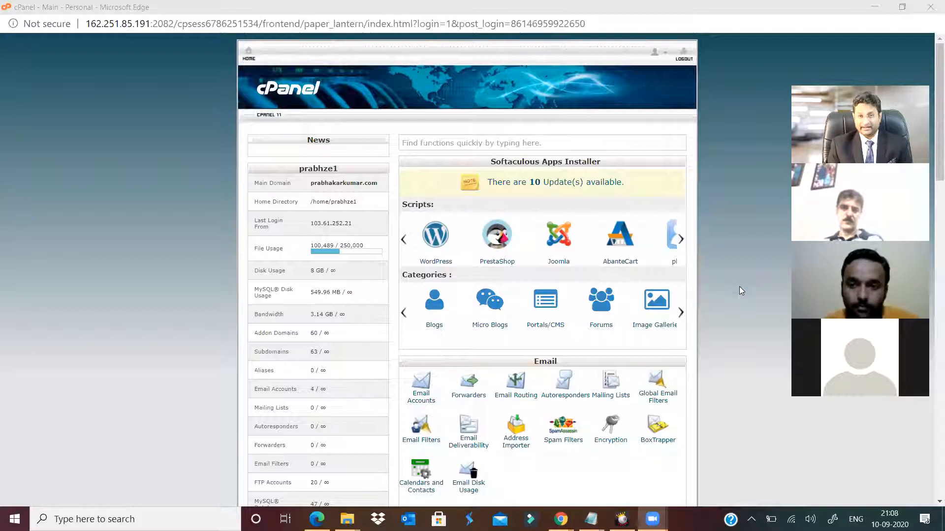
Step: Open the Softaculous Apps Installer from the cPanel Software section
scroll(733, 293, down, 9)
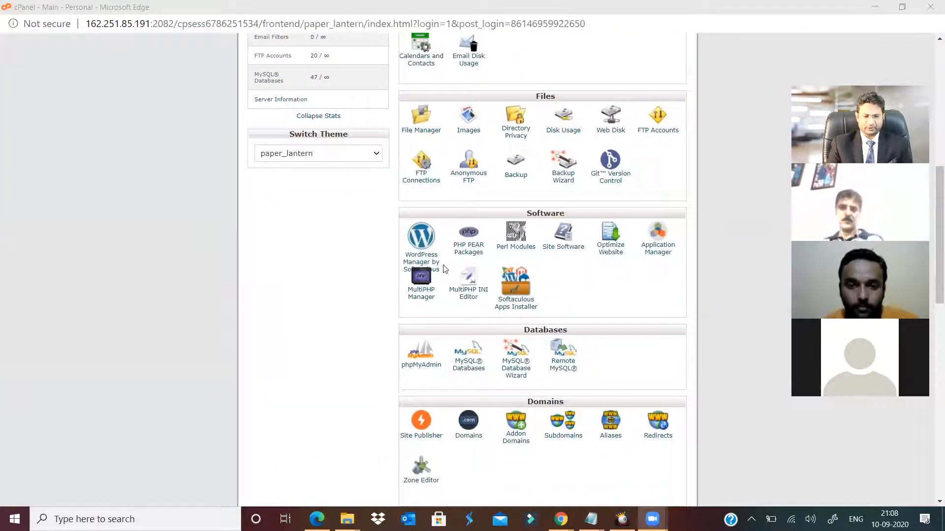
click(515, 305)
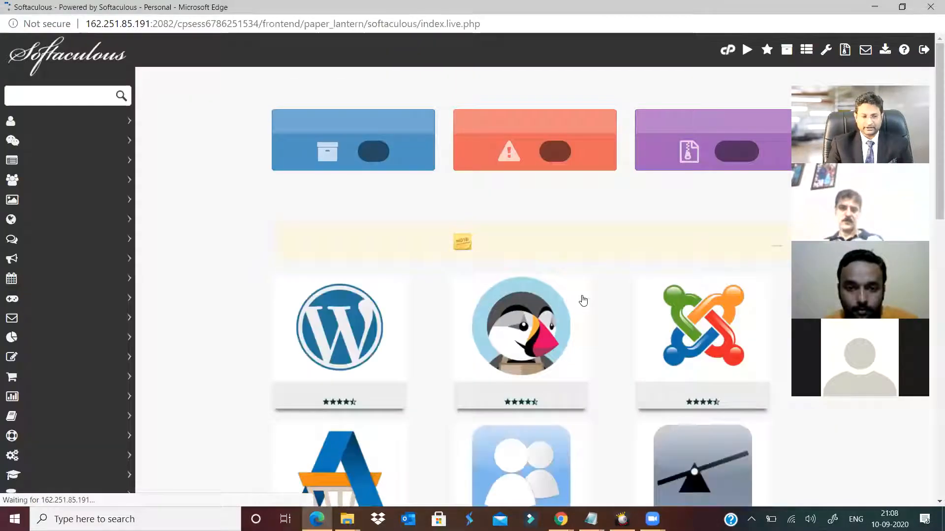
Step: Open the WordPress page in Softaculous and start a new installation with Install Now
click(341, 330)
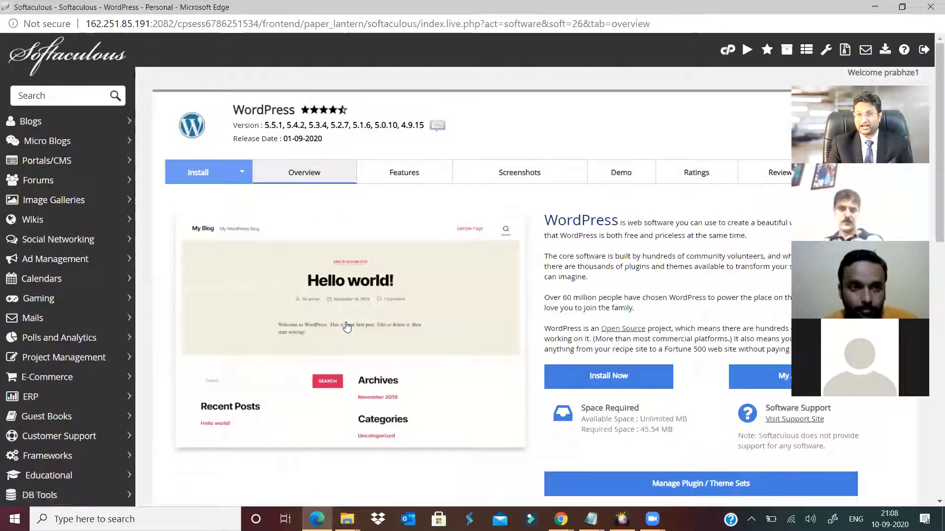
scroll(487, 317, down, 3)
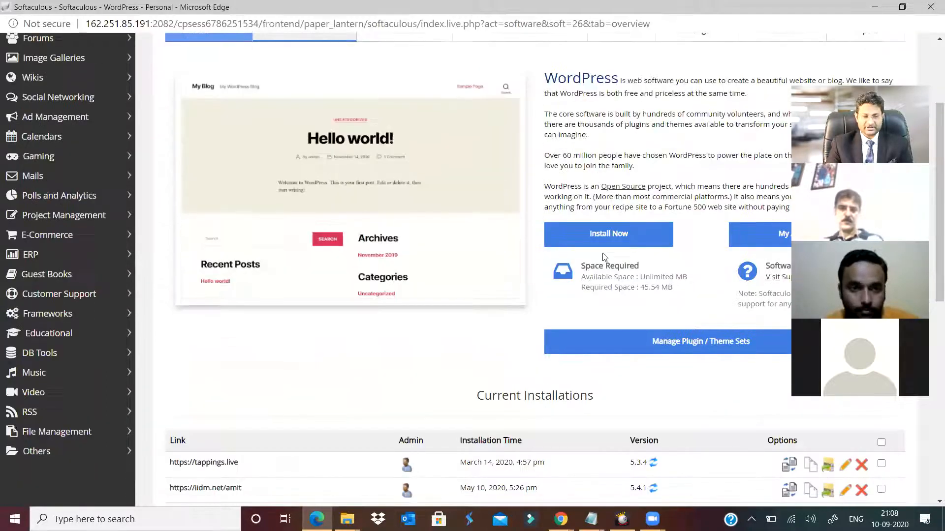
click(615, 241)
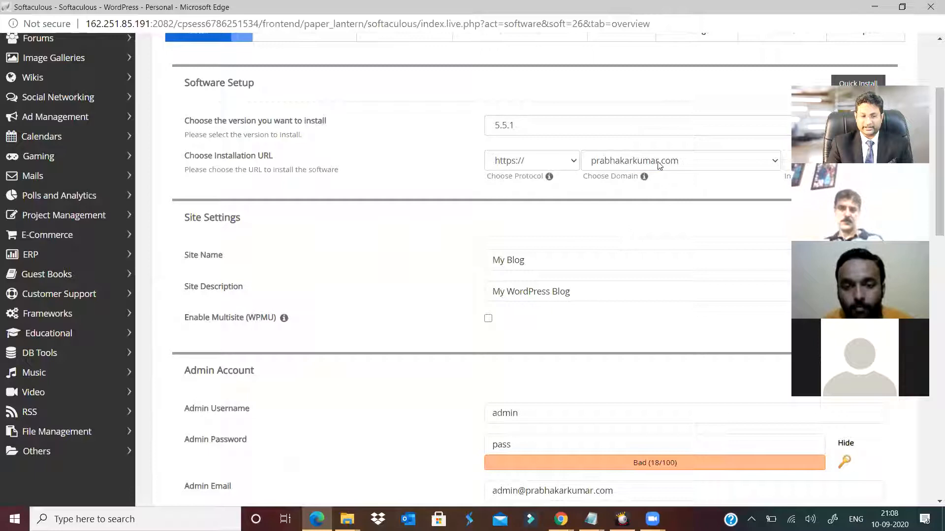
Step: Choose roshanji.tk as the WordPress install domain, then bring Chrome forward
click(674, 164)
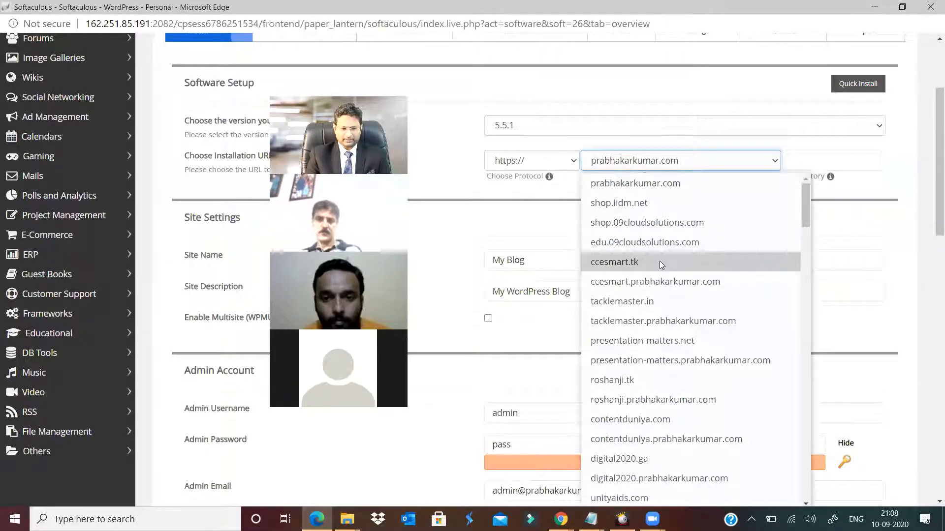
scroll(659, 261, down, 2)
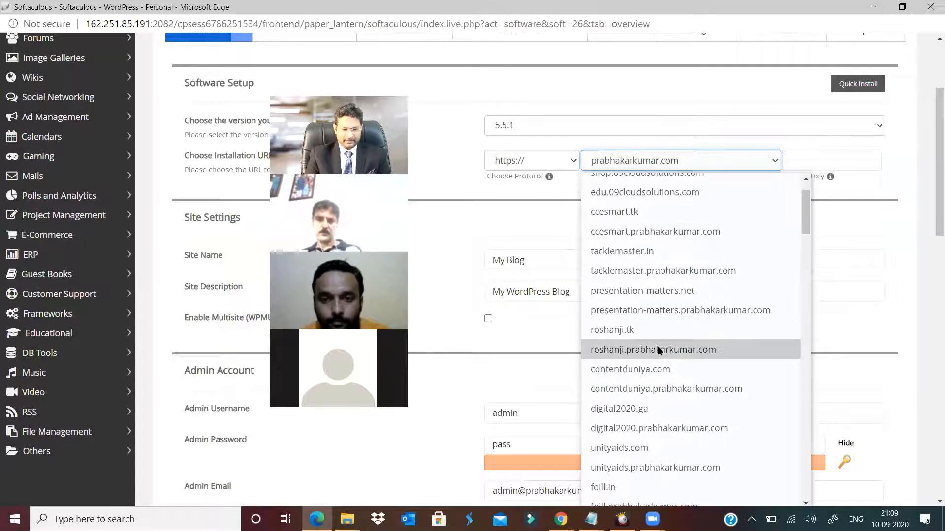
click(664, 332)
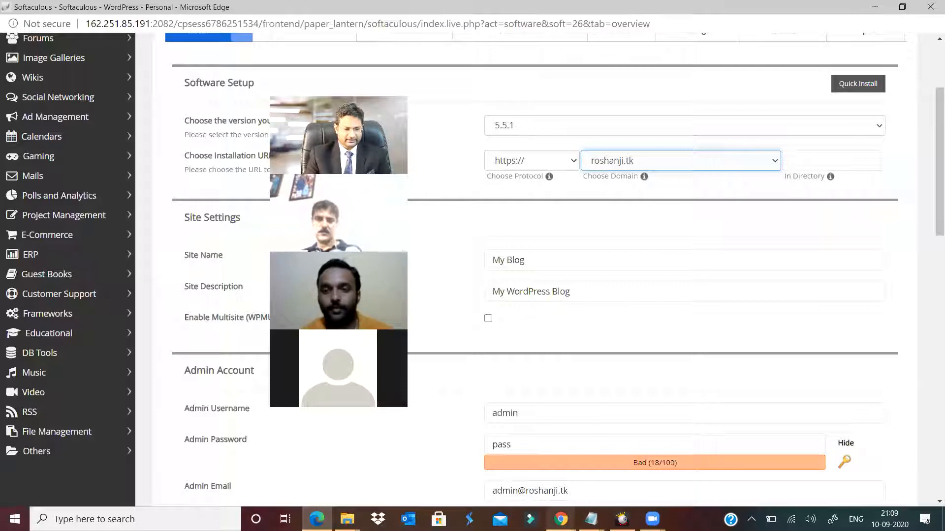
mouse_move(561, 519)
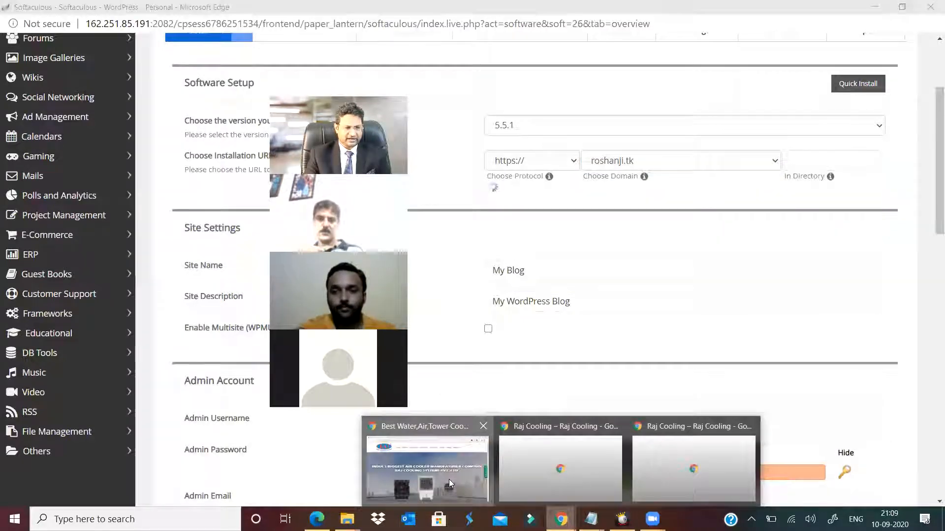
click(449, 480)
Step: Load roshanji.tk in a new Chrome tab
key(ctrl+t)
click(230, 32)
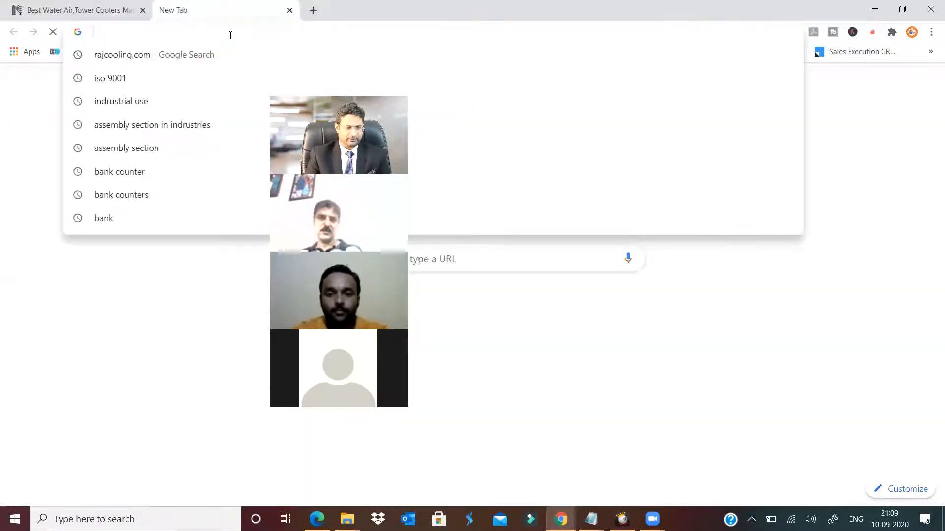
text(ro)
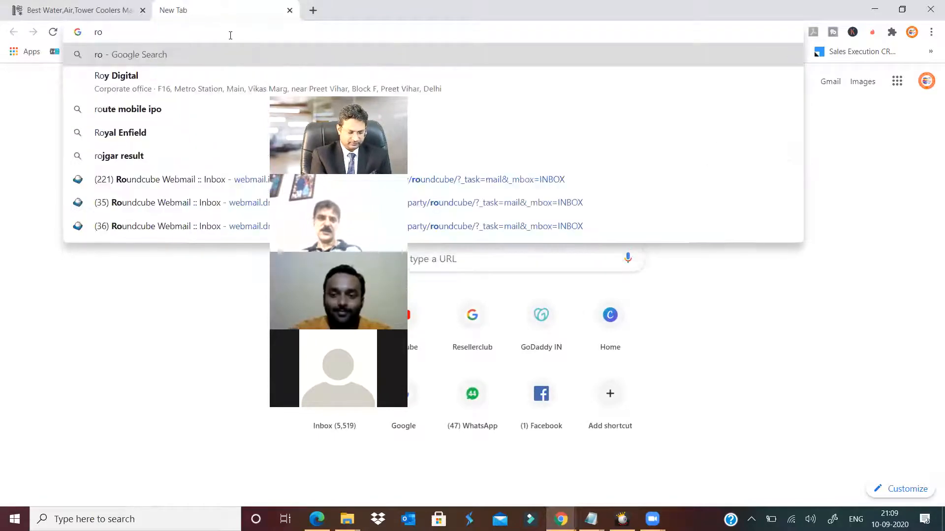
text(shanji)
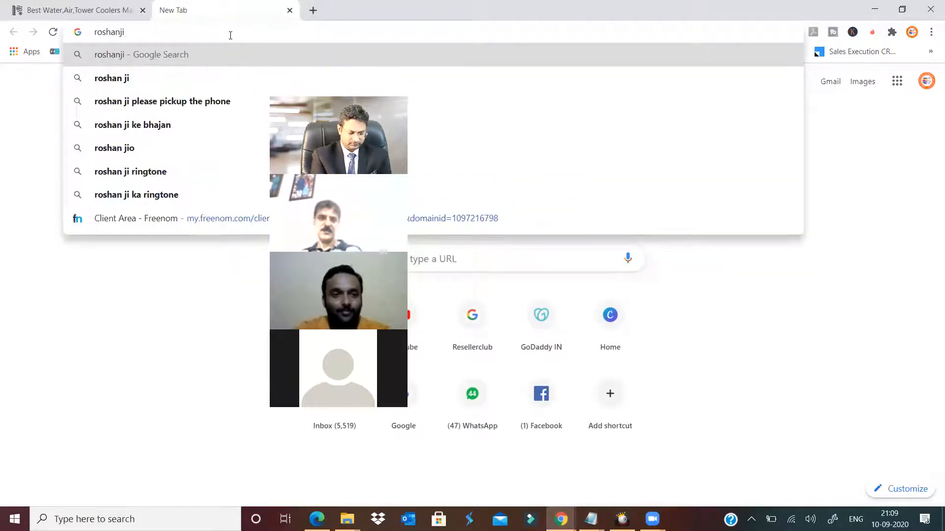
text(.tk)
key(Return)
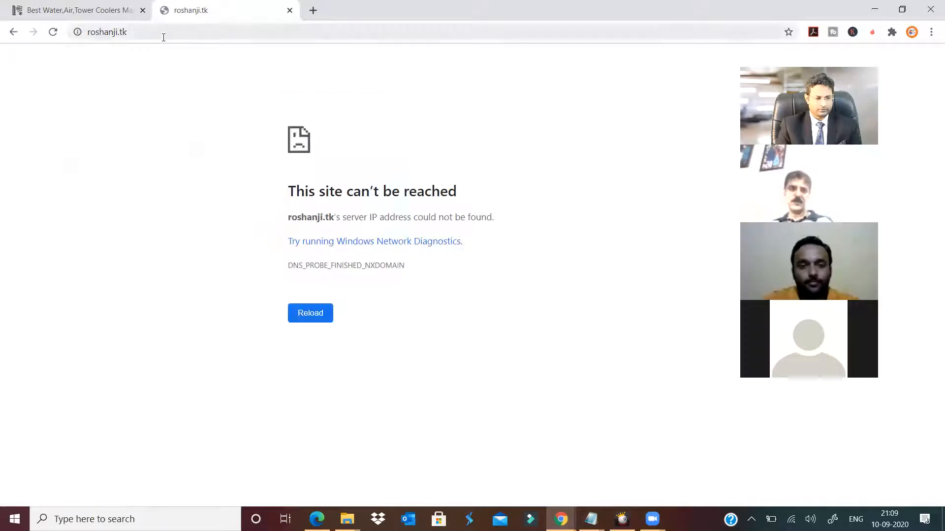
Step: Retry loading roshanji.tk, then return to the Softaculous install form
click(163, 36)
key(Return)
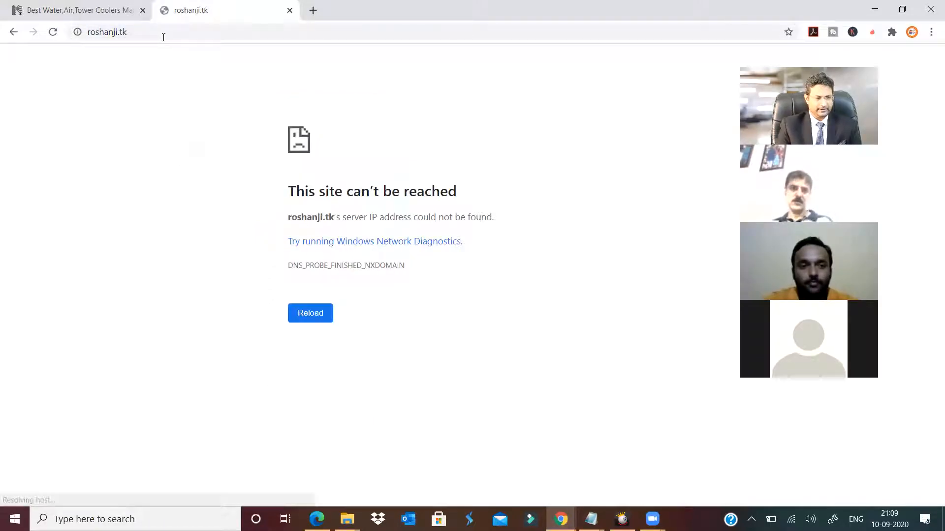
click(162, 37)
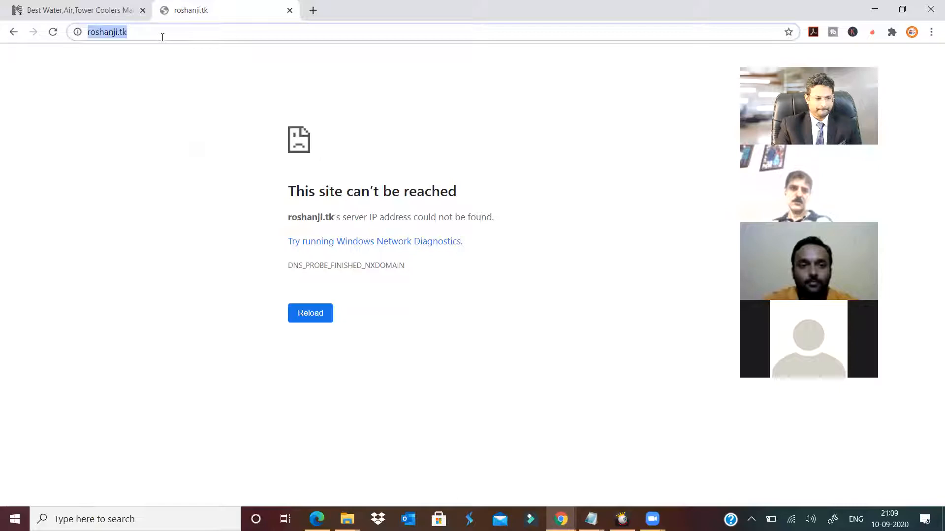
key(Return)
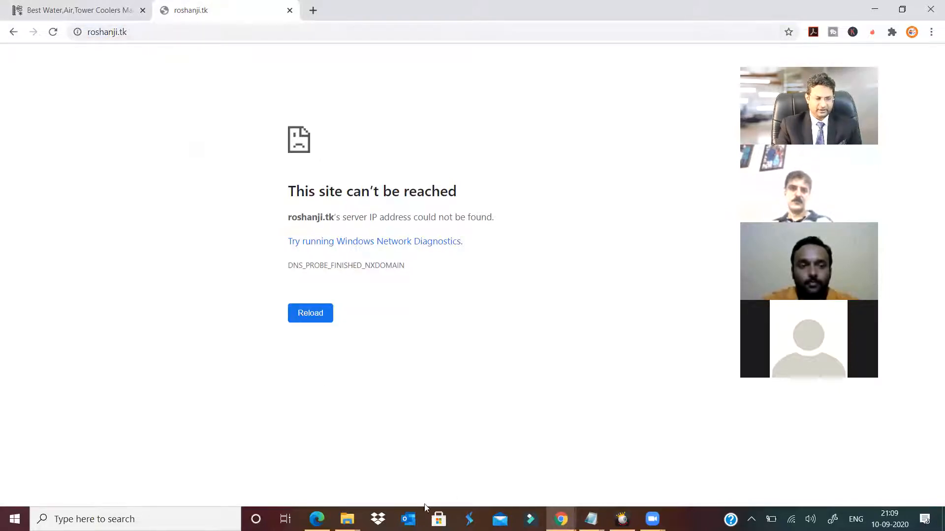
click(561, 519)
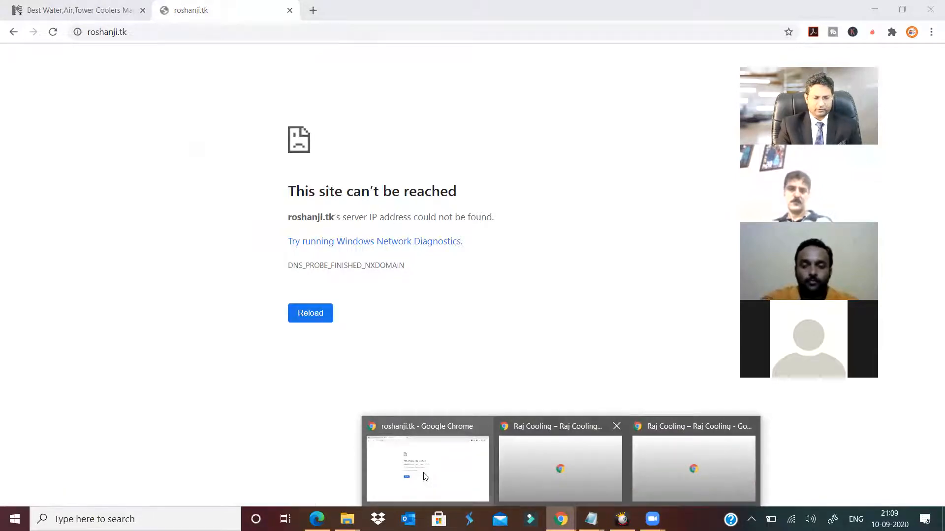
click(317, 519)
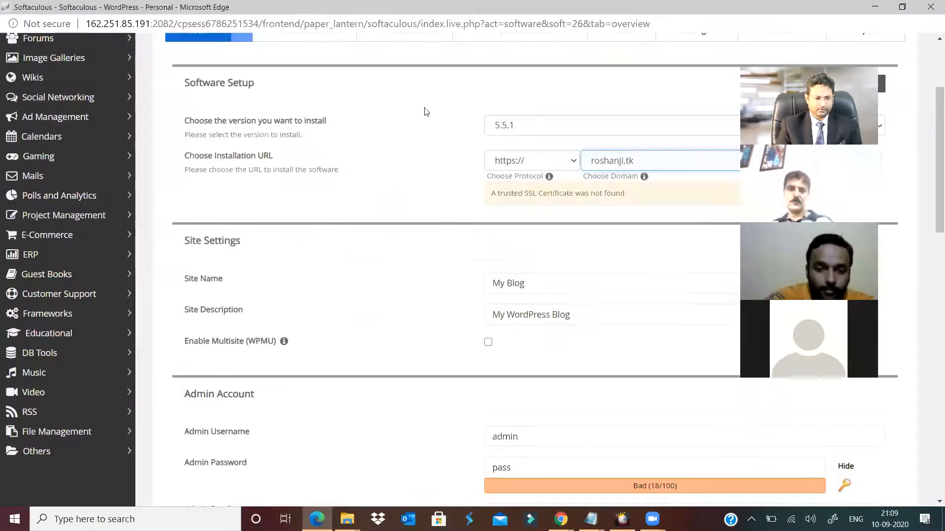
Step: Switch the WordPress install domain to digital2020.ga instead of roshanji.tk
click(675, 165)
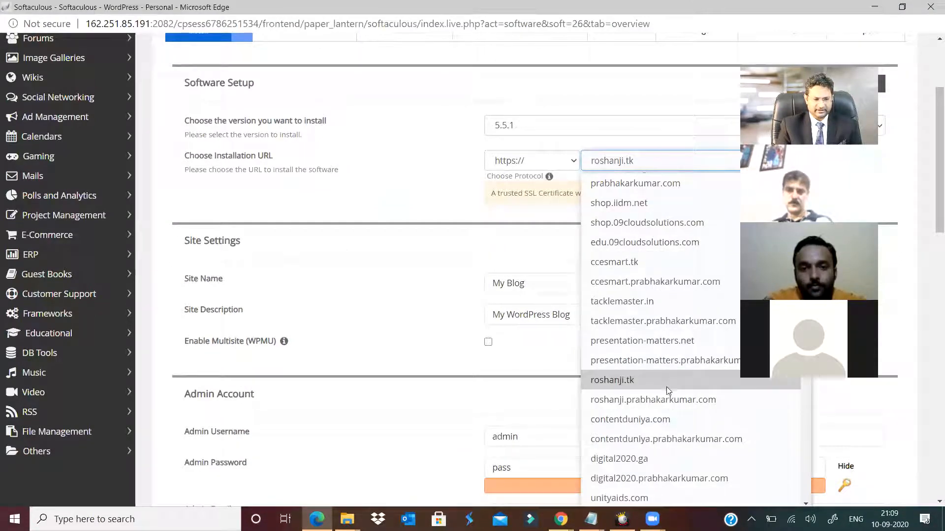
scroll(674, 398, down, 1)
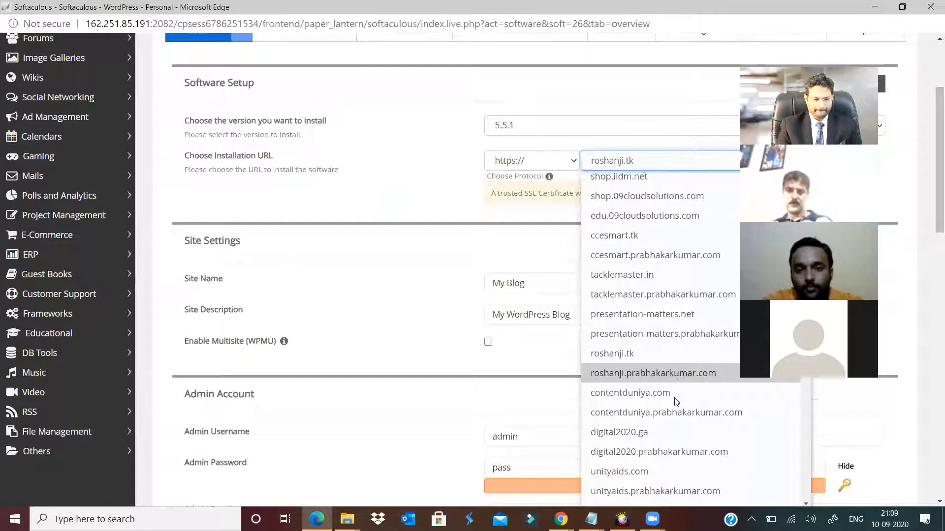
scroll(676, 399, down, 3)
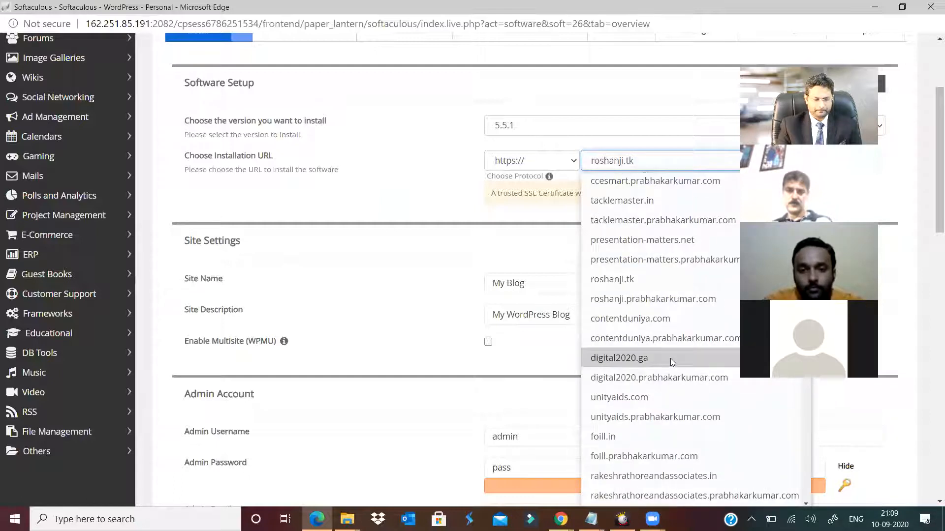
click(670, 359)
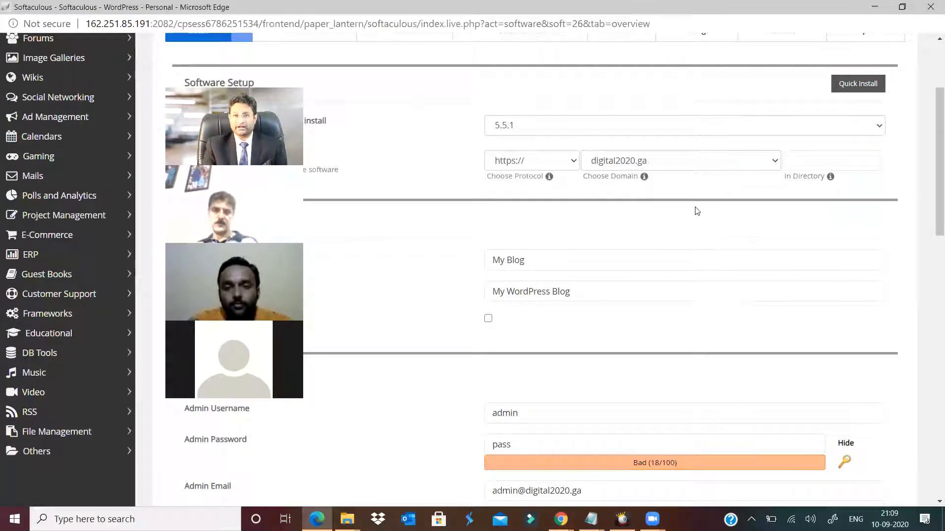
click(817, 156)
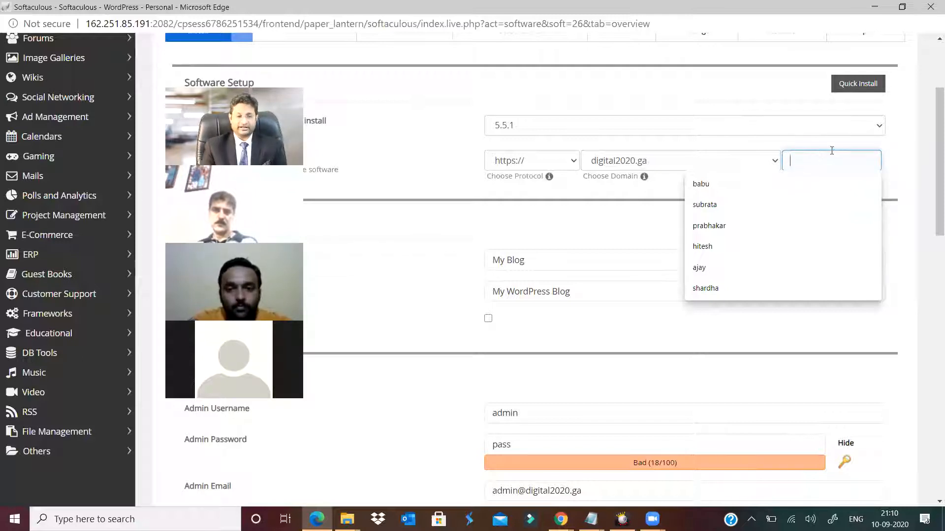
Step: Enter ajit as the install directory so WordPress installs under digital2020.ga/ajit
click(590, 223)
click(811, 160)
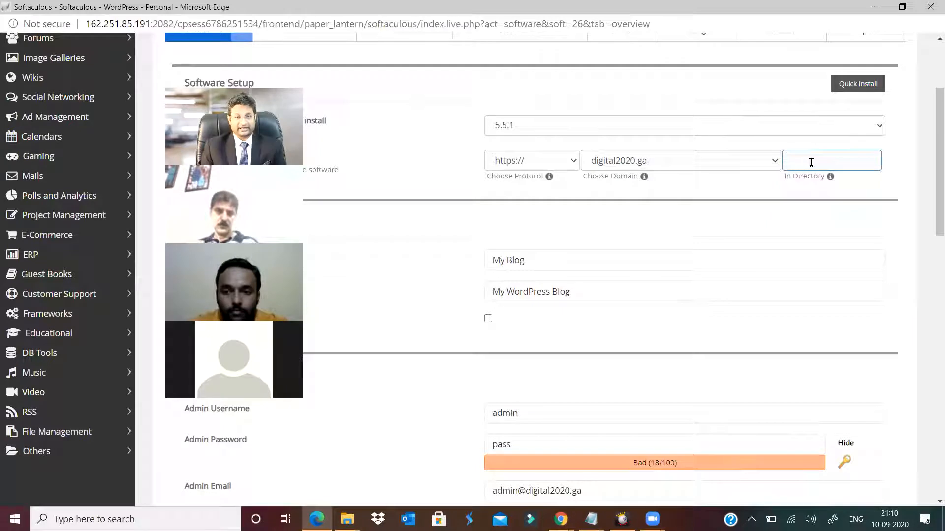
click(811, 162)
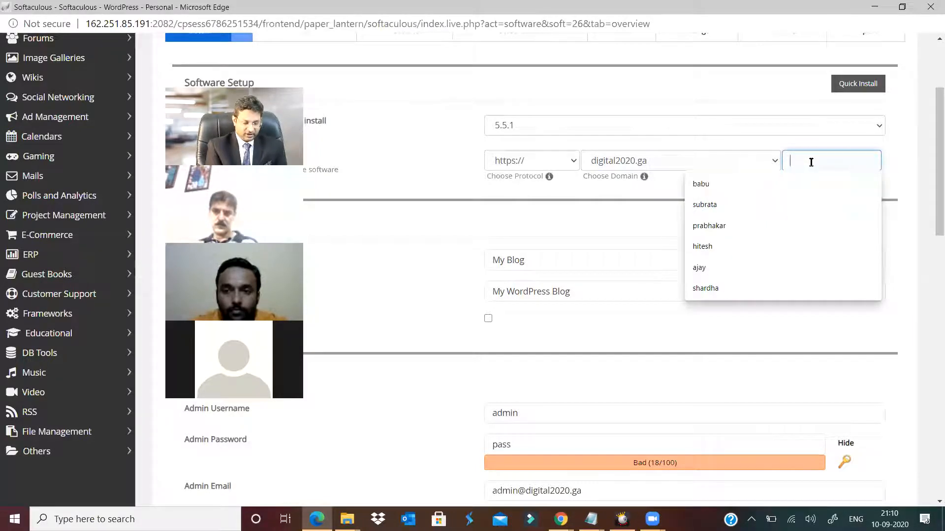
text(ajit)
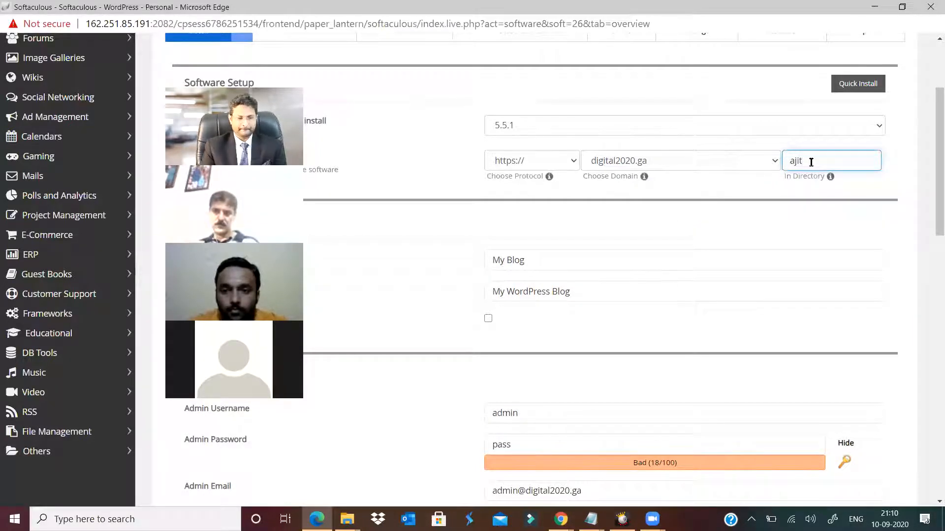
click(906, 191)
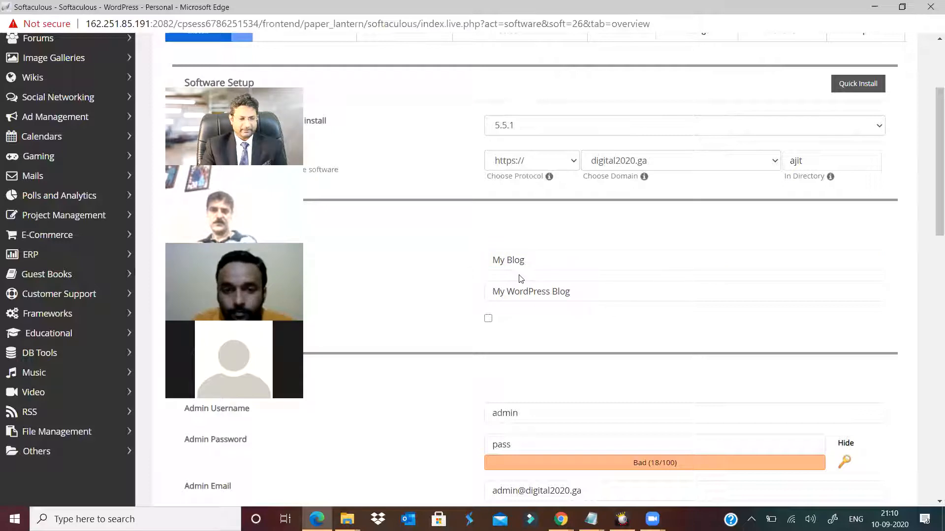
Step: Replace the default admin password with a stronger one rated Good (41/100)
scroll(560, 281, down, 5)
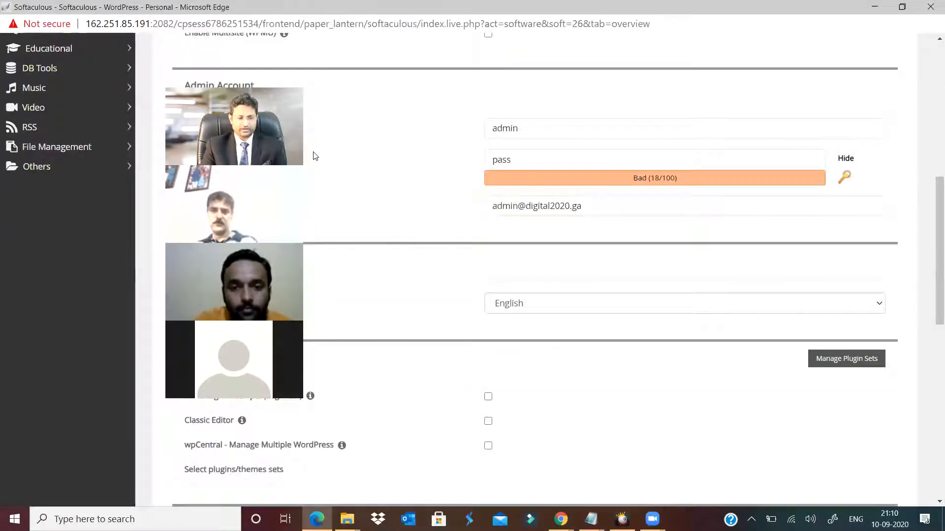
drag(548, 129, 422, 131)
drag(513, 157, 453, 163)
click(456, 165)
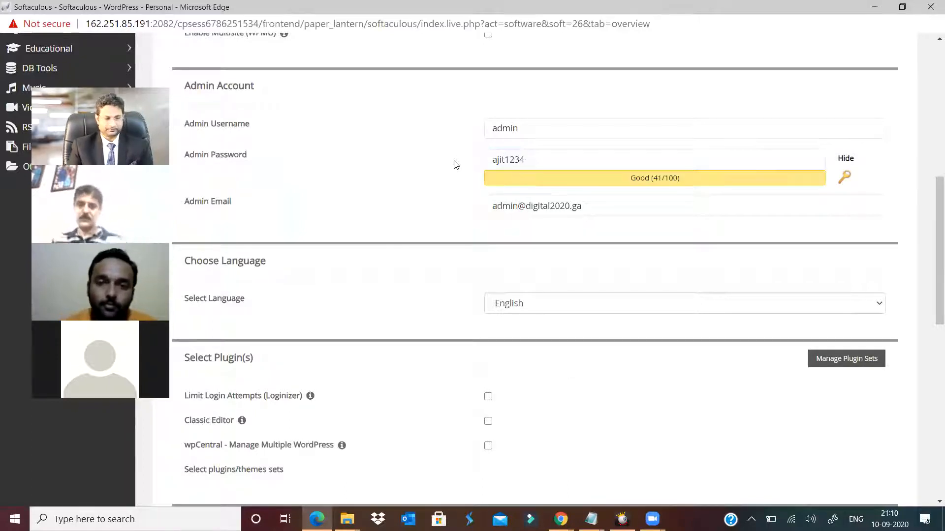
Step: Install WordPress at digital2020.ga/ajit, copy its administrative URL, and switch to Chrome
scroll(464, 253, down, 8)
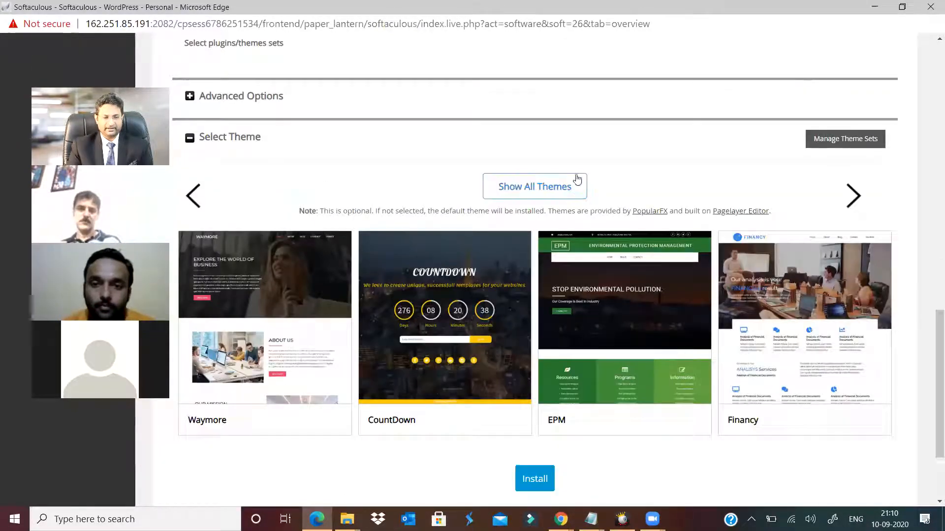
scroll(569, 321, down, 3)
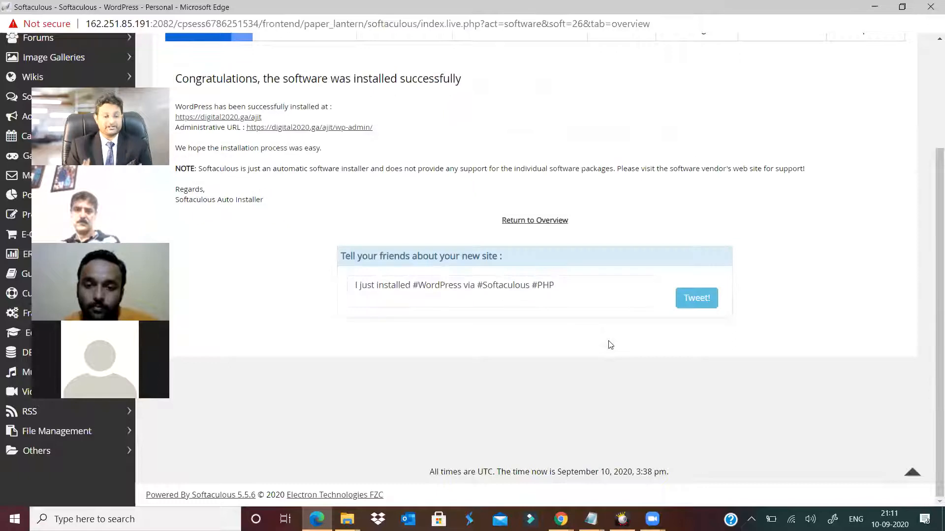
drag(379, 128, 246, 128)
key(ctrl+c)
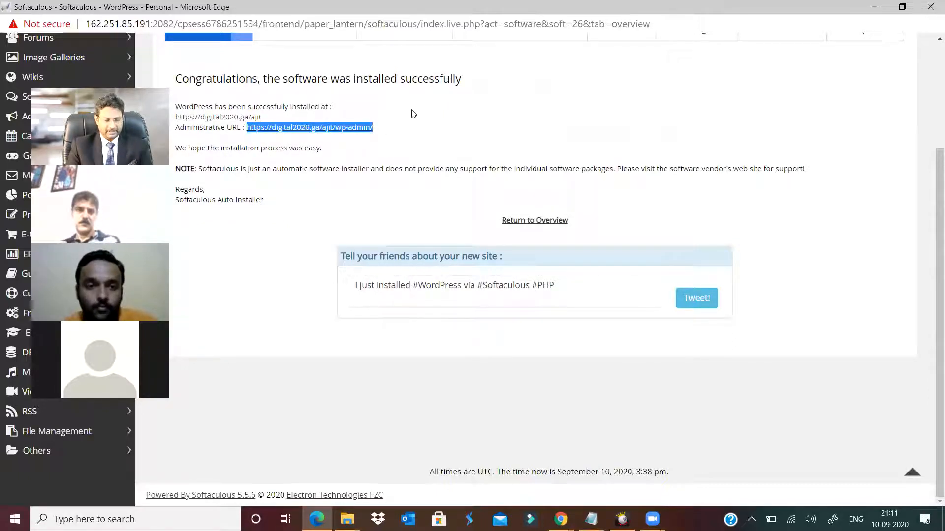
click(561, 519)
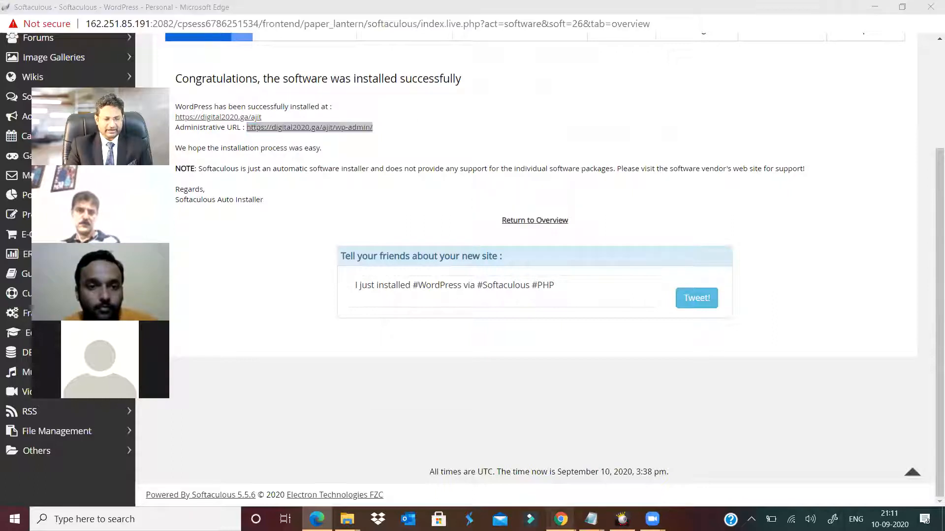
click(411, 479)
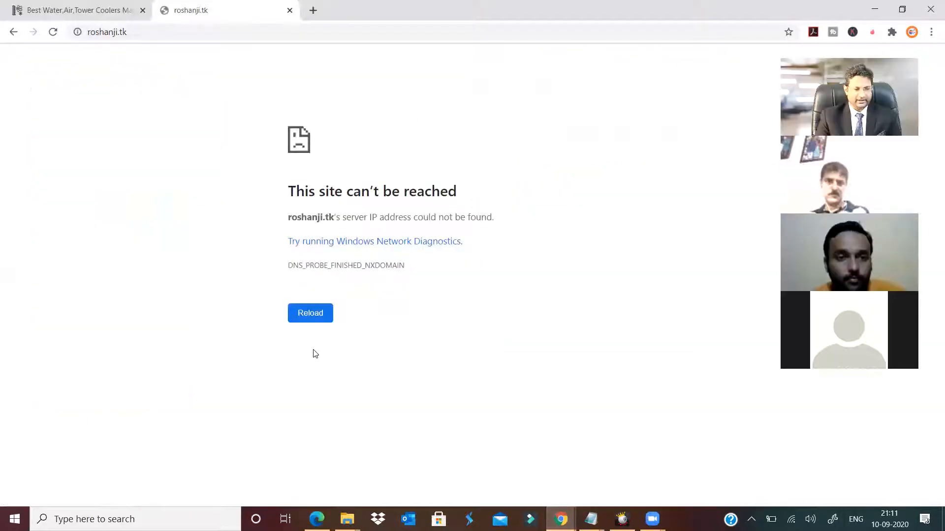
Step: Open digital2020.ga/ajit by pasting the admin URL with /wp-admin/ removed
click(319, 32)
key(ctrl+v)
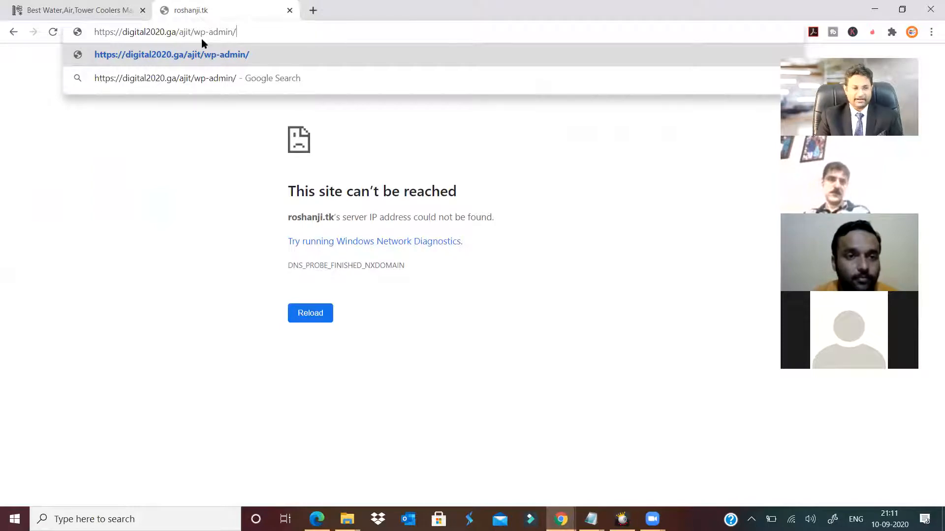
drag(192, 31, 304, 34)
key(ctrl+c)
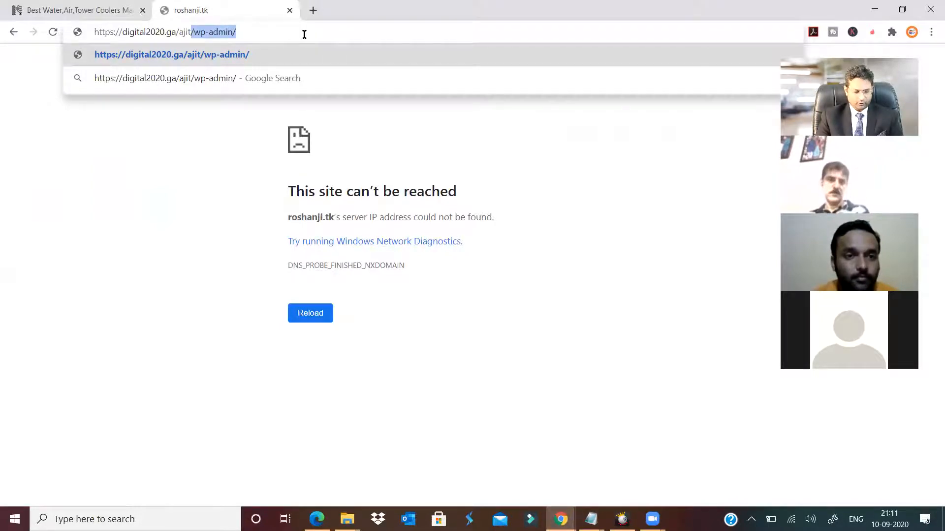
key(BackSpace)
key(Return)
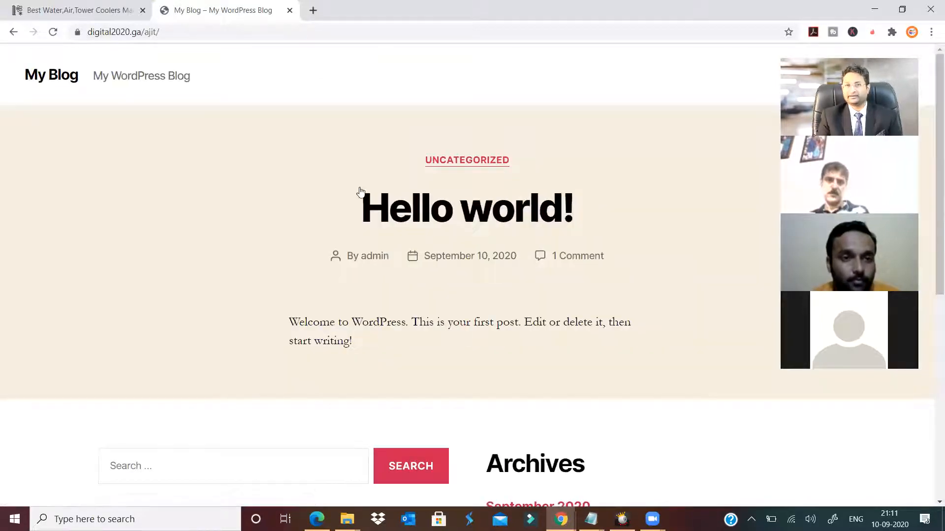
Step: Scroll through the My Blog home page showing the Hello world! post
scroll(345, 214, down, 8)
scroll(346, 221, up, 8)
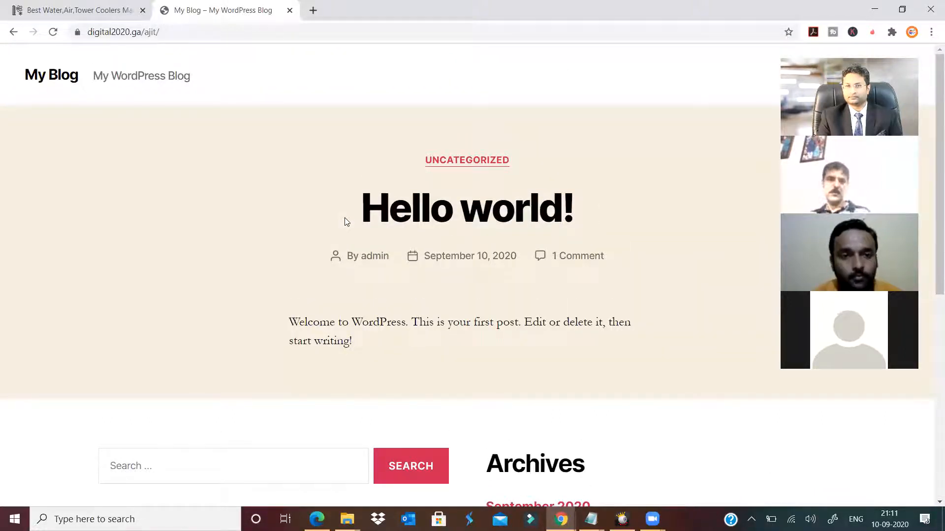
click(220, 32)
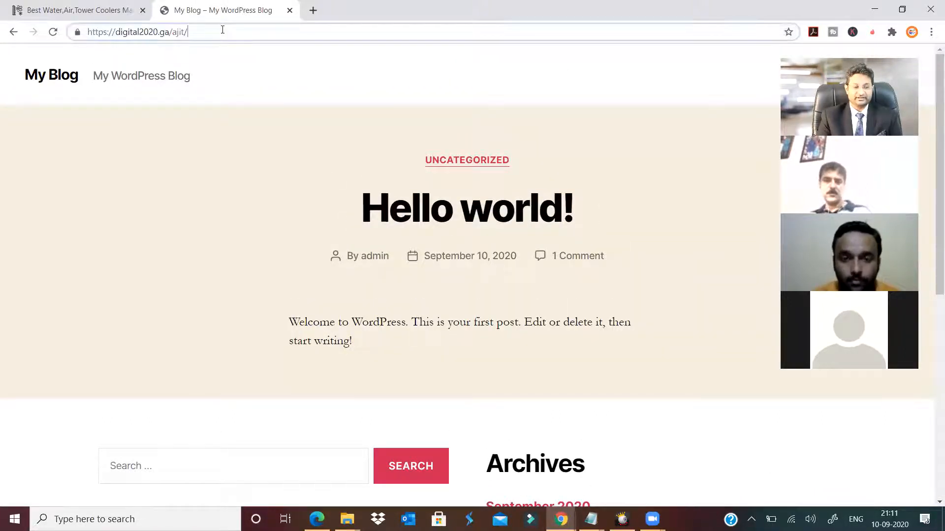
Step: Load the /wp-admin/ login page and enter admin as the username
key(ctrl+v)
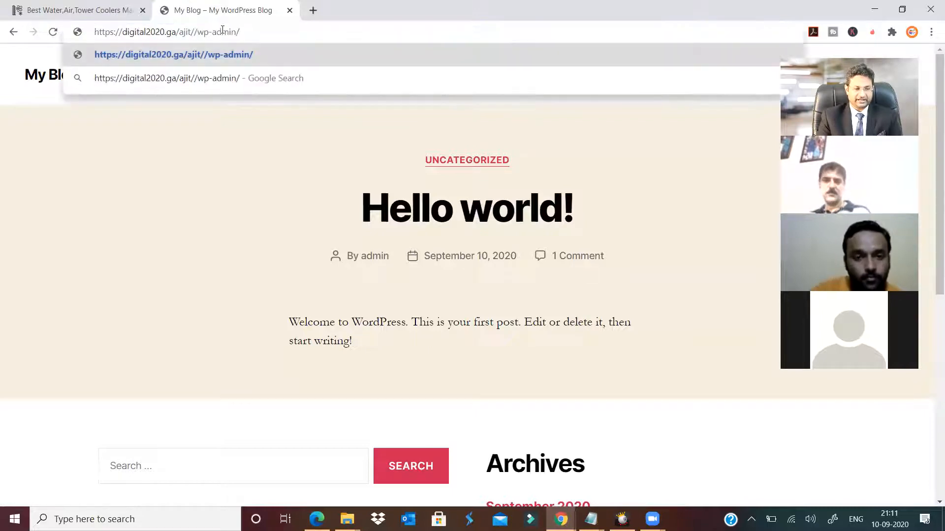
key(Return)
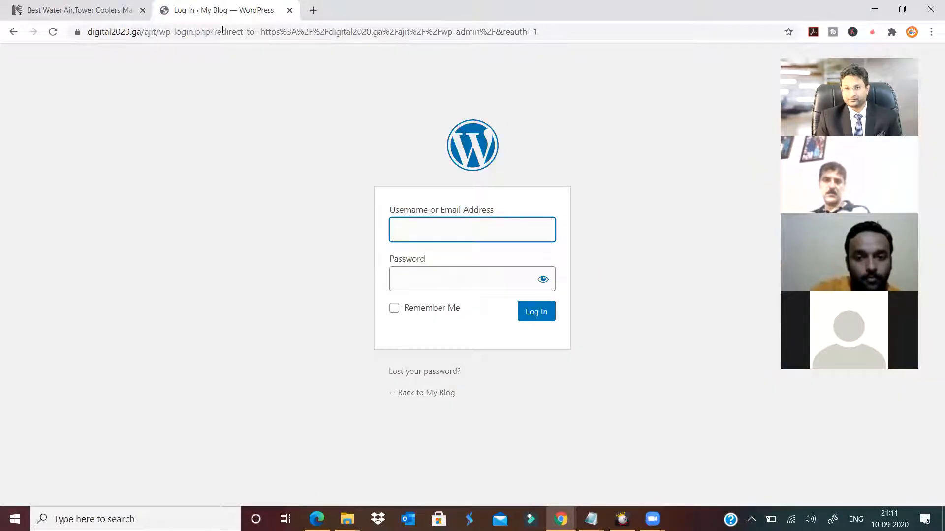
click(467, 231)
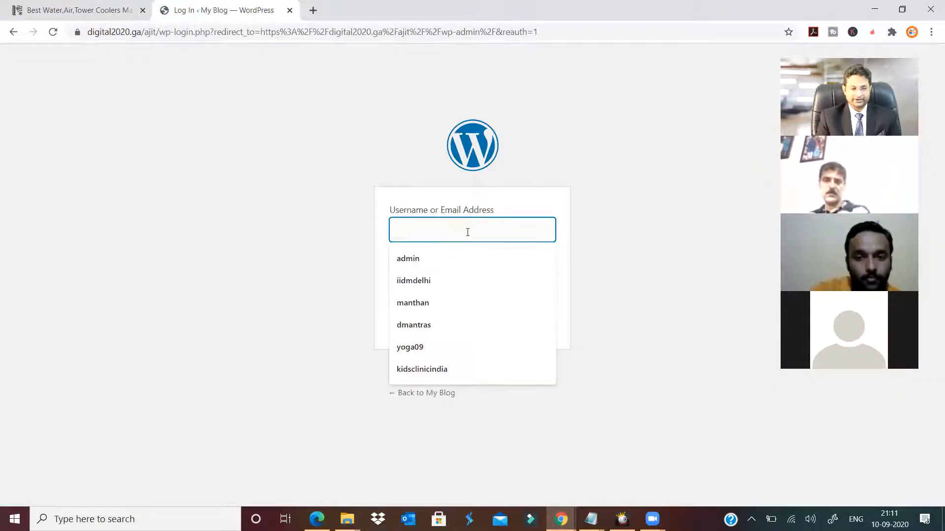
text(admin)
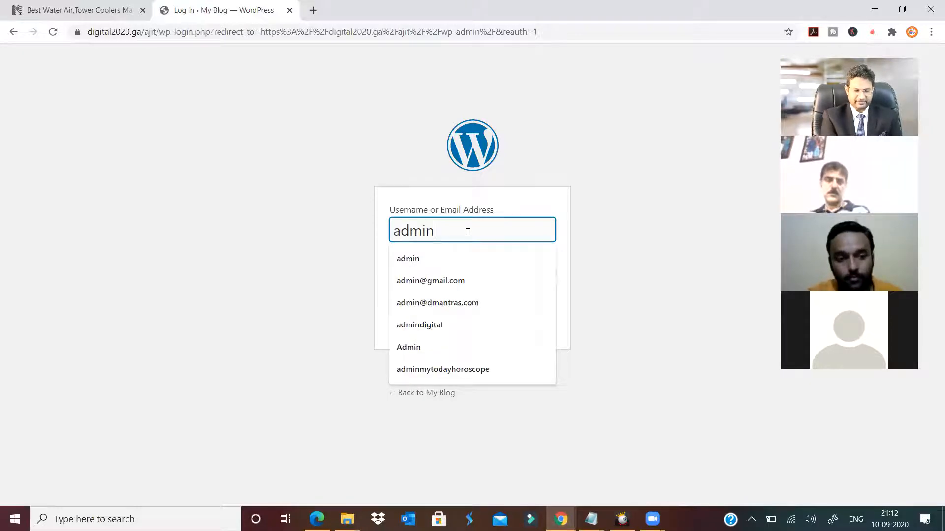
Step: Enter the admin password and log in, retrying after the incorrect-password error
key(Tab)
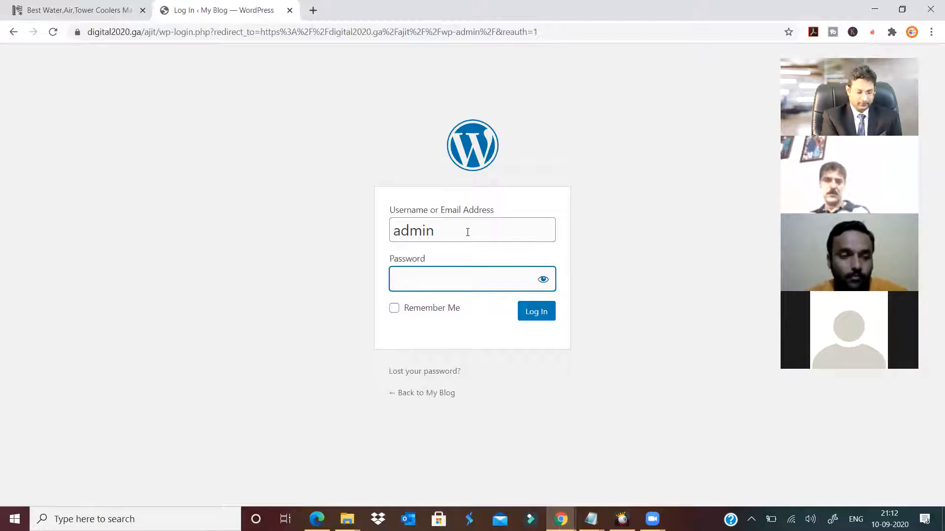
text(****)
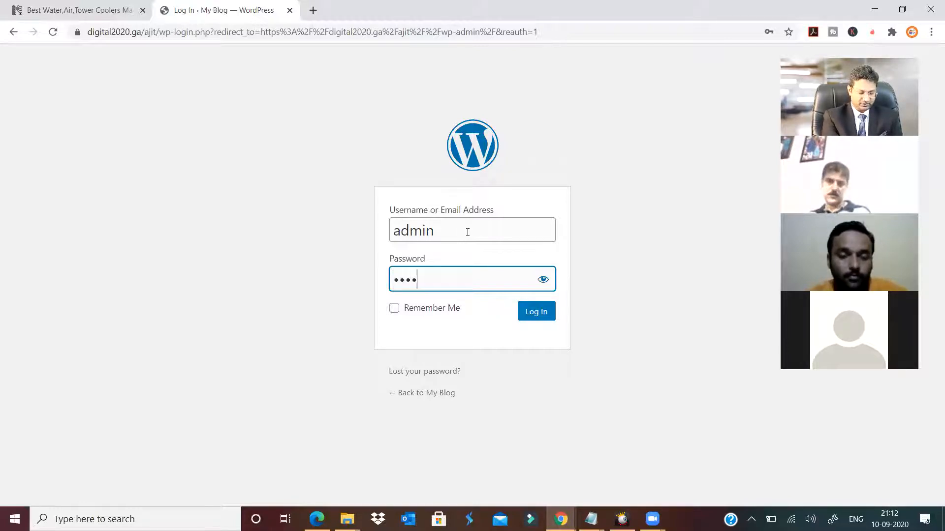
text(****)
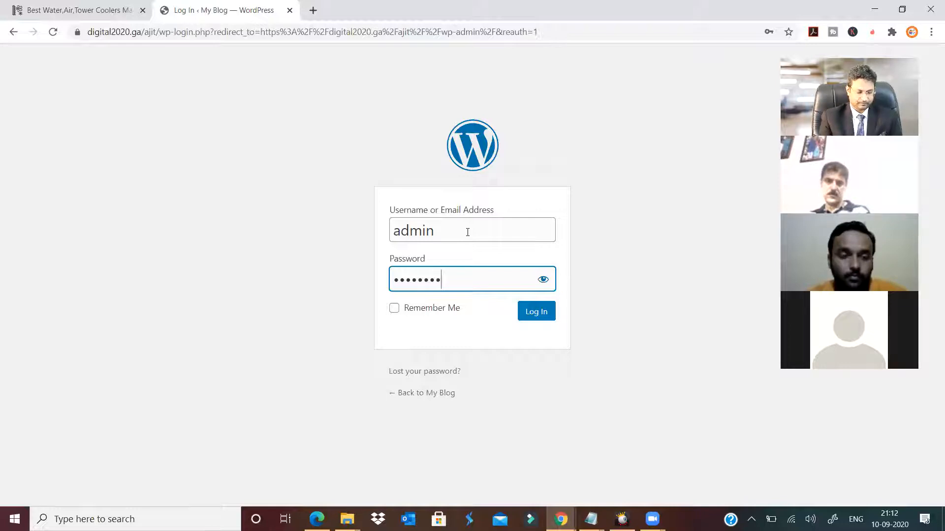
click(543, 313)
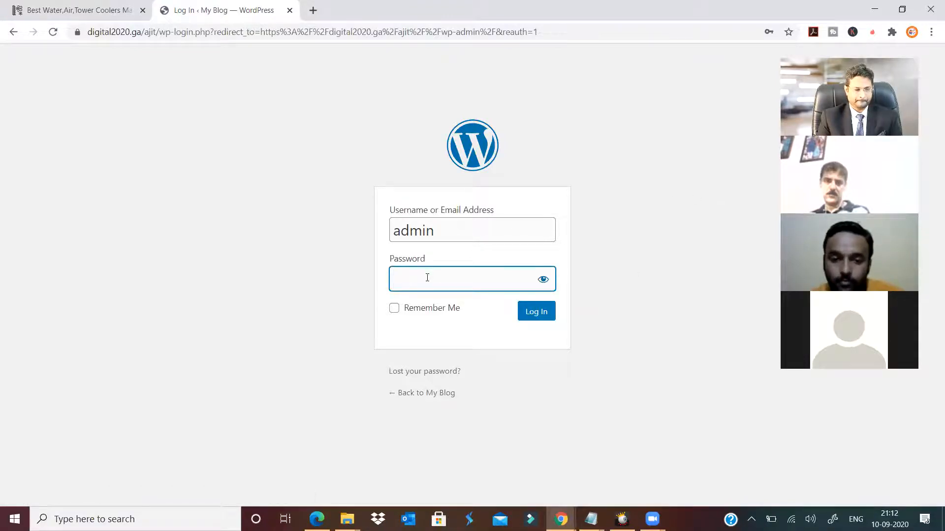
text(****)
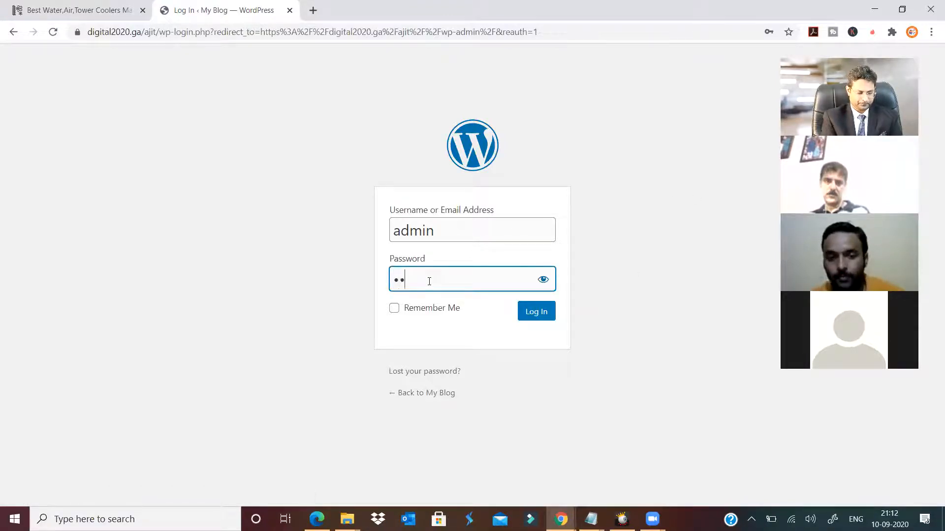
text(****)
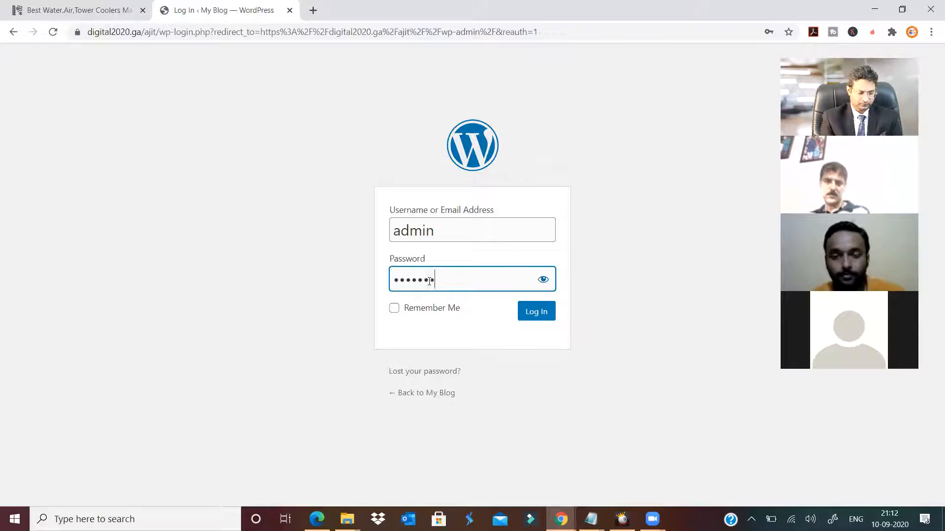
click(532, 313)
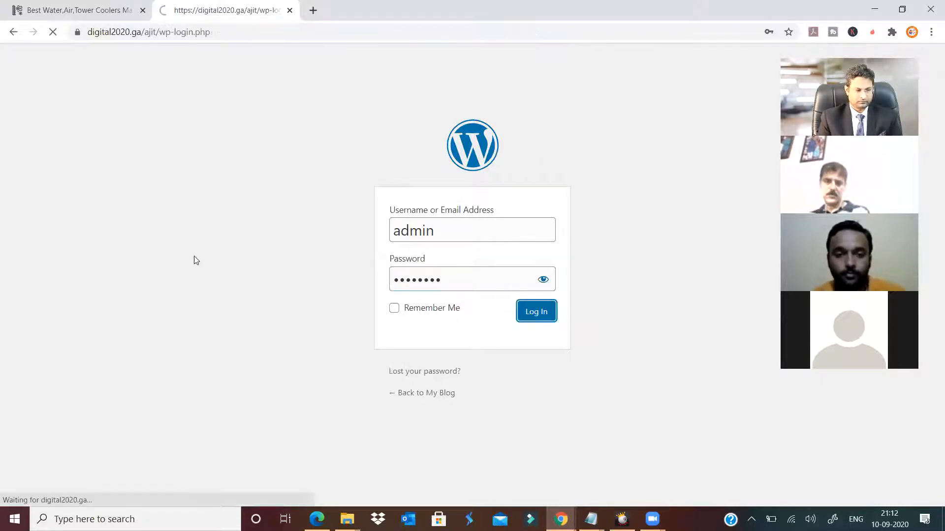
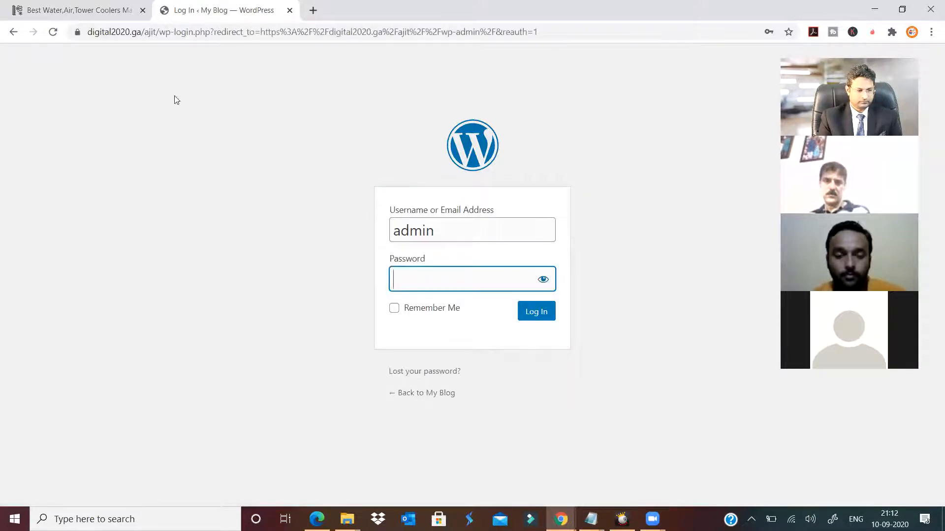
Step: Show previews of the open browser windows from the taskbar
click(561, 519)
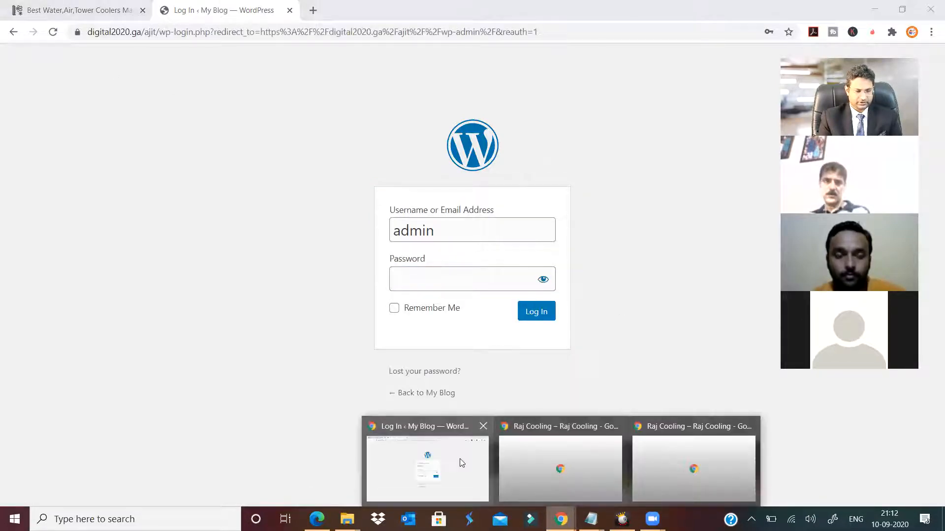
Step: Open the digital2020.ga/ajit Administrative URL from Softaculous, then bring the WordPress login page back
click(317, 519)
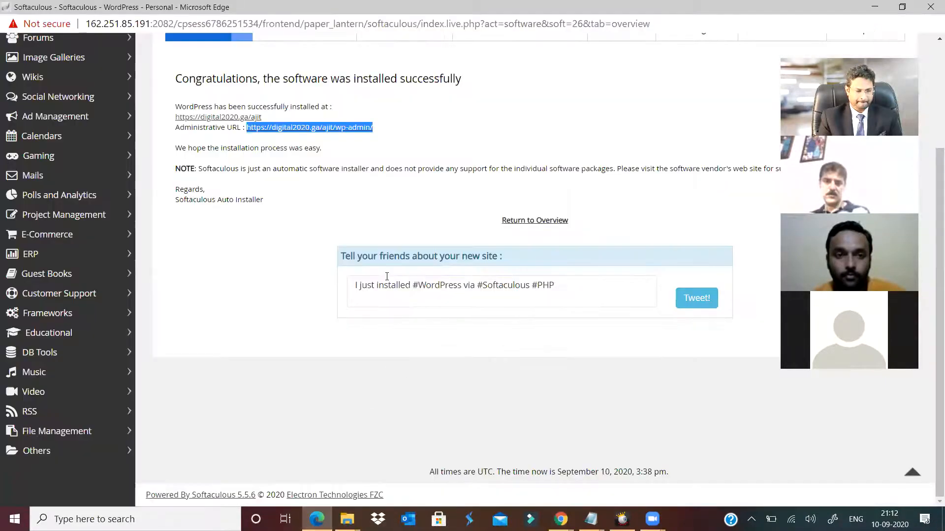
click(415, 126)
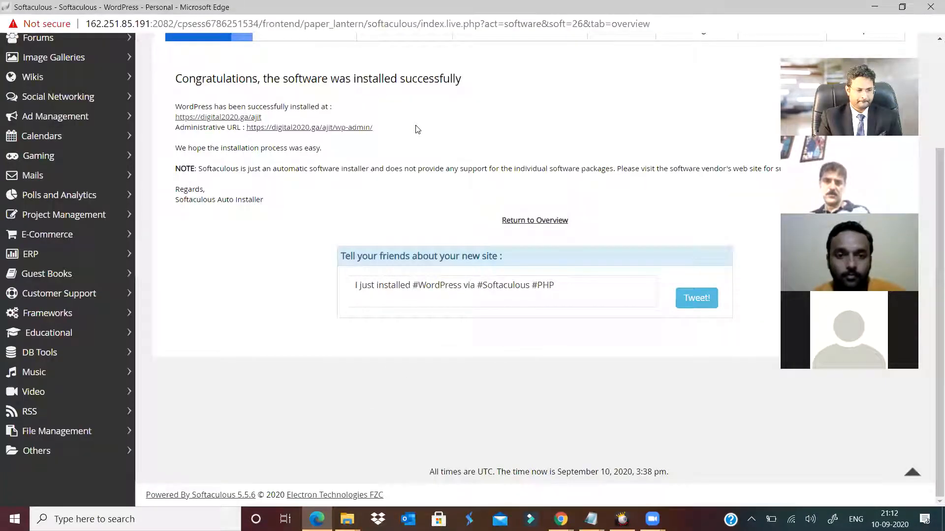
click(295, 128)
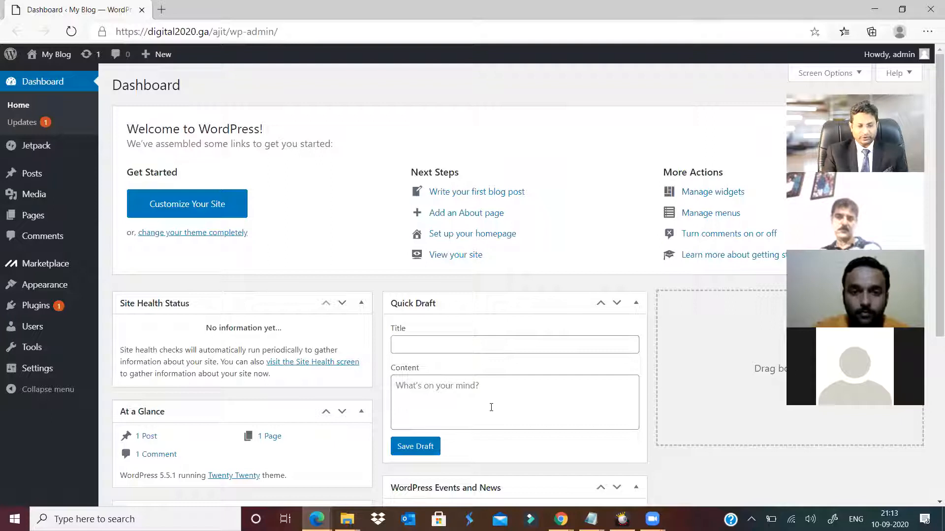
click(561, 519)
click(426, 468)
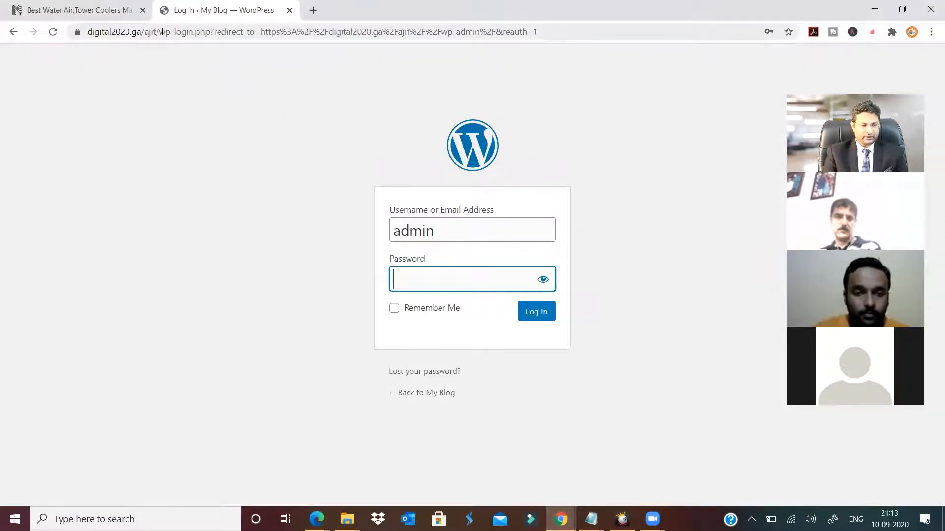
Step: View the My Blog front page at digital2020.ga/ajit/, then return to the admin Dashboard
drag(162, 31, 636, 15)
key(BackSpace)
key(Return)
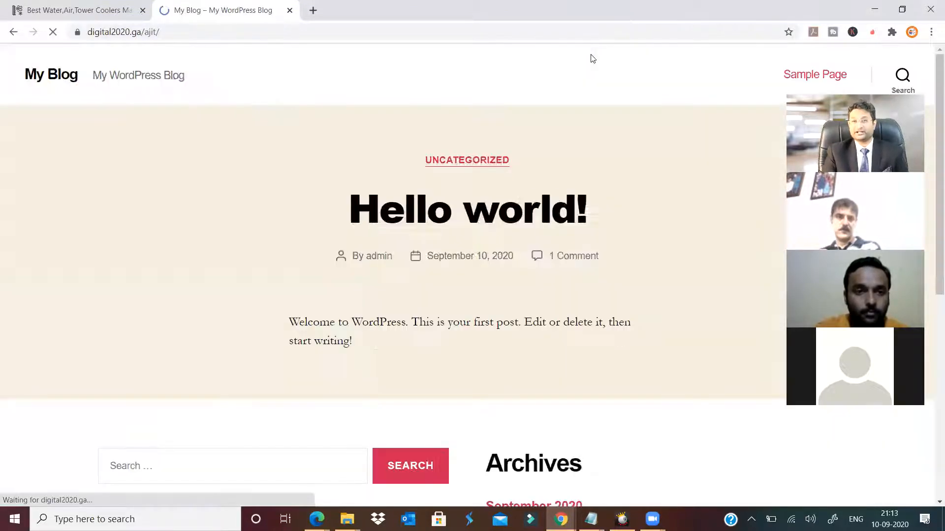
scroll(308, 207, down, 8)
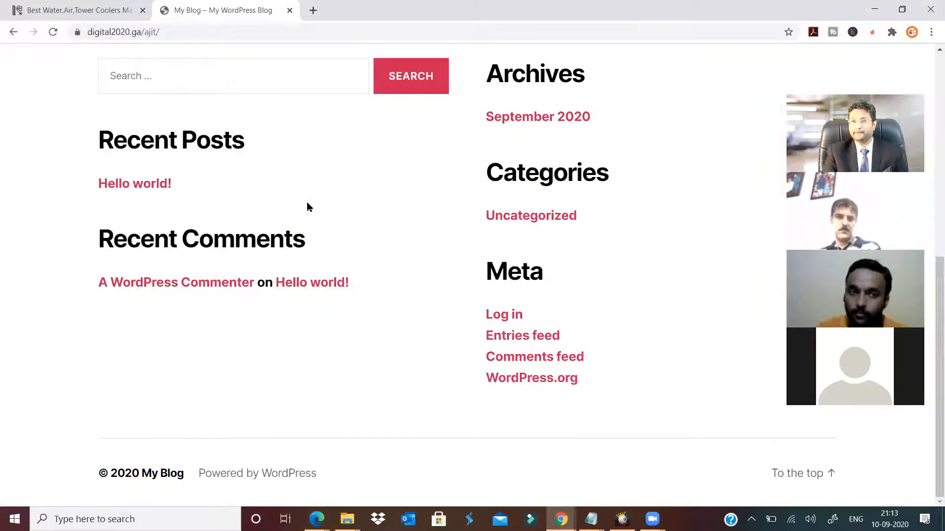
scroll(307, 208, up, 8)
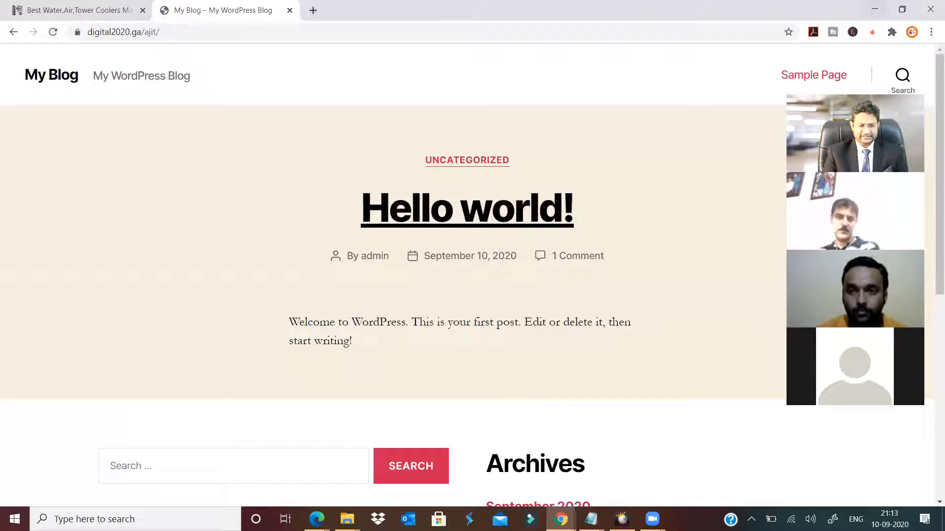
mouse_move(317, 519)
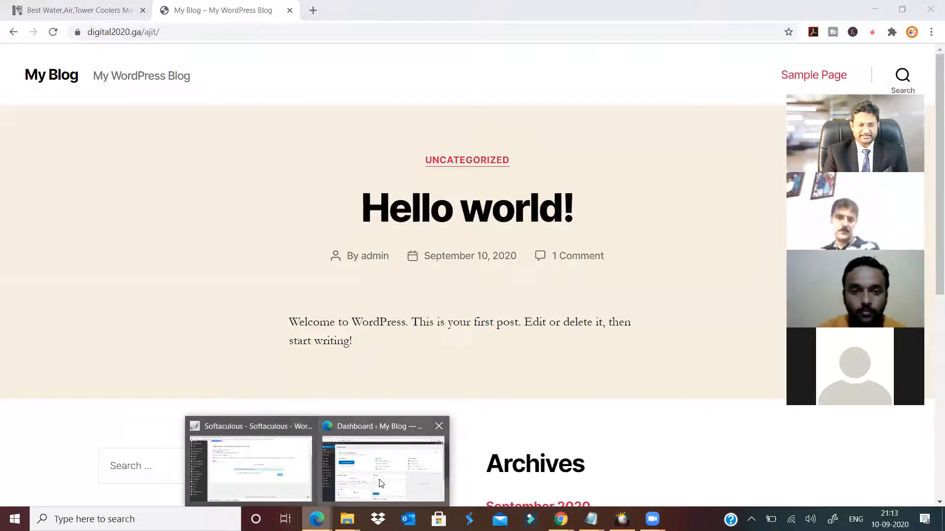
click(366, 482)
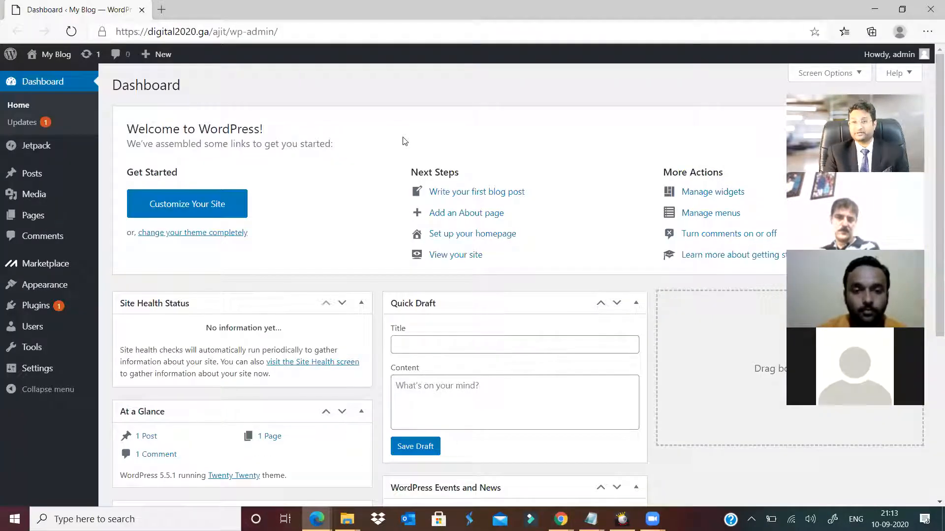
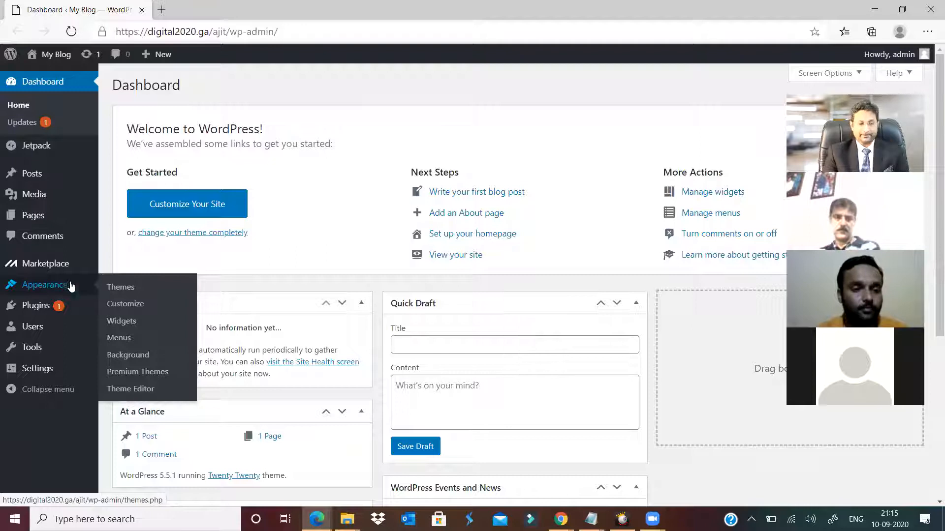
Step: Go to Appearance > Themes and open the featured WordPress.org themes in Add Themes
click(161, 288)
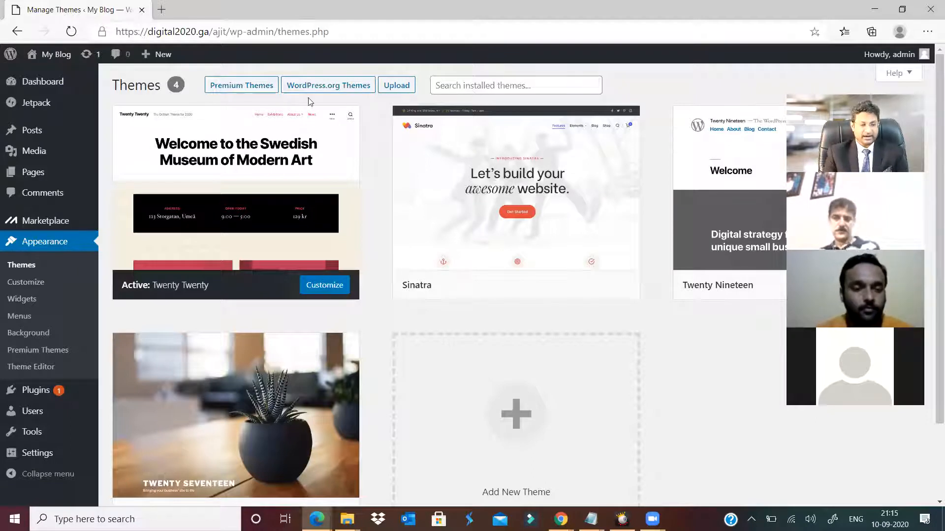
click(347, 89)
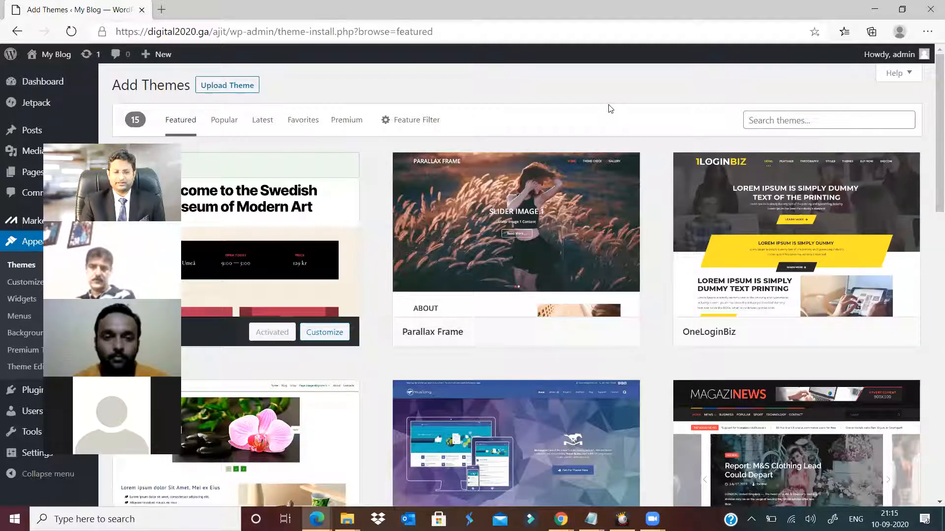
Step: Search the theme library for 'blog' and scroll through the results, ending back at the top
click(805, 123)
text(blog)
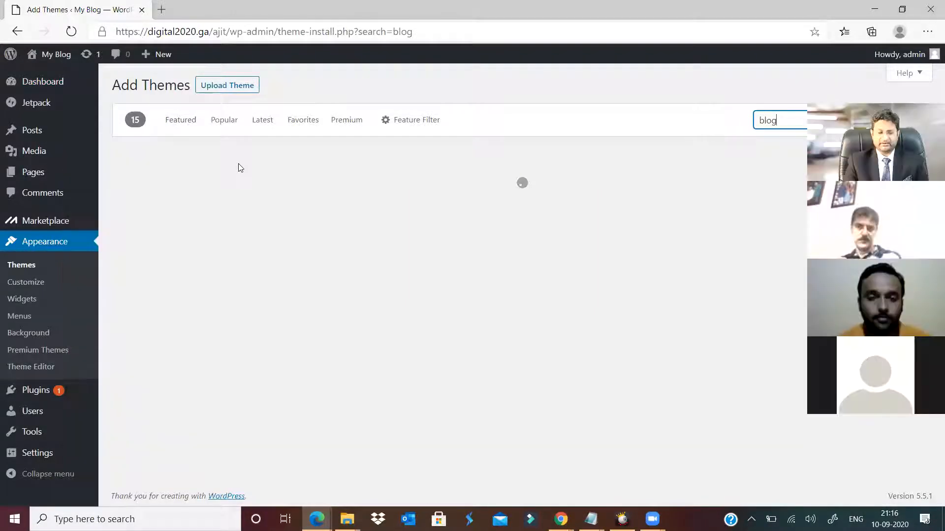
scroll(299, 274, down, 5)
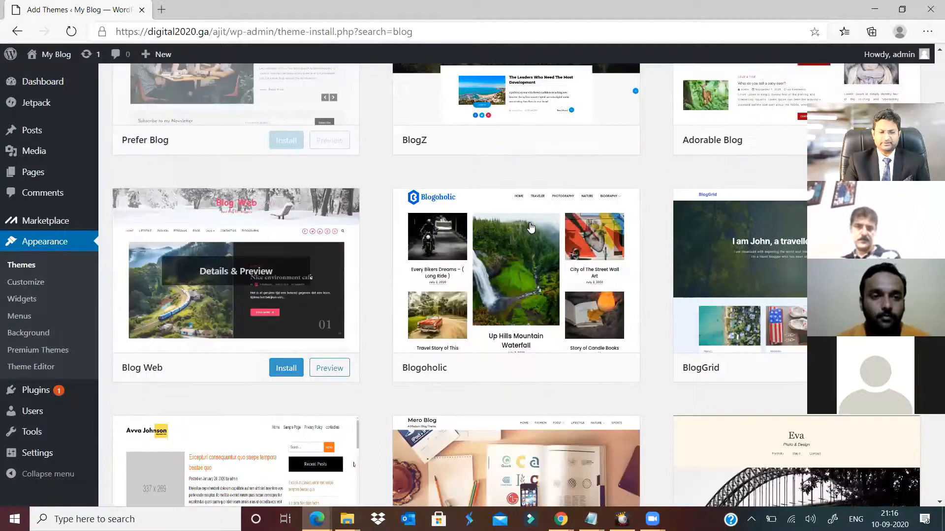
scroll(581, 290, down, 6)
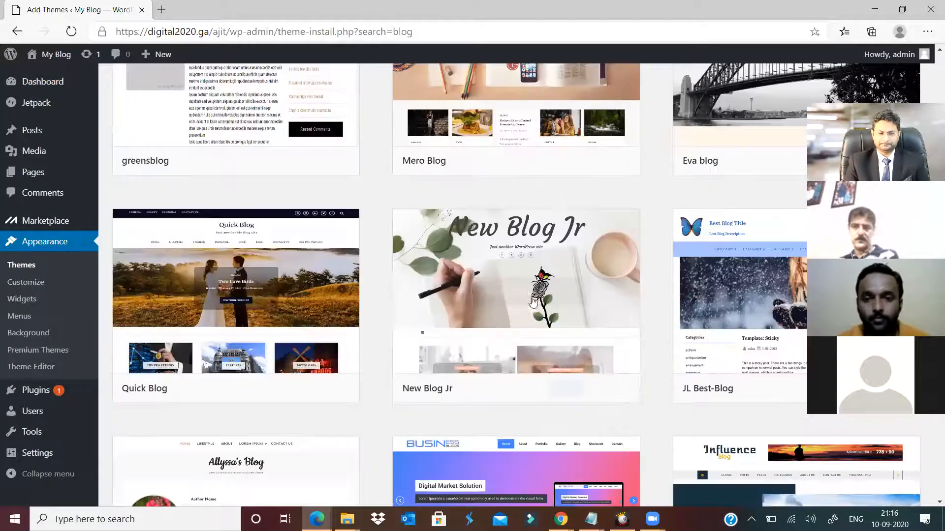
scroll(616, 283, down, 10)
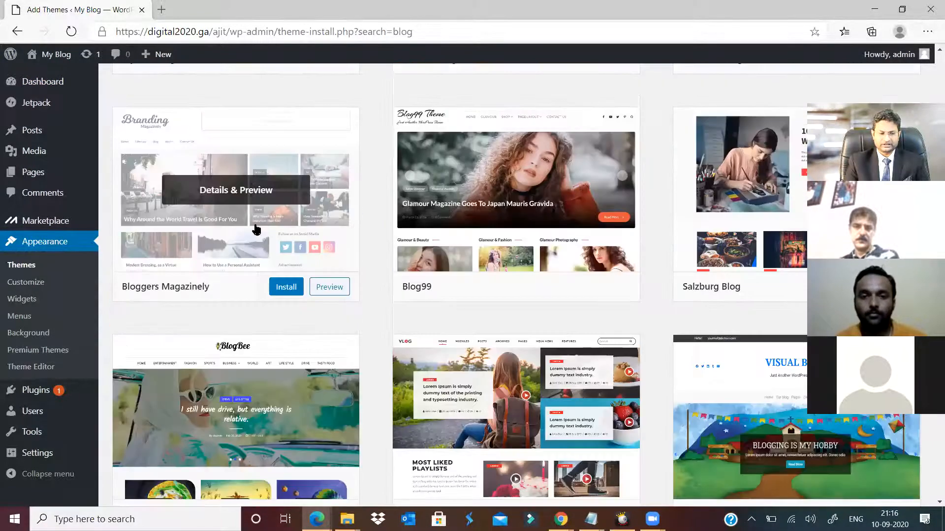
scroll(576, 244, down, 5)
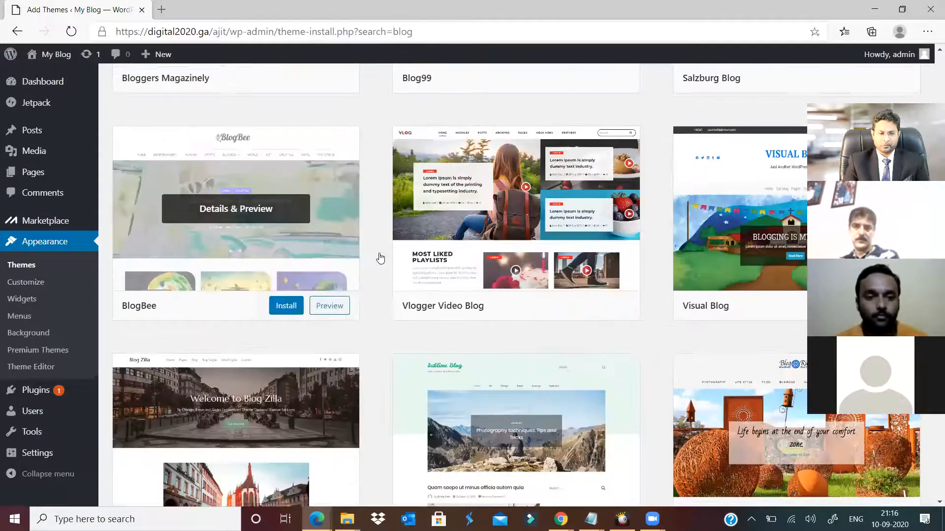
scroll(361, 254, down, 5)
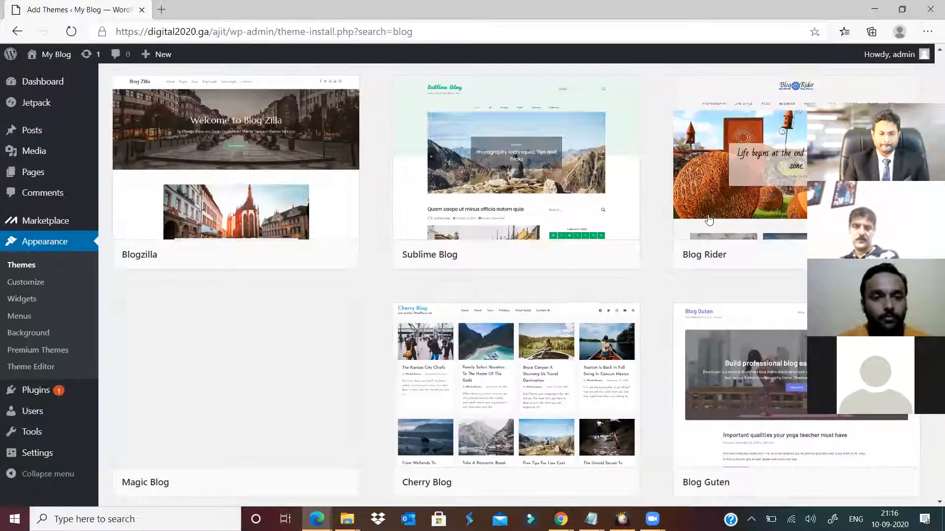
scroll(440, 267, down, 3)
scroll(440, 266, down, 12)
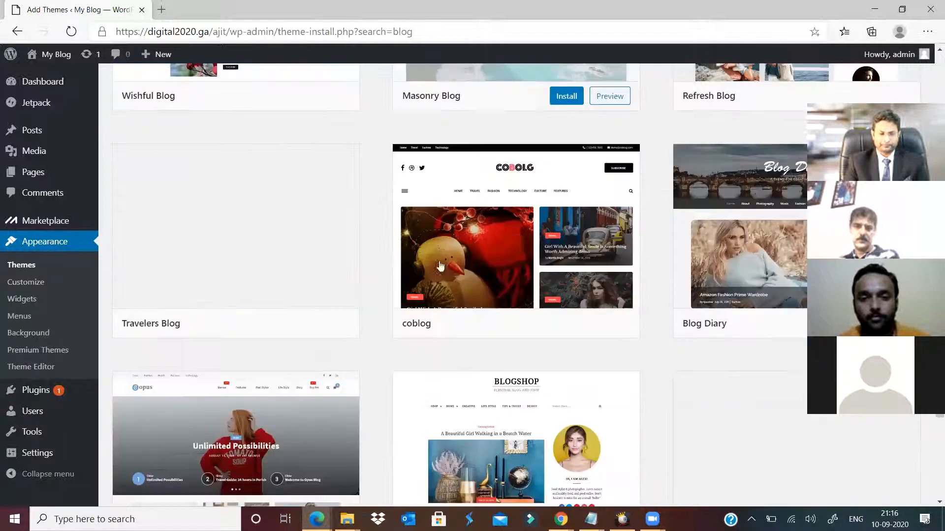
scroll(534, 238, down, 7)
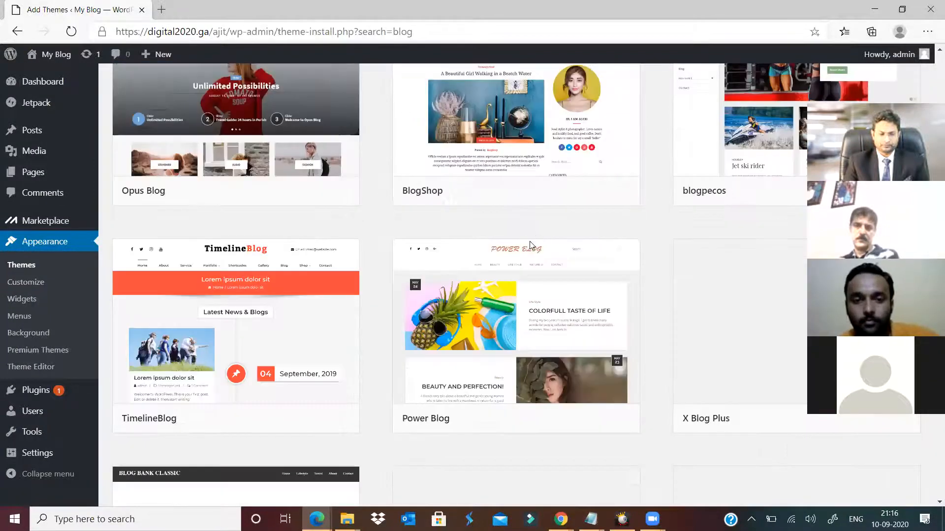
scroll(508, 246, down, 5)
scroll(508, 249, down, 5)
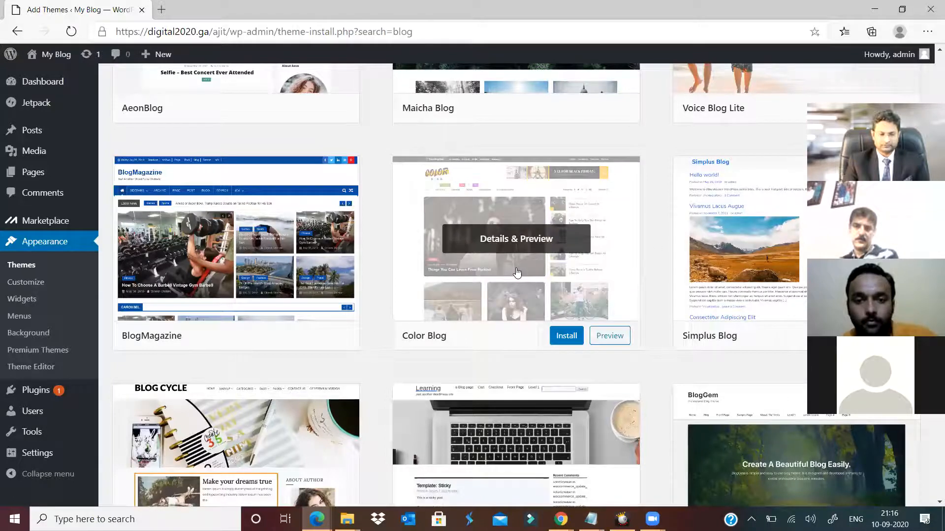
scroll(493, 256, down, 5)
scroll(388, 294, down, 5)
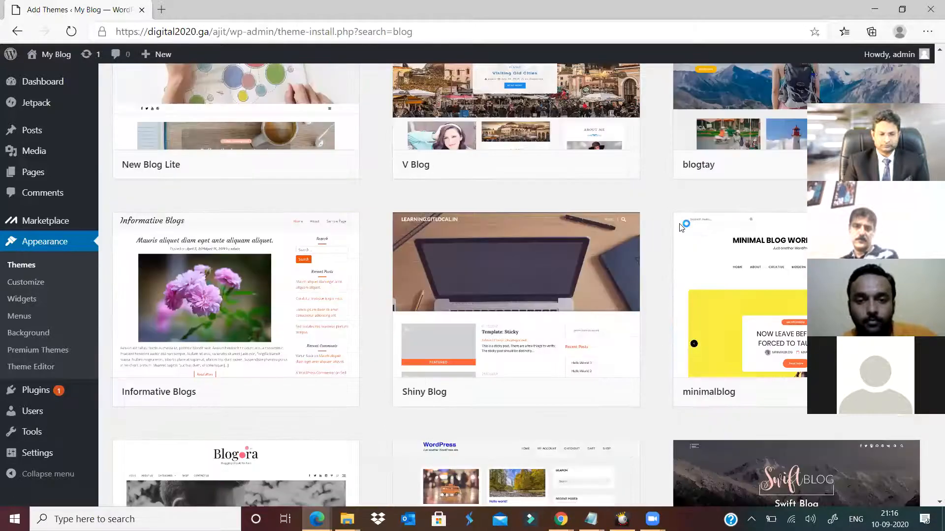
scroll(537, 269, down, 7)
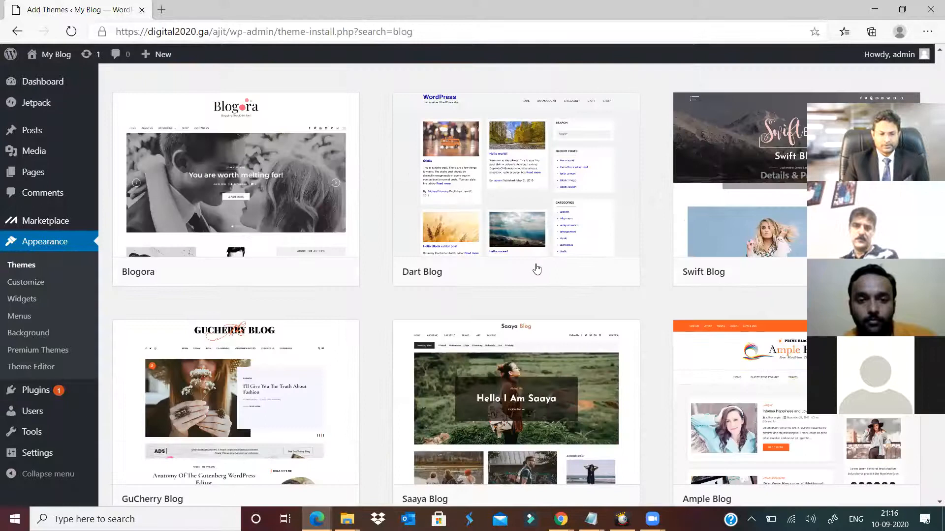
scroll(537, 269, down, 15)
scroll(643, 257, down, 5)
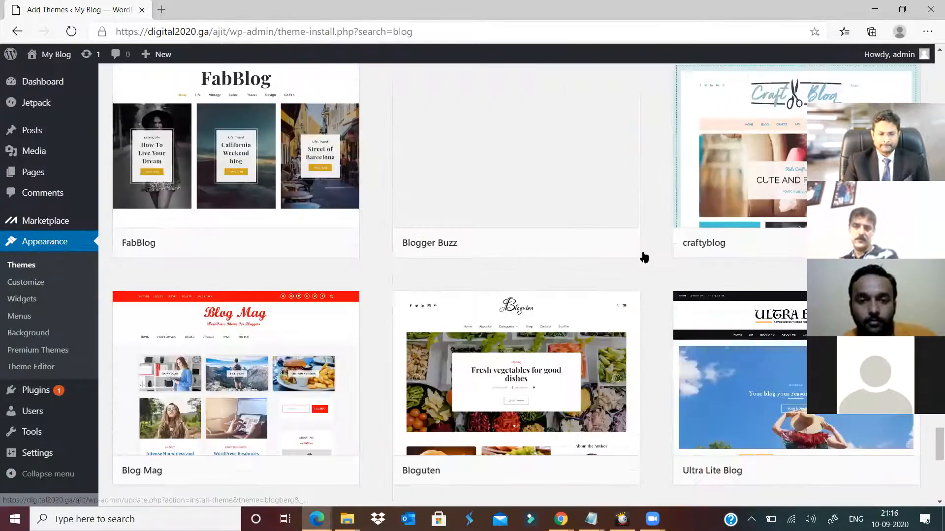
scroll(644, 257, down, 5)
scroll(588, 265, up, 2)
scroll(588, 265, down, 10)
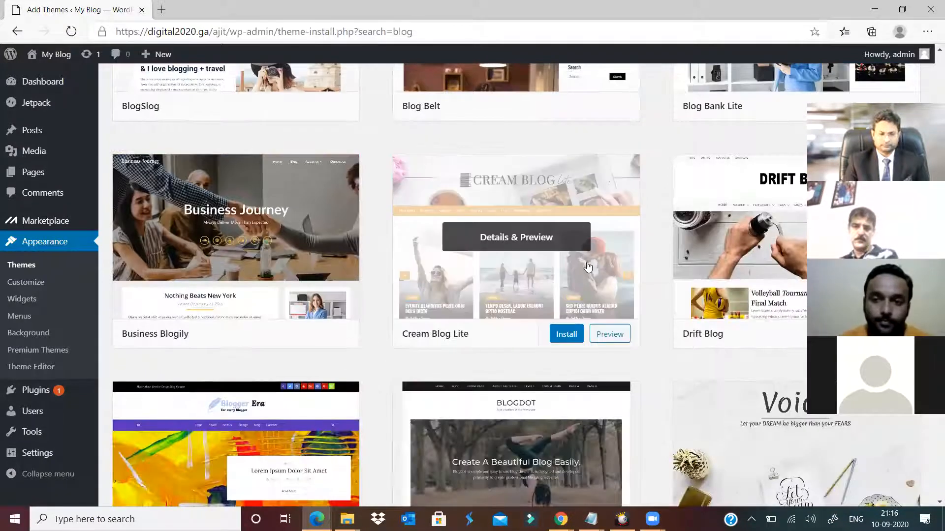
scroll(589, 265, down, 8)
scroll(588, 267, down, 8)
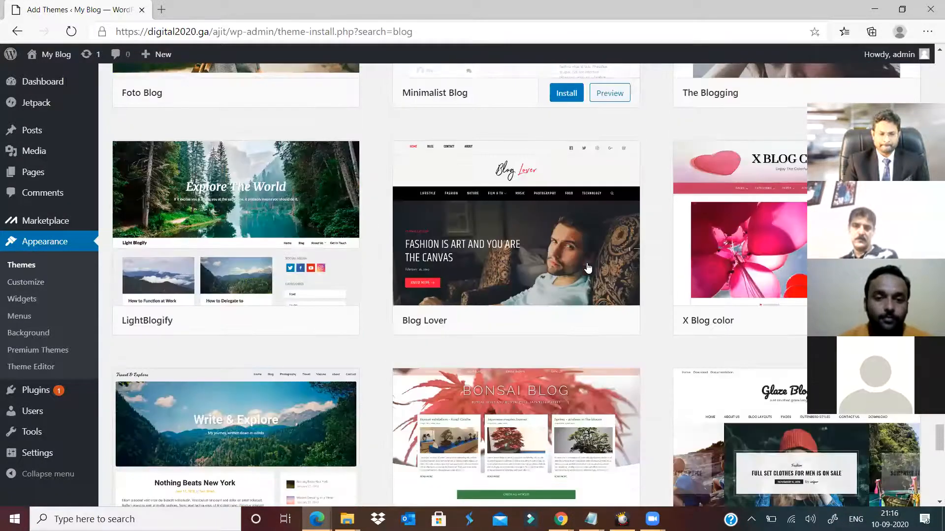
scroll(588, 268, down, 6)
mouse_move(588, 268)
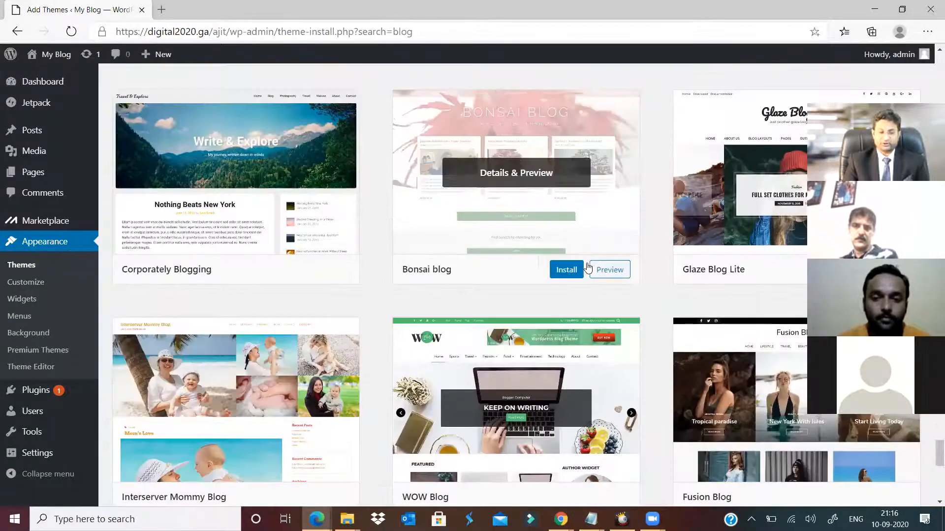
scroll(588, 267, up, 2)
scroll(588, 268, down, 15)
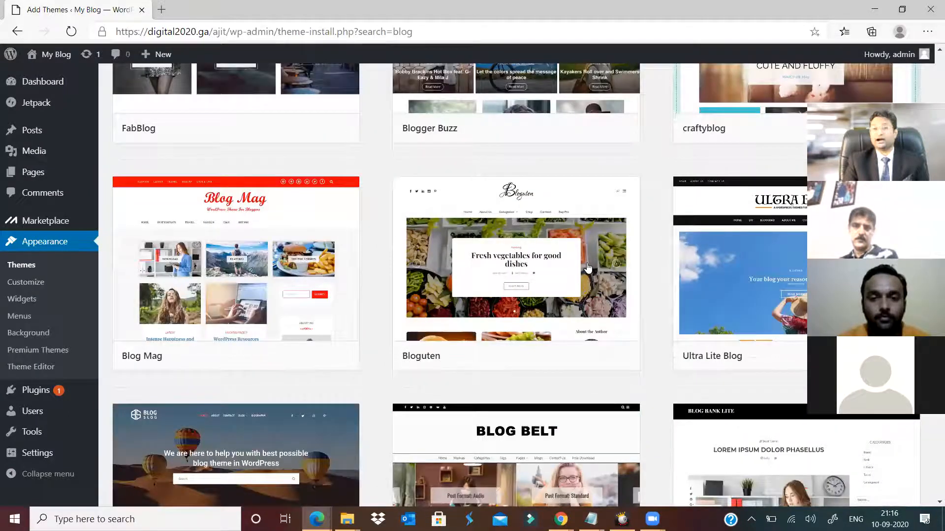
scroll(588, 267, up, 20)
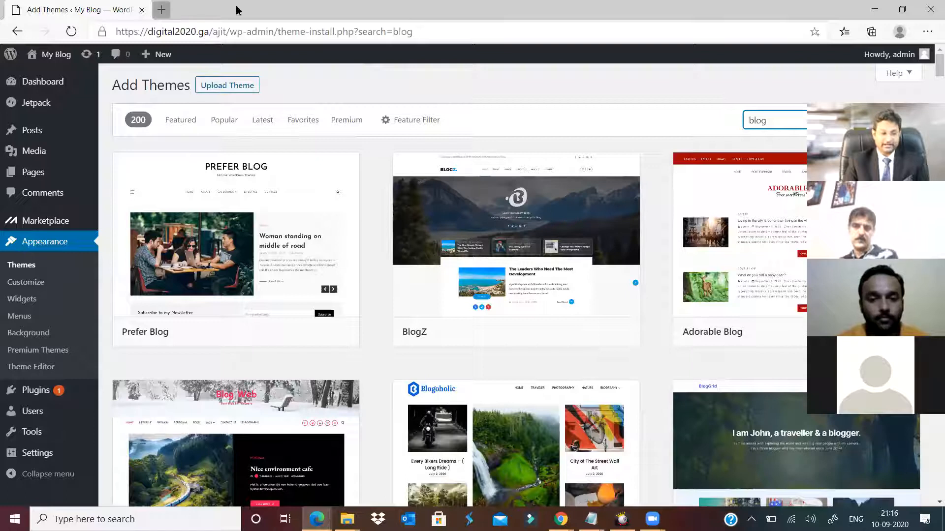
key(ctrl+t)
text(t)
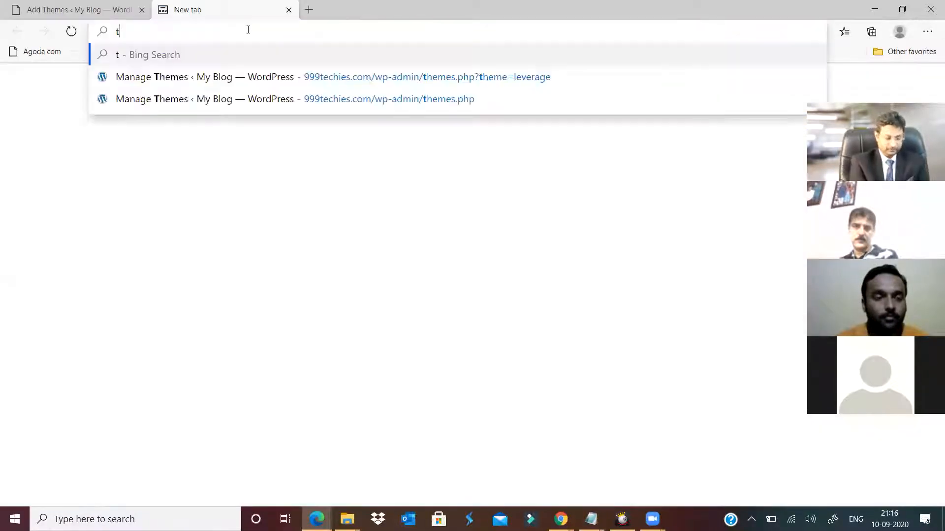
text(hela)
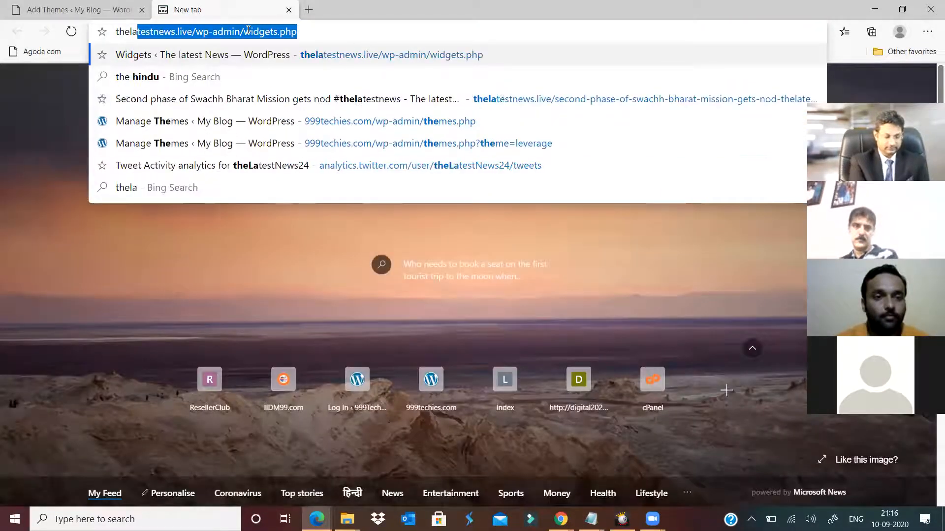
text(testnew)
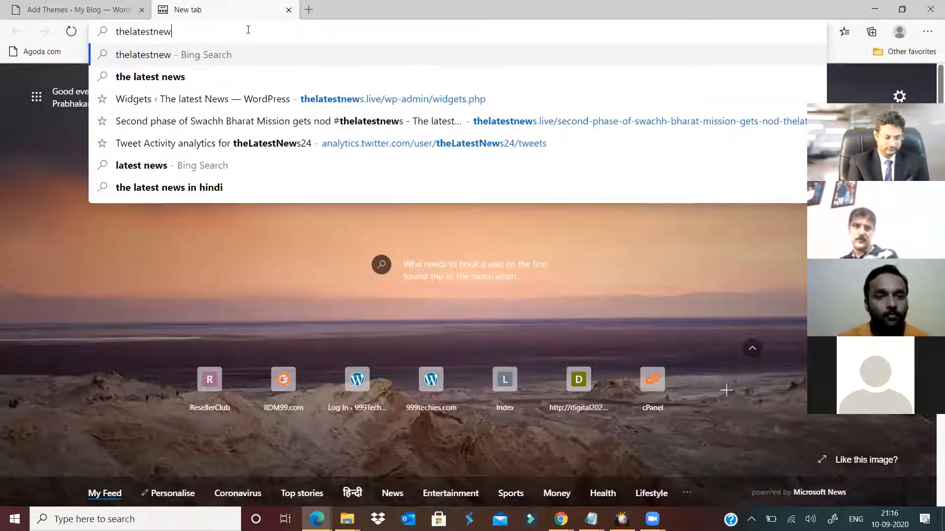
text(s.live)
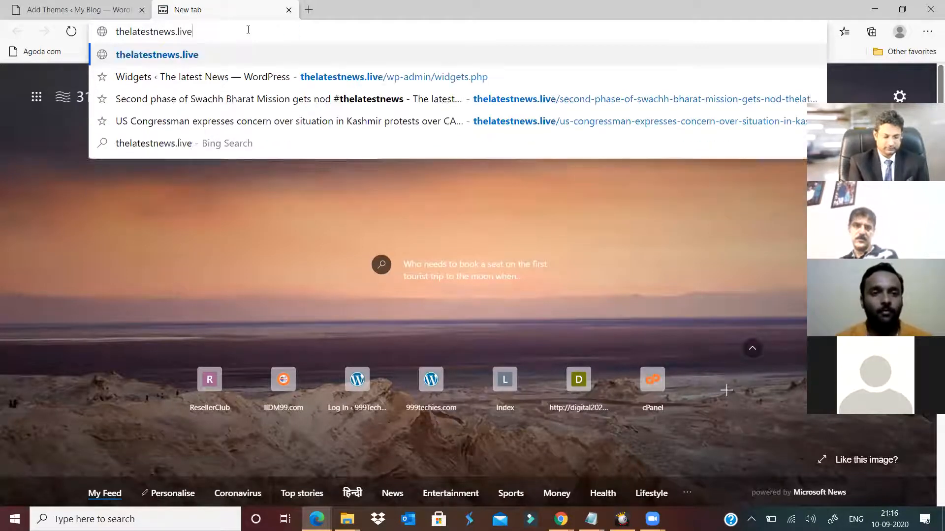
key(Return)
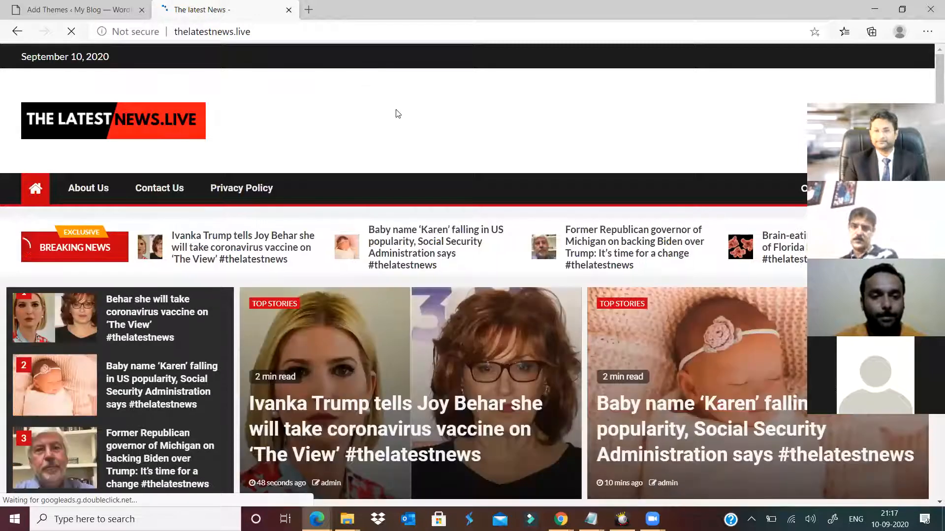
scroll(413, 128, down, 2)
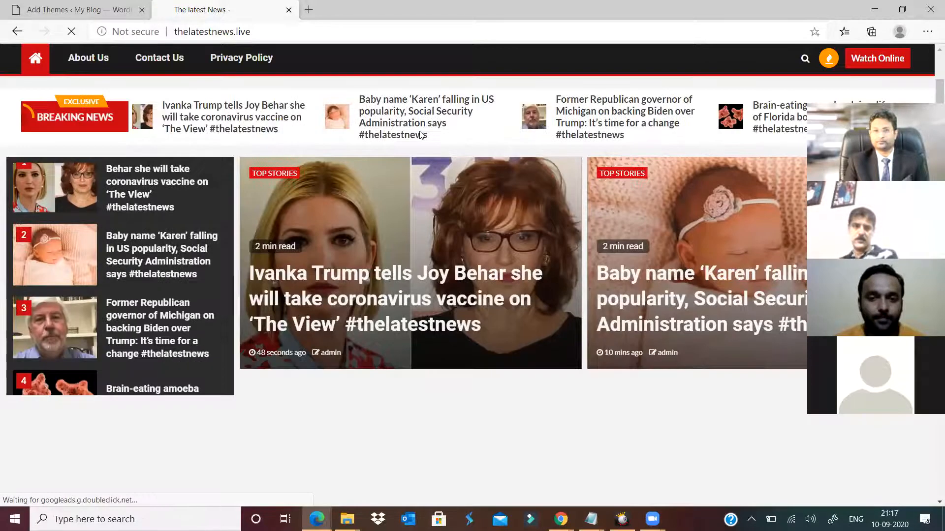
scroll(437, 148, down, 5)
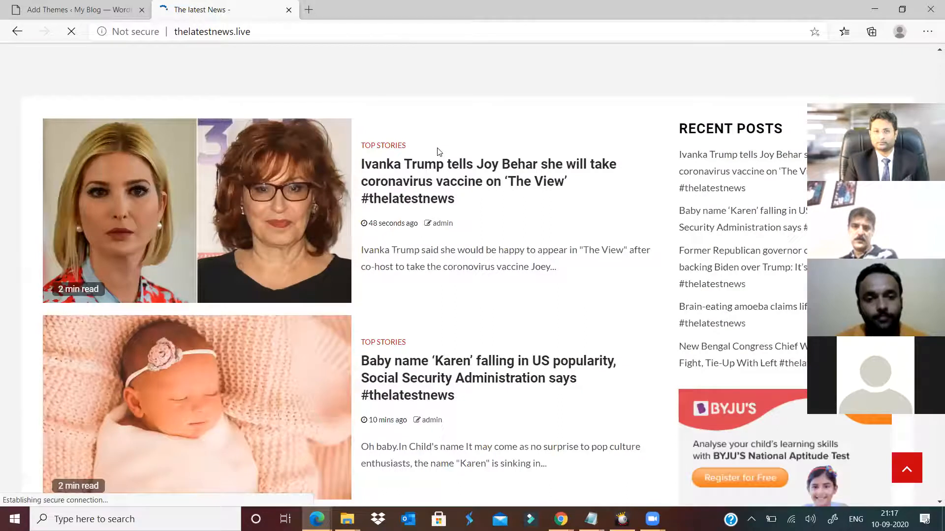
scroll(440, 151, down, 10)
scroll(440, 152, down, 5)
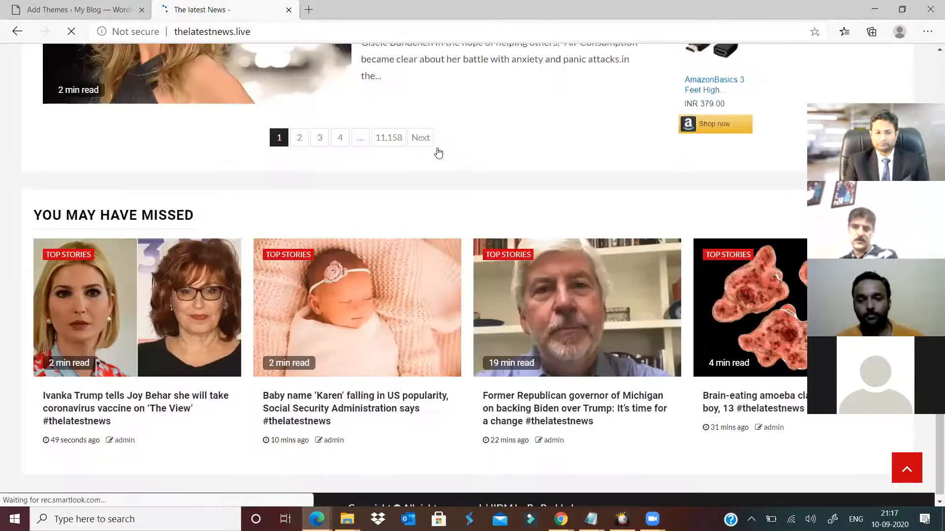
scroll(439, 152, up, 20)
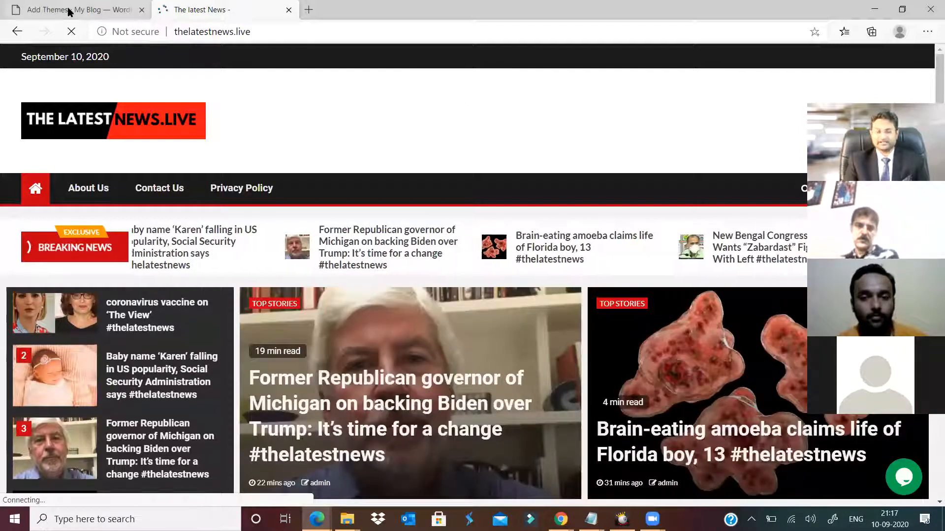
Step: Change the theme search from 'blog' to 'news', then install and activate Newsbulk
click(67, 7)
drag(767, 112, 701, 137)
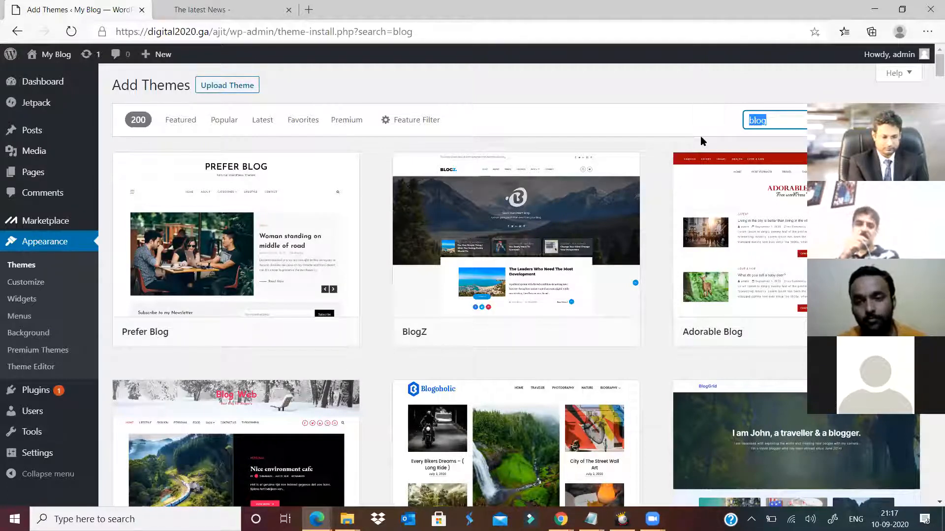
text(news)
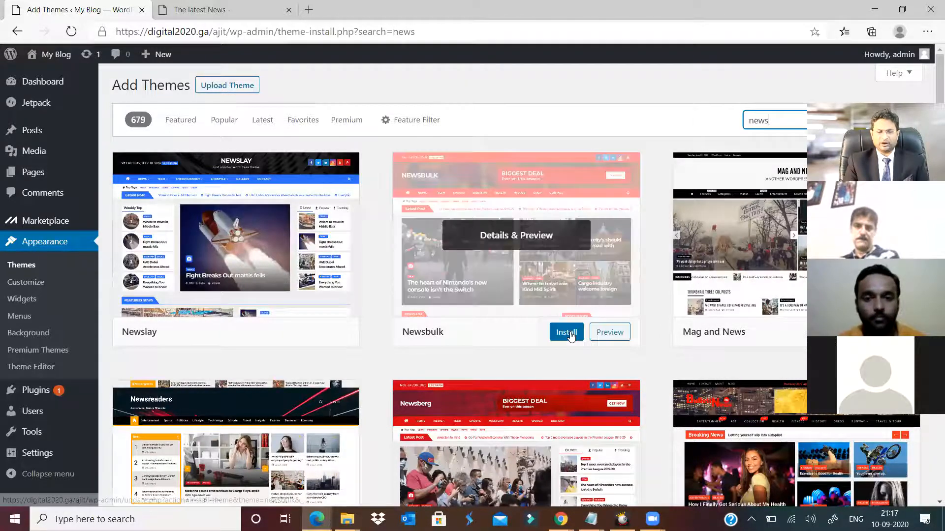
click(567, 333)
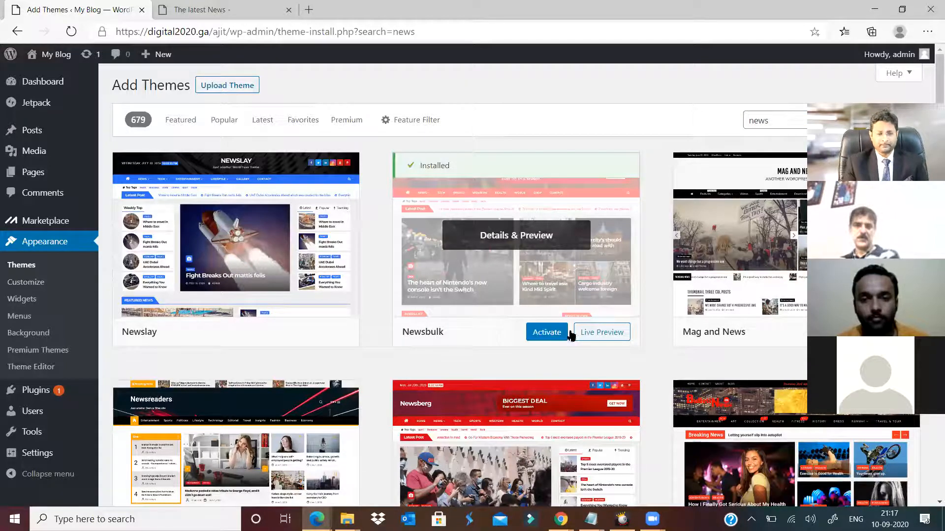
click(538, 335)
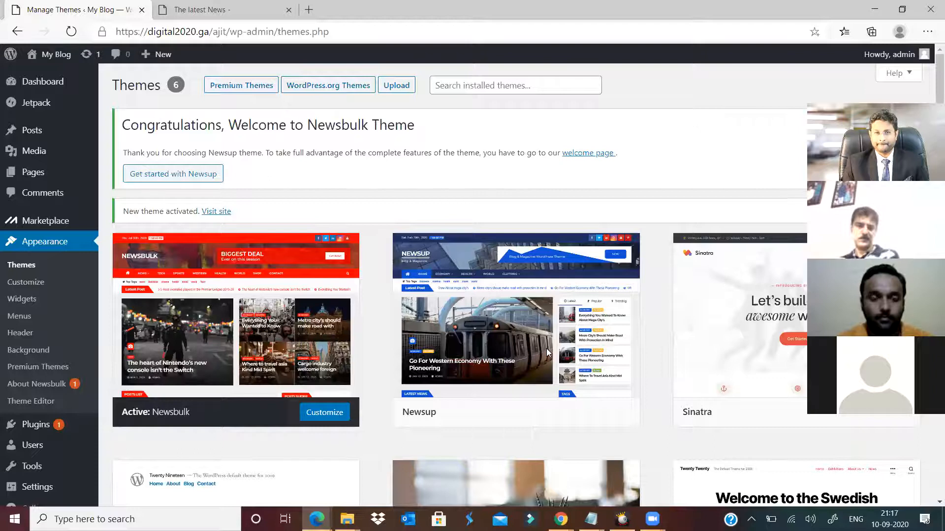
Step: Look over the live blog's new Newsbulk design in the Chrome window
mouse_move(274, 332)
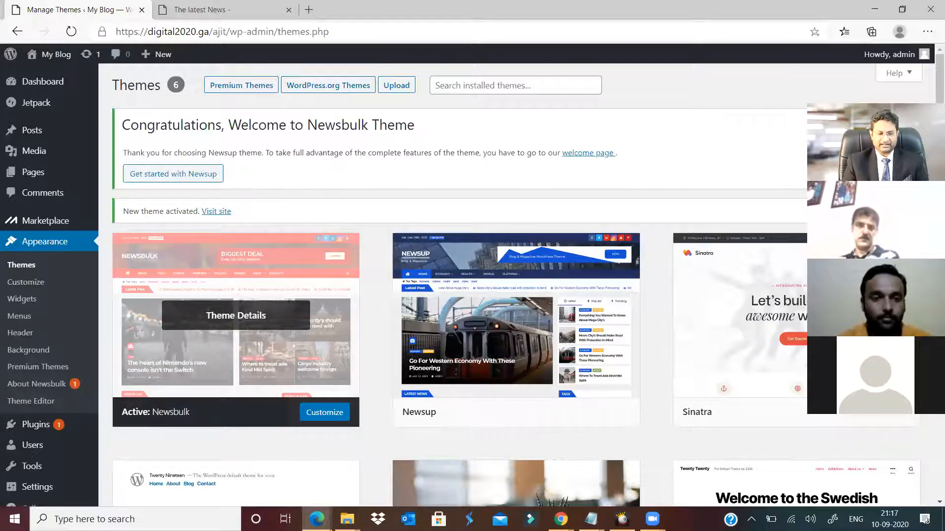
mouse_move(560, 519)
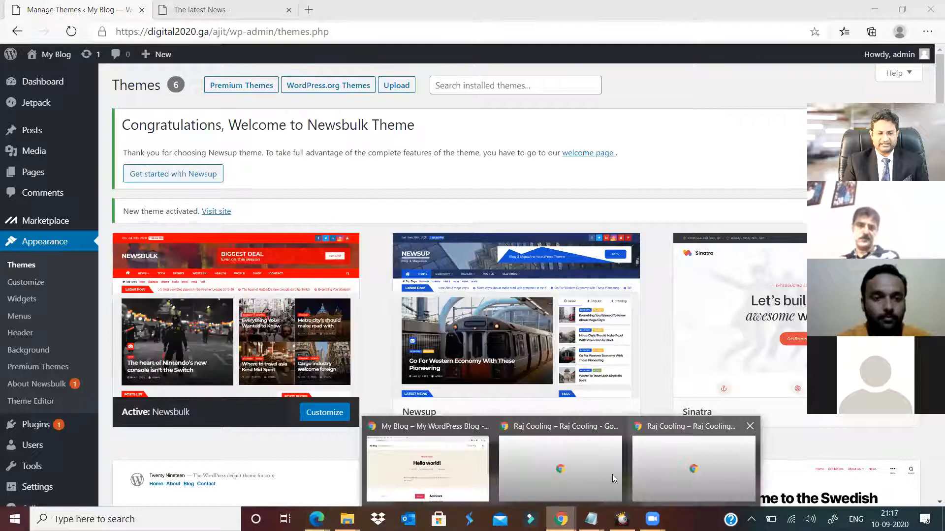
click(458, 465)
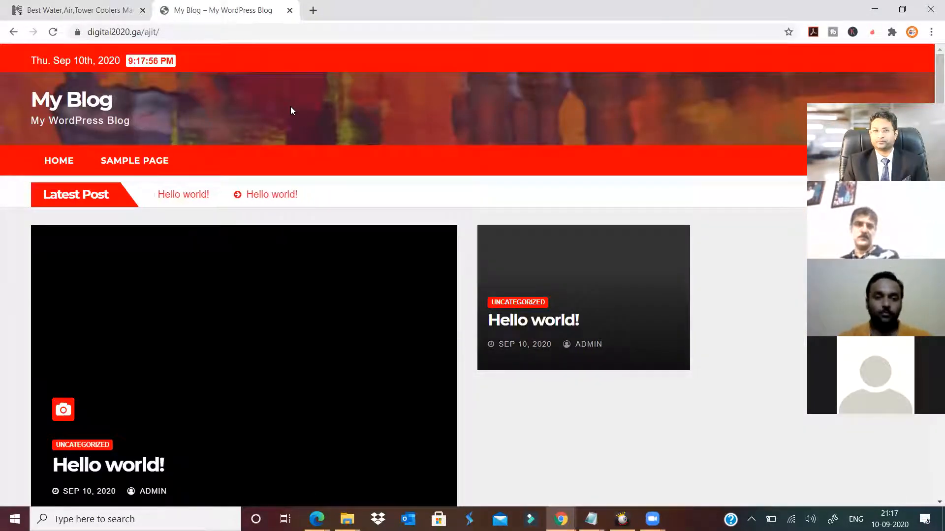
scroll(335, 113, down, 10)
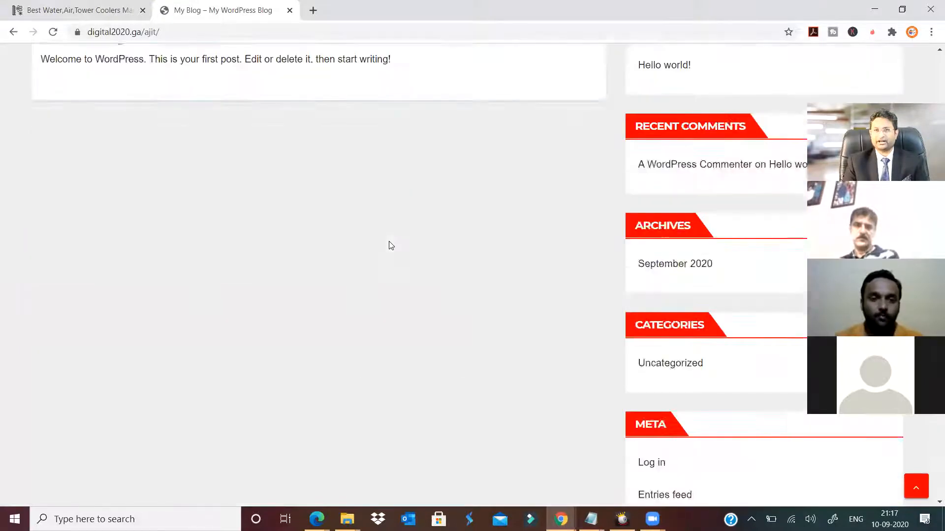
scroll(391, 245, down, 10)
scroll(391, 245, up, 20)
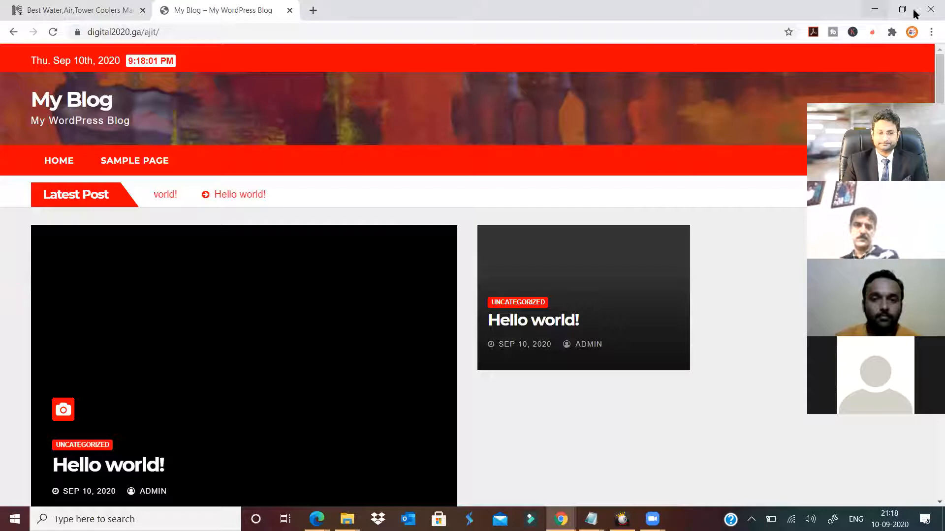
Step: Return to Manage Themes in Edge and start a new post via + New > Post
click(322, 514)
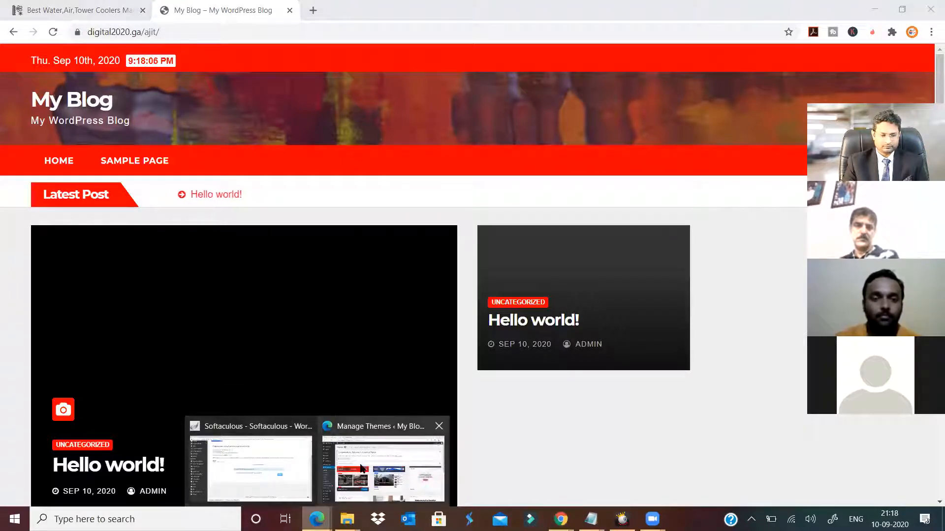
click(383, 468)
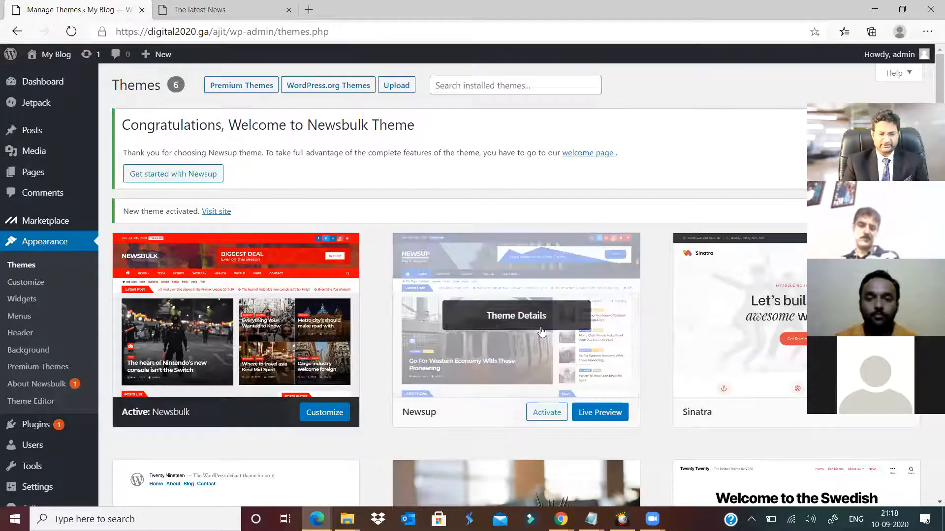
scroll(541, 328, down, 4)
scroll(410, 327, up, 4)
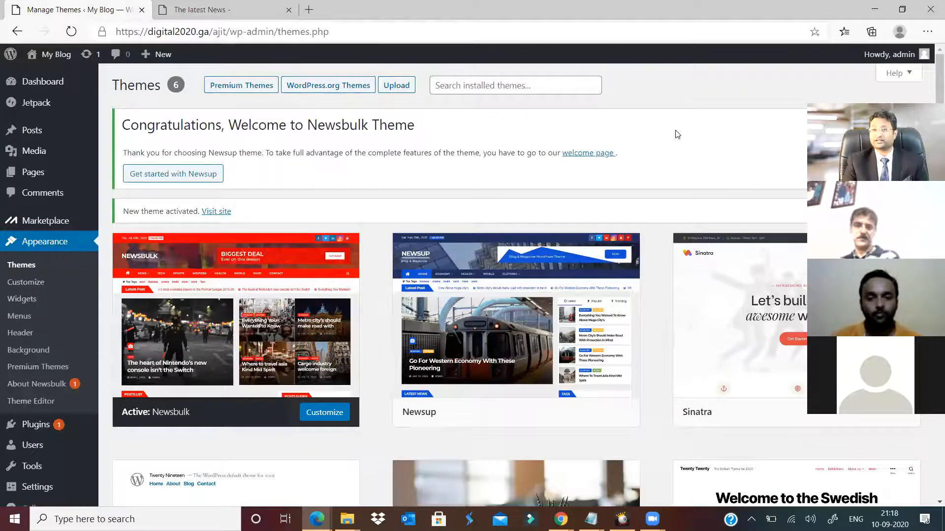
mouse_move(157, 55)
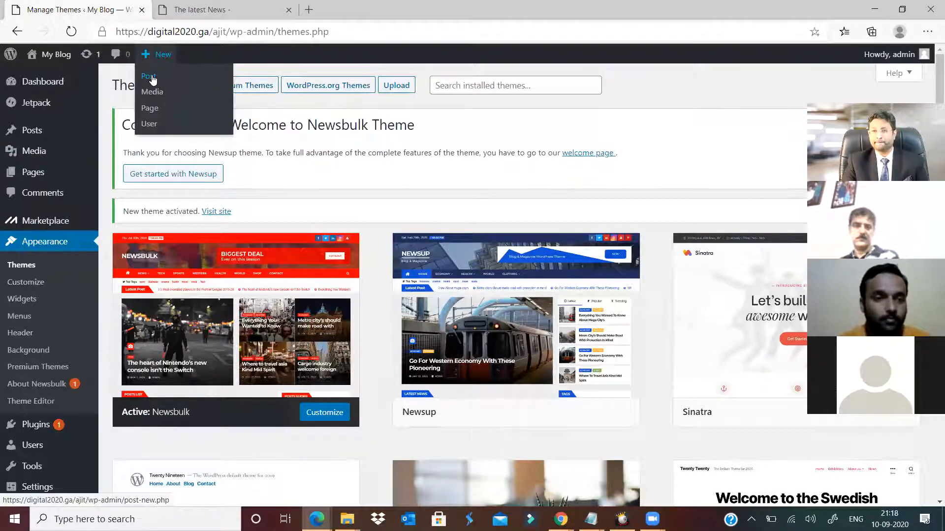
click(150, 77)
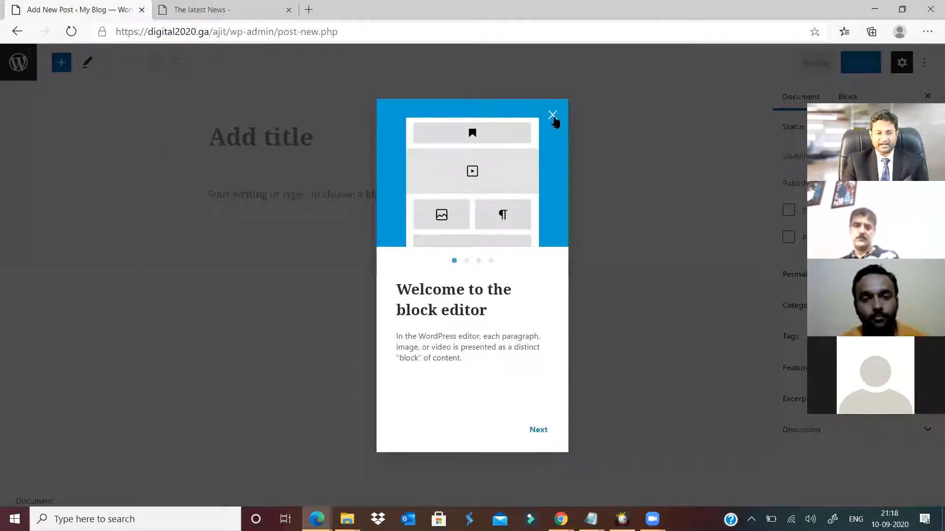
Step: Title the post 'Digital Marketing agency in Chandigarh', fixing the misspelled 'chandighar'
click(552, 115)
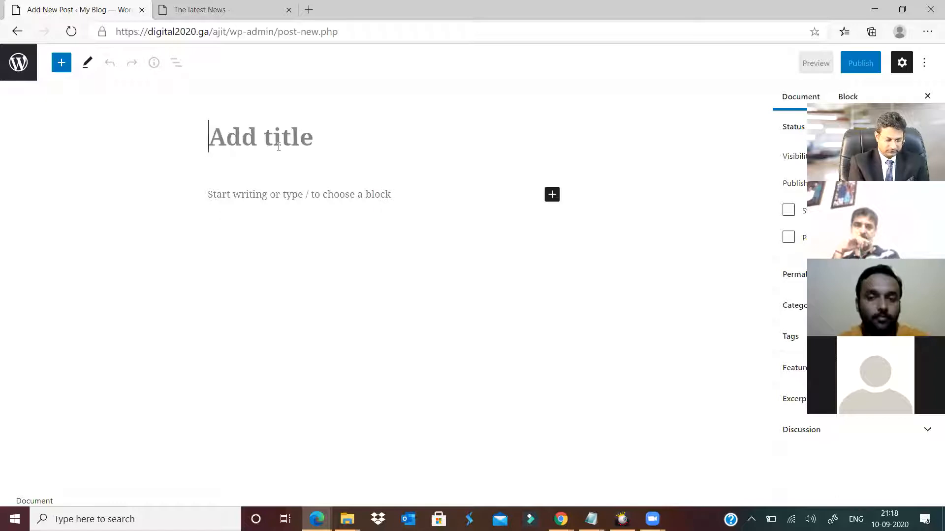
text(Digita)
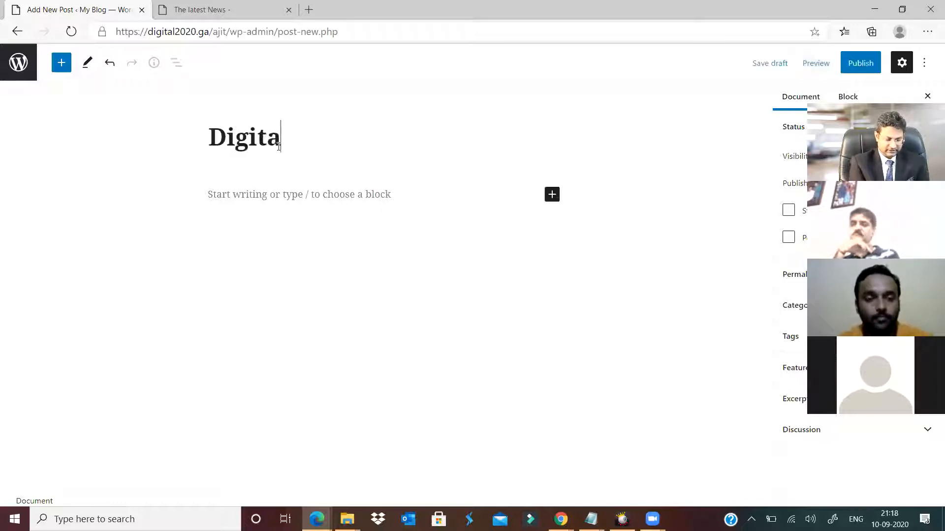
text(l Mark)
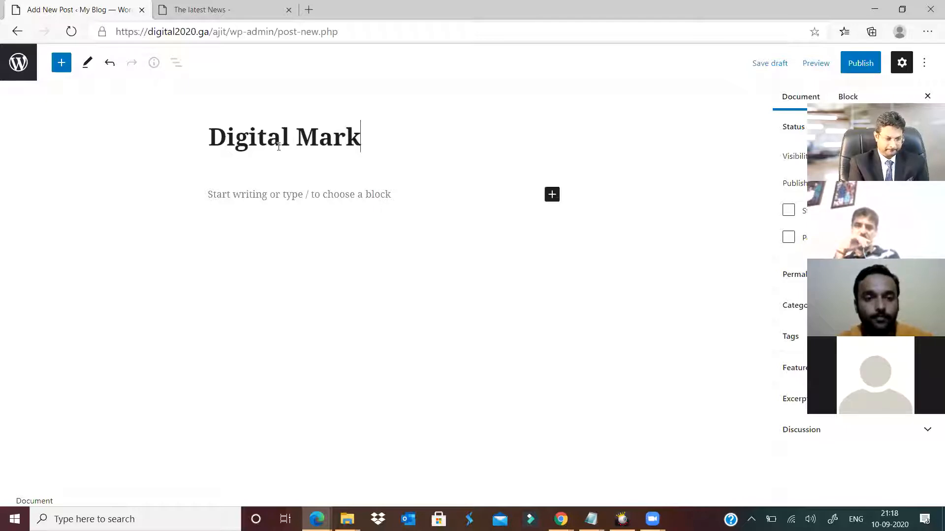
text(eting)
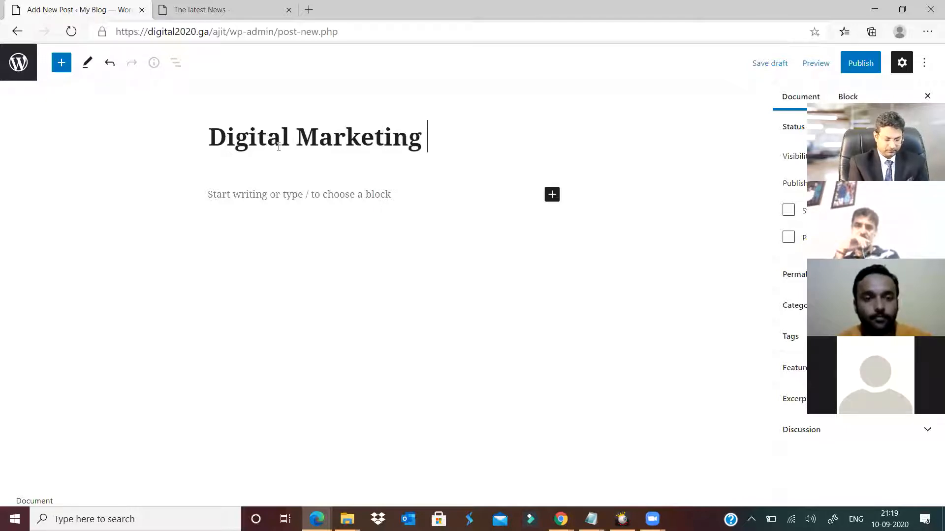
text( agency in chan)
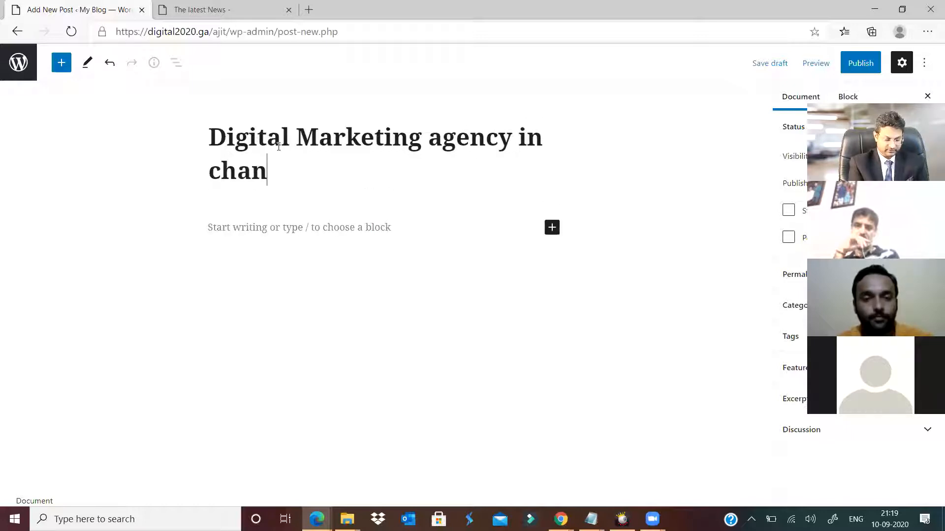
text(dighar)
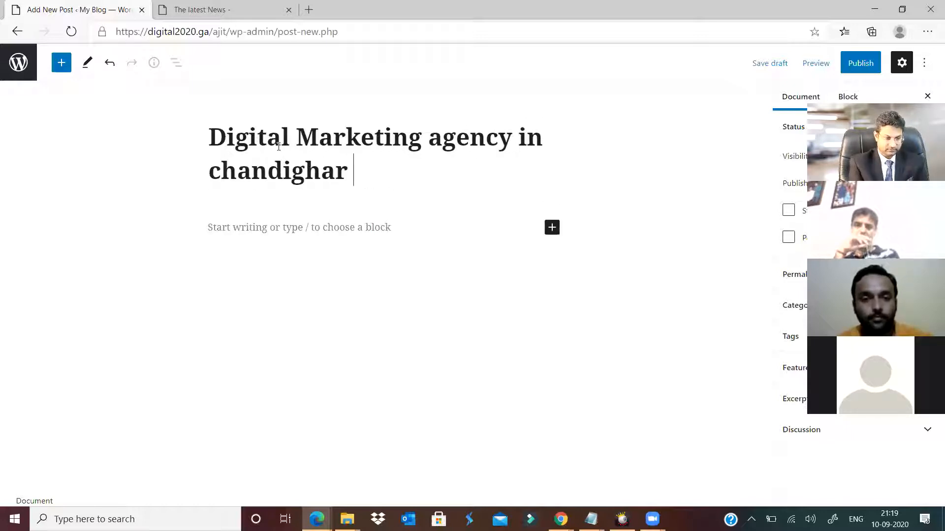
right_click(255, 172)
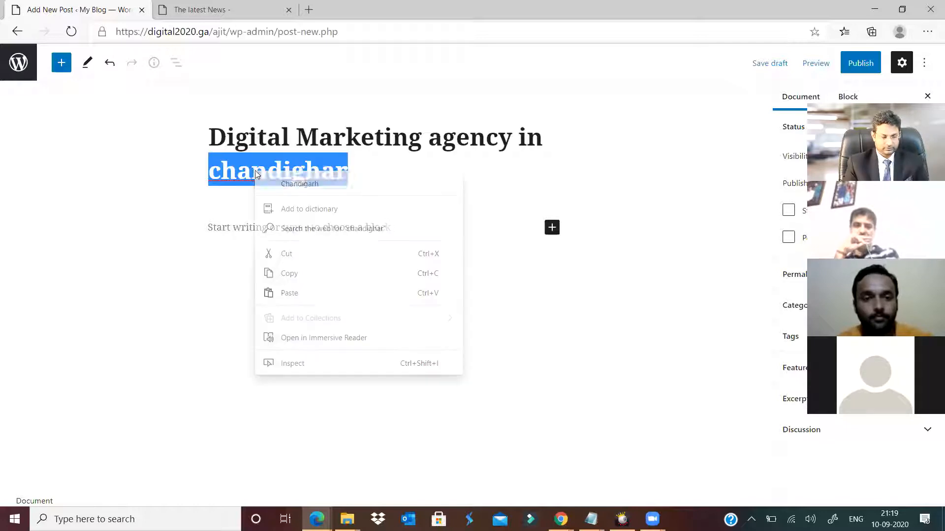
click(300, 184)
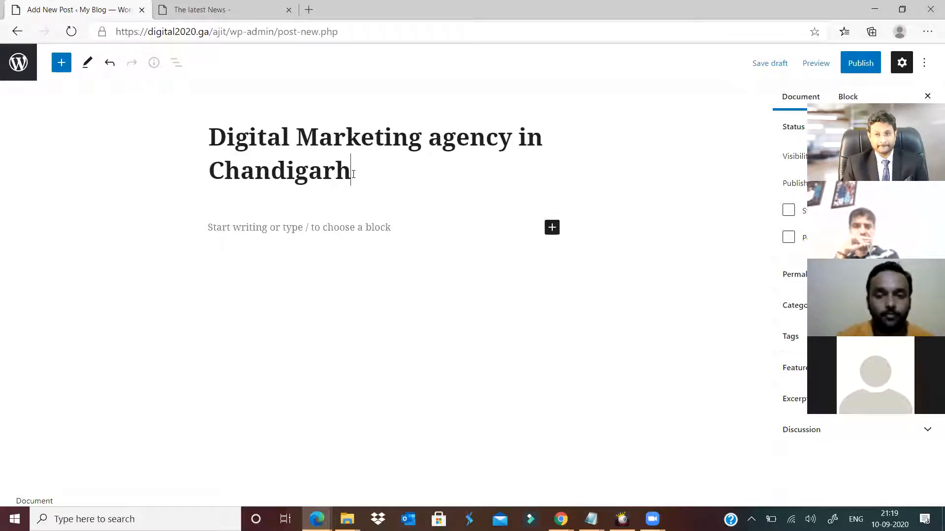
Step: Publish the post and place the cursor in its empty body
click(862, 62)
click(816, 70)
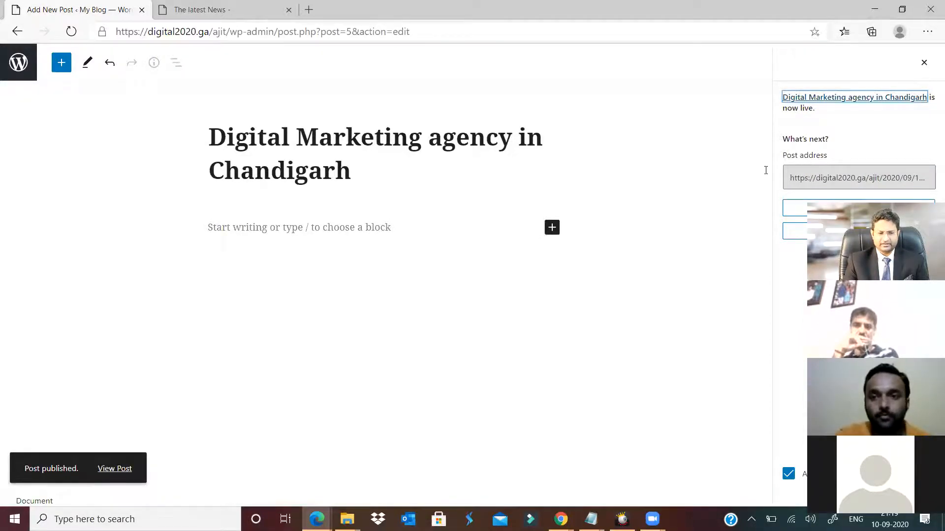
click(273, 228)
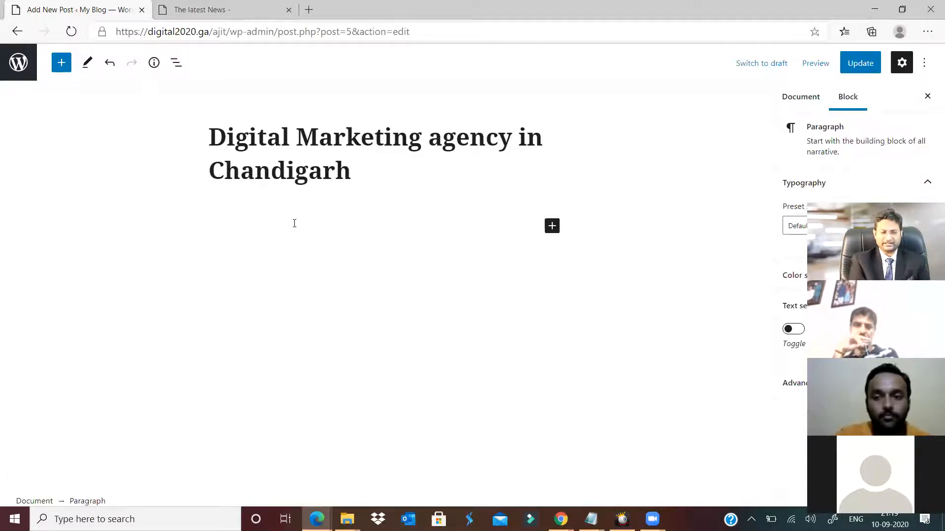
text(djkfhdskjhf)
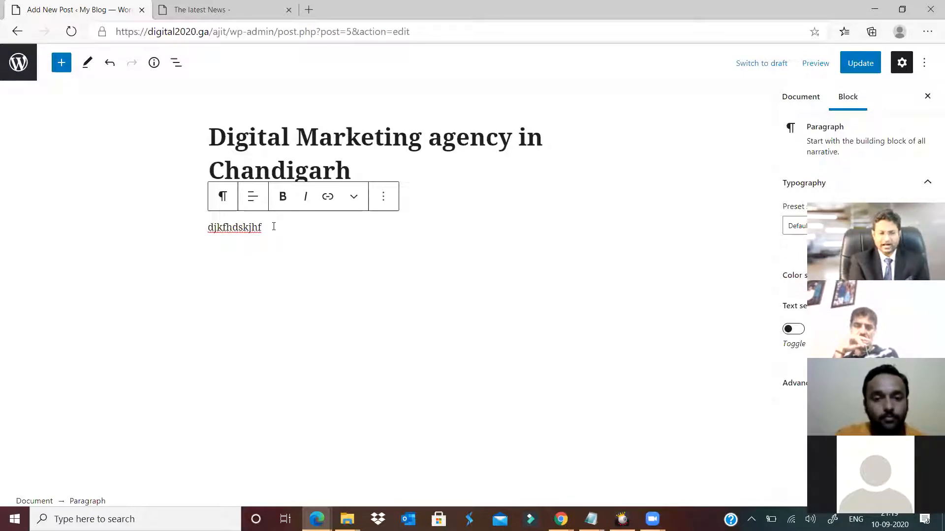
text(dsfkjhsdkjfhsdkjhfkdsjh)
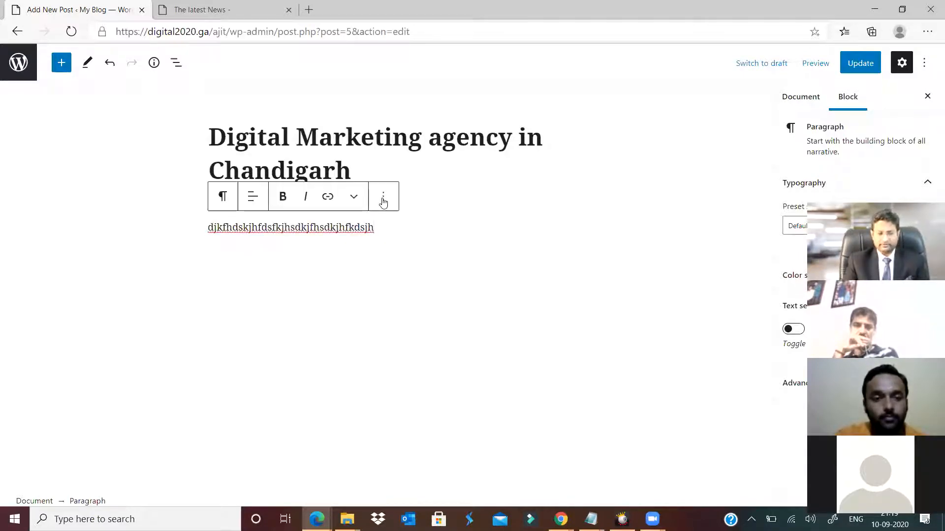
click(383, 197)
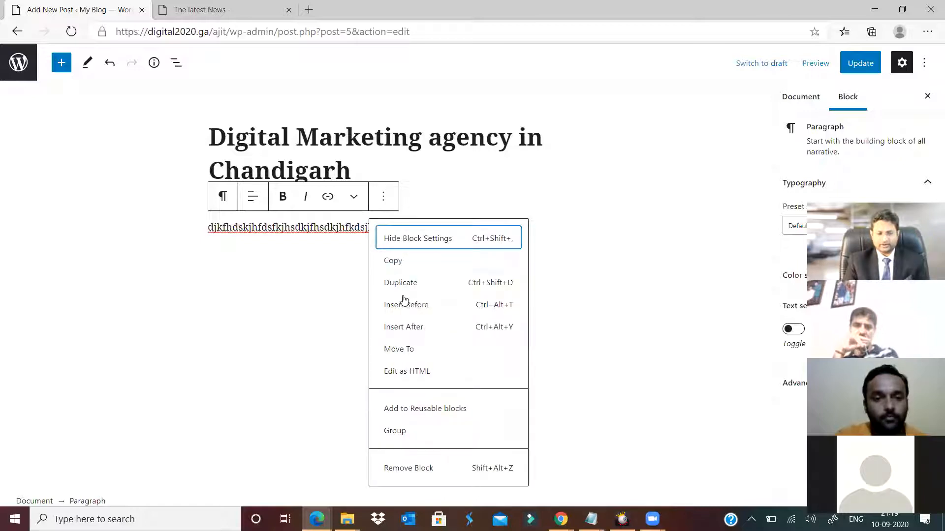
click(413, 373)
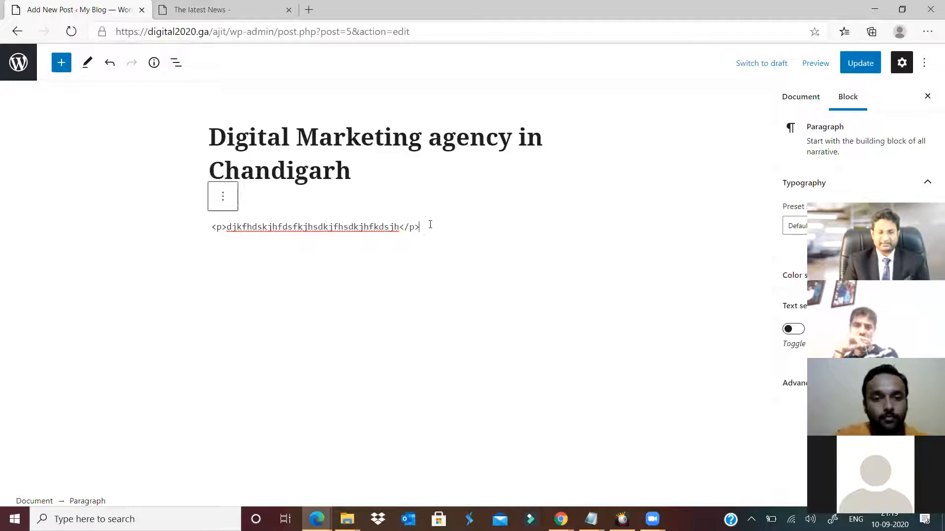
drag(274, 218, 198, 220)
click(126, 253)
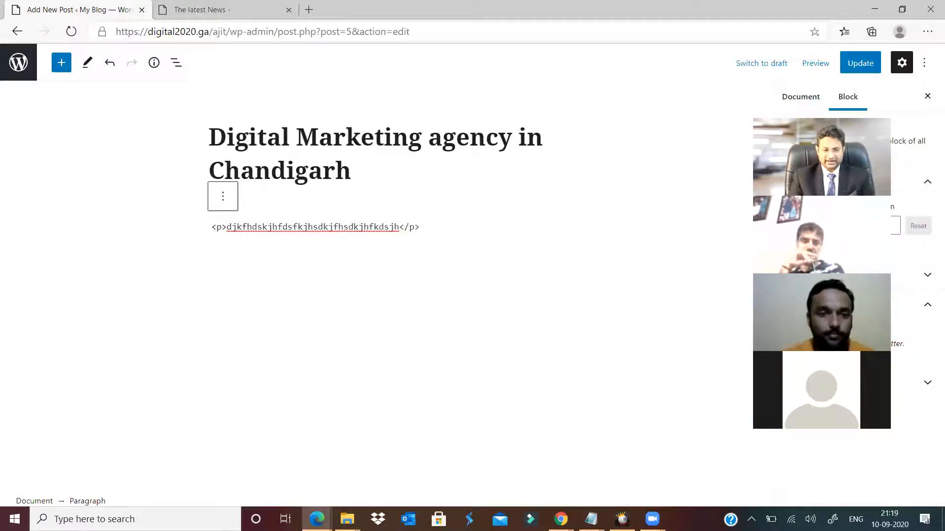
click(222, 200)
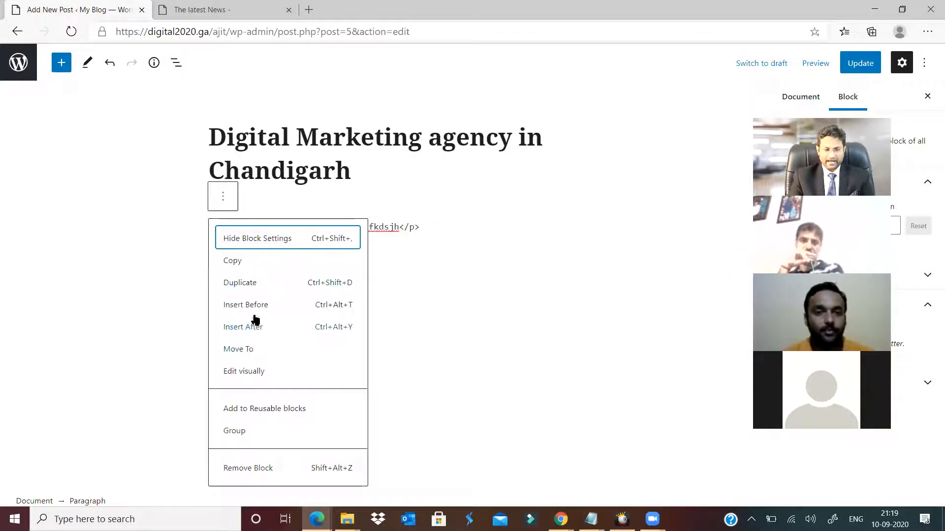
click(256, 373)
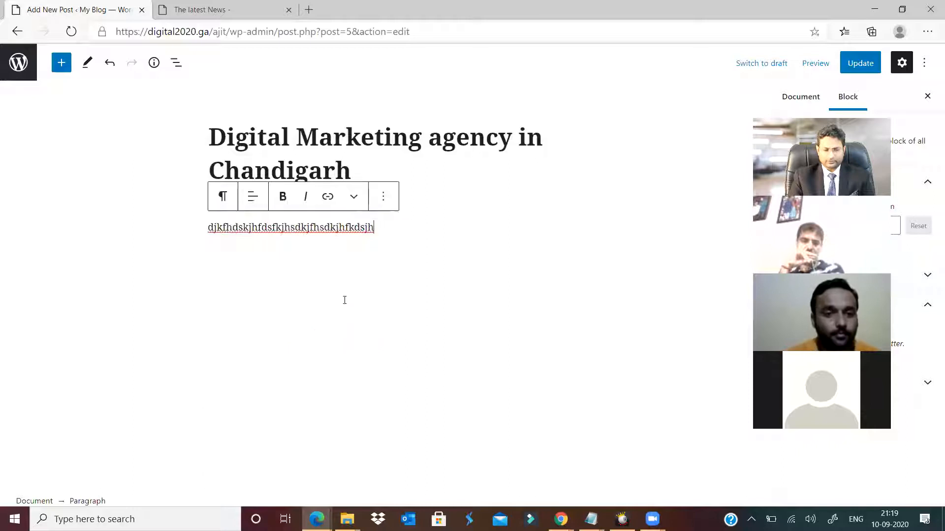
Step: Add an Image block below the paragraph using the block search for 'image'
click(62, 63)
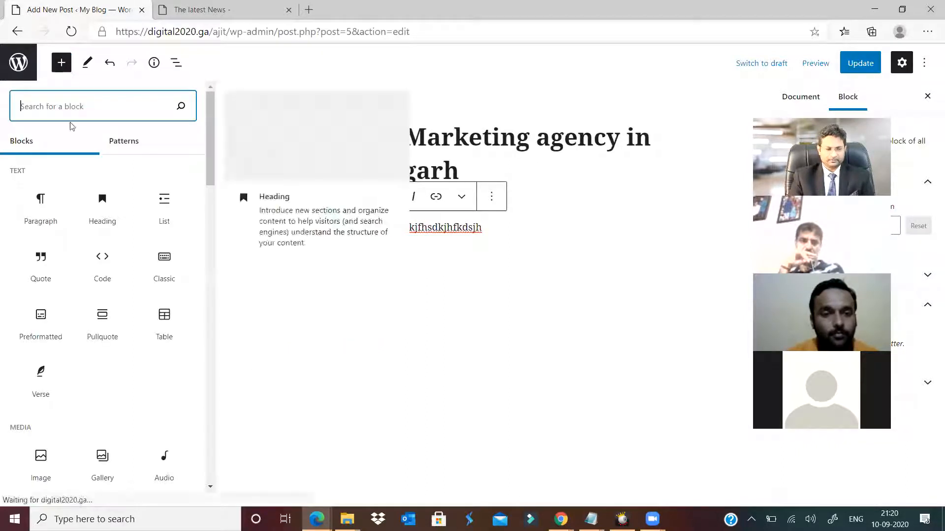
text(image)
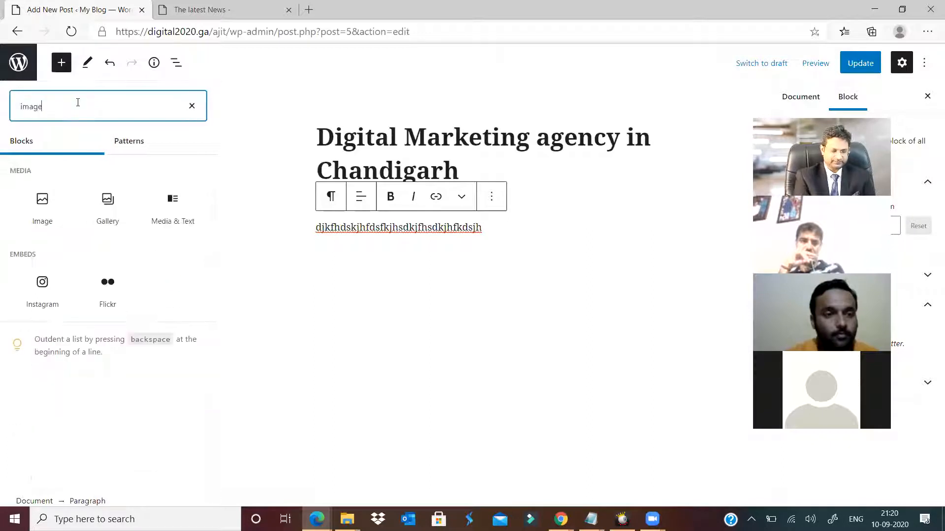
click(43, 207)
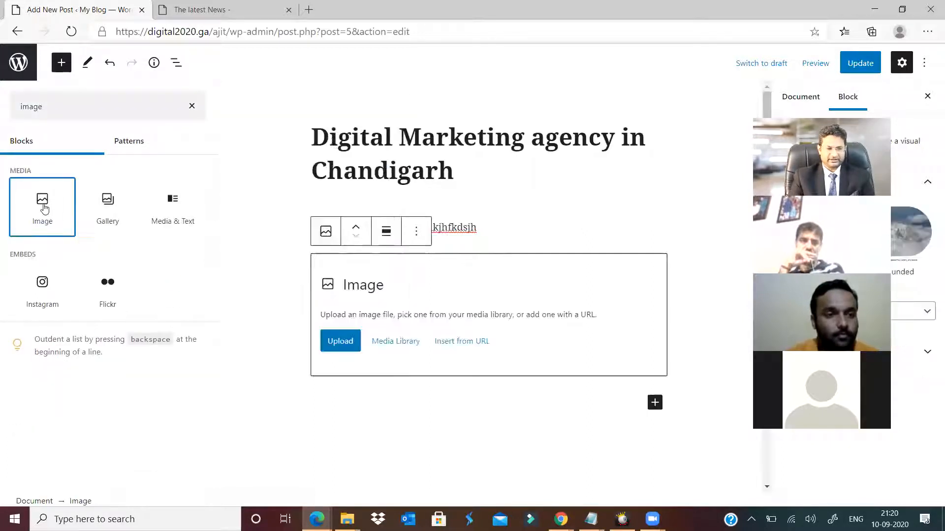
click(236, 344)
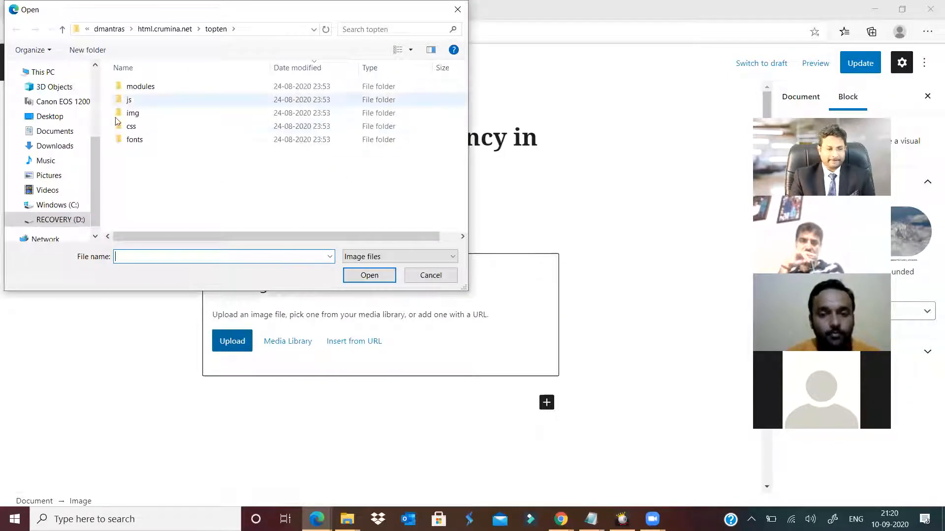
Step: Upload screen2 from img > demo-content > case-studies into the image block
click(143, 117)
double_click(141, 116)
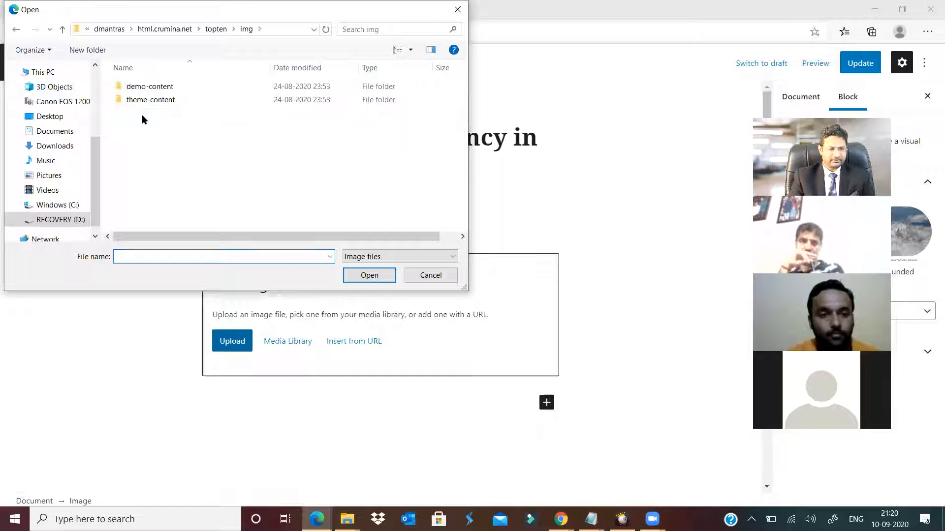
click(156, 91)
double_click(156, 91)
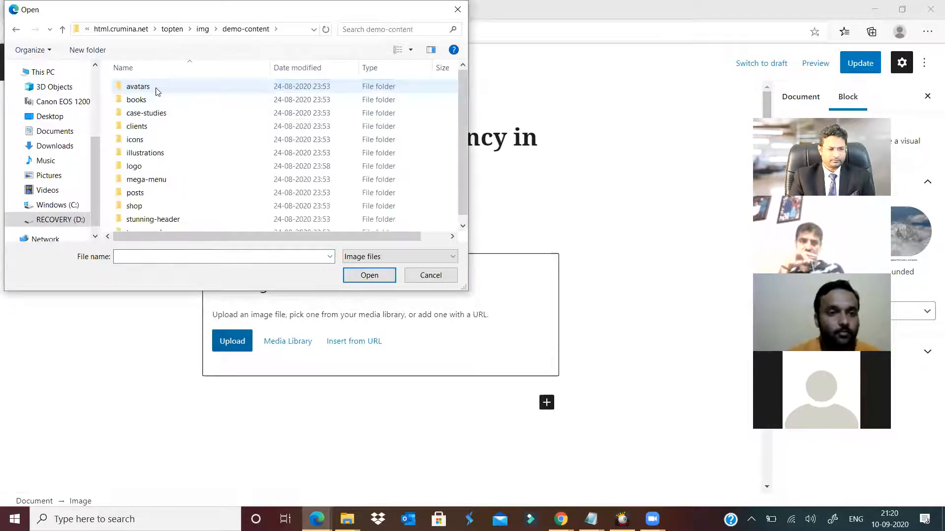
double_click(143, 129)
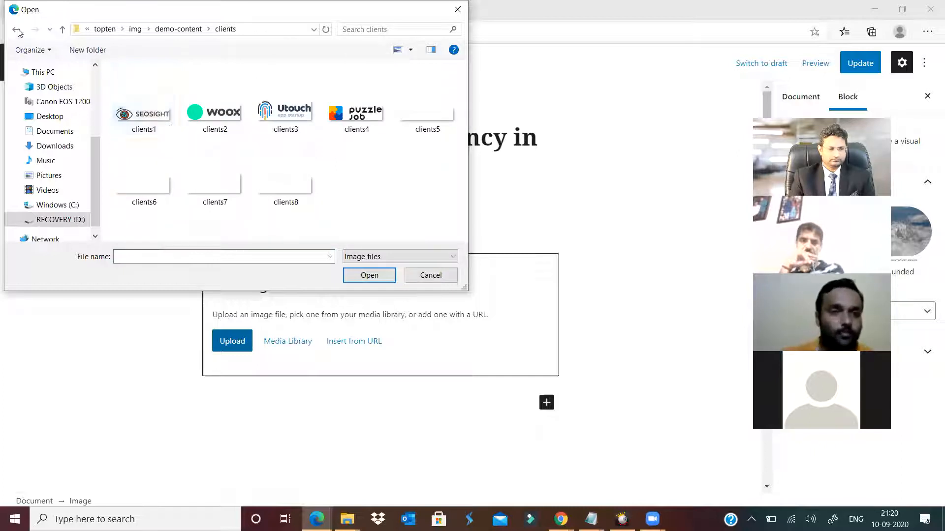
click(17, 31)
double_click(153, 115)
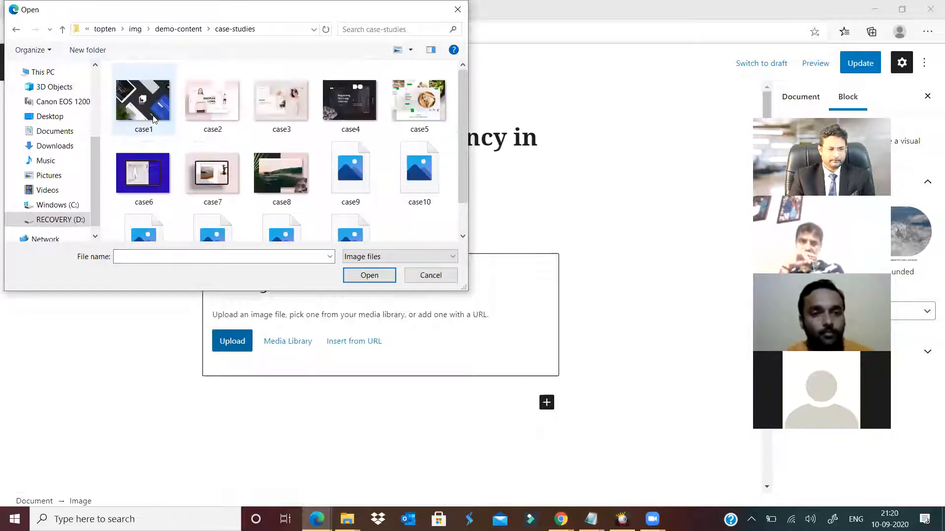
scroll(296, 202, down, 1)
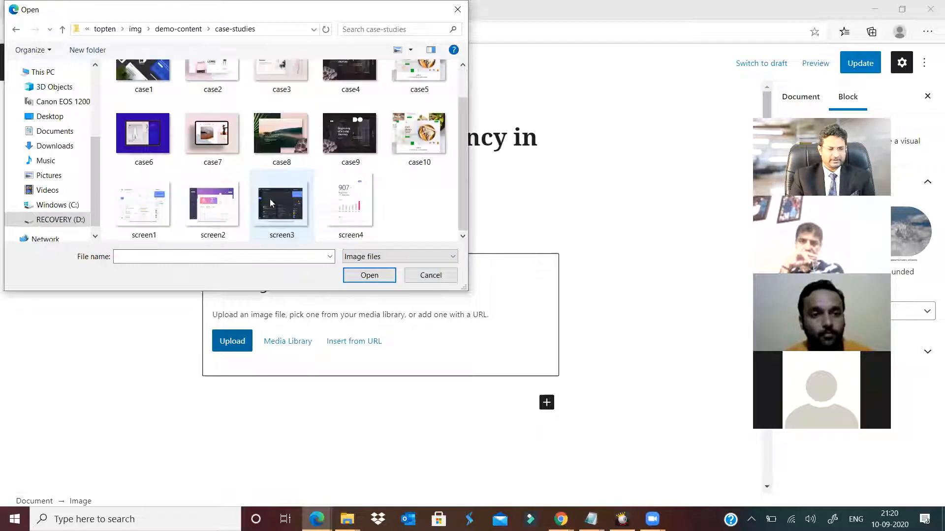
click(212, 205)
click(379, 280)
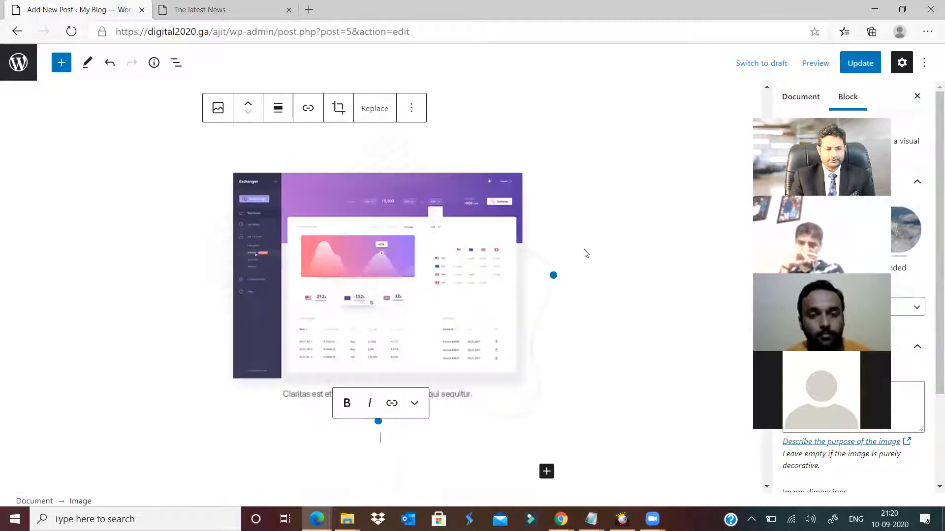
Step: Update the post and reload the blog homepage in Chrome
scroll(586, 254, up, 3)
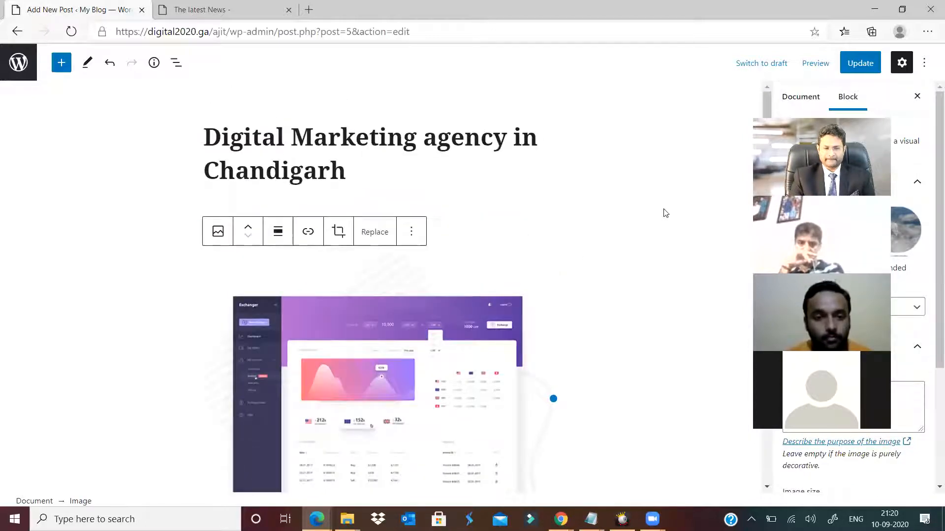
click(864, 64)
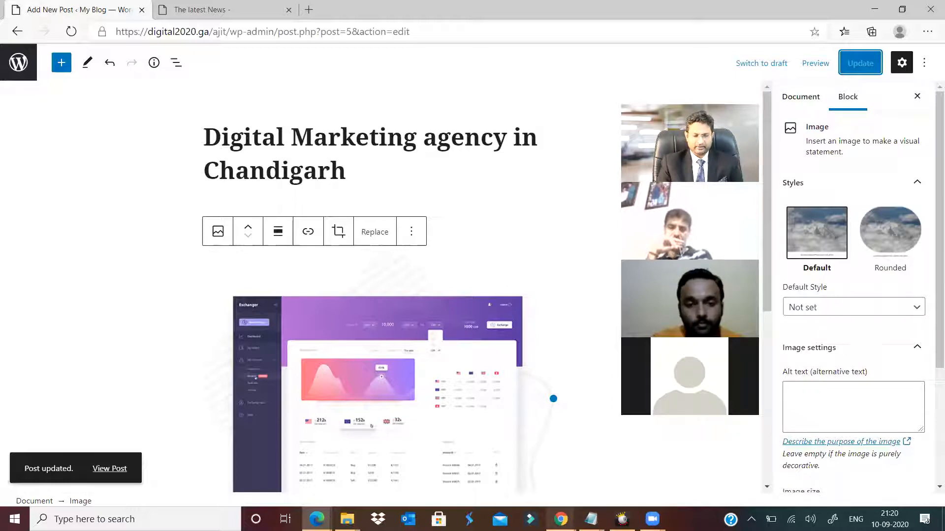
mouse_move(561, 519)
click(426, 463)
click(53, 32)
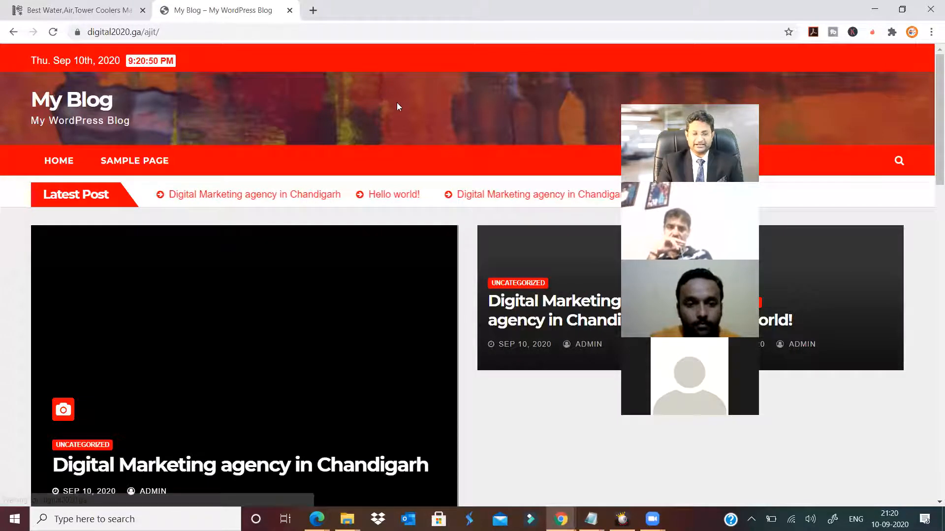
Step: Open the Chandigarh post from the homepage and select part of its URL
scroll(389, 162, down, 3)
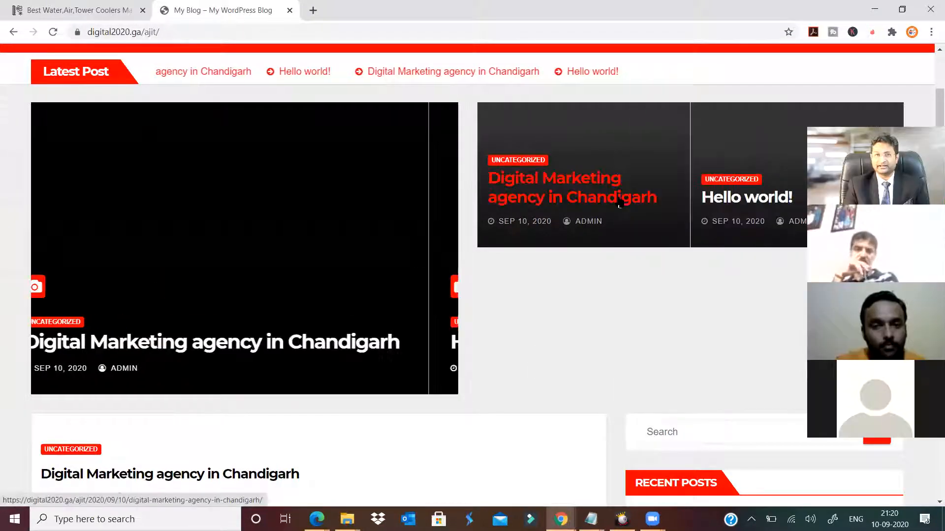
click(619, 204)
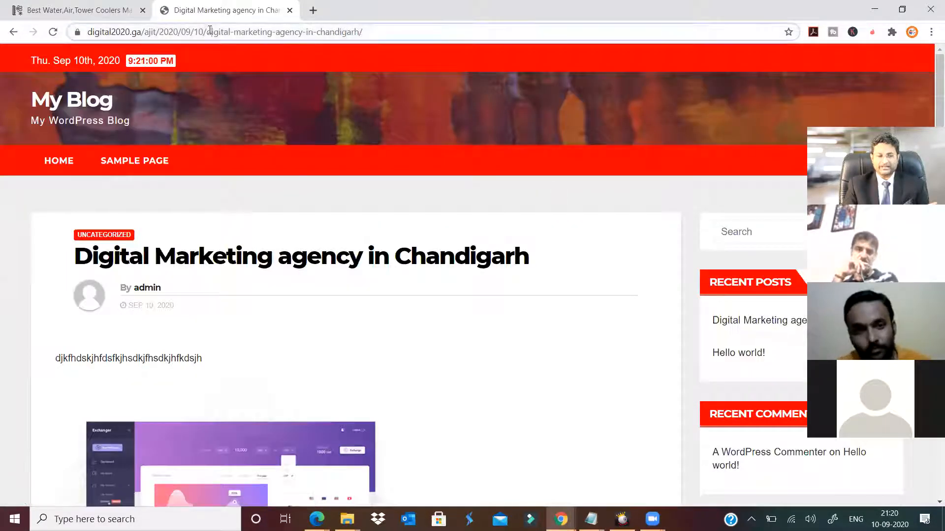
drag(210, 30, 359, 26)
Step: Inspect the post image's code, revealing screen2.png at 570 × 474
scroll(158, 351, down, 3)
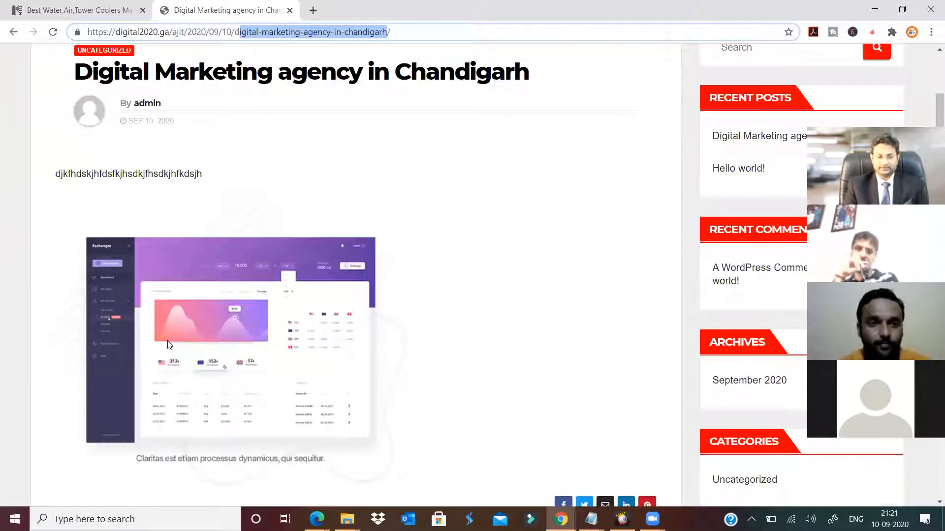
right_click(169, 344)
click(193, 436)
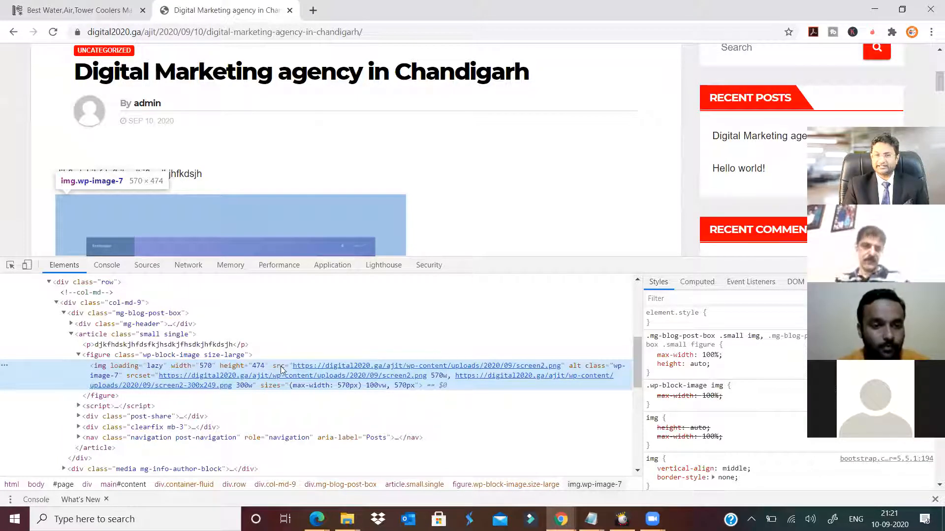
mouse_move(238, 377)
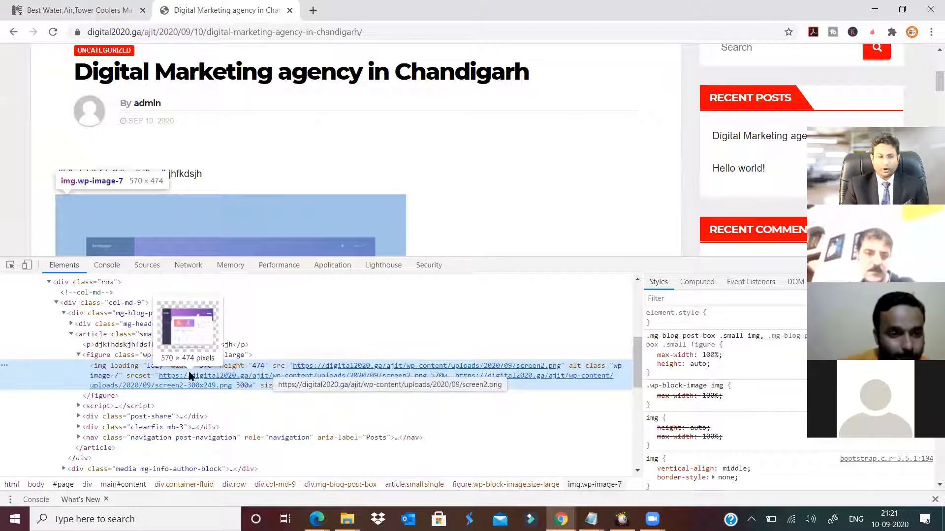
click(317, 519)
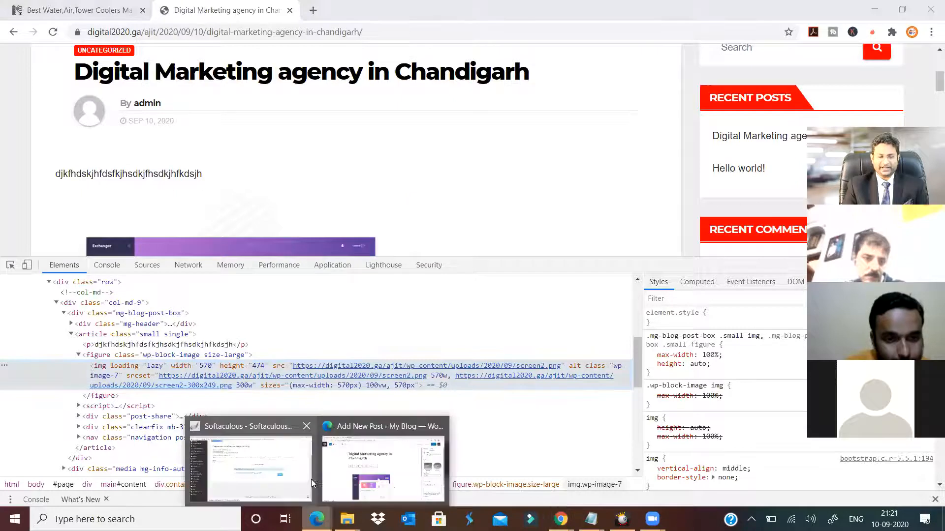
Step: Show the editor's image block as raw HTML and select part of its code
click(351, 475)
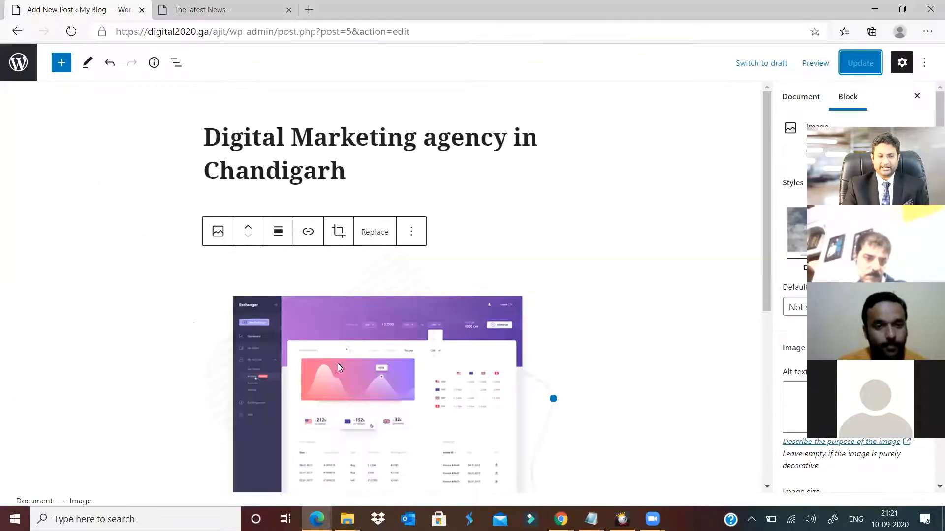
click(348, 345)
click(412, 238)
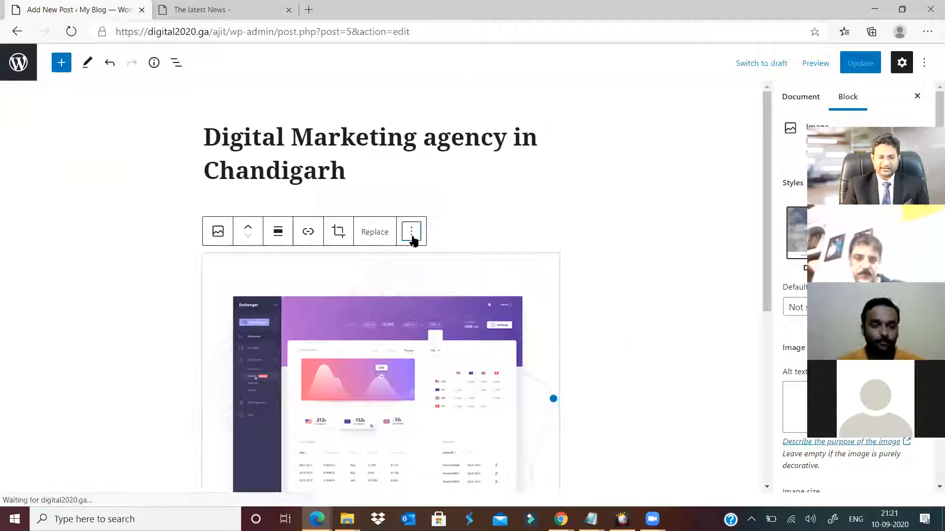
click(432, 405)
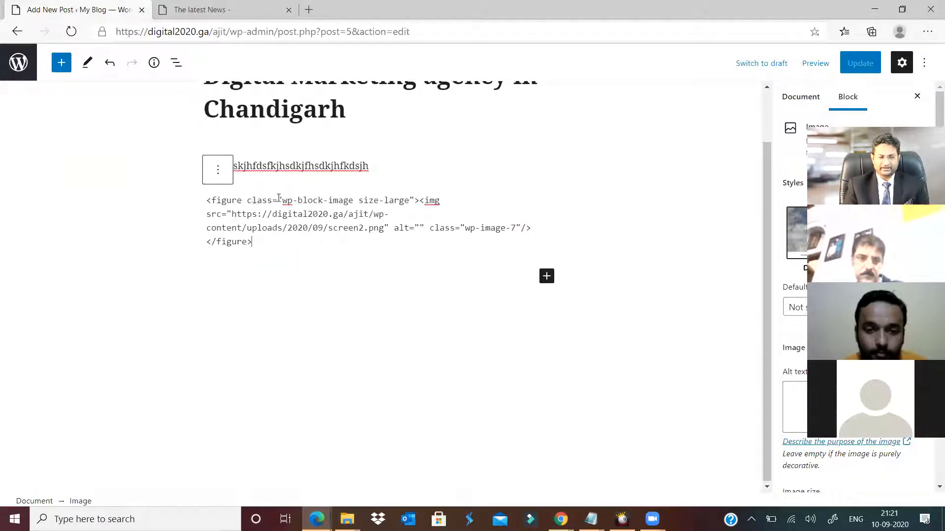
drag(419, 200, 421, 238)
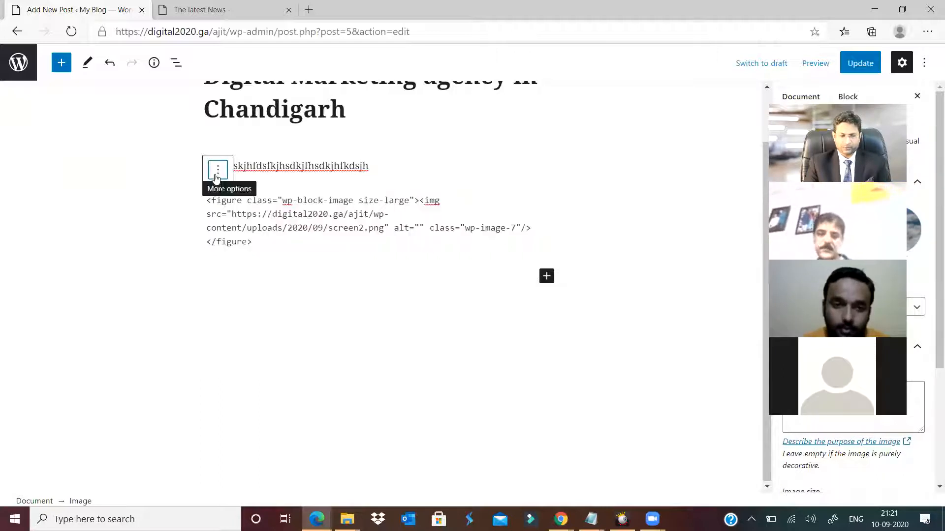
Step: Switch the image block back to visual editing and bring up the Chrome post window
click(216, 171)
click(251, 348)
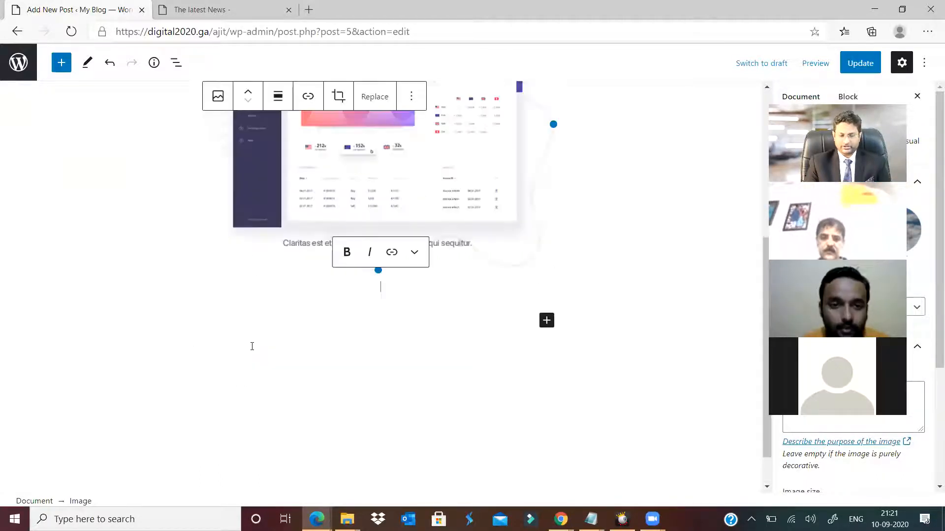
click(628, 297)
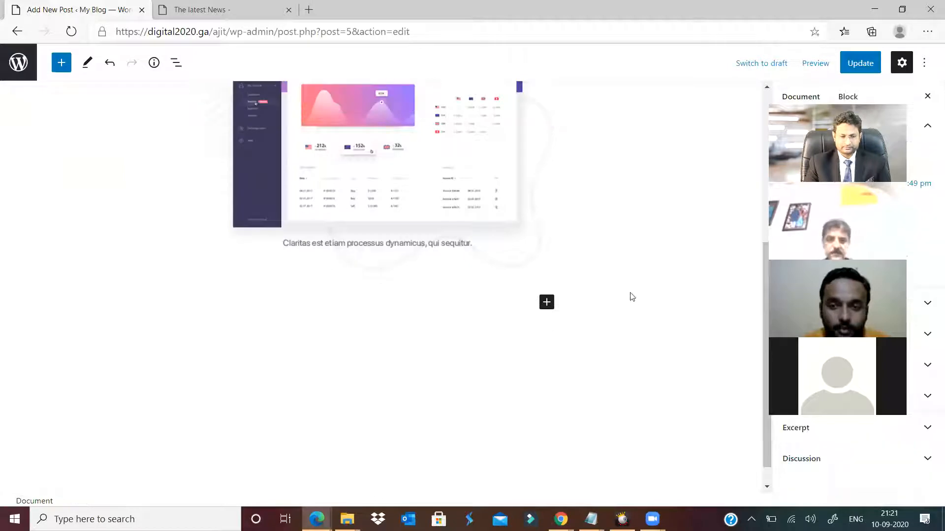
click(561, 519)
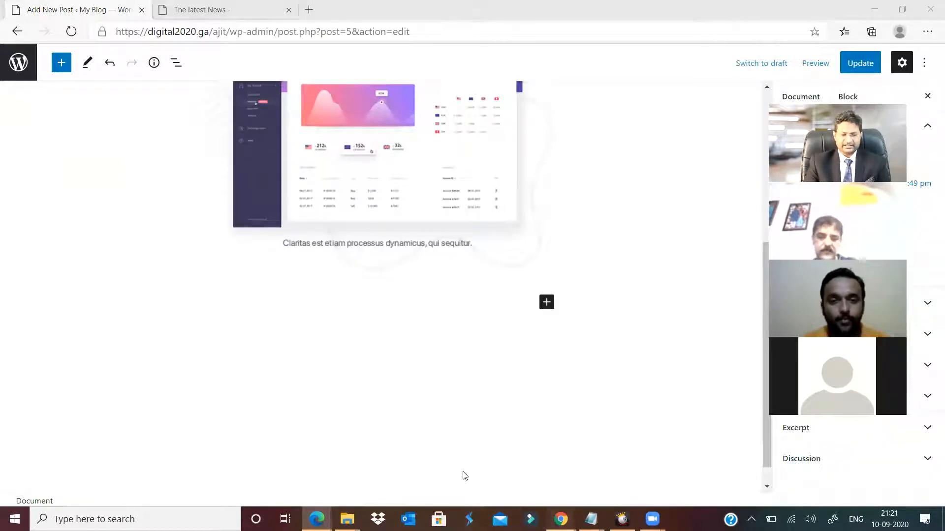
click(441, 465)
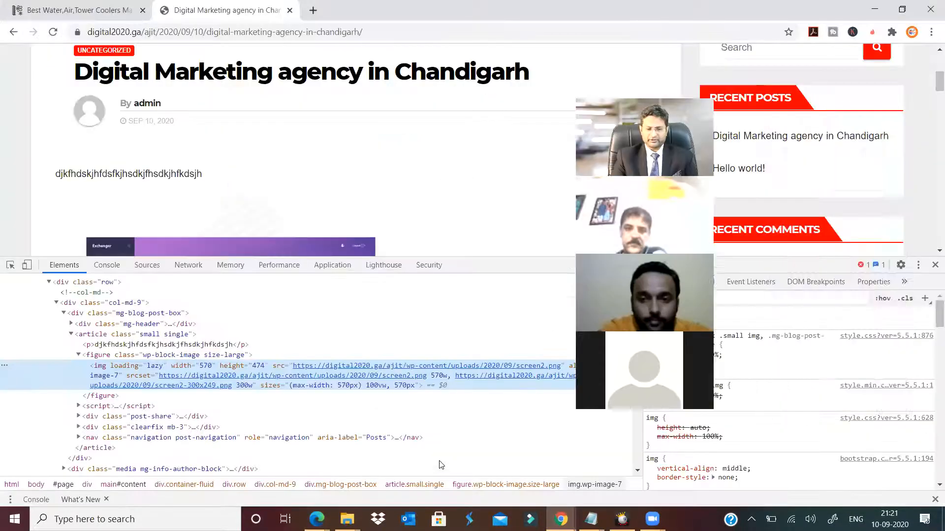
Step: Close the developer tools and go to the My Blog homepage
click(934, 265)
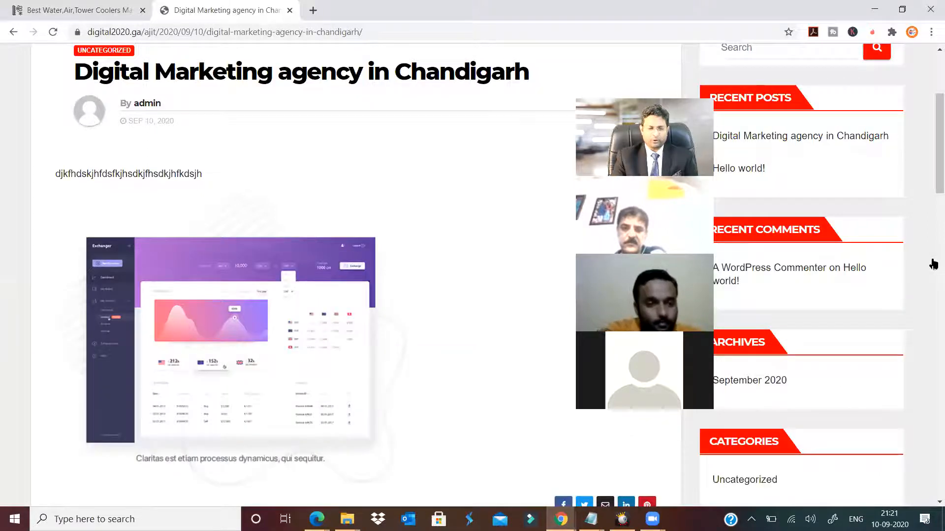
scroll(293, 153, up, 4)
click(69, 102)
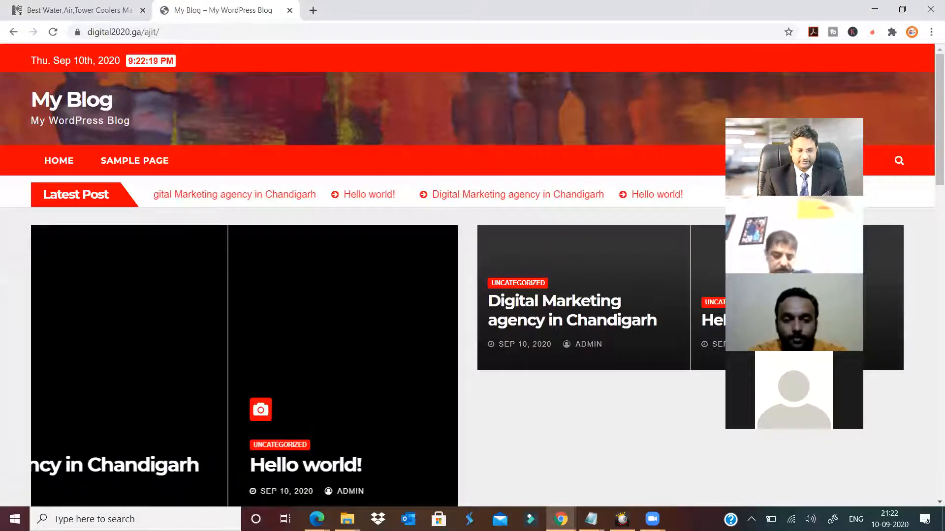
Step: Back in the Edge post editor, expand the Featured image panel
mouse_move(316, 519)
click(384, 460)
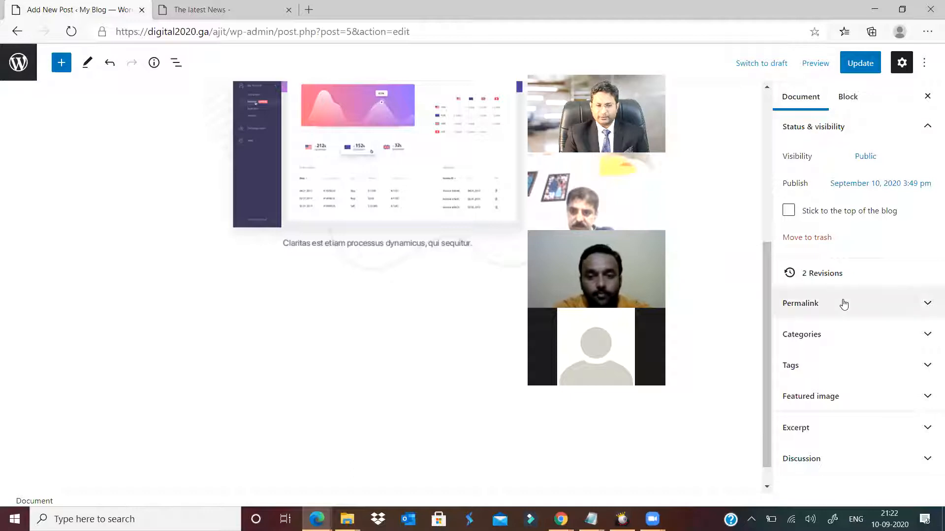
click(843, 403)
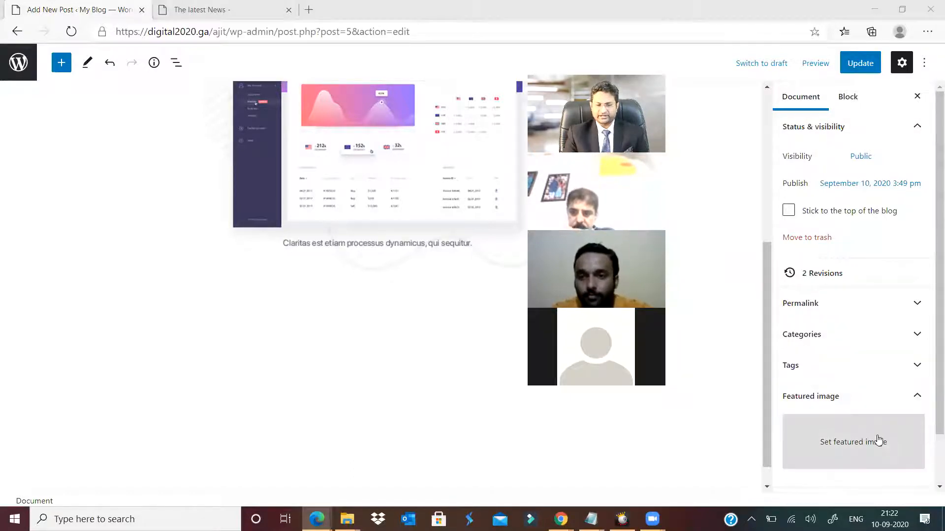
Step: Set screen2.png from the Media Library as the featured image and update the post
click(880, 440)
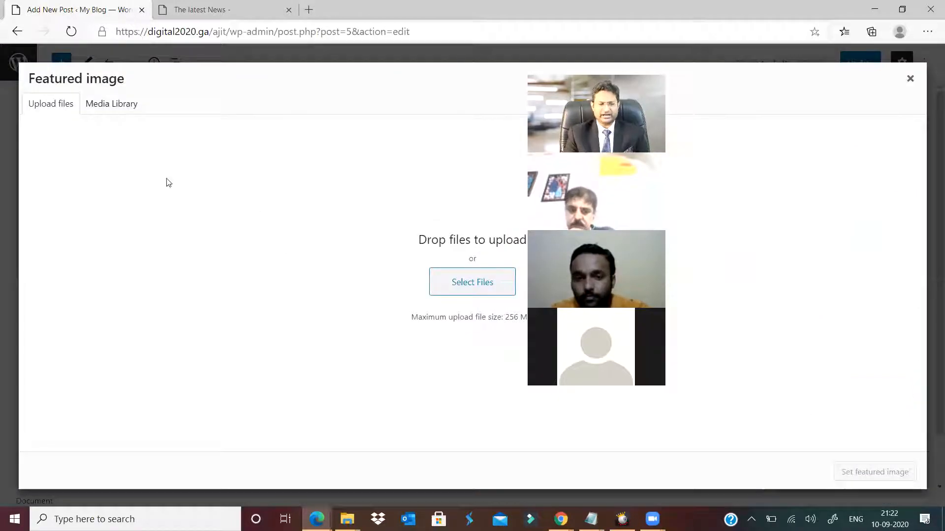
click(112, 104)
click(48, 103)
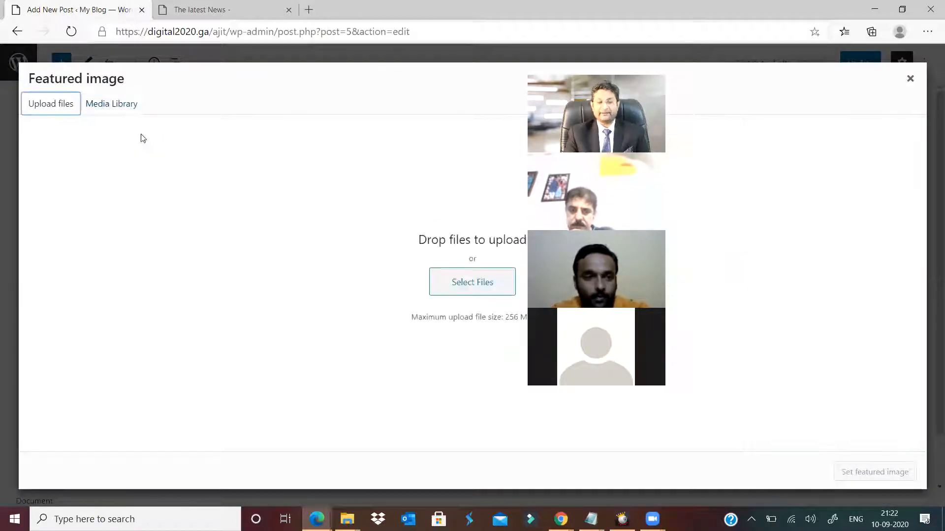
click(110, 104)
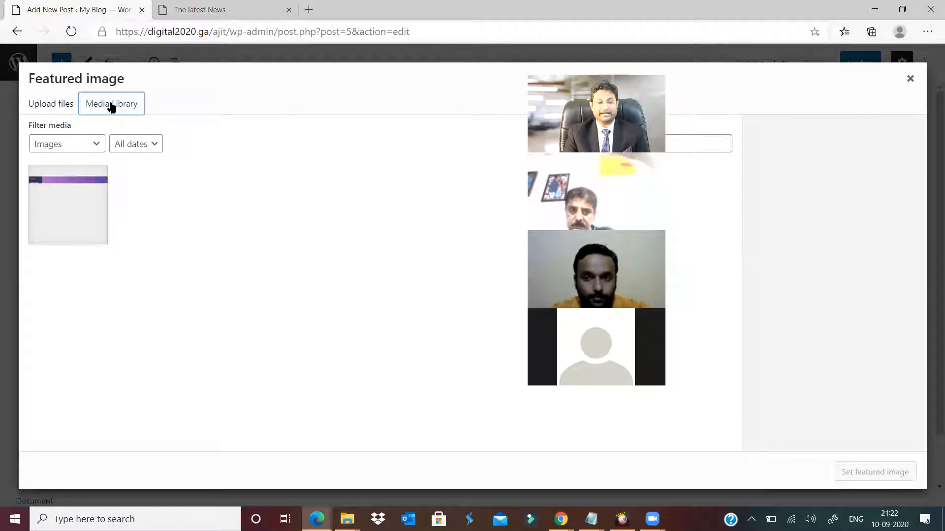
click(76, 219)
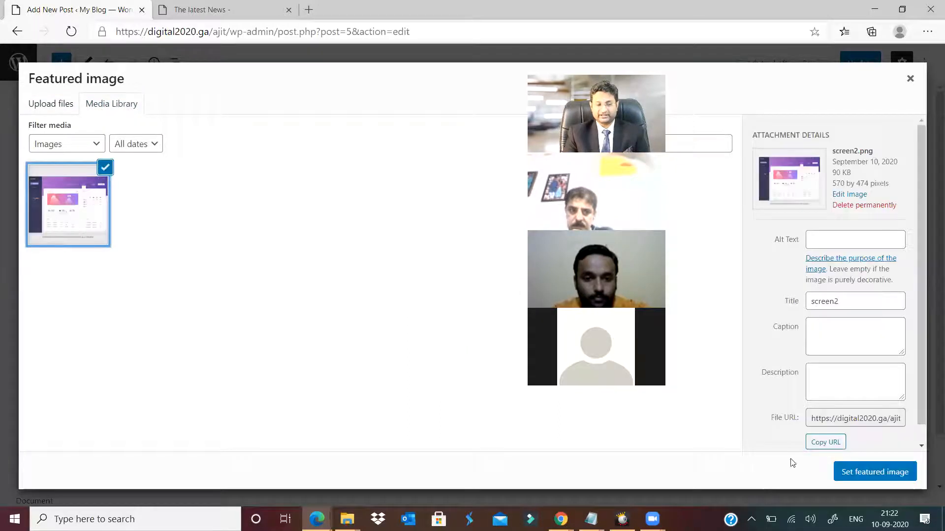
click(875, 469)
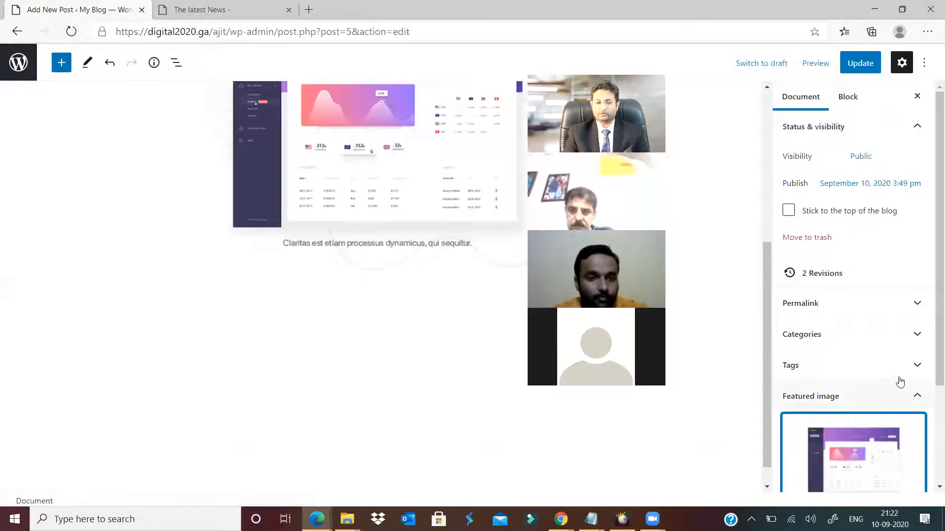
click(860, 63)
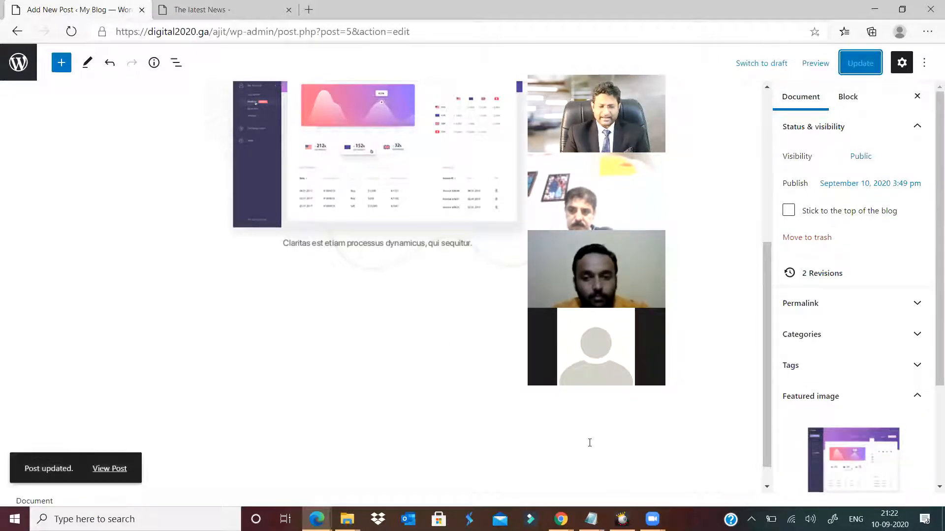
click(561, 519)
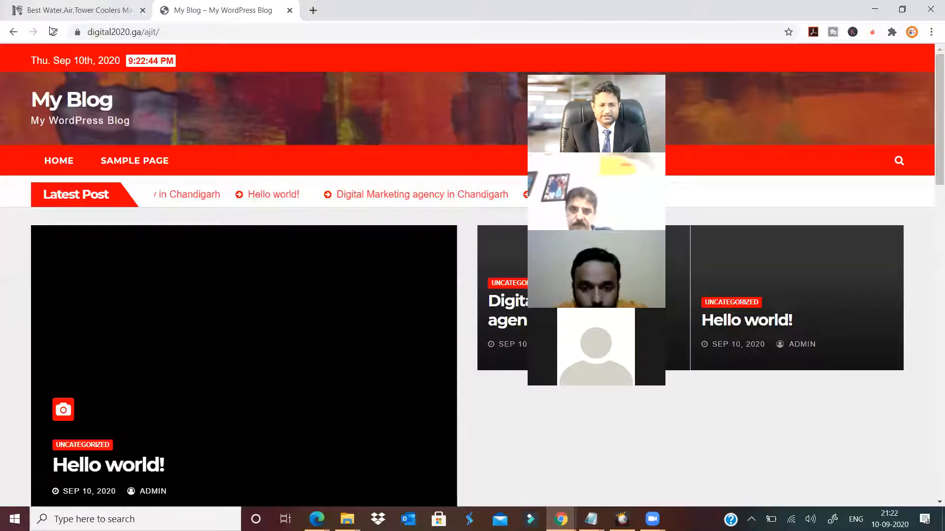
click(49, 27)
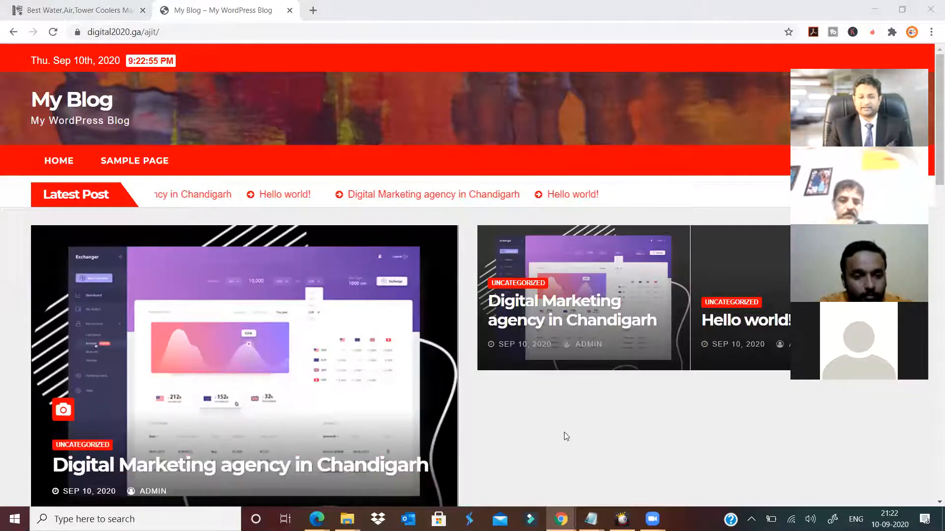
scroll(562, 428, down, 5)
scroll(605, 407, up, 6)
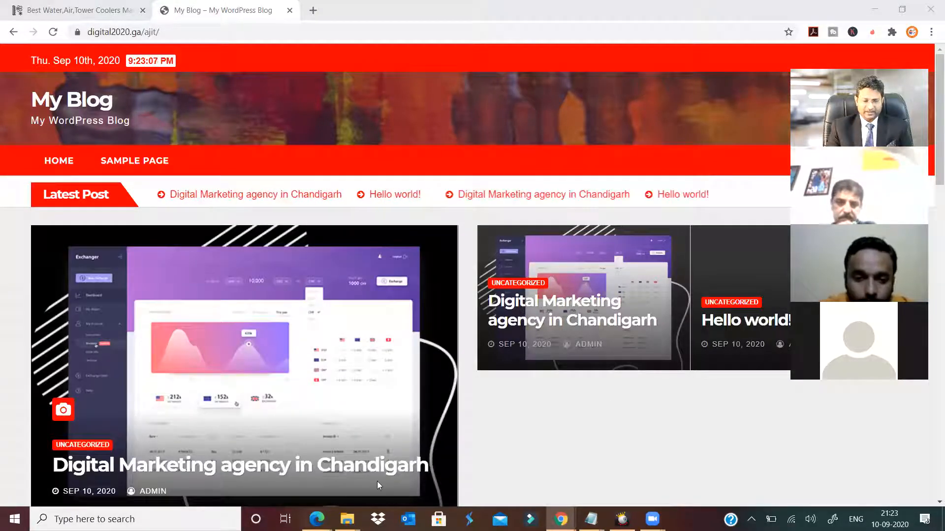
key(alt+Tab)
scroll(175, 184, up, 5)
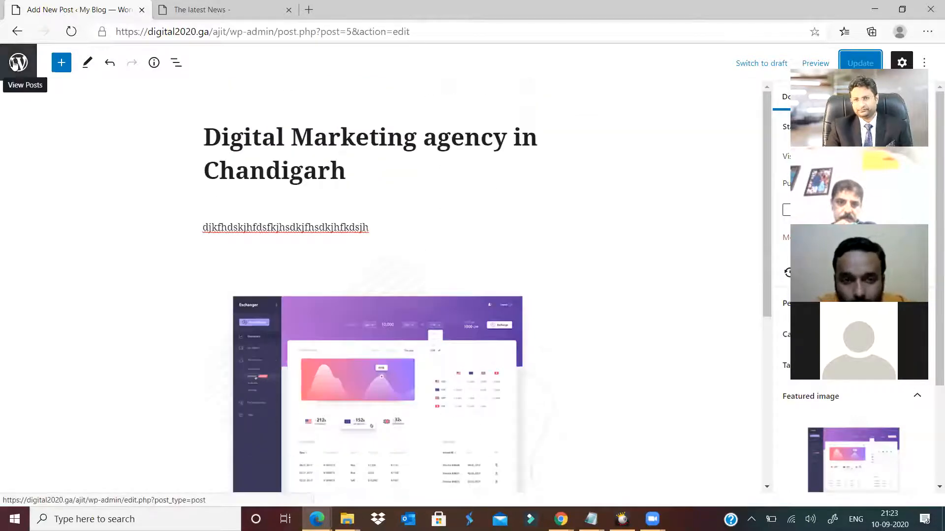
Step: Trash the 'Hello world!' post from the posts list, leaving only the Chandigarh post
click(17, 63)
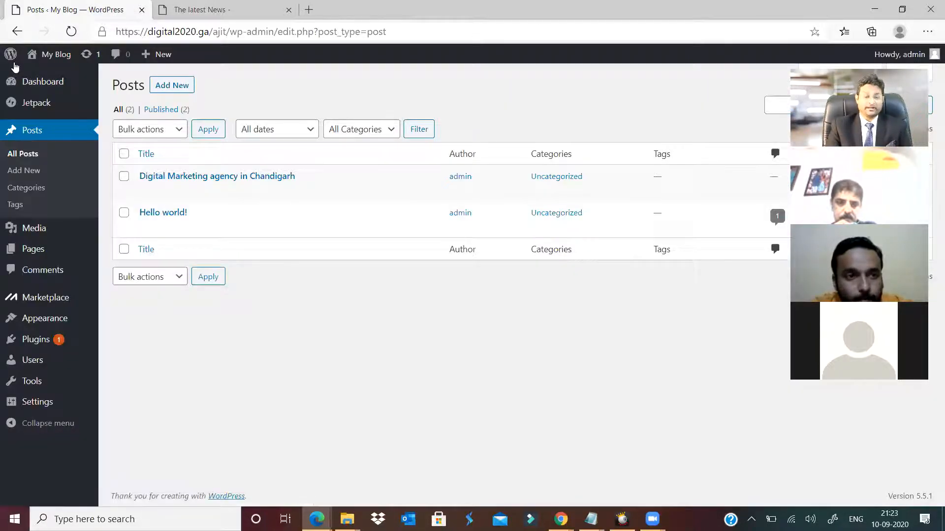
click(123, 213)
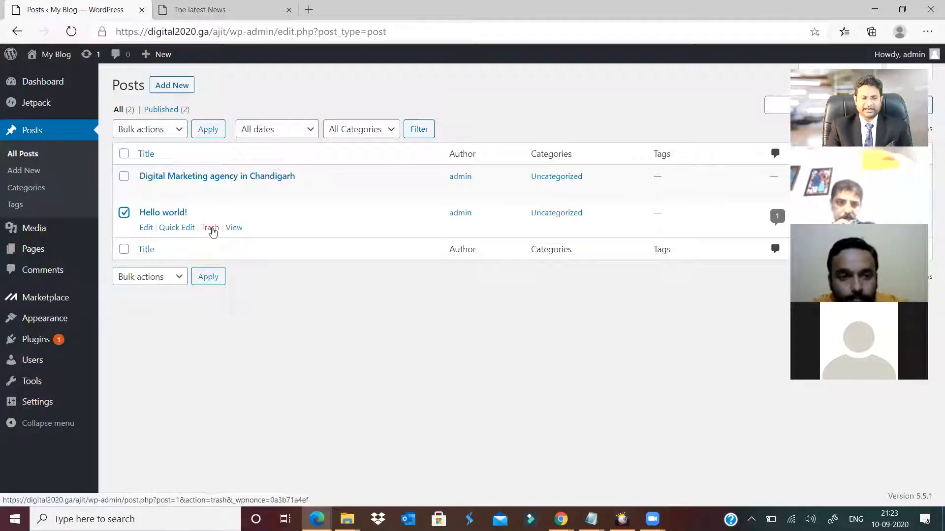
click(210, 228)
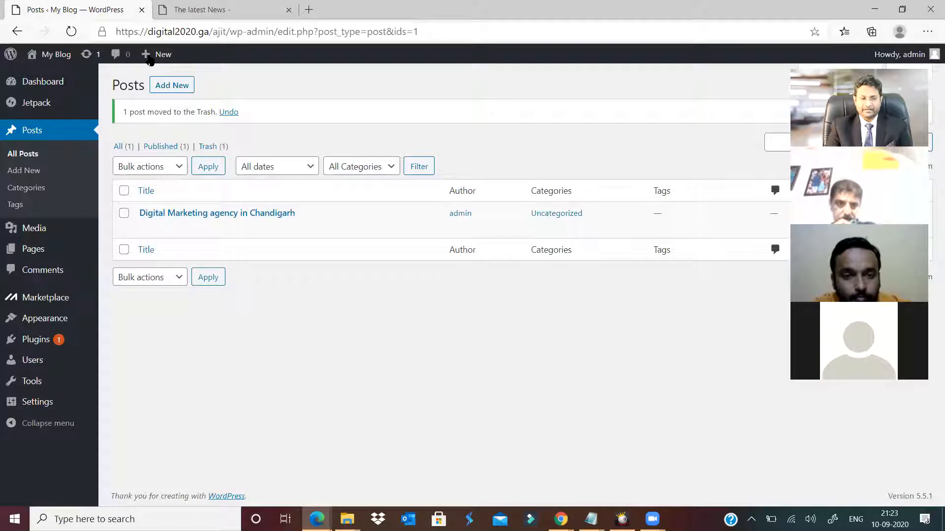
Step: Create a post titled 'Digital Marketing agency in Delhi' with an Image block holding uploaded case7
click(149, 77)
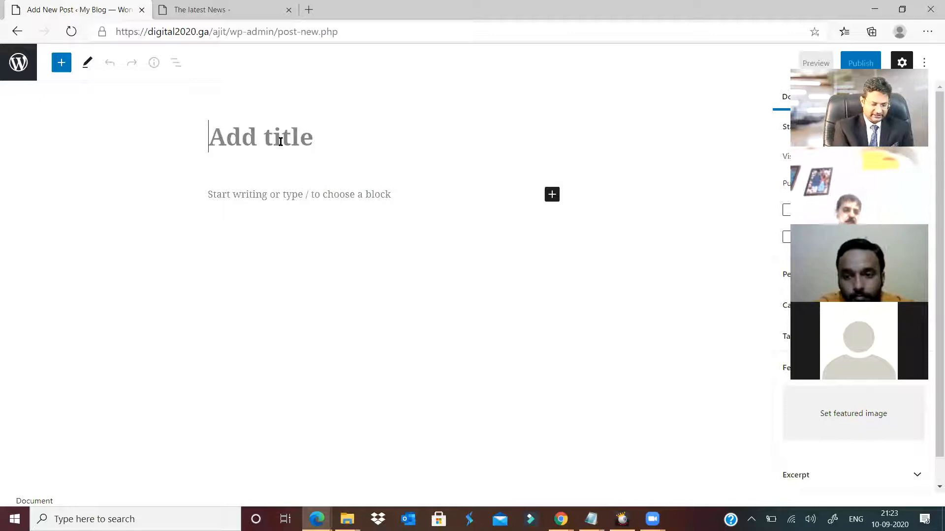
text(Digital )
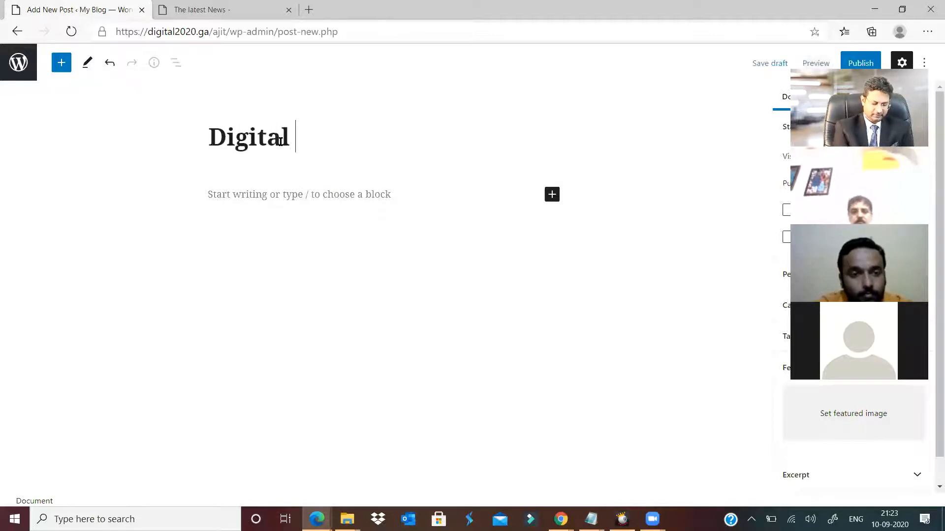
text(Market)
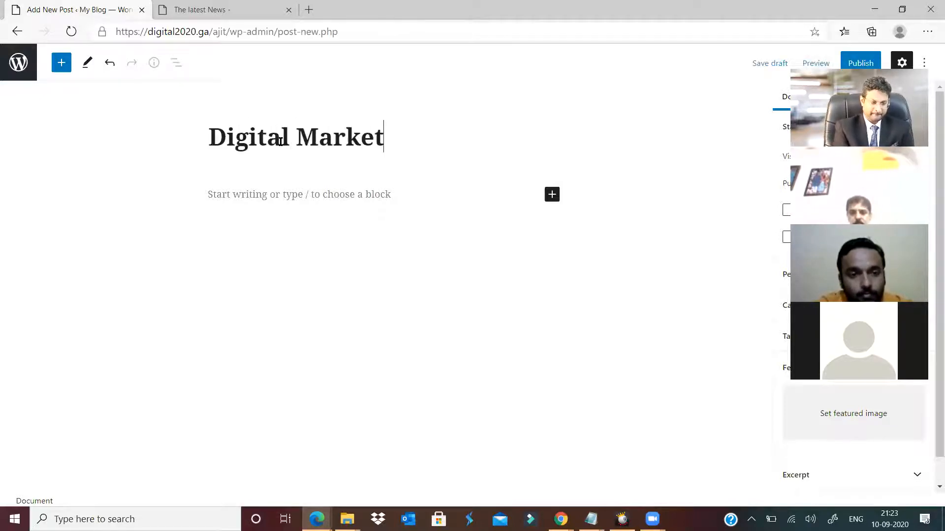
text(ing age)
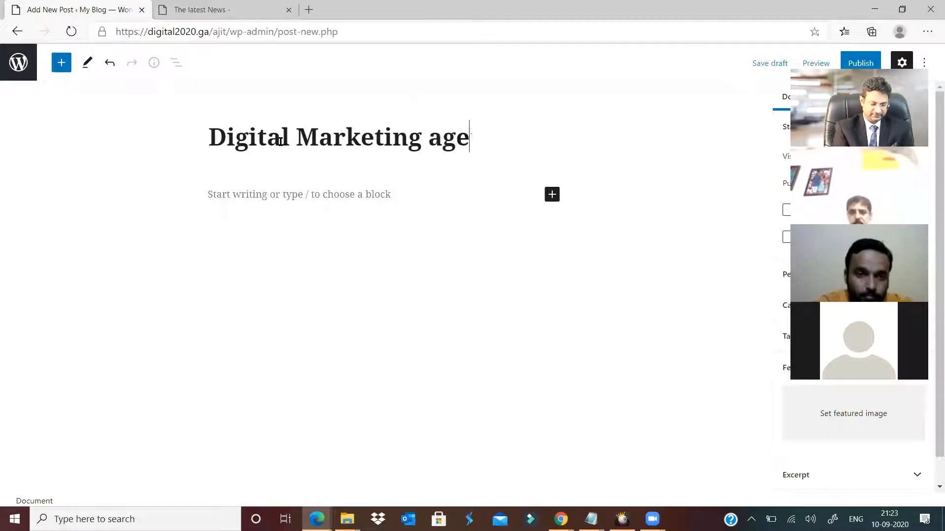
text(ncy in )
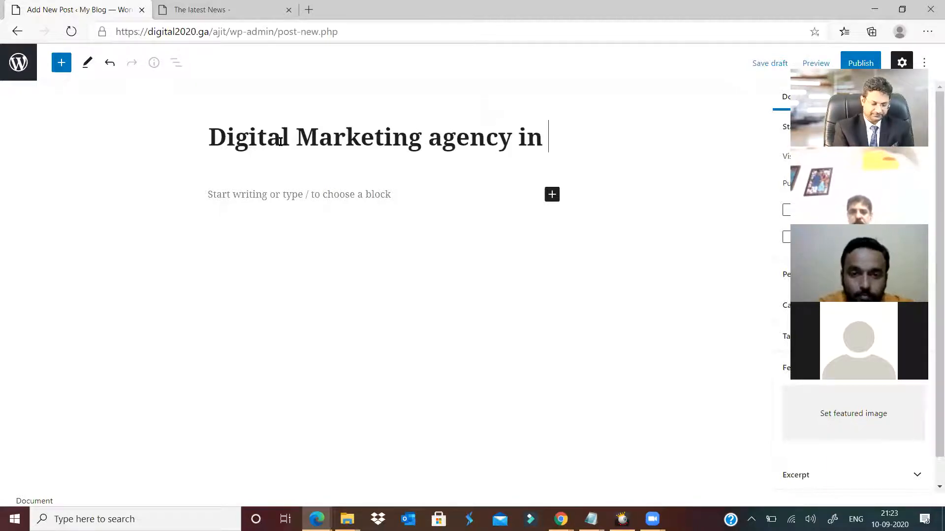
text(Delhi)
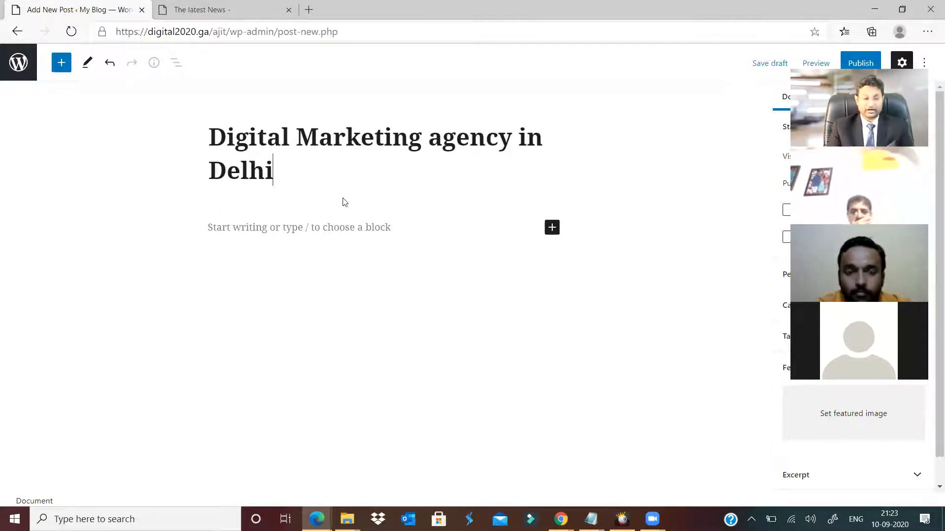
click(550, 231)
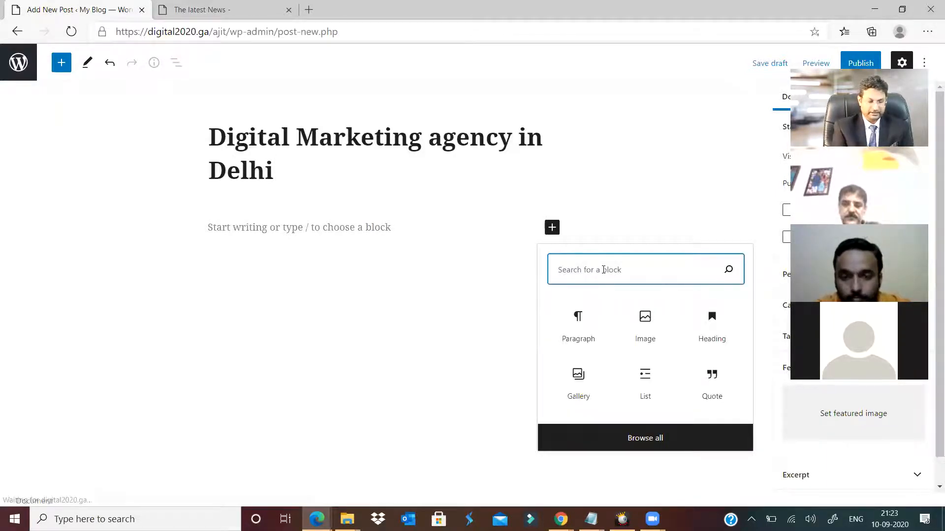
text(image)
click(583, 334)
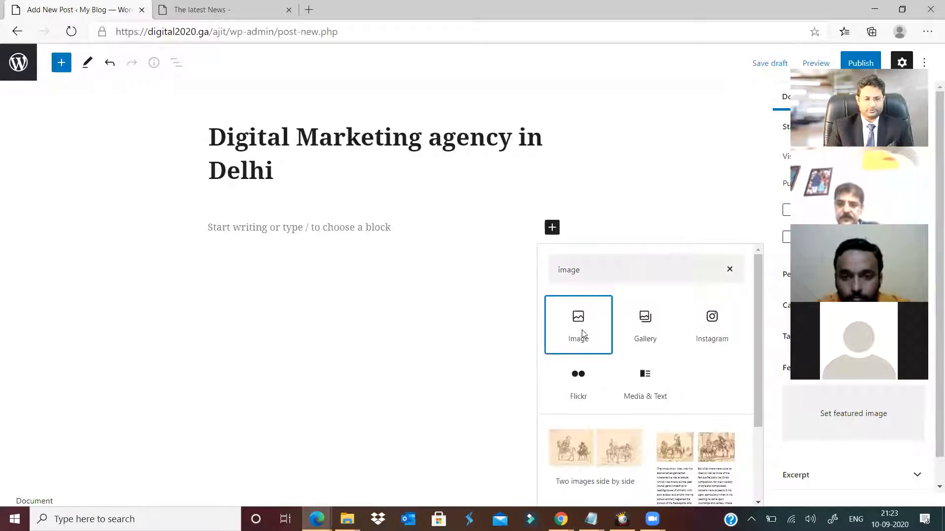
click(237, 310)
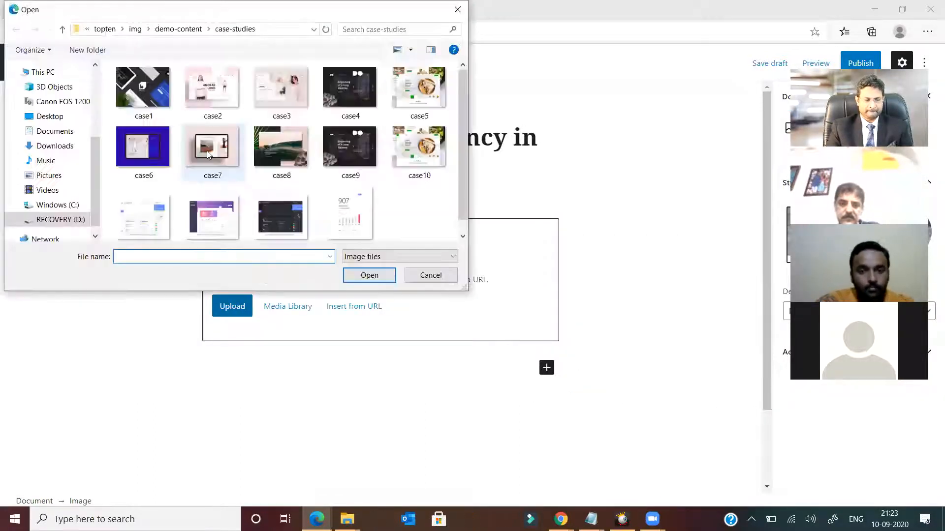
click(212, 150)
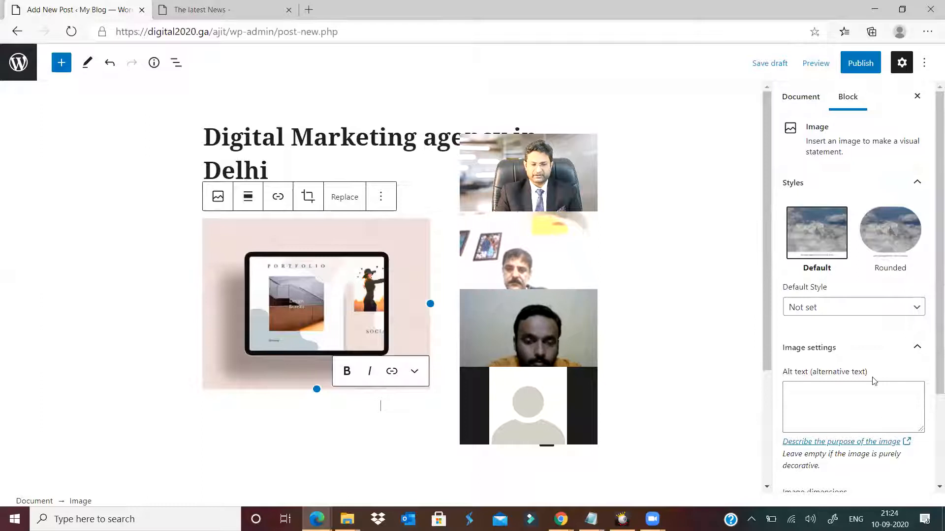
Step: Set the case7 portfolio image as the Delhi post's featured image and publish it
scroll(840, 356, down, 3)
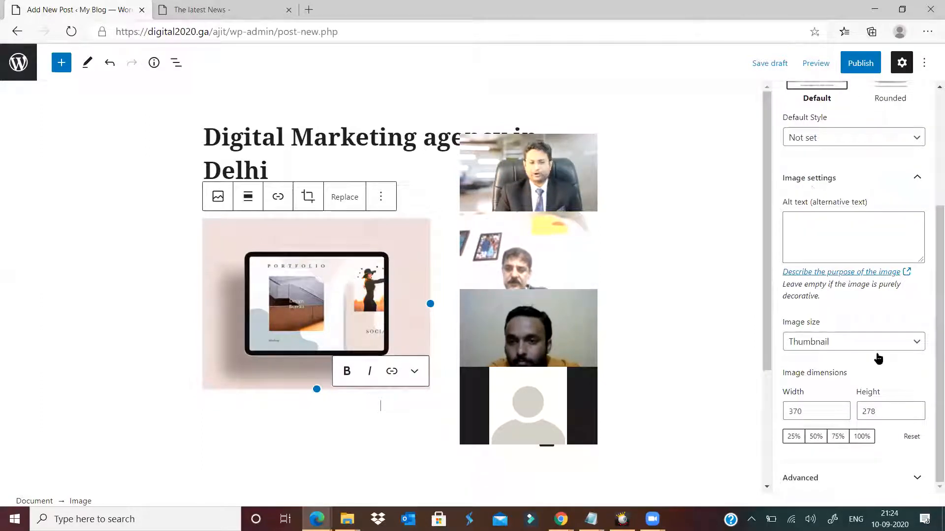
scroll(858, 374, up, 3)
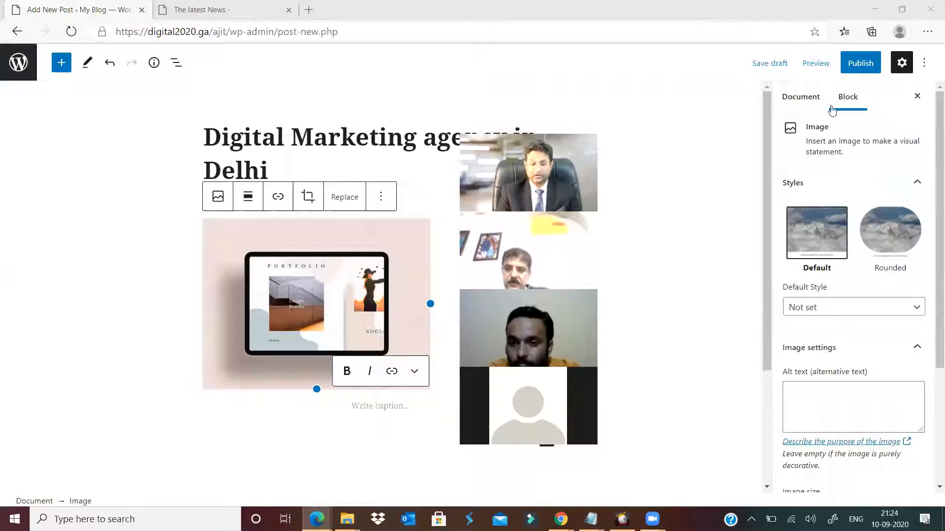
click(798, 98)
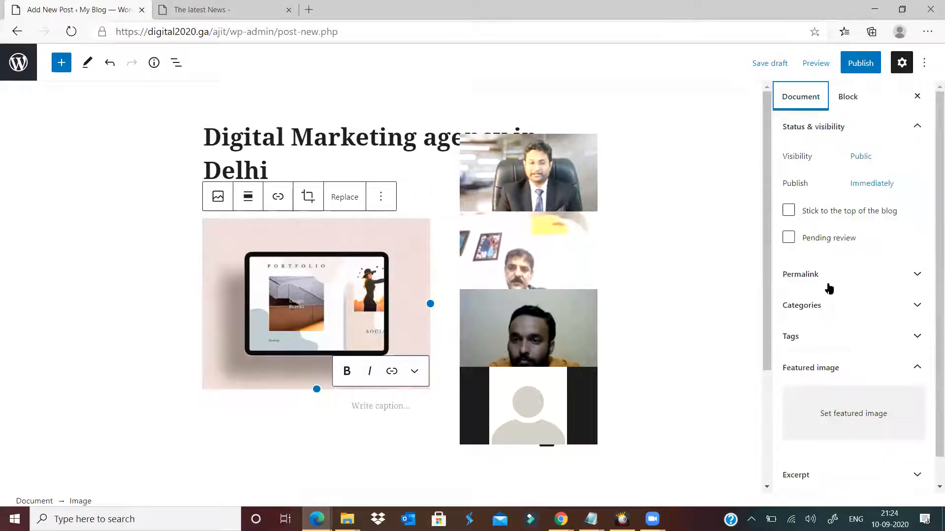
click(853, 424)
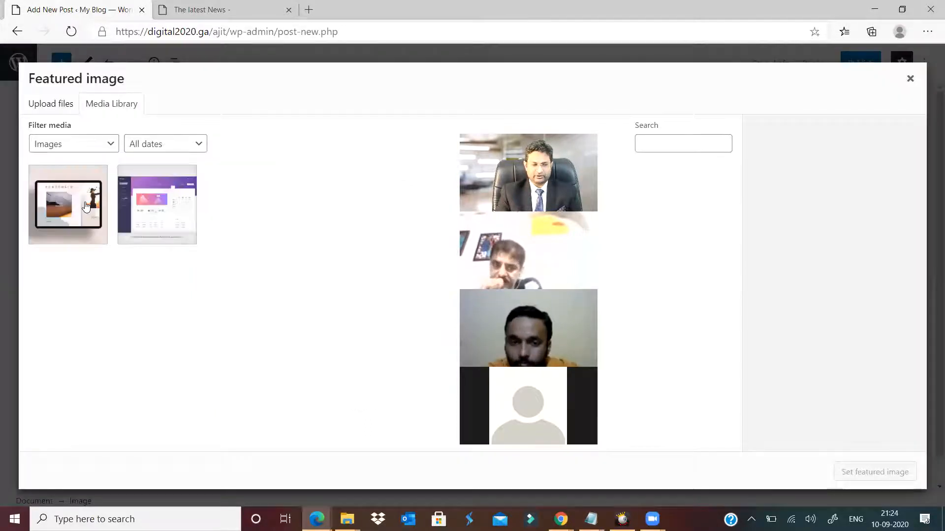
click(891, 473)
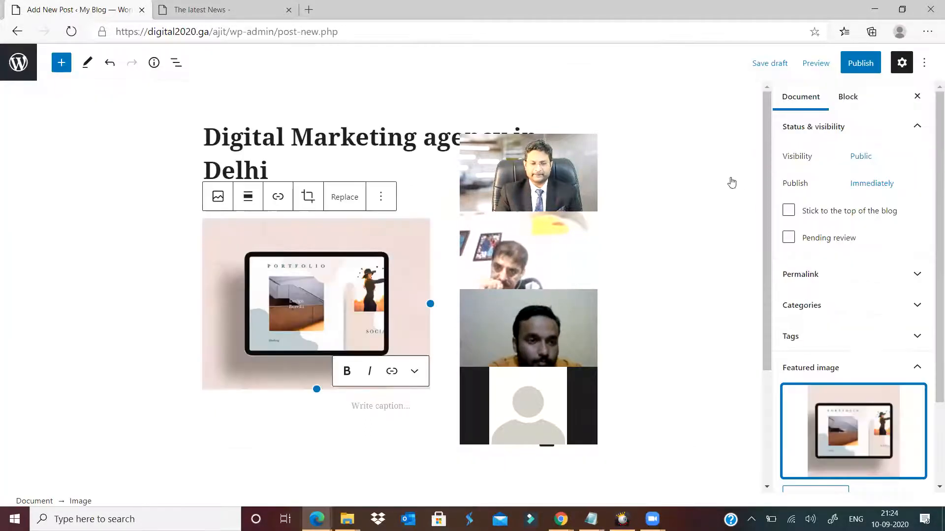
click(870, 61)
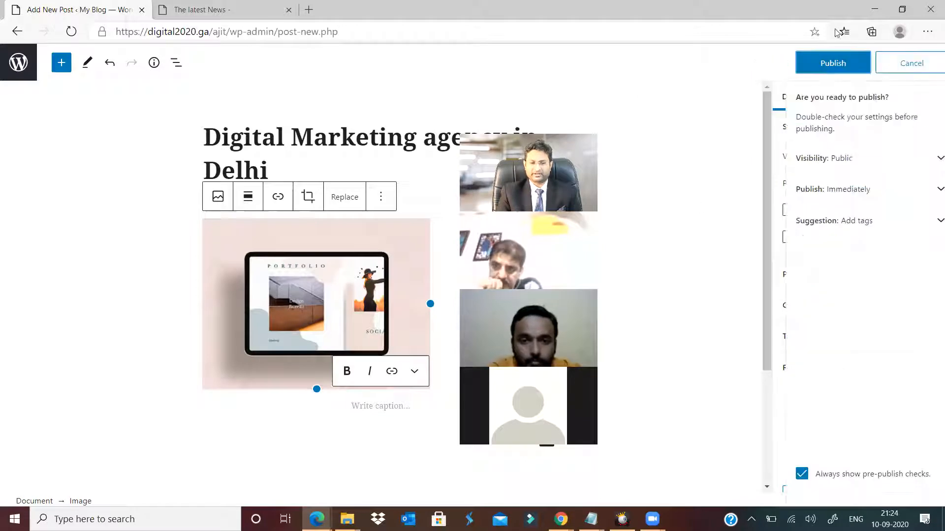
click(822, 74)
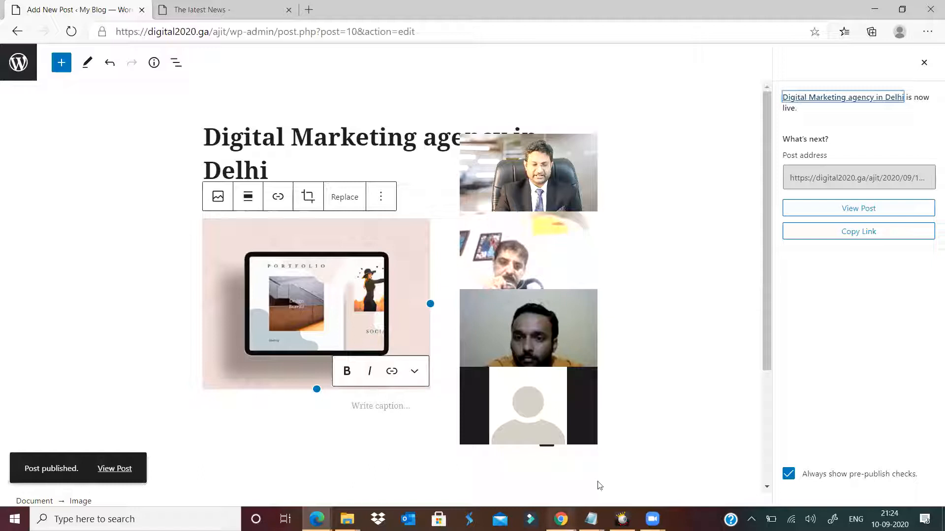
Step: Bring up the My Blog homepage and scroll to confirm the Delhi post and its image
mouse_move(561, 519)
click(426, 475)
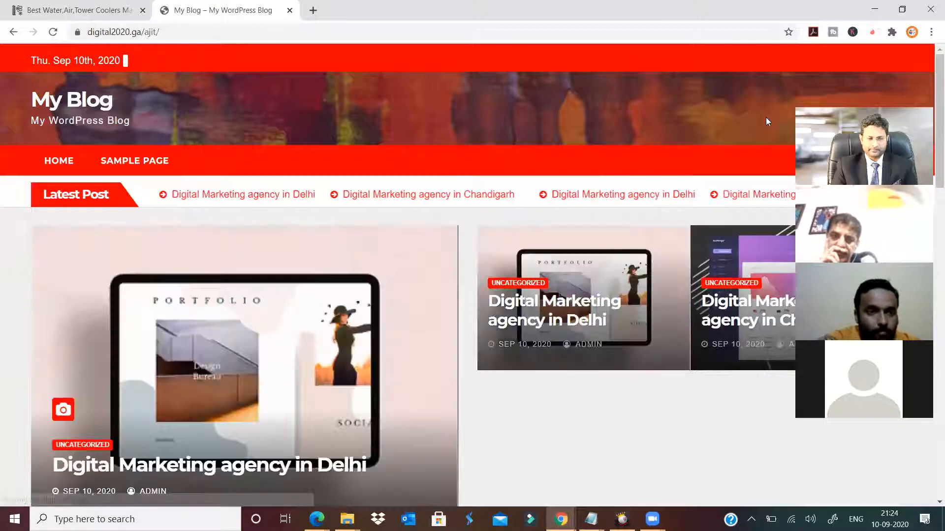
scroll(693, 254, down, 8)
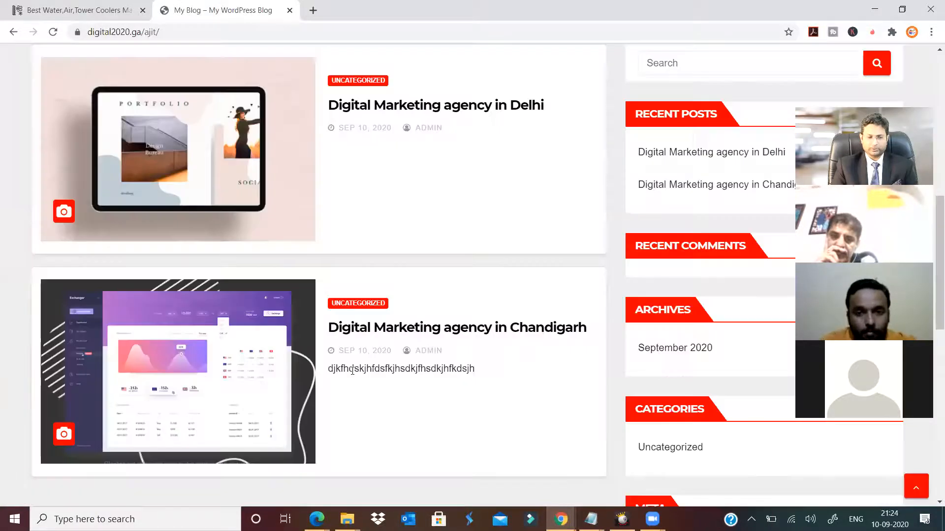
scroll(384, 315, up, 4)
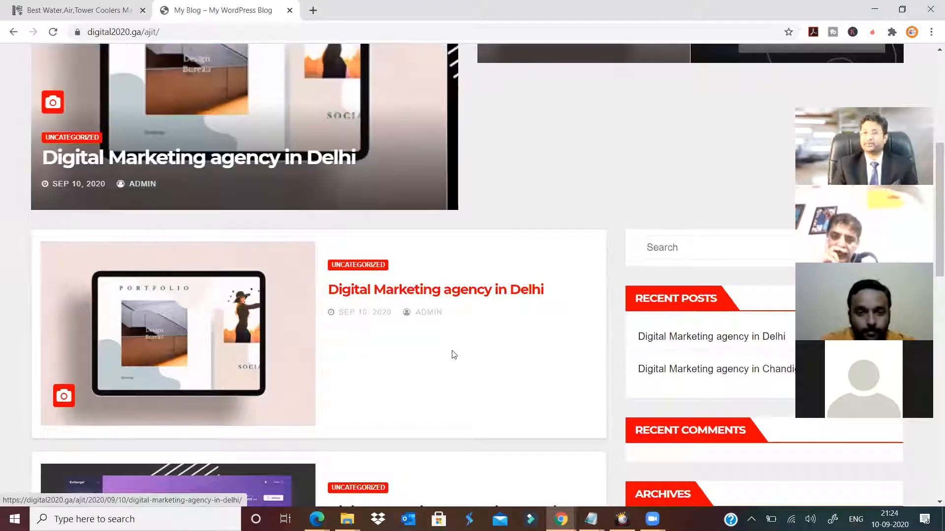
scroll(470, 378, up, 6)
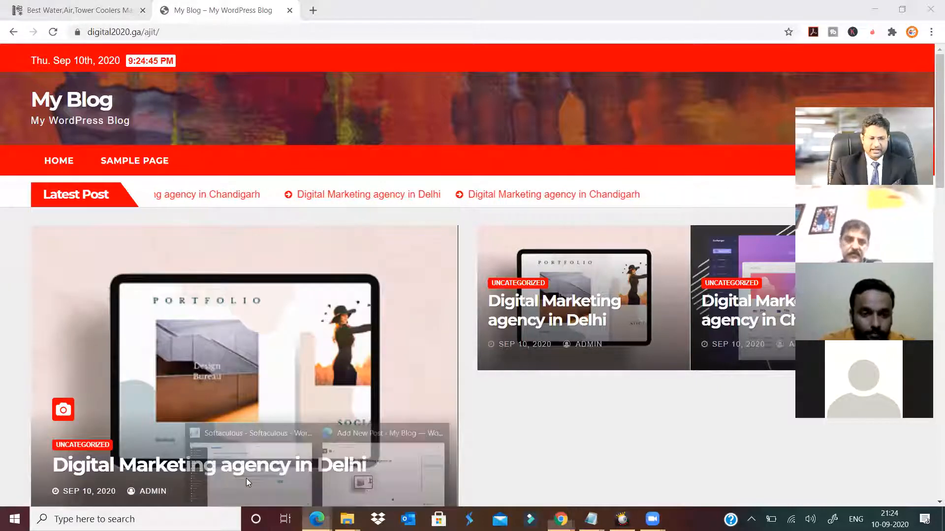
Step: Back in WP admin, activate the Newsup theme in place of Newsbulk
key(alt+Tab)
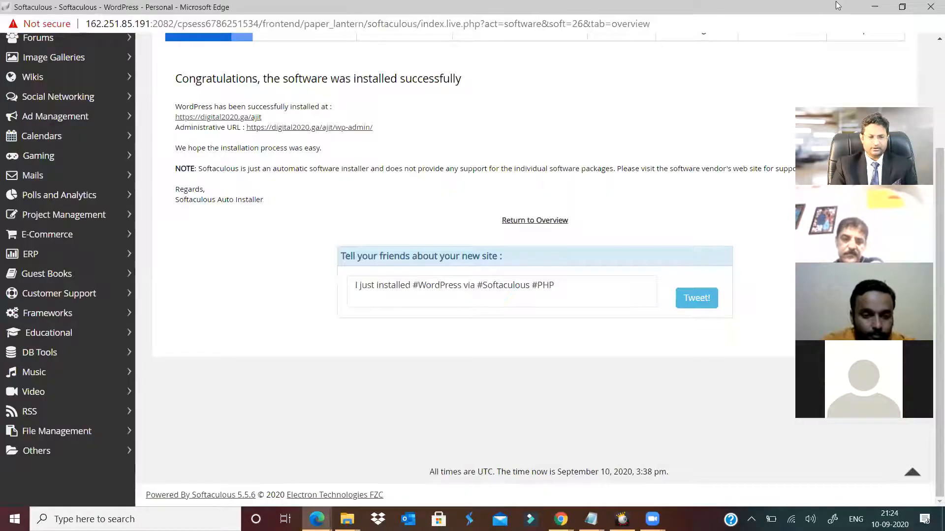
click(317, 519)
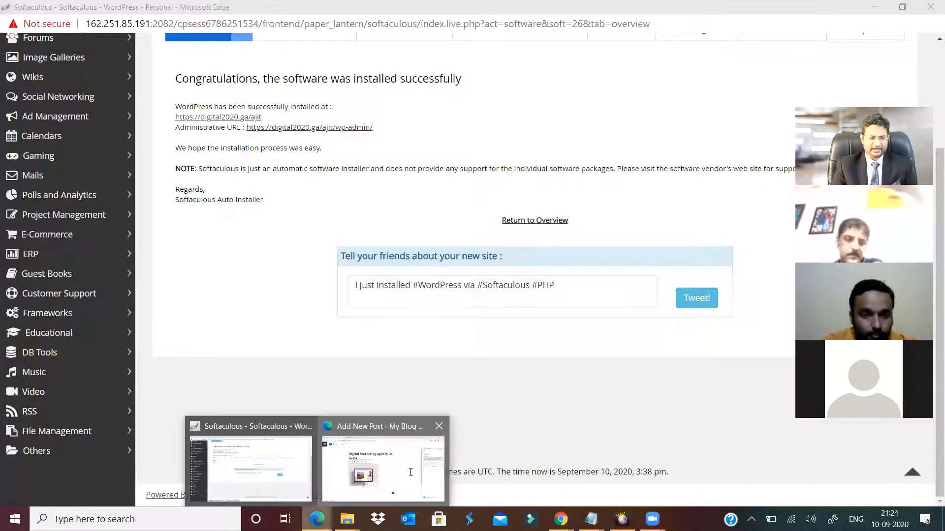
click(383, 462)
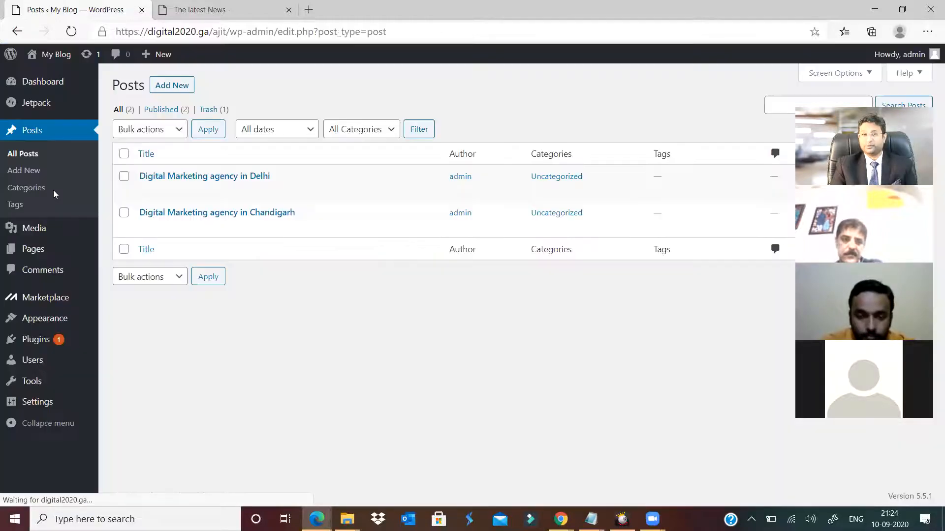
mouse_move(48, 321)
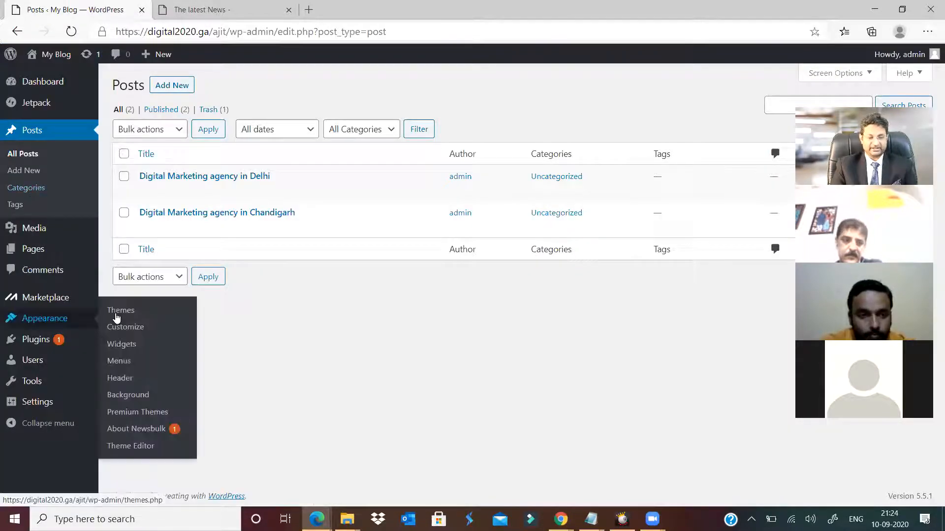
click(119, 315)
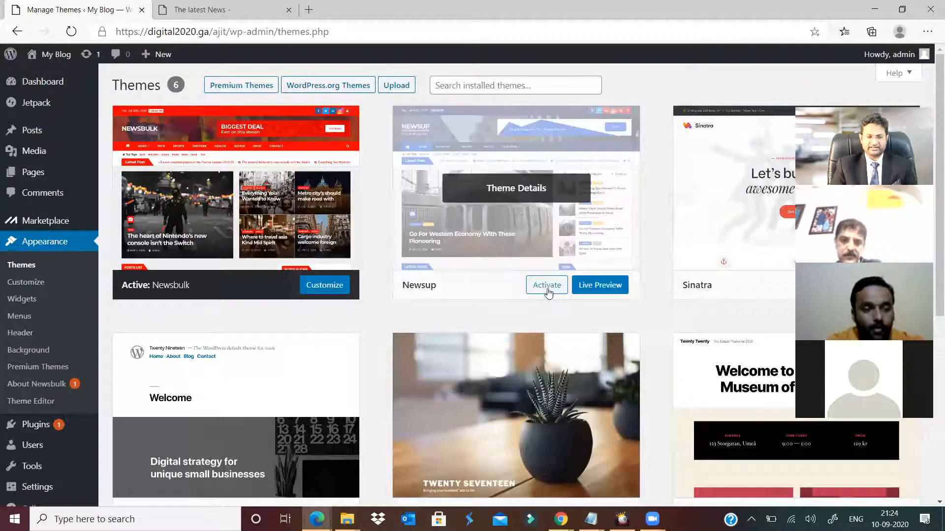
click(546, 286)
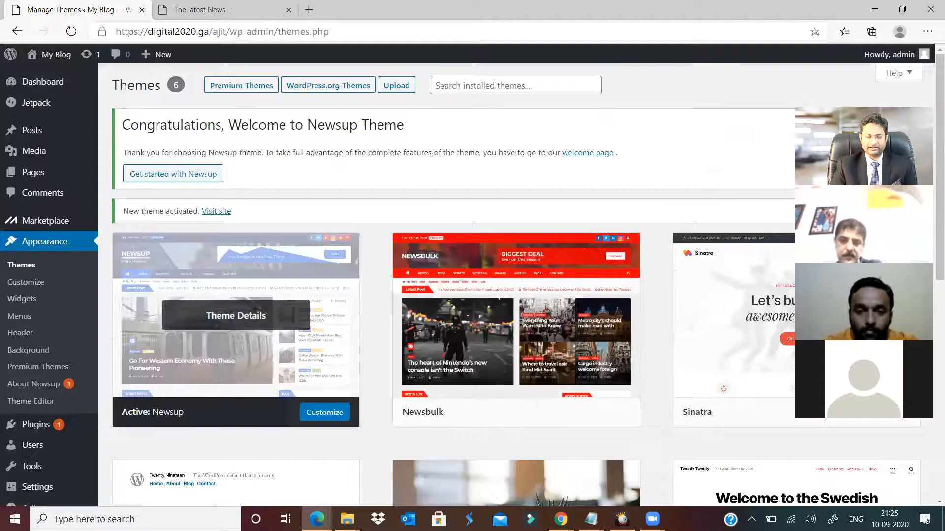
click(560, 519)
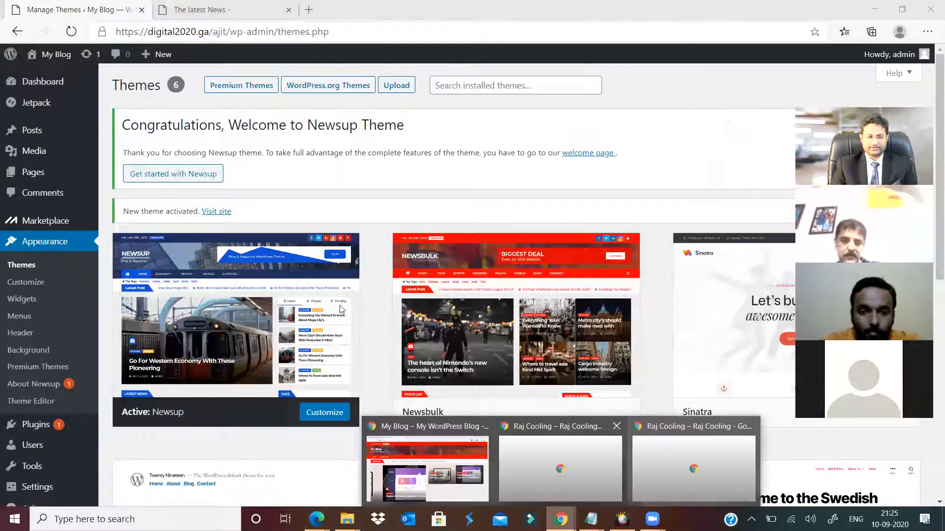
Step: Reload the My Blog homepage and scroll through the Delhi and Chandigarh posts in Newsup
click(428, 468)
key(F5)
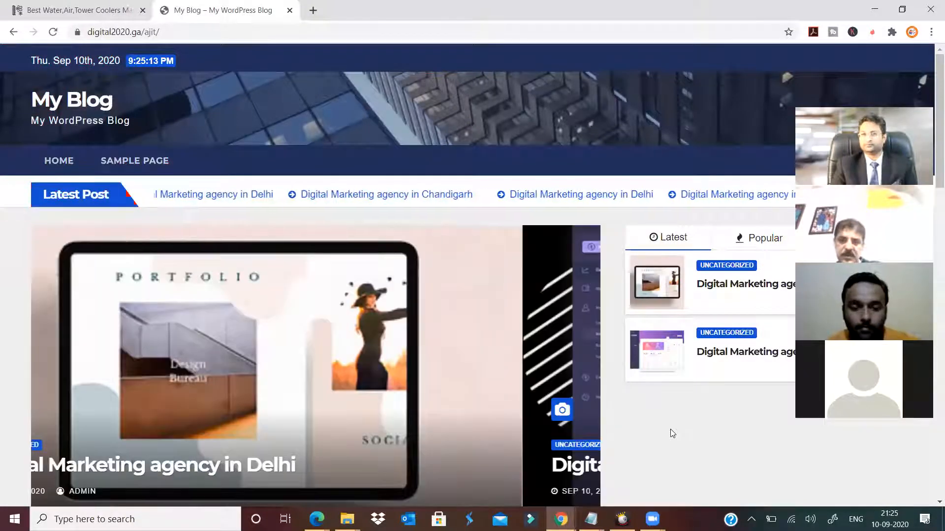
scroll(670, 429, down, 5)
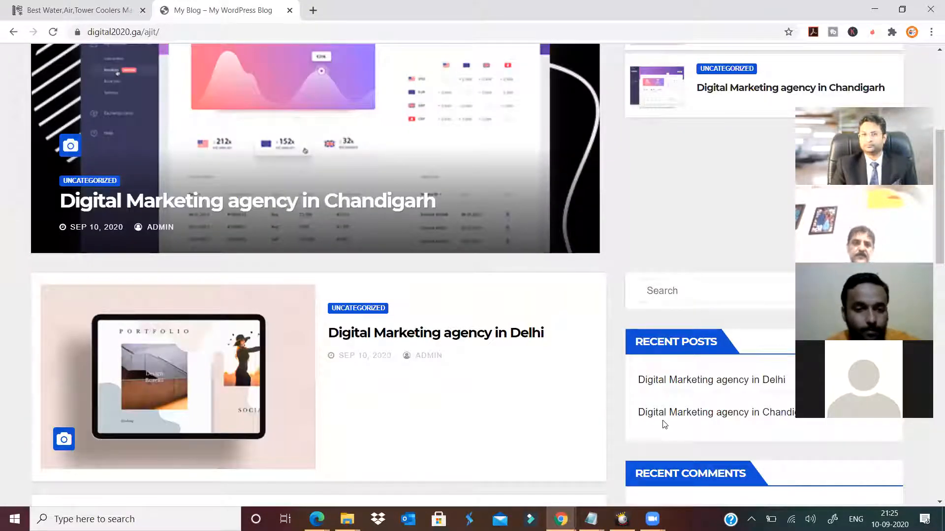
scroll(666, 416, up, 5)
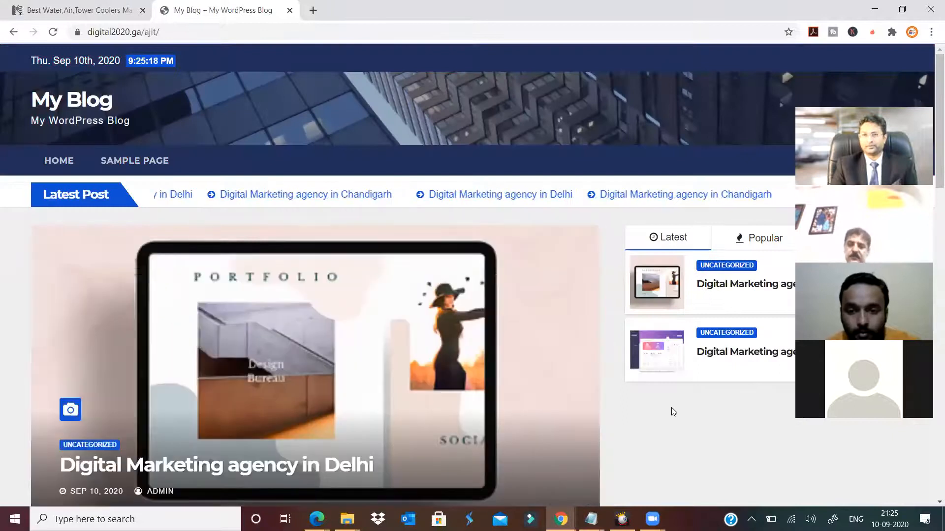
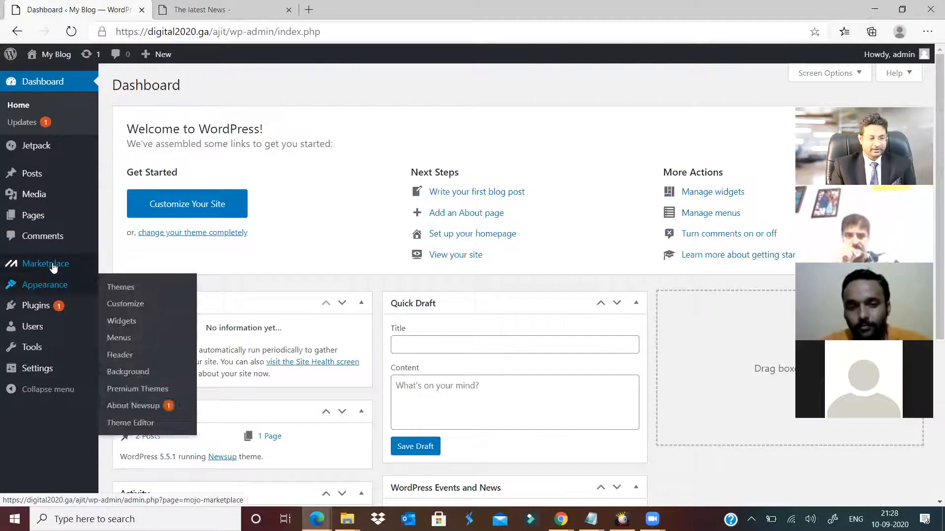
Step: Show the Appearance and then the Plugins submenu in the My Blog dashboard sidebar
mouse_move(55, 291)
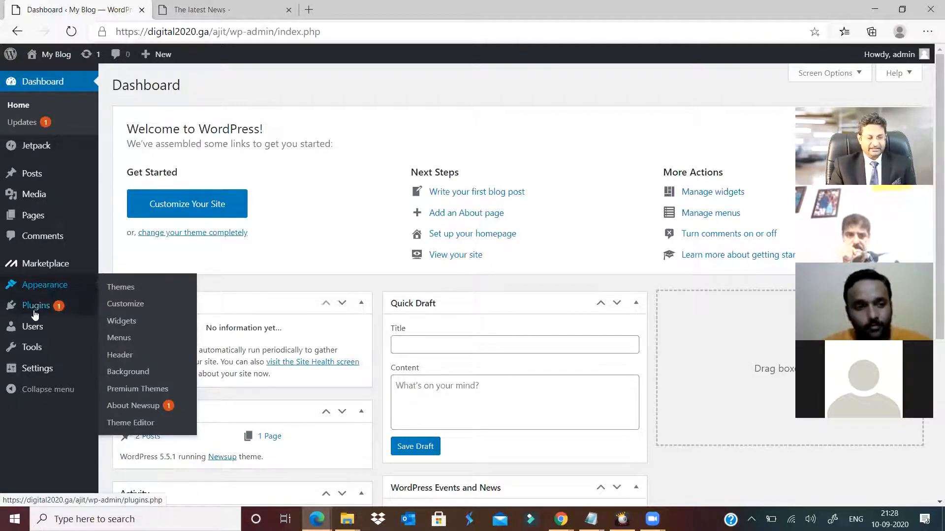
mouse_move(35, 312)
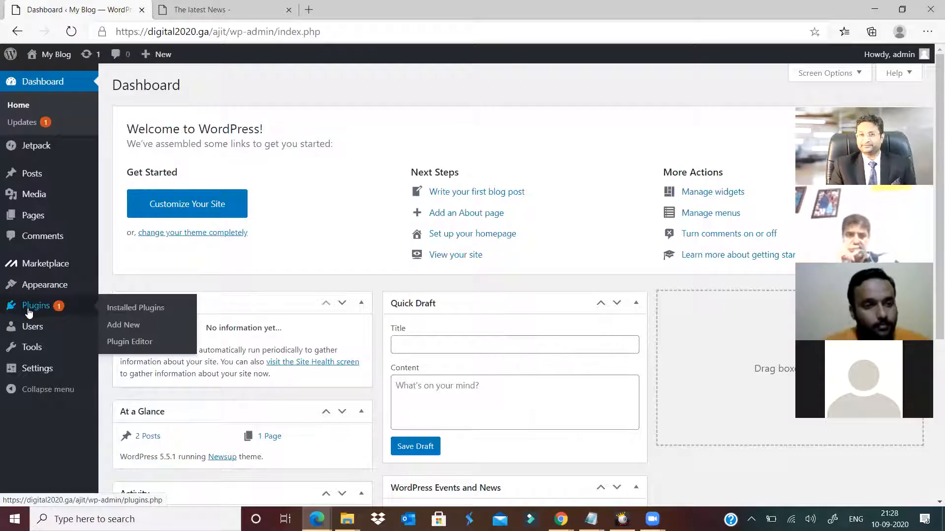
Step: Search the plugin directory for 'slideshow', then install and activate MetaSlider
click(129, 328)
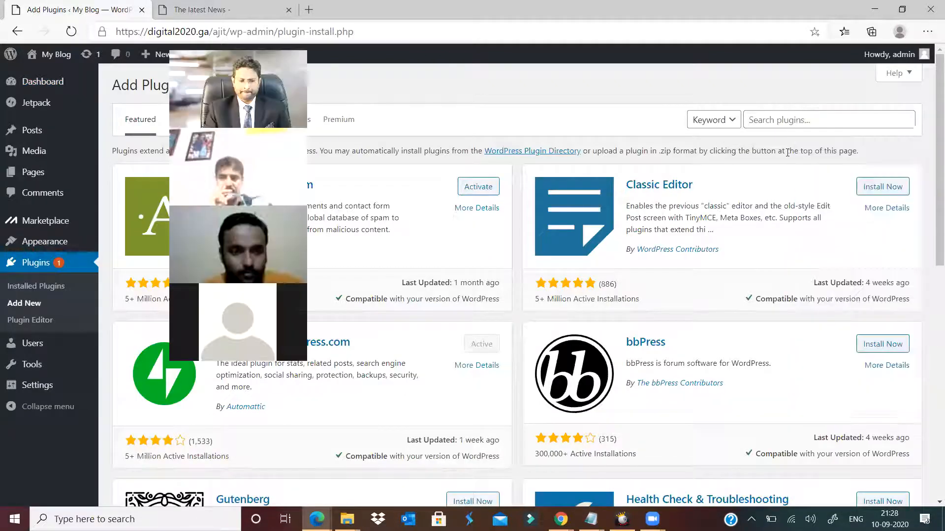
click(840, 122)
text(slideshow)
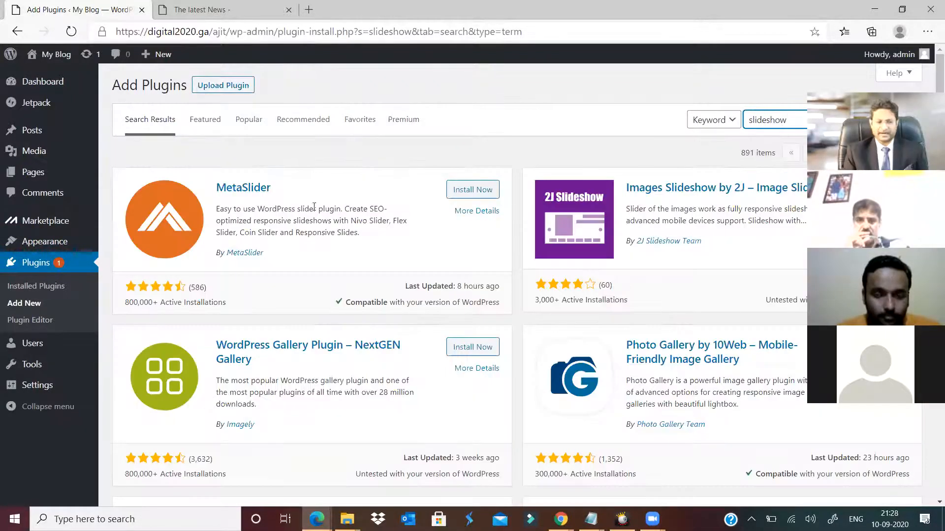
click(481, 194)
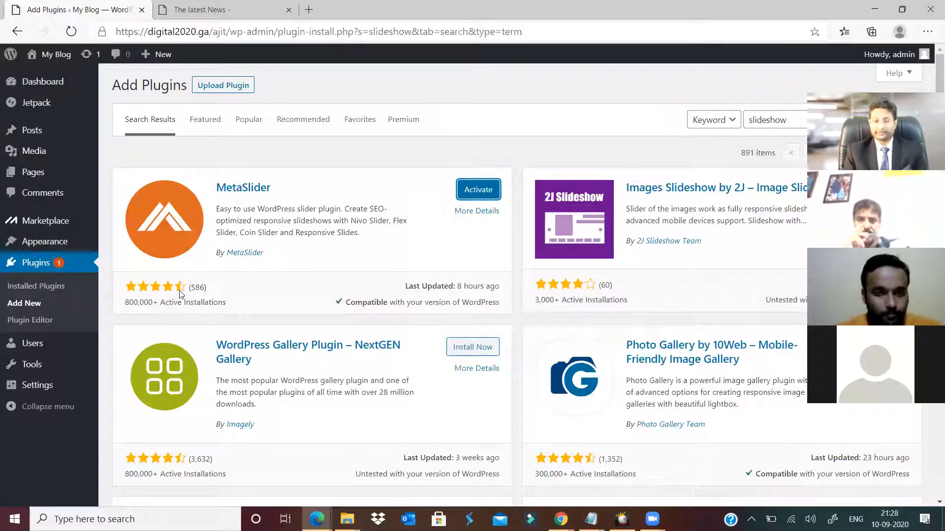
click(476, 192)
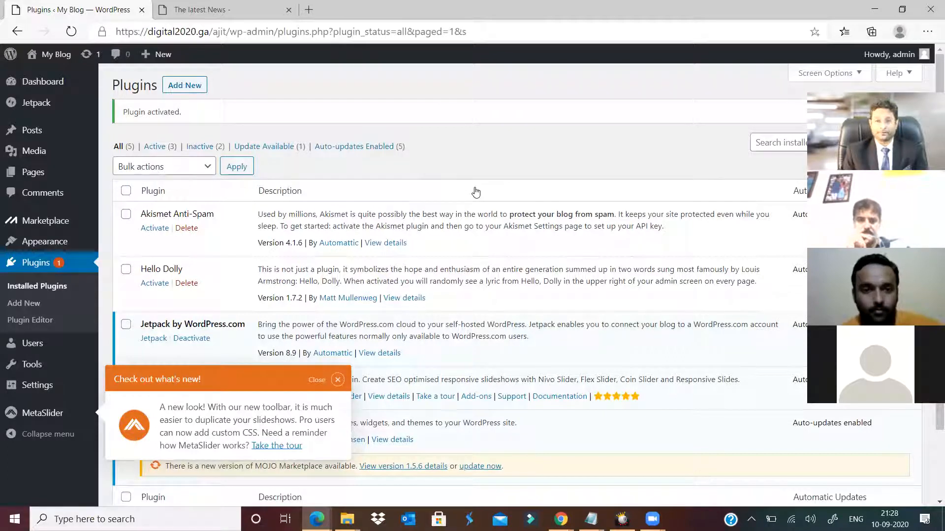
Step: Dismiss MetaSlider's what's-new popup and go to the MetaSlider welcome page
click(338, 380)
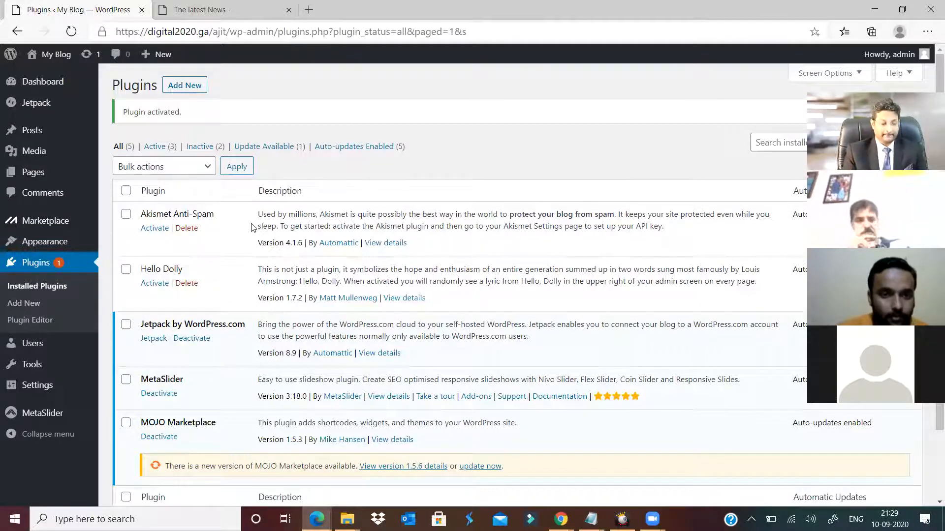
mouse_move(41, 417)
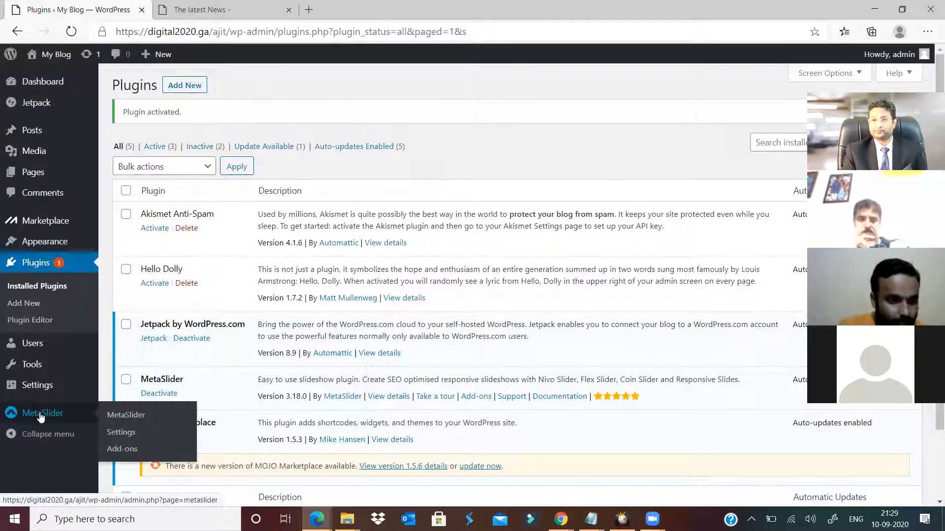
click(124, 415)
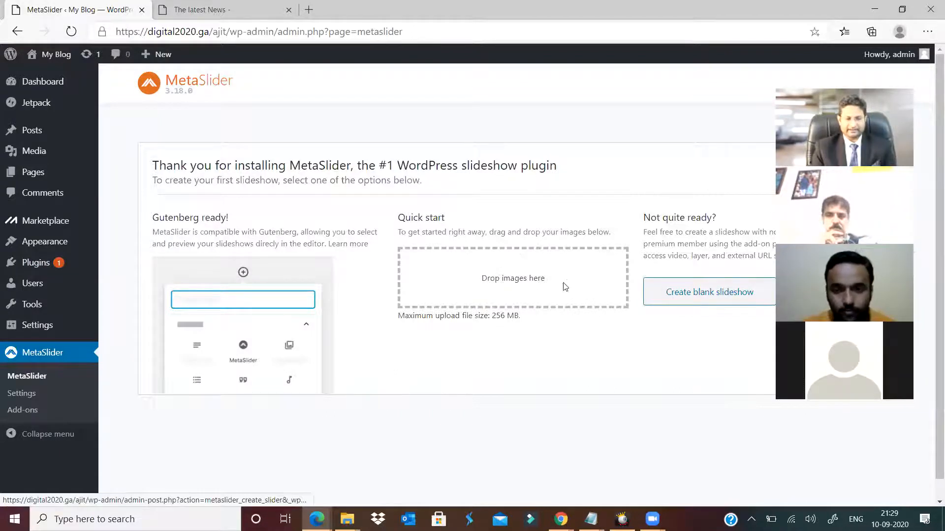
Step: Create a blank slideshow with the portfolio tablet and purple dashboard images as slides
click(680, 295)
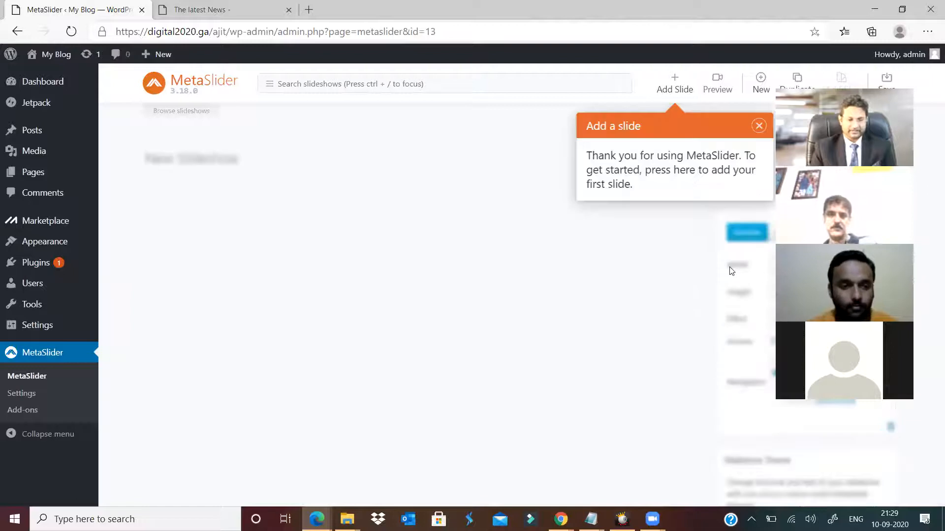
click(758, 125)
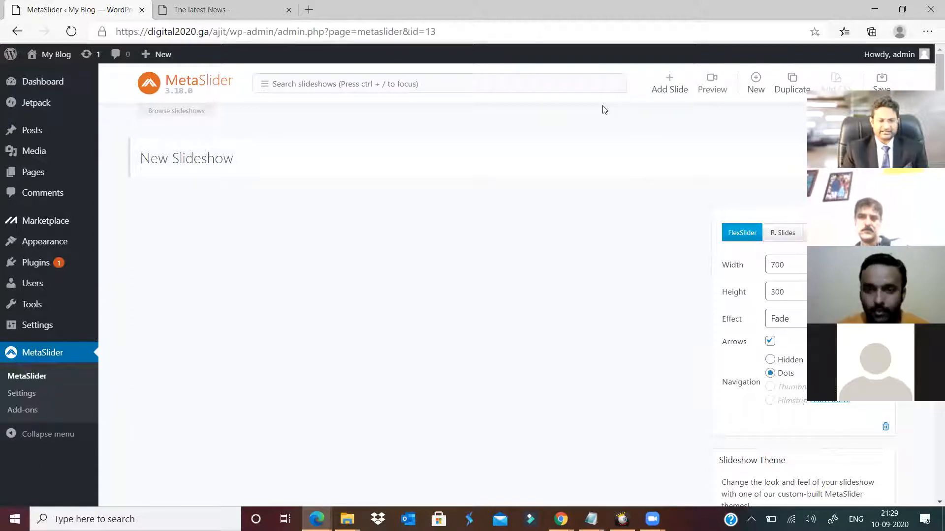
click(667, 88)
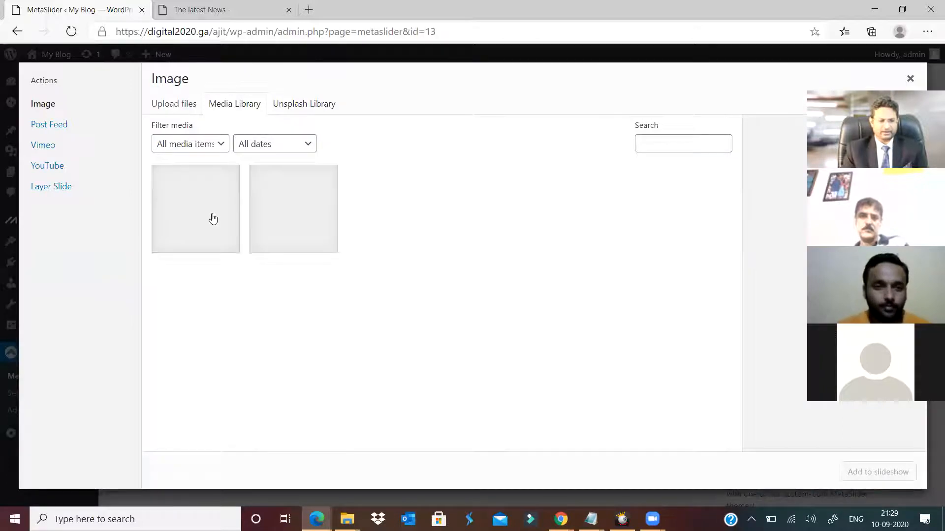
click(211, 217)
click(294, 209)
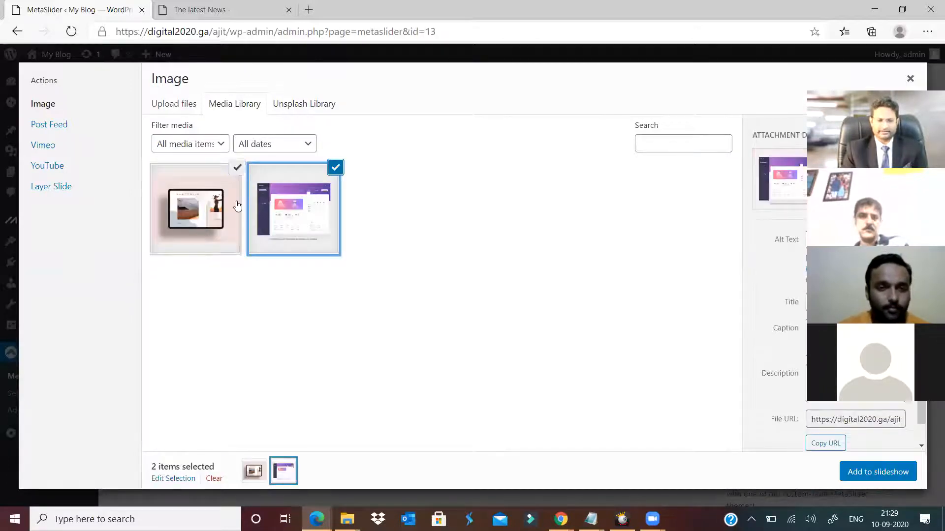
click(889, 473)
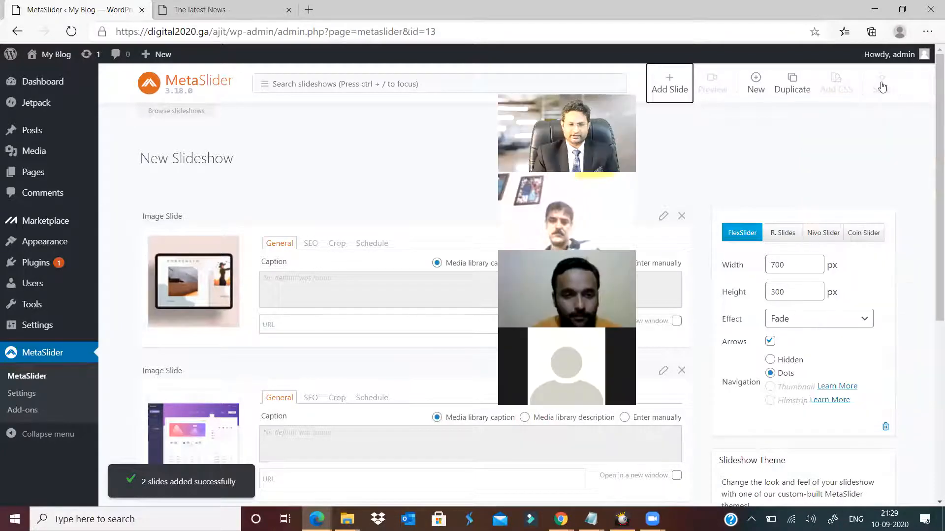
click(713, 81)
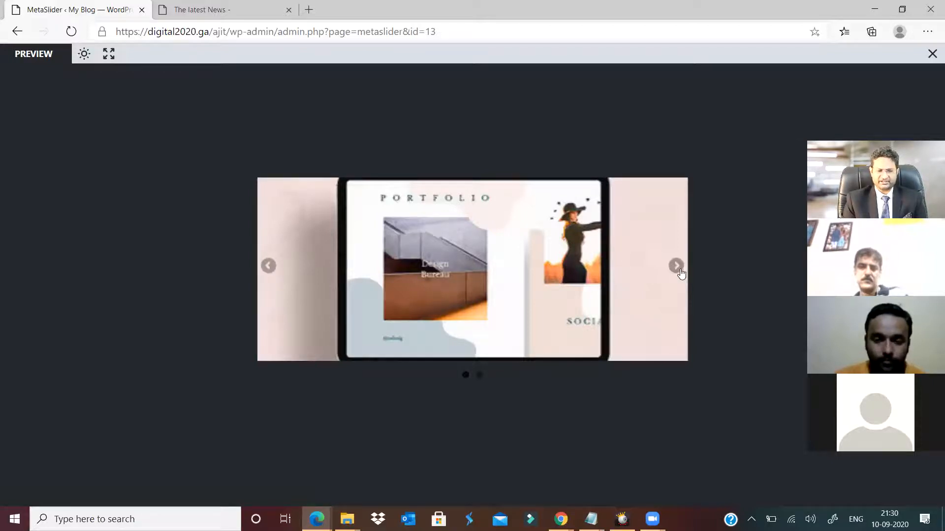
click(681, 273)
click(678, 271)
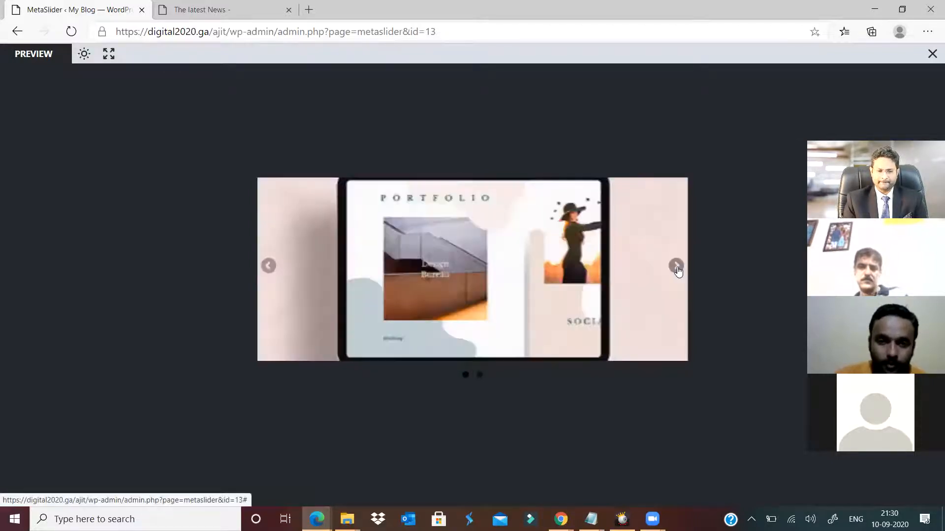
click(678, 270)
click(678, 272)
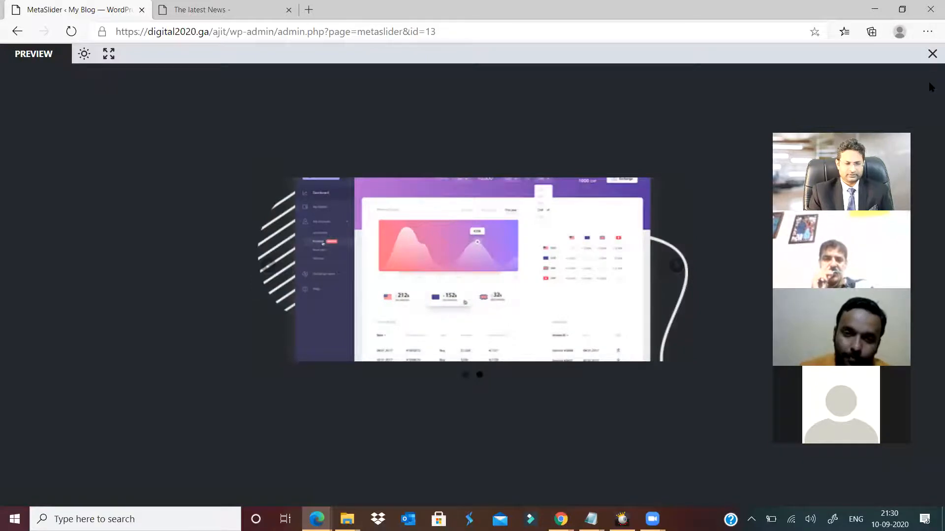
click(931, 54)
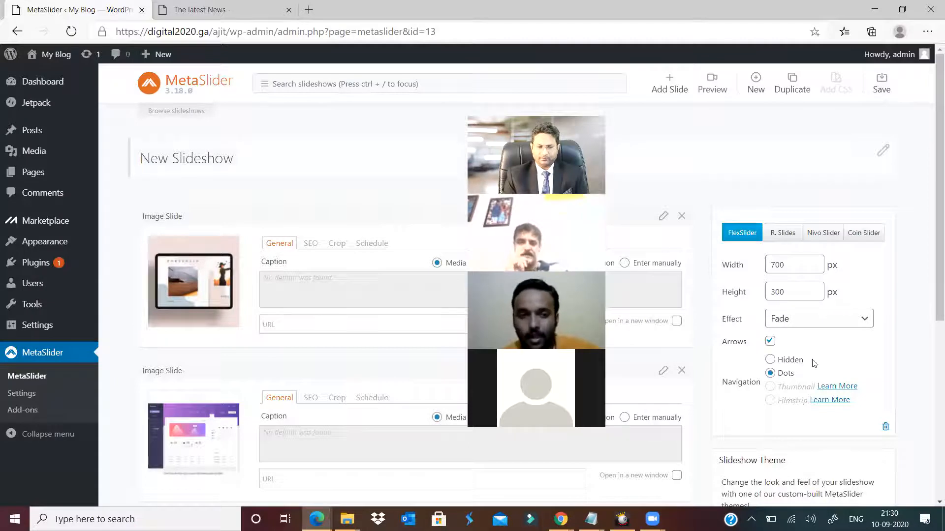
Step: Reload the MetaSlider slideshow page and scroll down to the How to Use box
scroll(812, 355, down, 3)
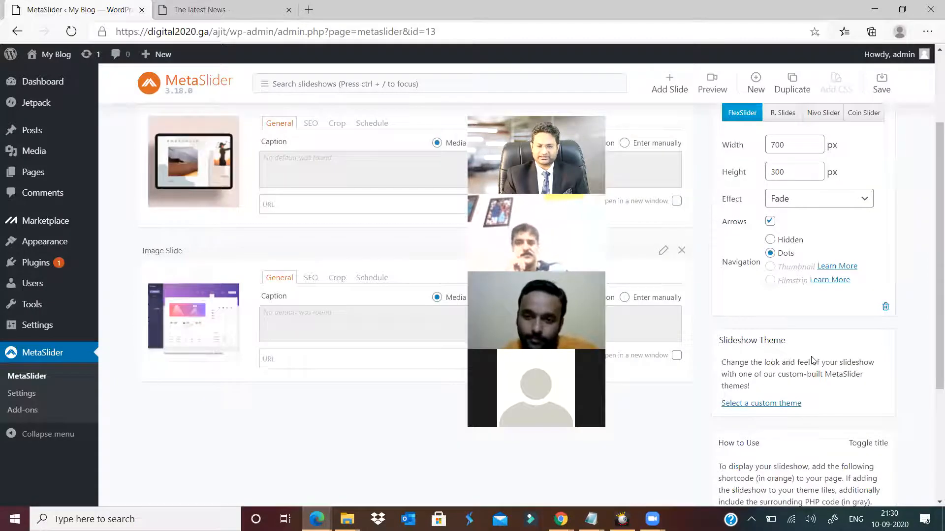
scroll(812, 356, down, 1)
scroll(812, 356, down, 3)
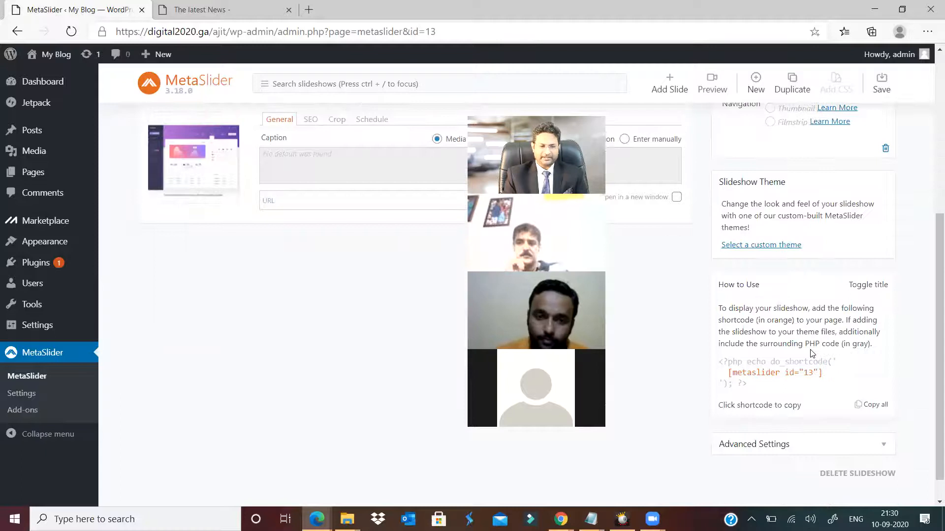
scroll(812, 353, up, 6)
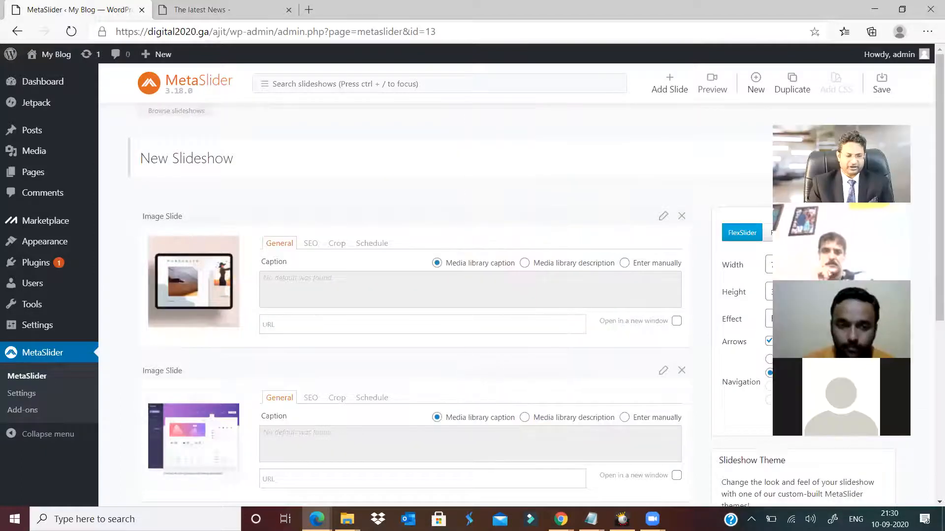
click(28, 377)
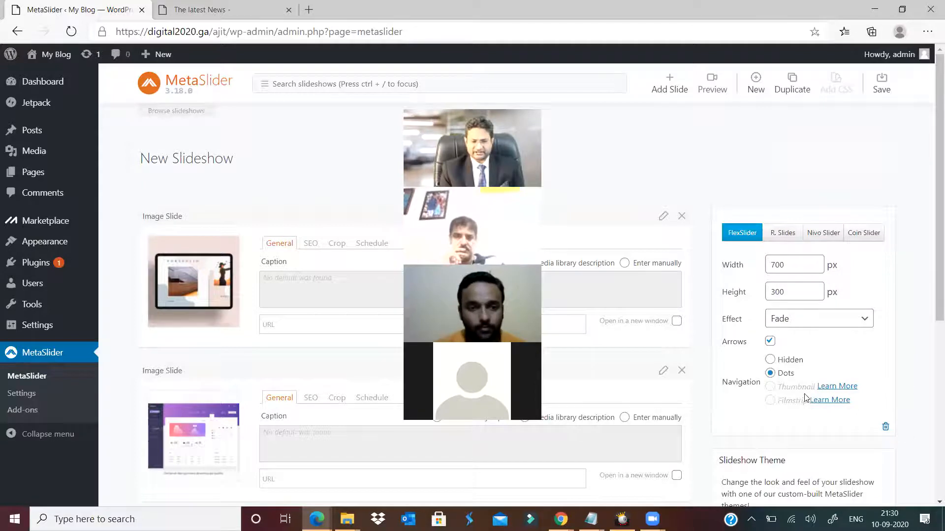
scroll(839, 360, down, 5)
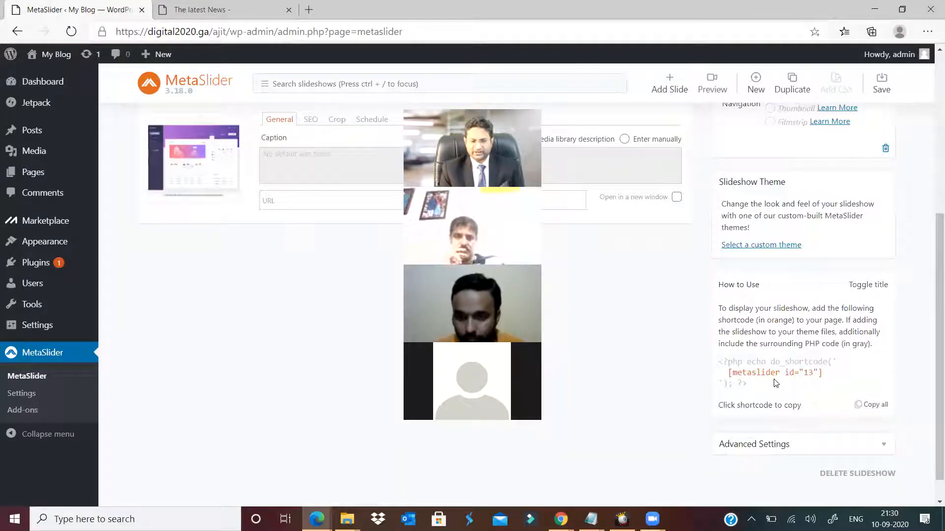
Step: Select and copy the shortcode [metaslider id="13"]
click(735, 375)
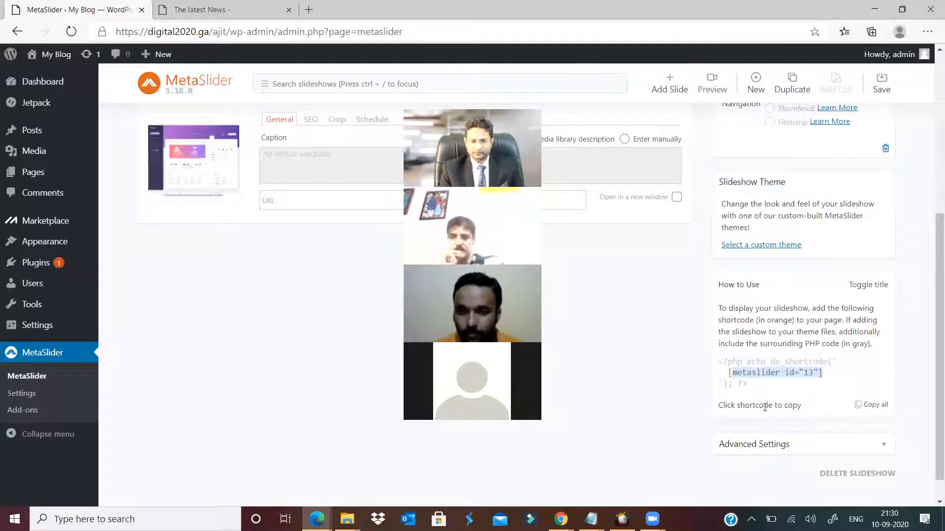
drag(759, 406, 764, 405)
click(859, 406)
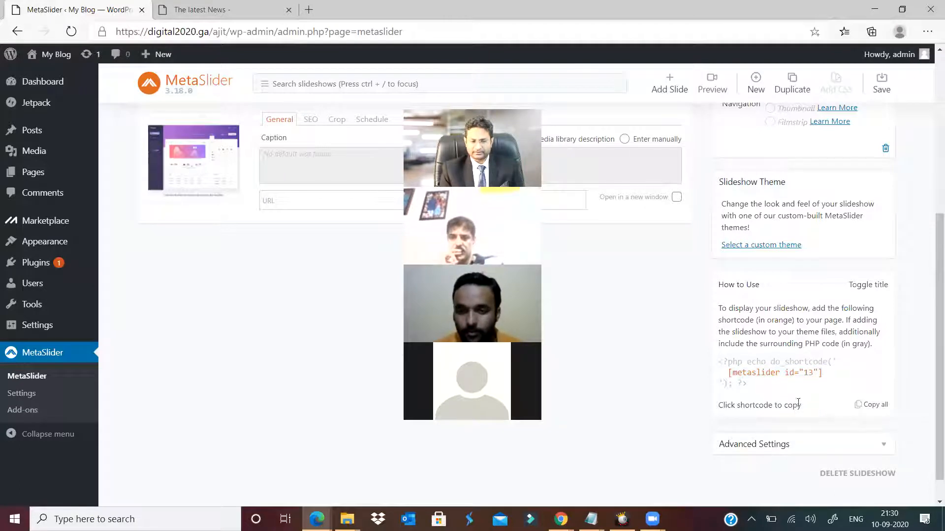
drag(766, 377, 727, 372)
key(ctrl+c)
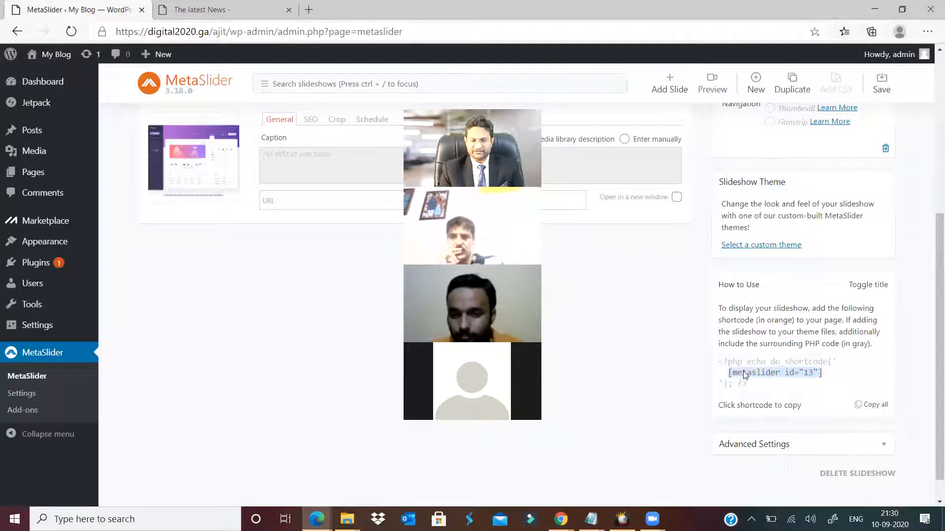
right_click(743, 376)
click(749, 232)
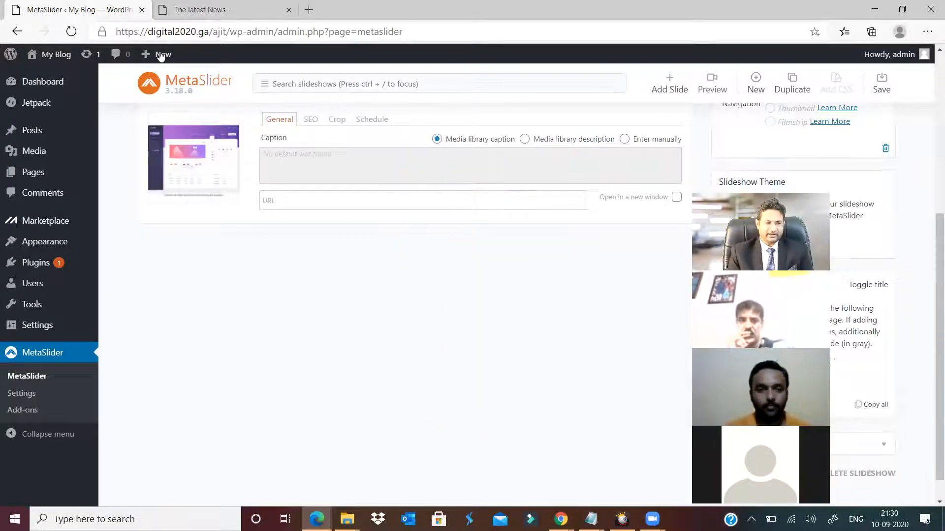
Step: Open a blank Add New Page editor from the admin bar's + New menu, retrying via Pages
mouse_move(161, 56)
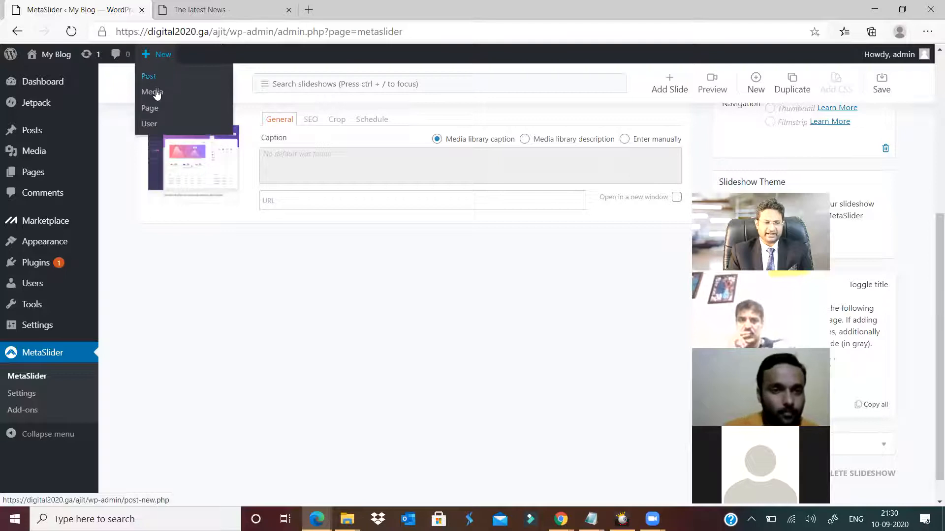
click(158, 110)
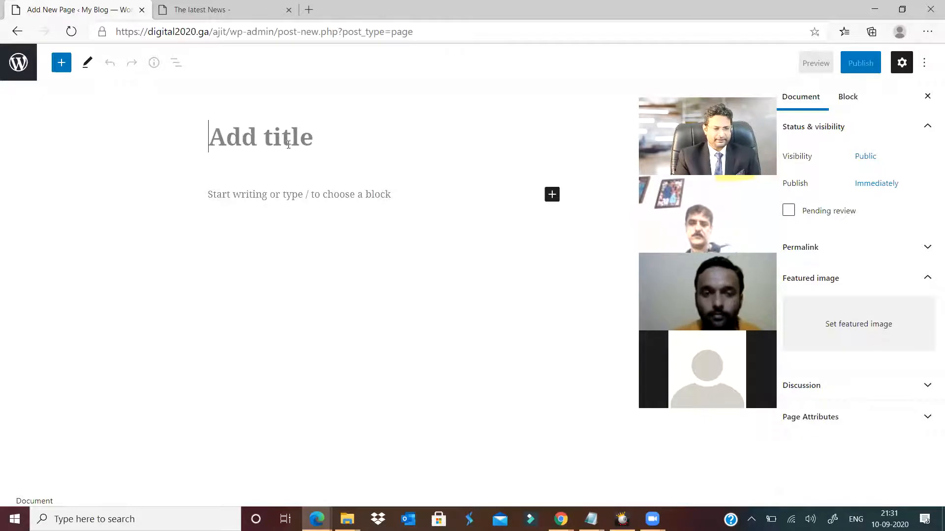
click(22, 71)
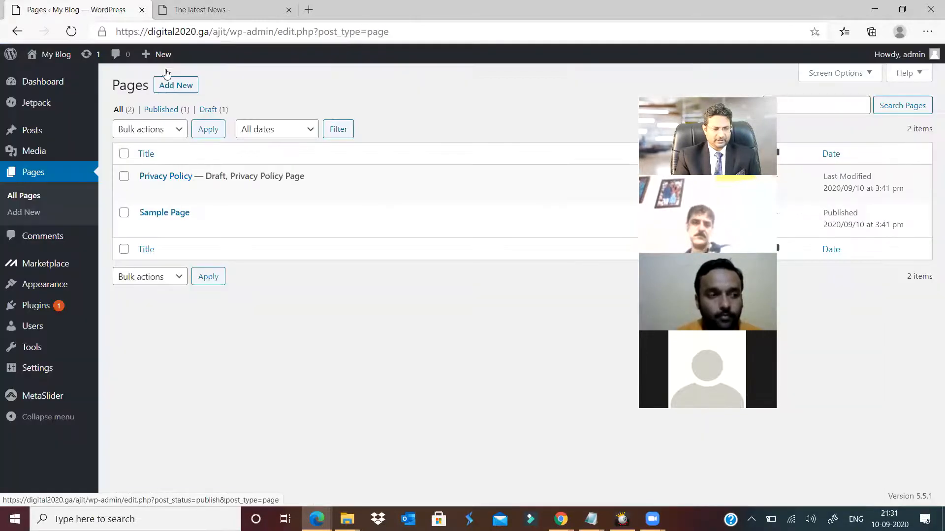
mouse_move(162, 61)
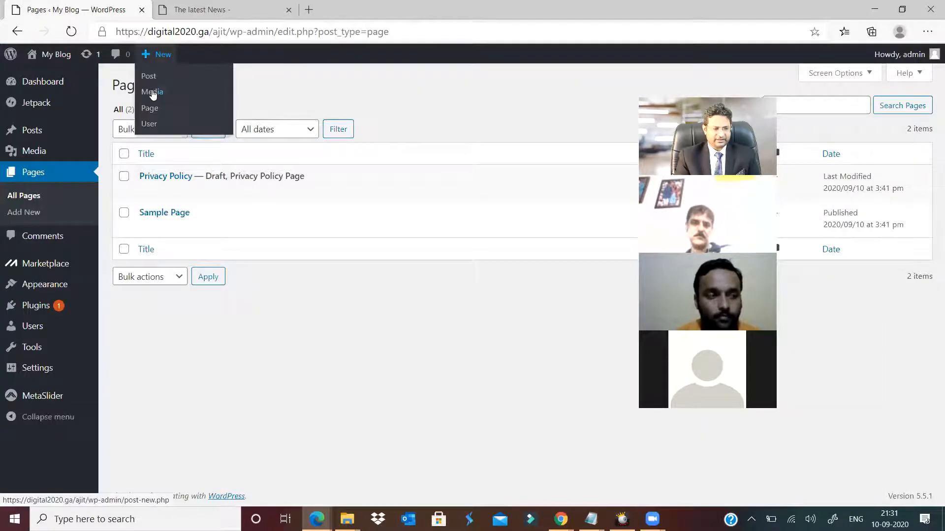
click(154, 113)
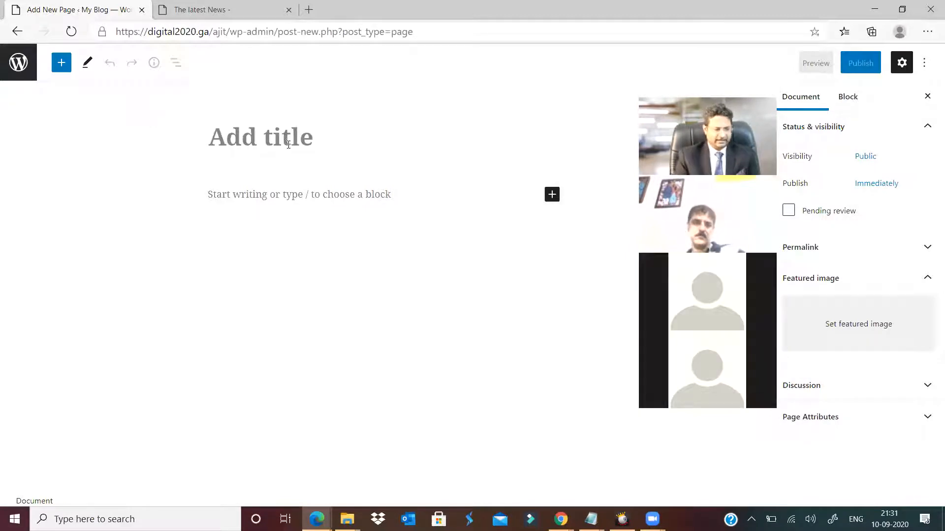
Step: Title the page 'About us' and paste [metaslider id="13"] into a new Shortcode block
click(289, 145)
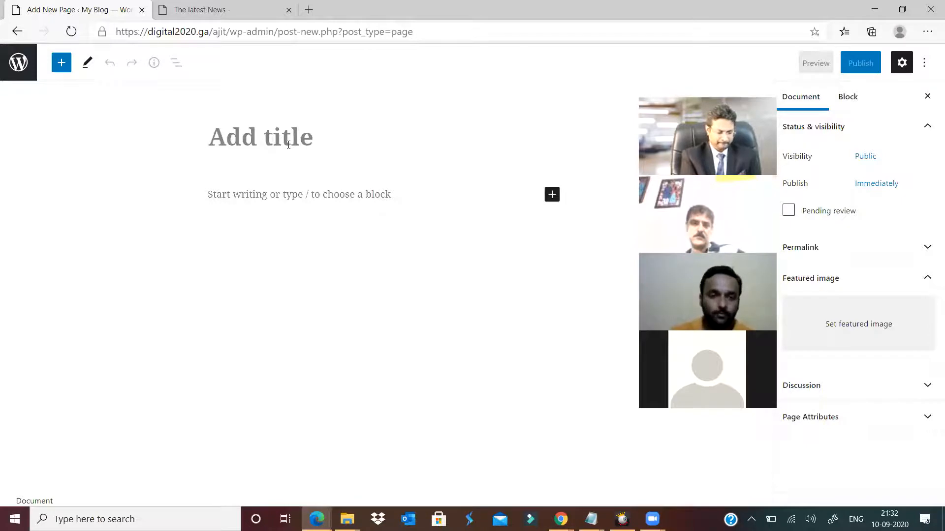
text(A)
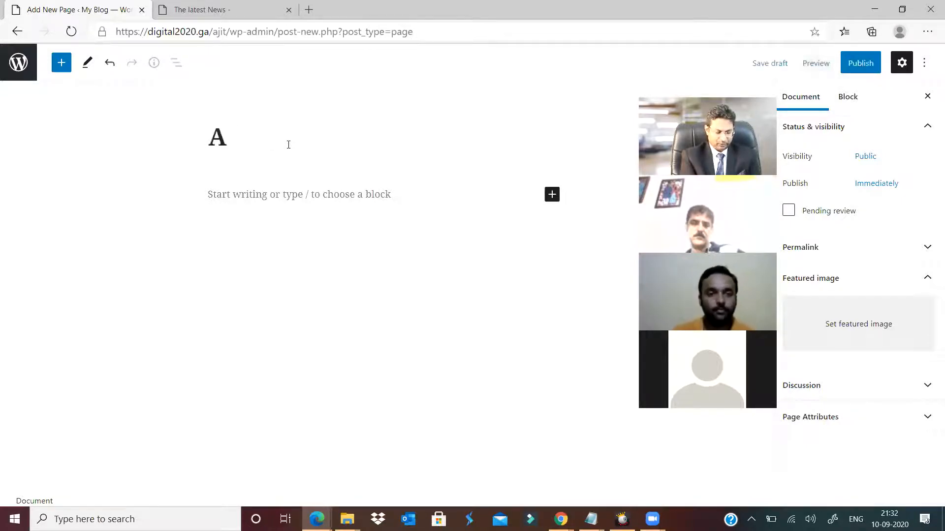
text(bout us)
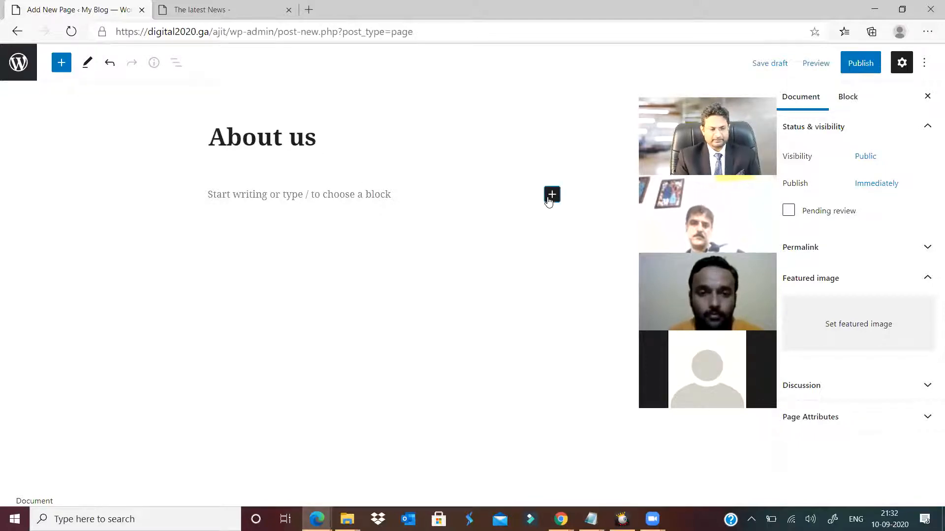
text(shou)
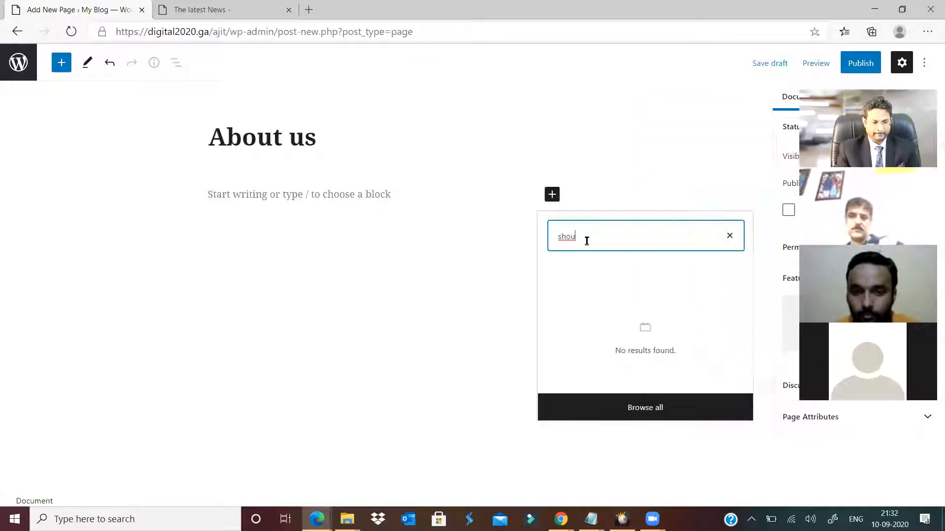
key(BackSpace)
key(BackSpace)
text(o)
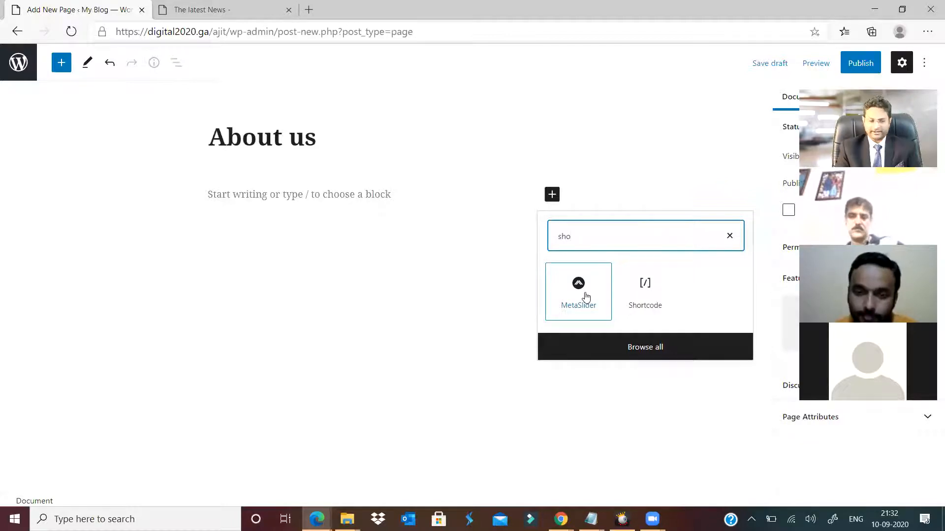
click(647, 294)
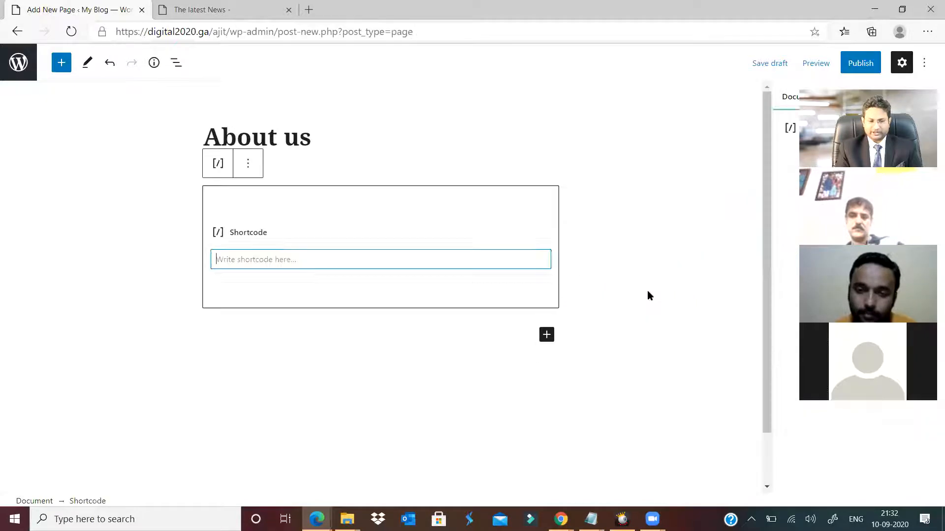
key(ctrl+v)
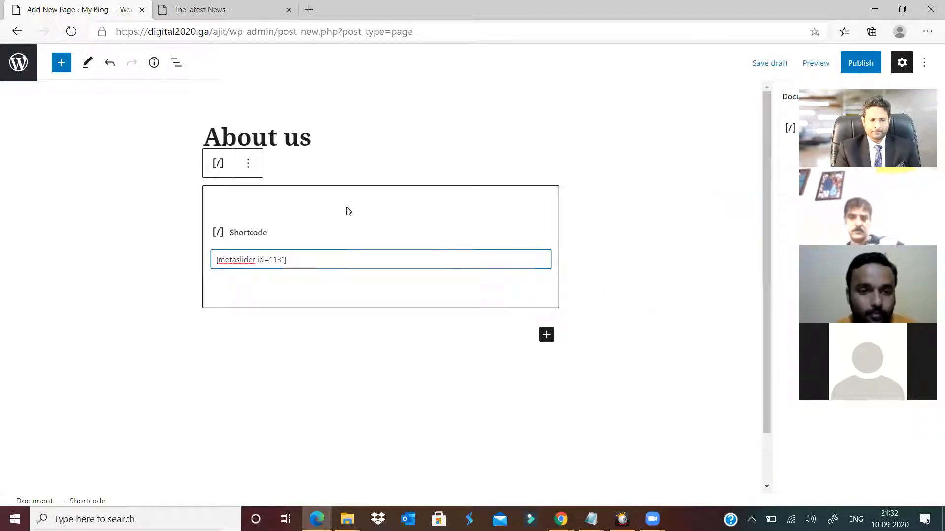
click(248, 163)
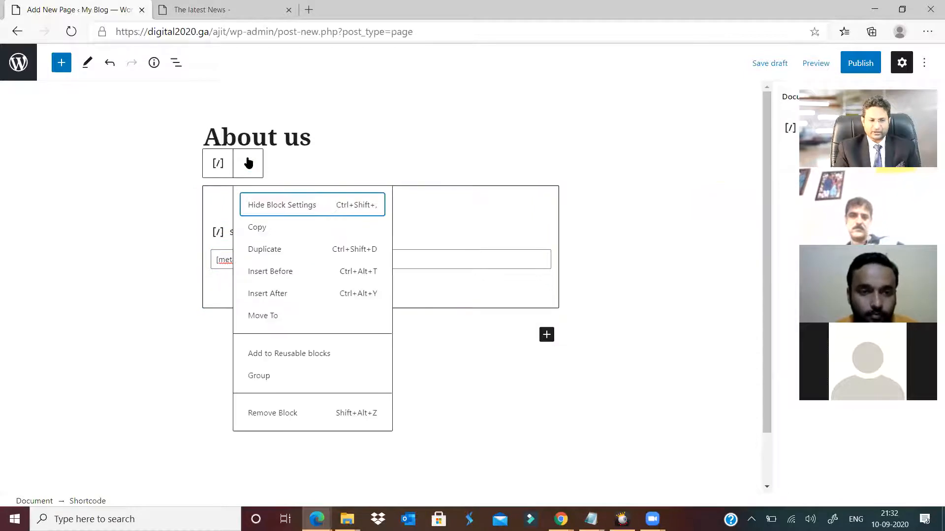
click(378, 162)
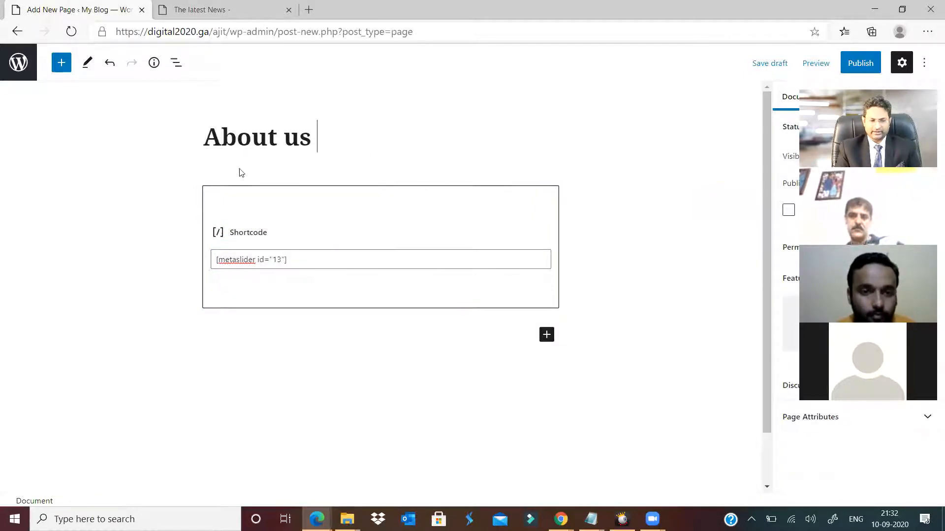
click(547, 335)
Step: Add a MetaSlider block showing New Slideshow (#13) below the shortcode
click(575, 244)
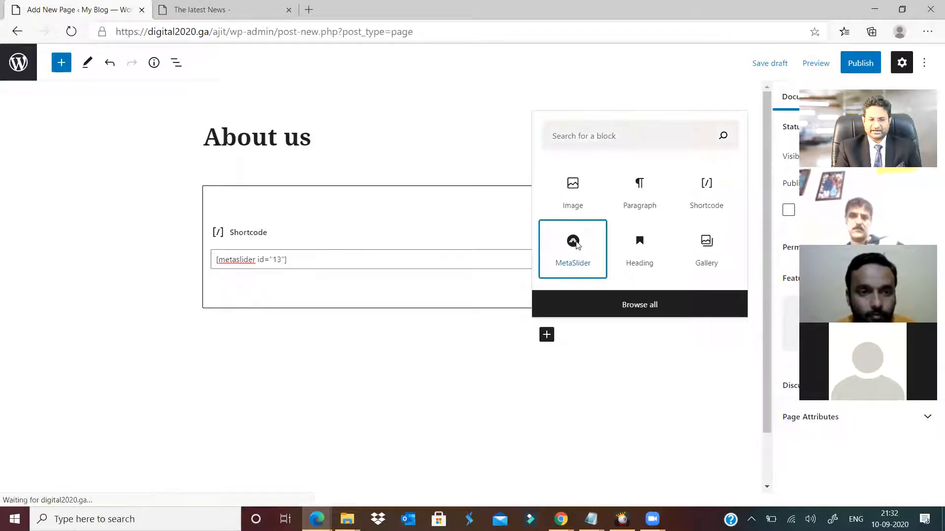
click(575, 243)
click(357, 413)
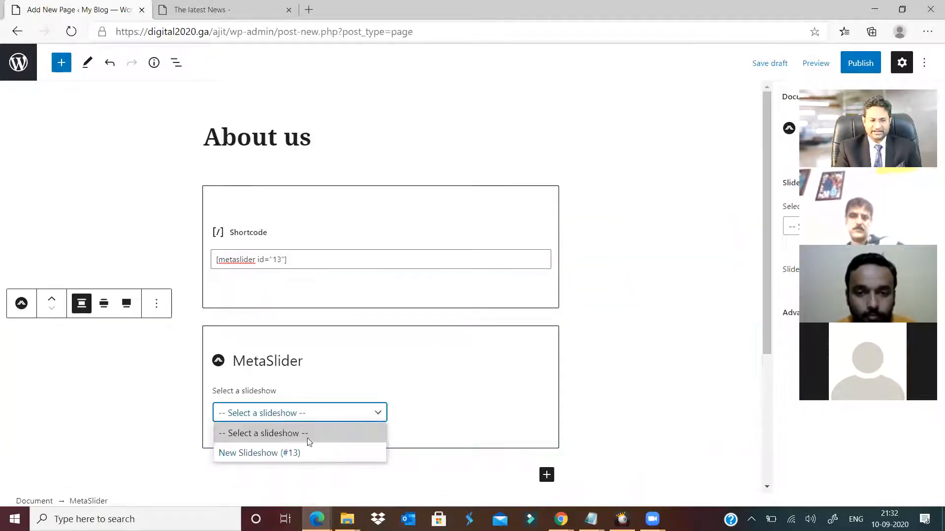
click(294, 453)
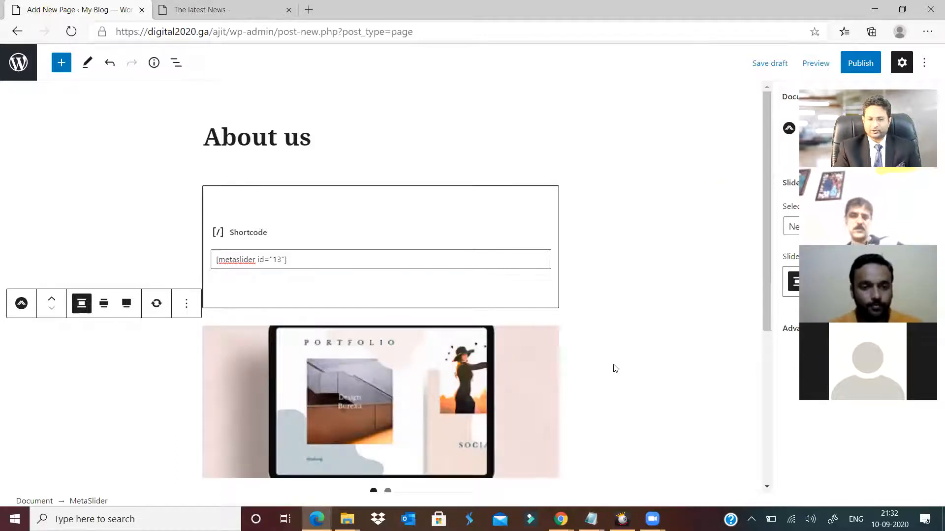
Step: Publish the About us page and switch to the browser showing the live blog
click(872, 69)
key(Return)
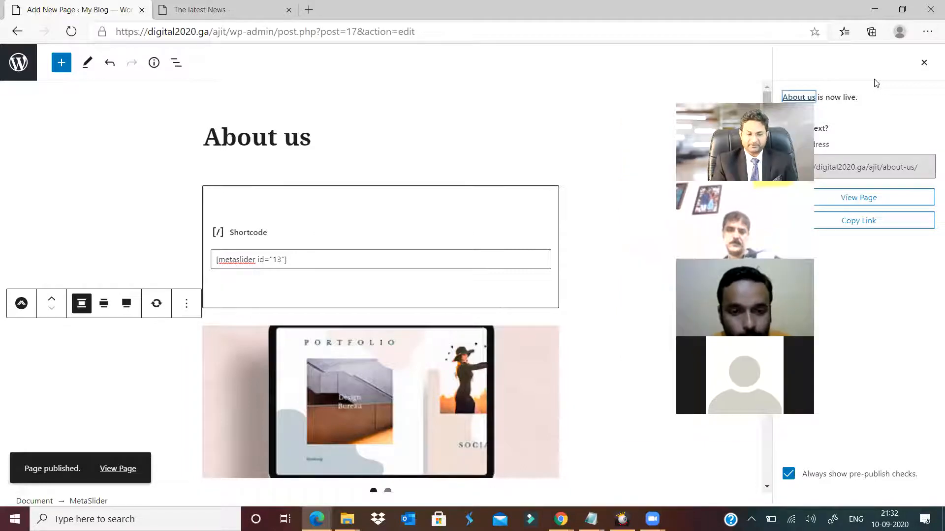
key(alt+Tab)
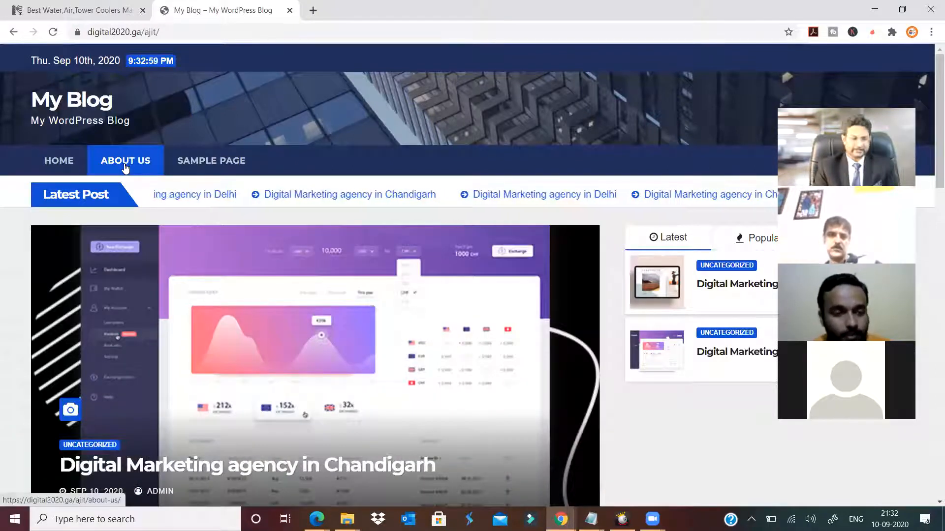
Step: Open the live About us page and step its slideshow through the dashboard and portfolio slides
click(125, 168)
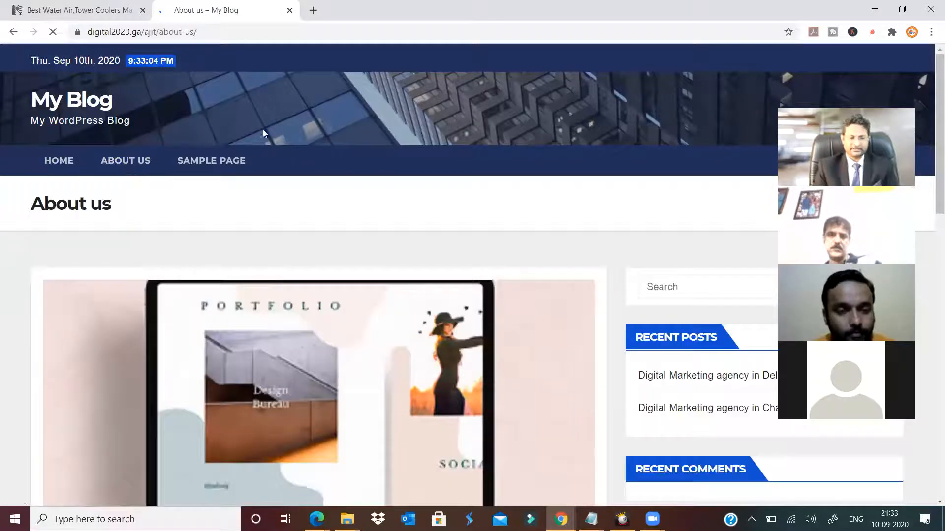
scroll(645, 145, down, 7)
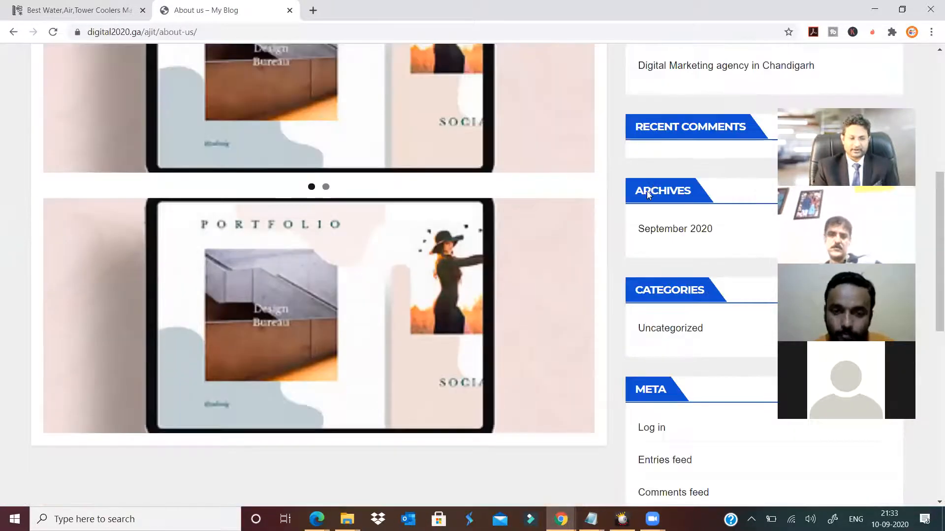
scroll(646, 193, down, 1)
scroll(645, 197, up, 3)
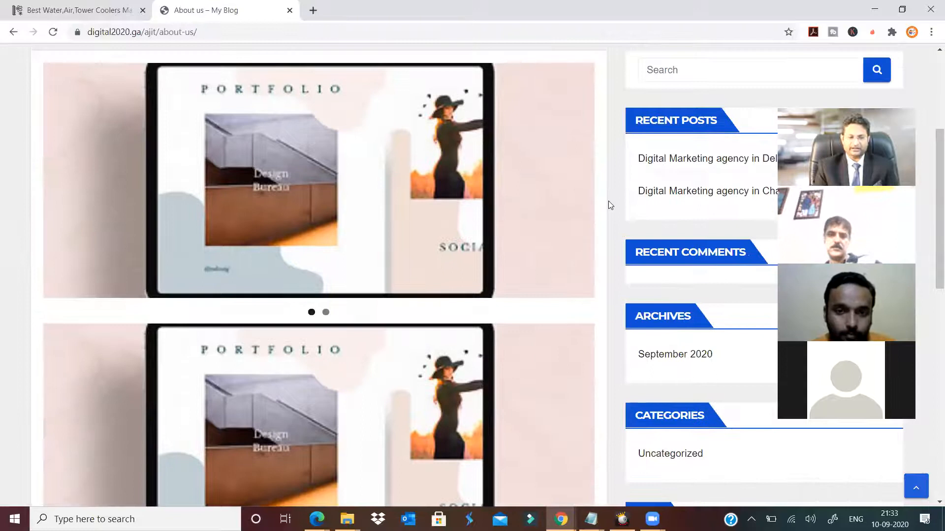
scroll(590, 209, up, 1)
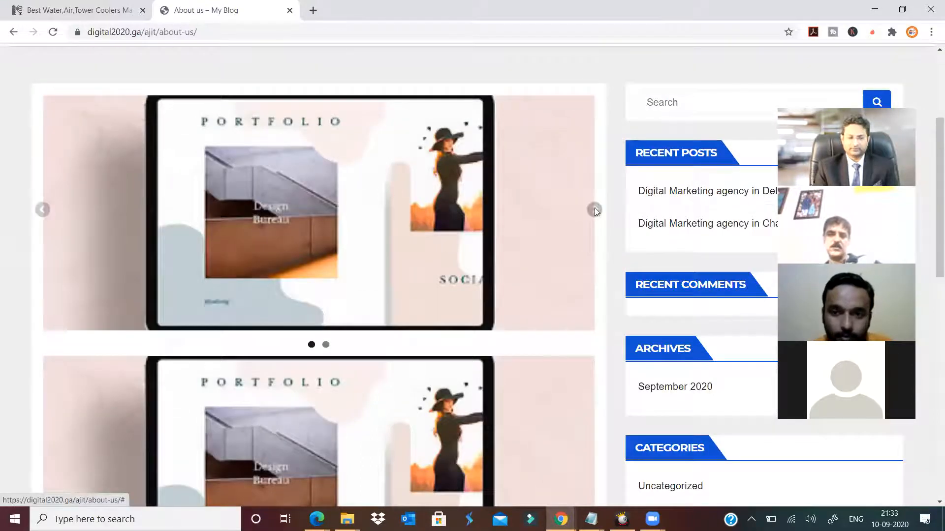
click(583, 211)
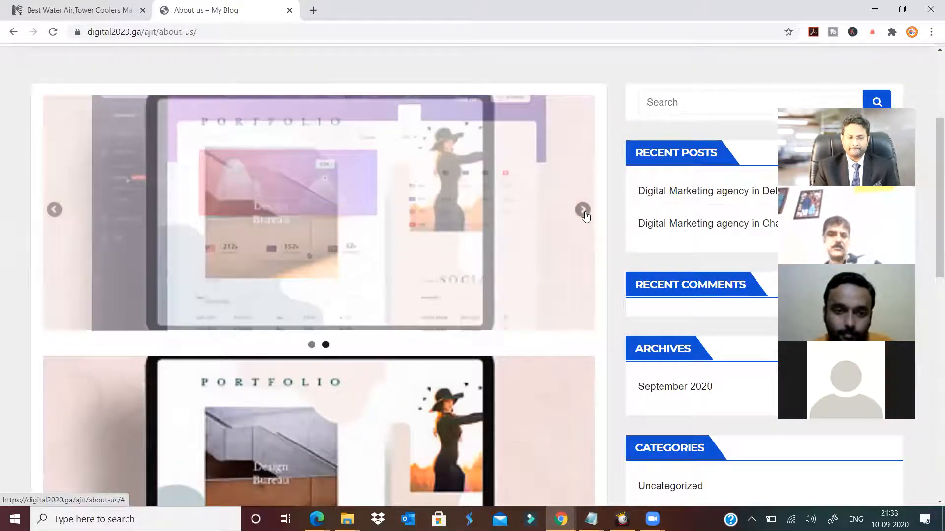
click(583, 211)
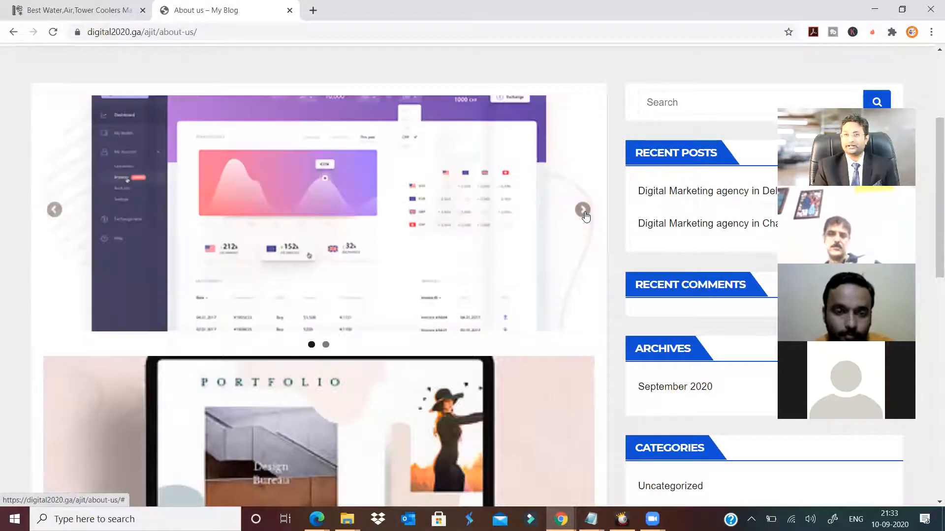
scroll(573, 339, down, 2)
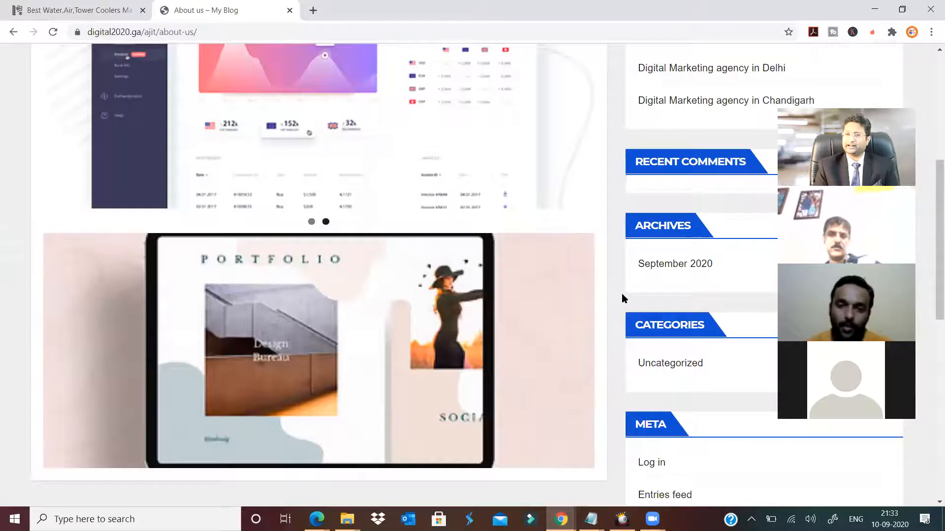
scroll(621, 294, up, 3)
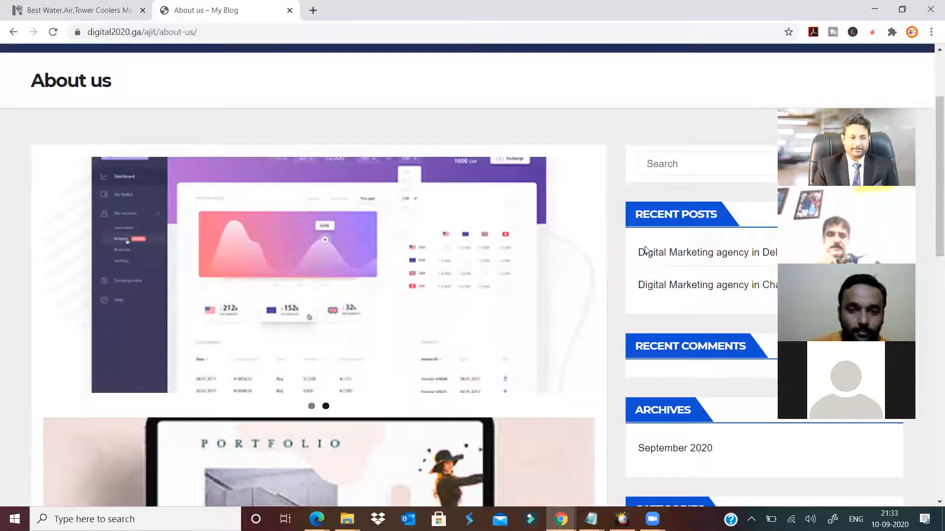
scroll(109, 49, up, 3)
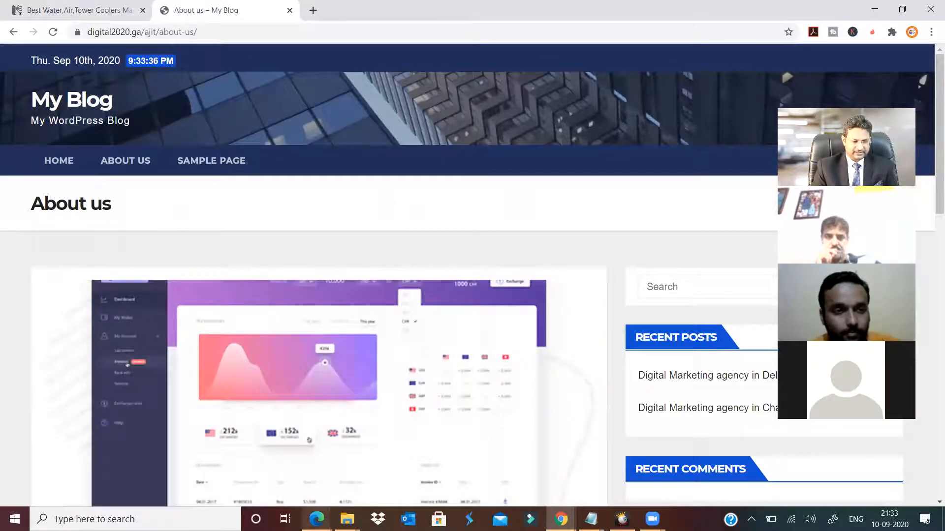
mouse_move(316, 520)
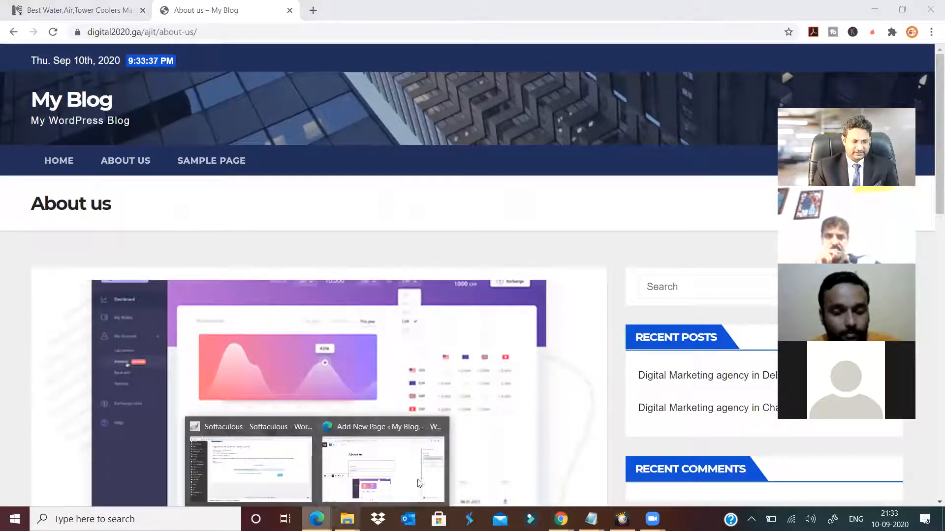
Step: Back in WP admin, search 'social sharing' and install Social Media Share Buttons & Social Sharing Icons
click(353, 469)
click(22, 66)
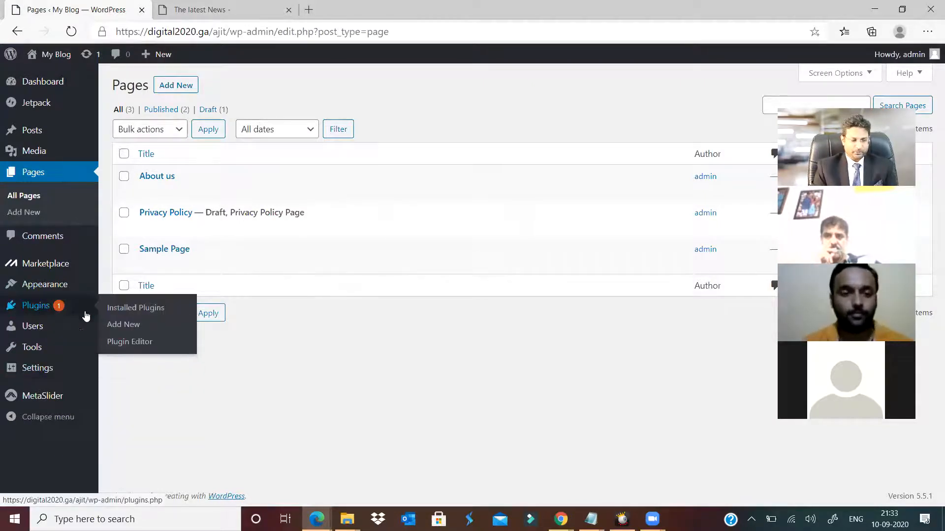
click(122, 325)
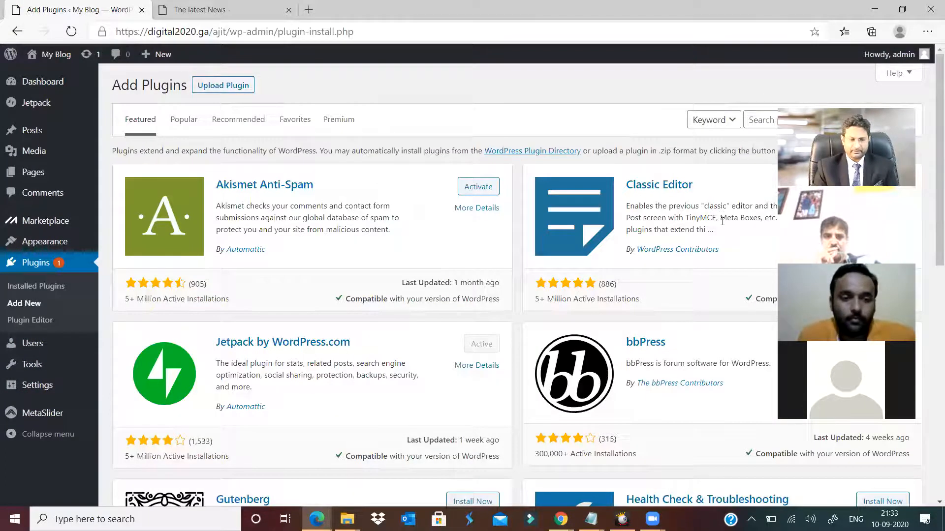
click(831, 116)
text(social s)
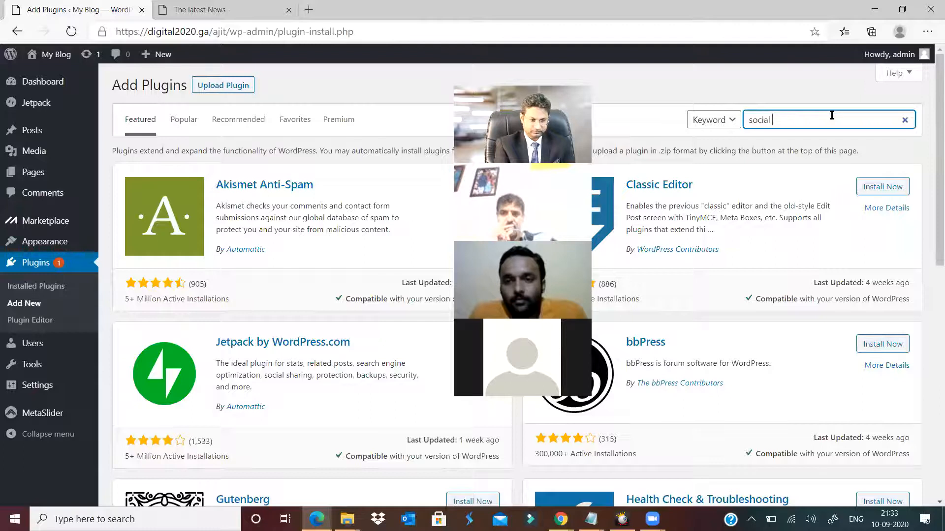
text(haring)
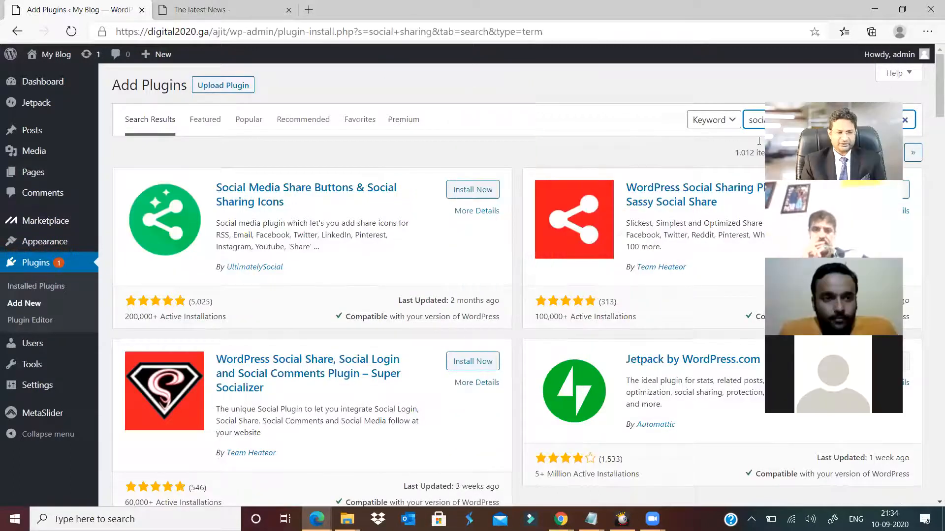
click(478, 193)
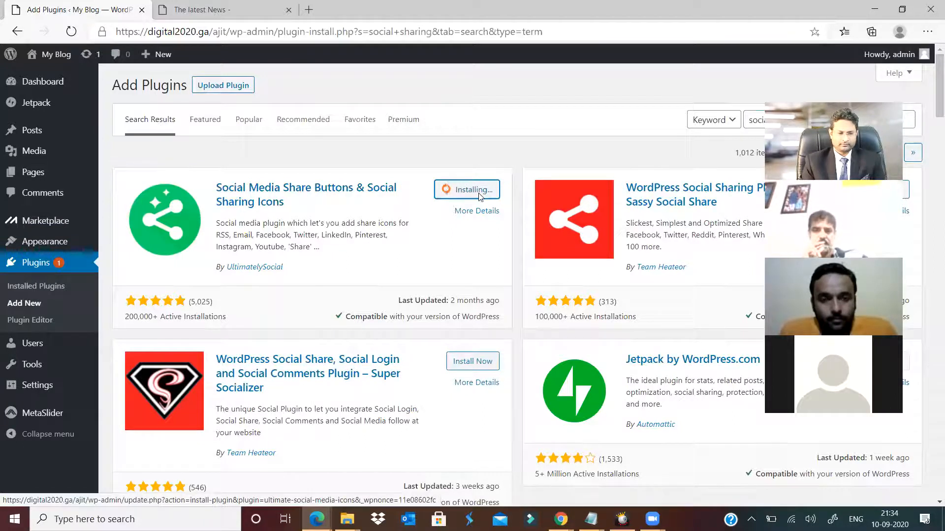
click(472, 194)
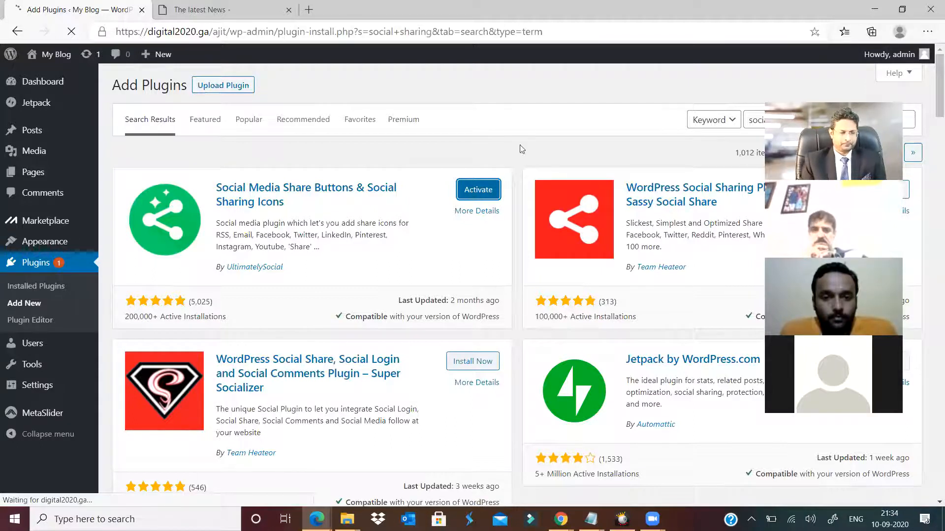
Step: Activate the Ultimate Social Media Icons plugin and skip its security-alerts opt-in popup
click(480, 191)
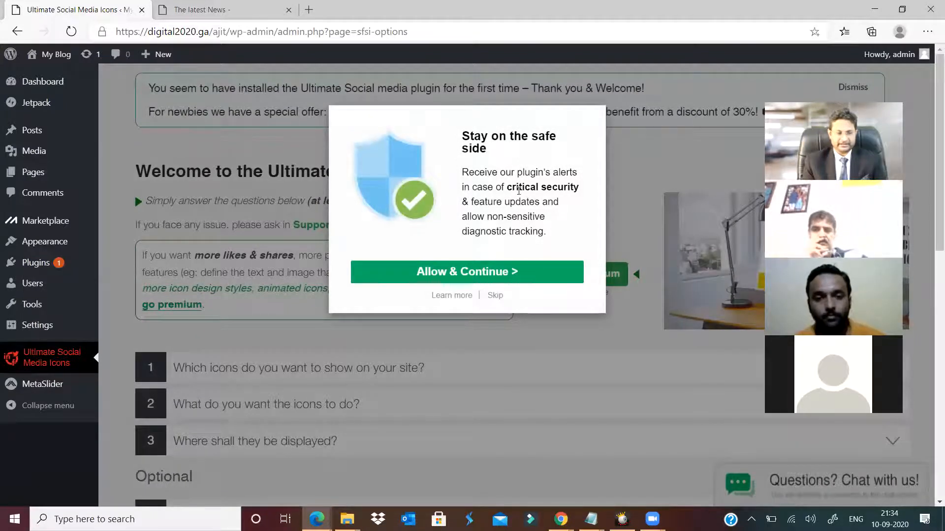
click(496, 298)
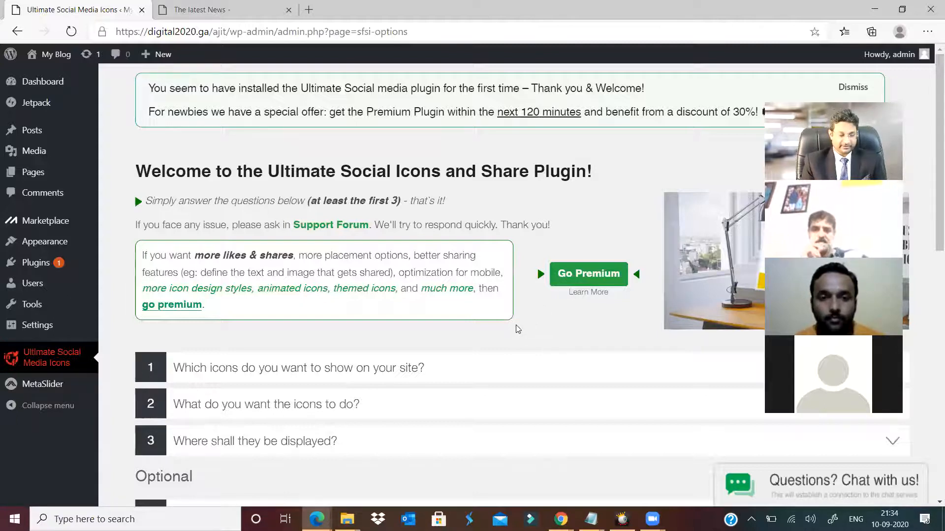
Step: Expand question 1 and tick Instagram among the social icons to display
scroll(517, 327, down, 5)
scroll(311, 210, up, 3)
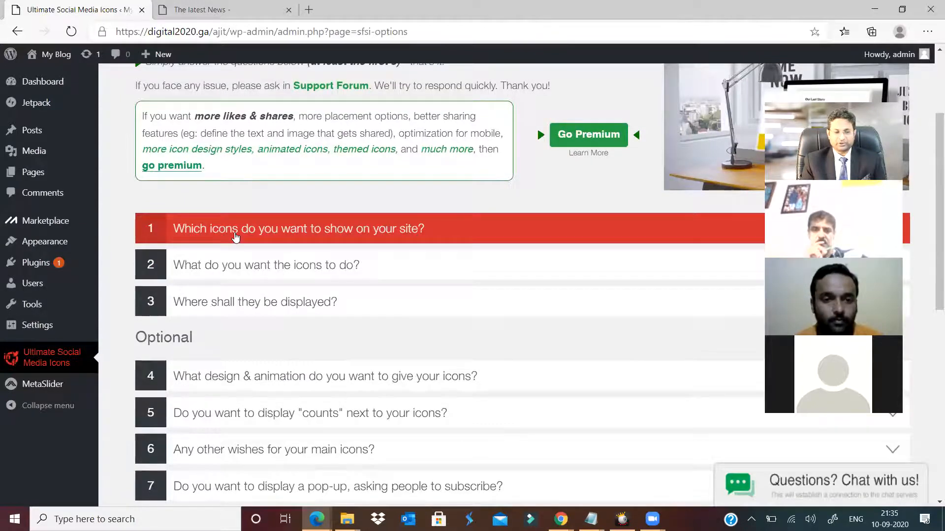
click(235, 237)
scroll(273, 340, down, 4)
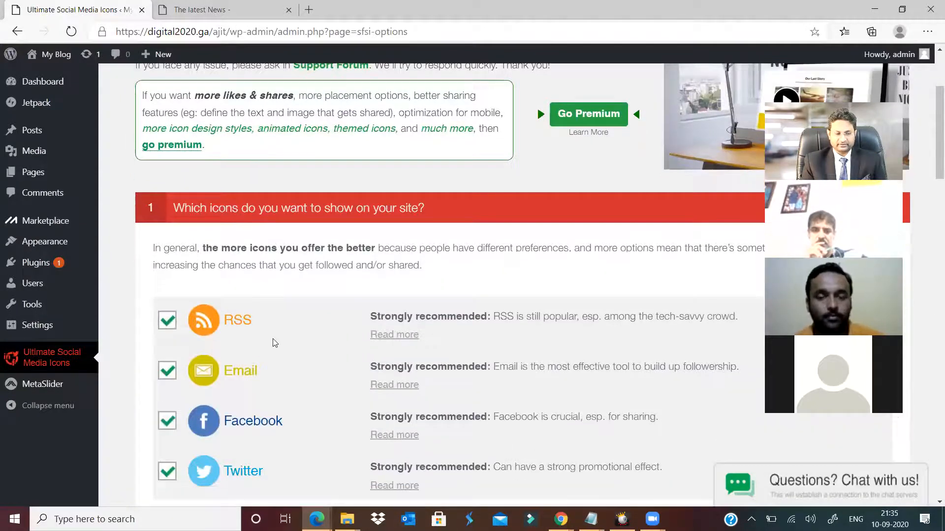
scroll(273, 340, down, 8)
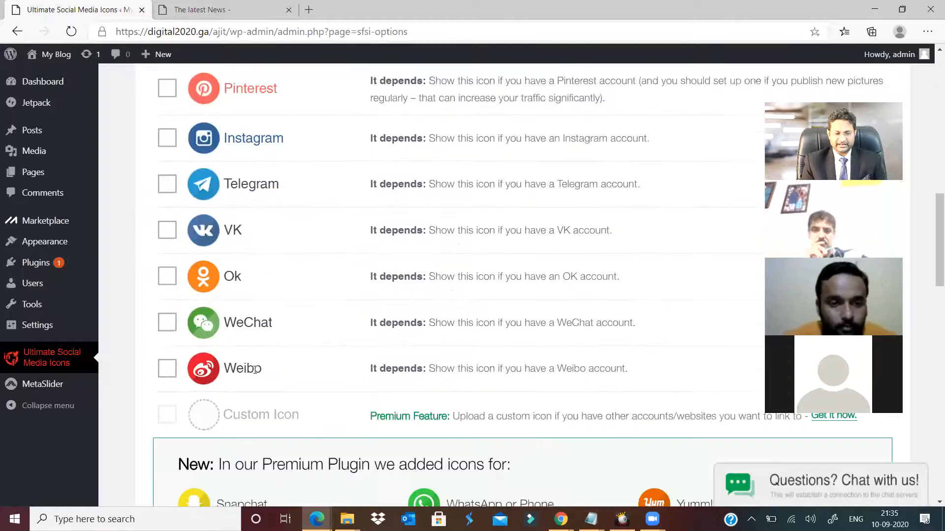
scroll(222, 288, up, 8)
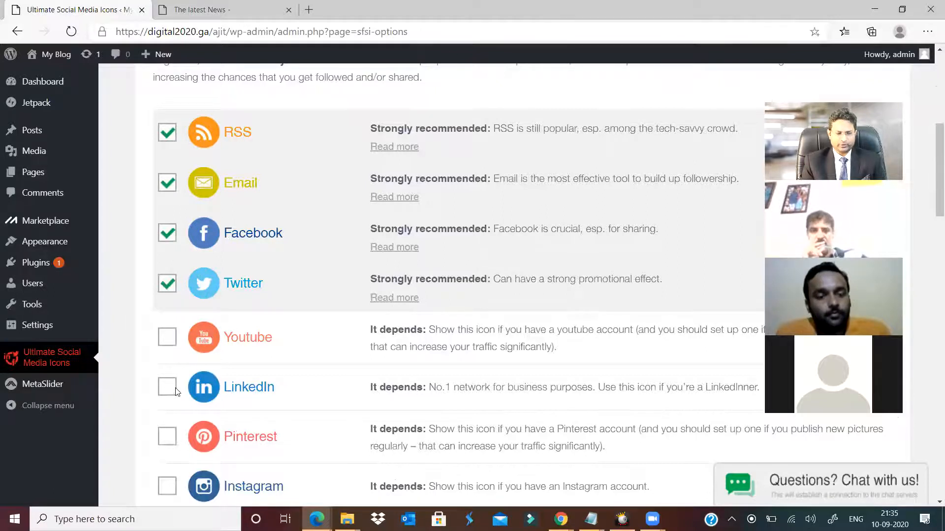
scroll(177, 374, down, 3)
scroll(179, 361, down, 4)
click(168, 139)
Step: Expand question 2 and review the RSS, Email, Facebook and Twitter icon options
scroll(330, 243, down, 1)
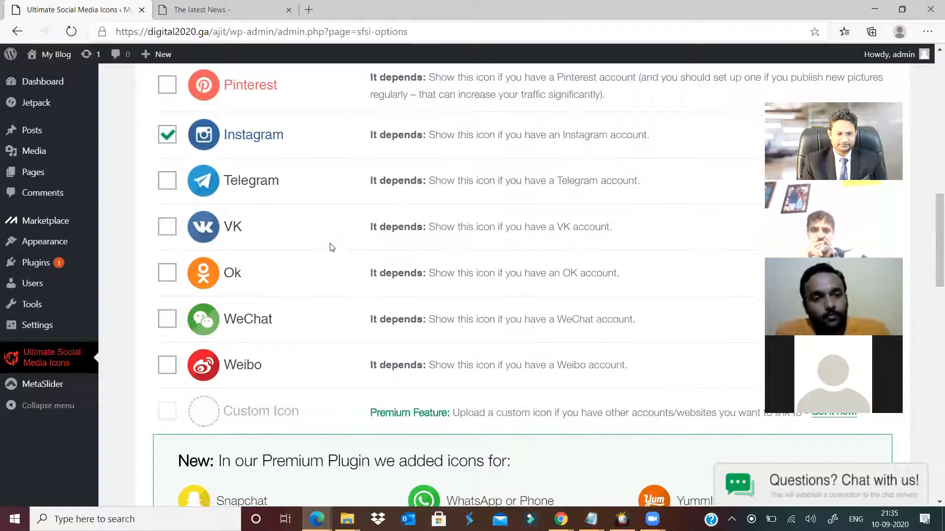
scroll(332, 248, down, 1)
scroll(305, 236, down, 7)
scroll(300, 233, up, 3)
scroll(303, 239, down, 8)
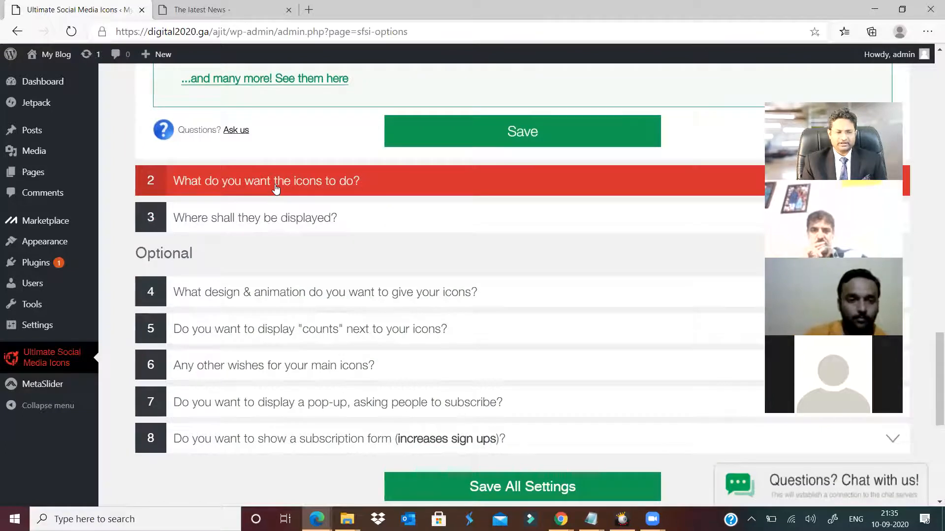
click(275, 188)
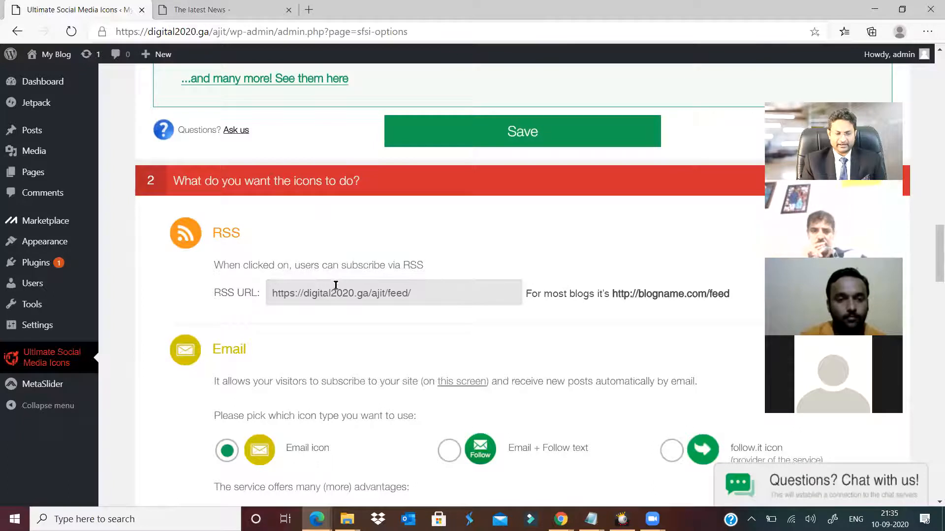
scroll(408, 323, down, 5)
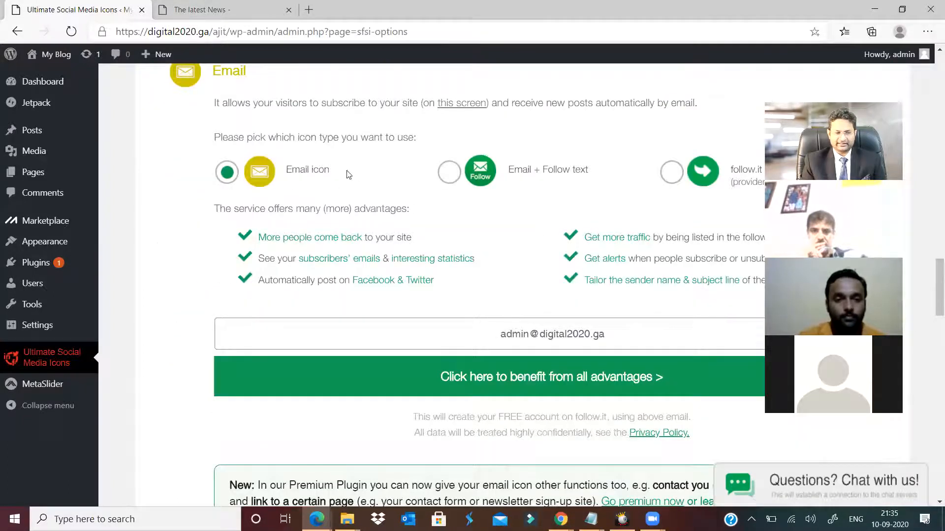
scroll(576, 197, down, 7)
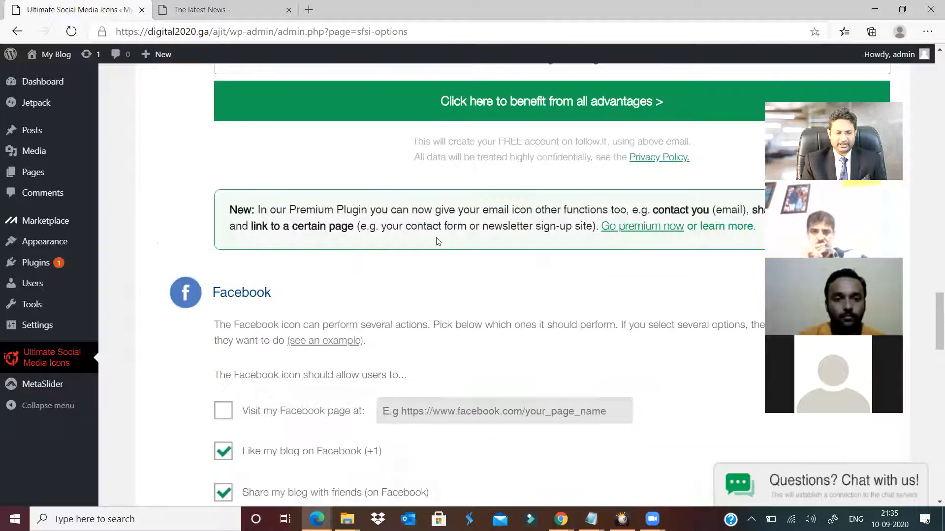
scroll(296, 277, down, 3)
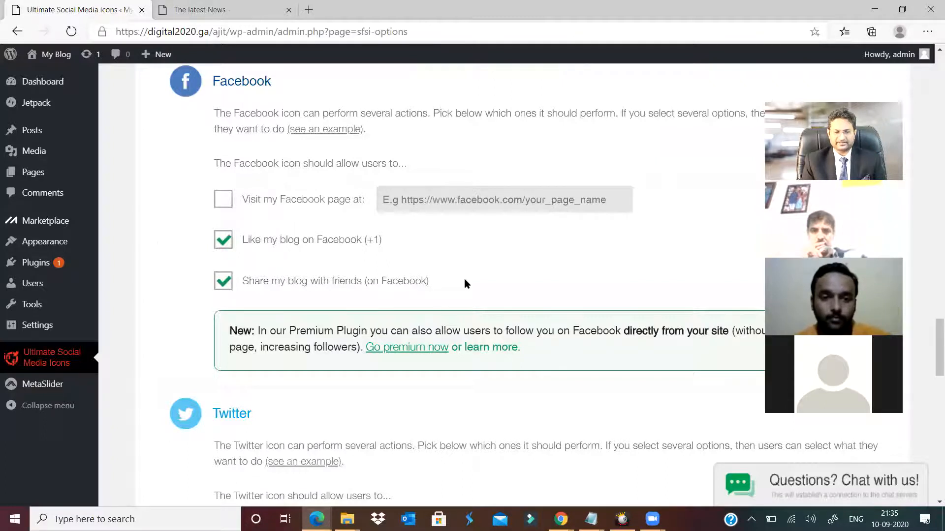
scroll(455, 274, down, 7)
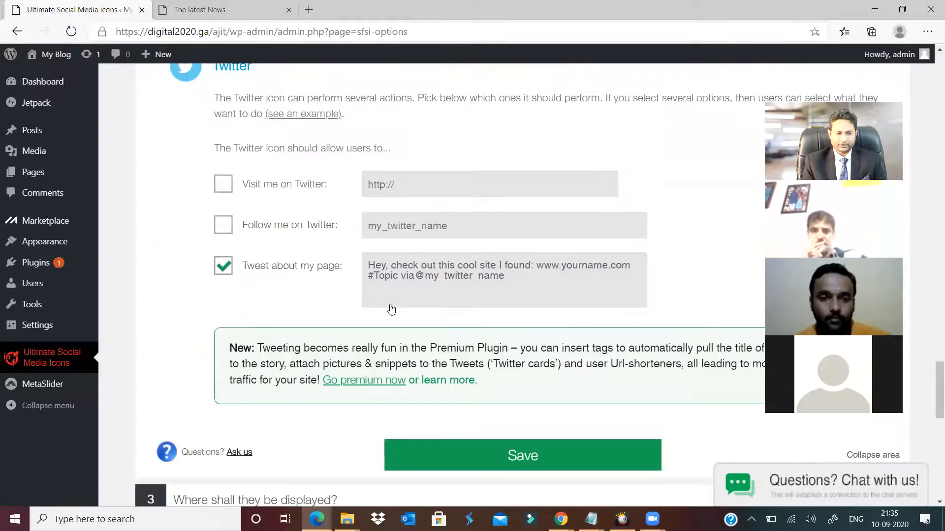
scroll(264, 205, down, 7)
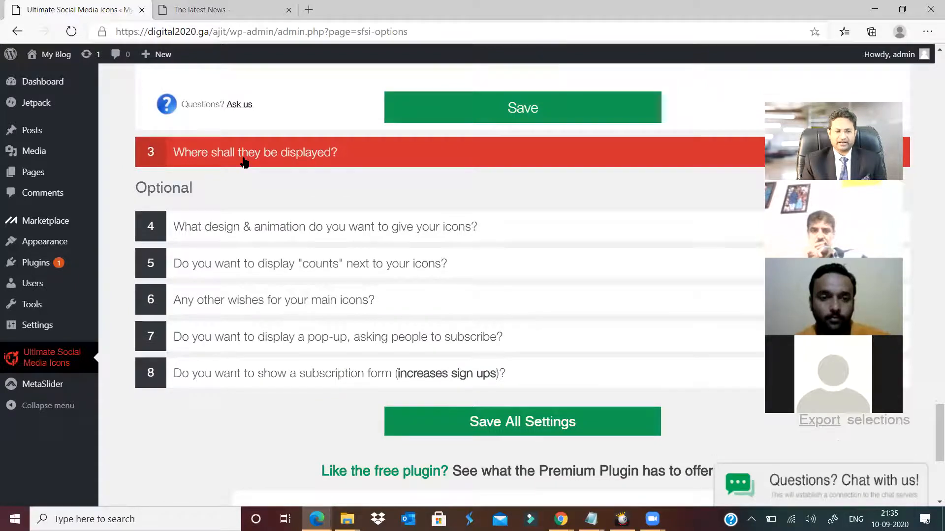
Step: Make the social icons float over the site's pages, positioned at center right
click(244, 163)
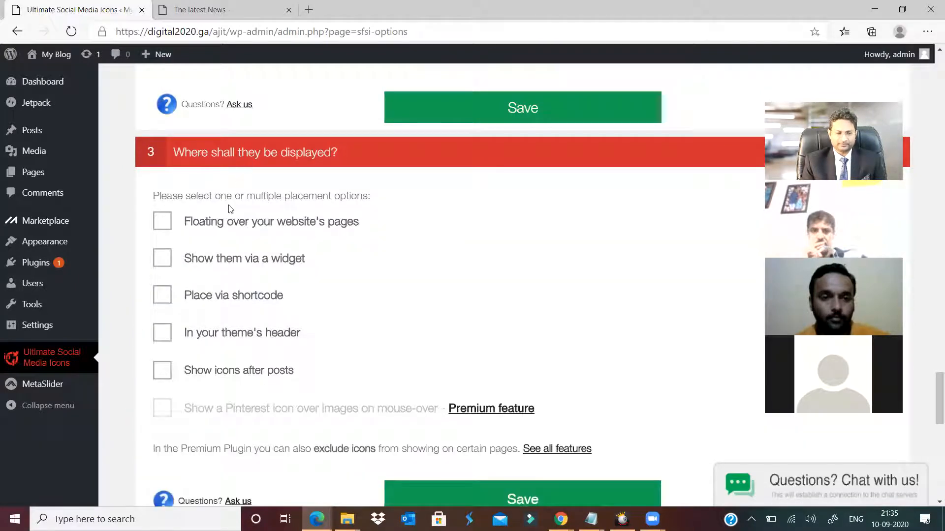
click(160, 227)
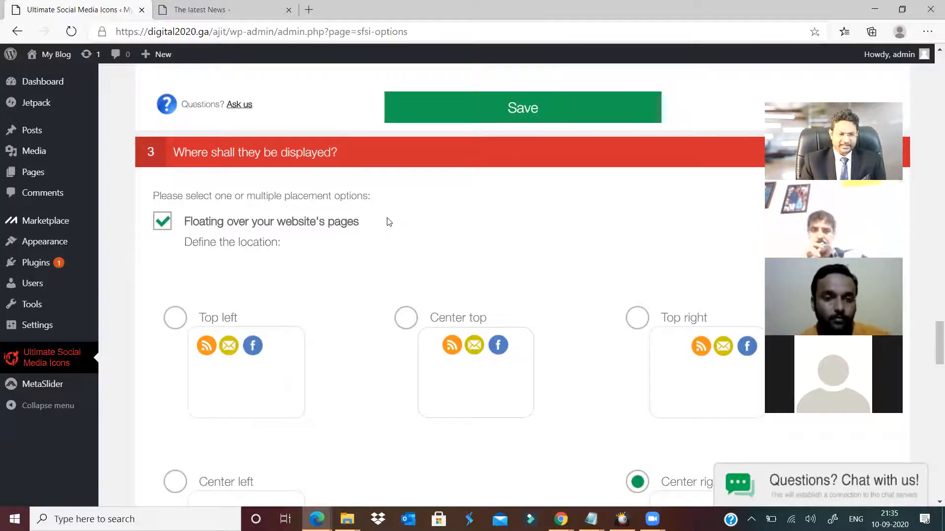
scroll(370, 255, down, 4)
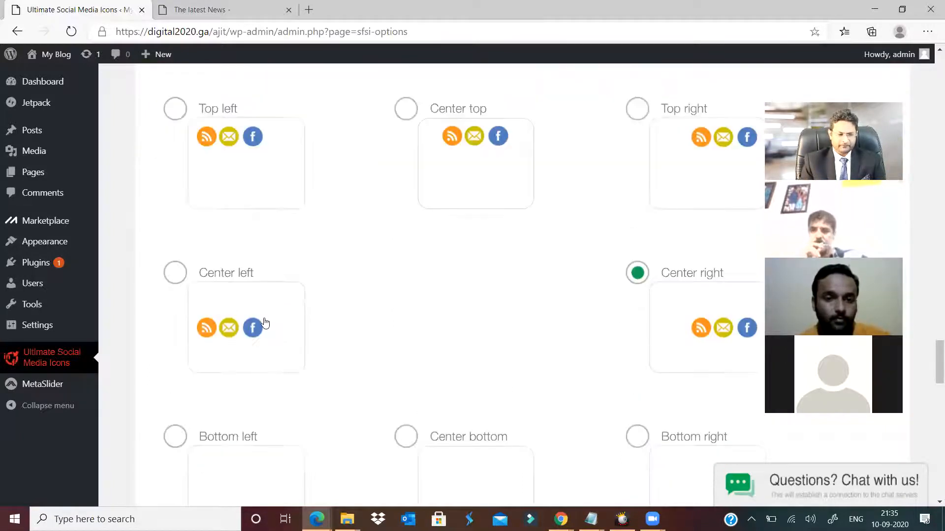
click(173, 274)
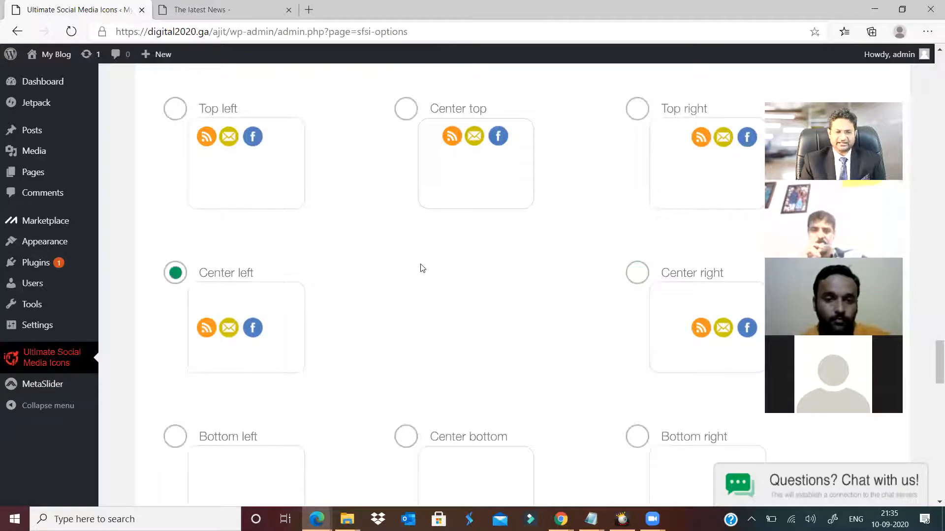
click(637, 275)
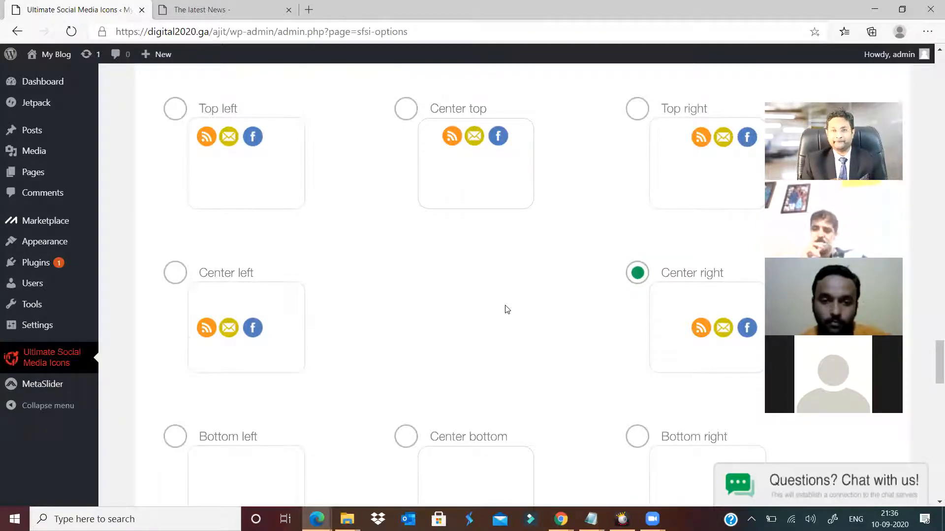
Step: Also show the icons in the theme's header and save the placement settings
scroll(501, 314, down, 12)
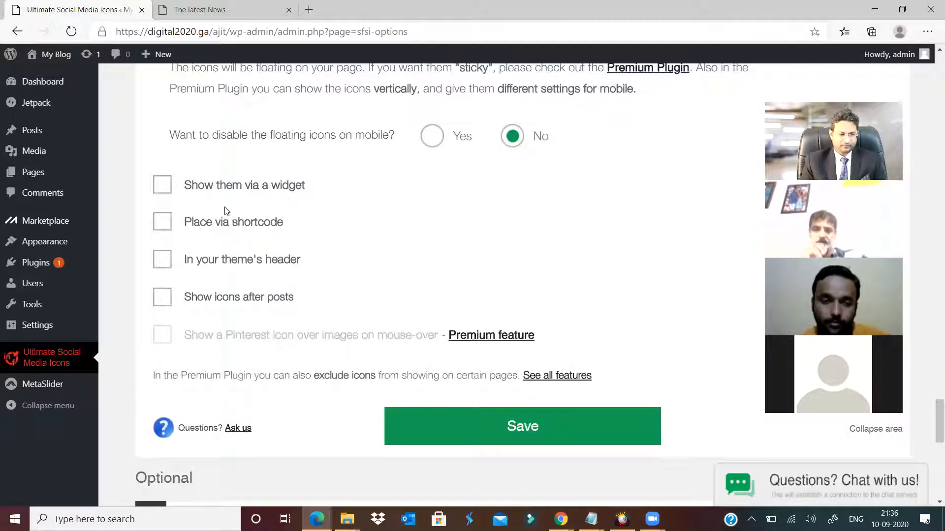
scroll(251, 265, down, 3)
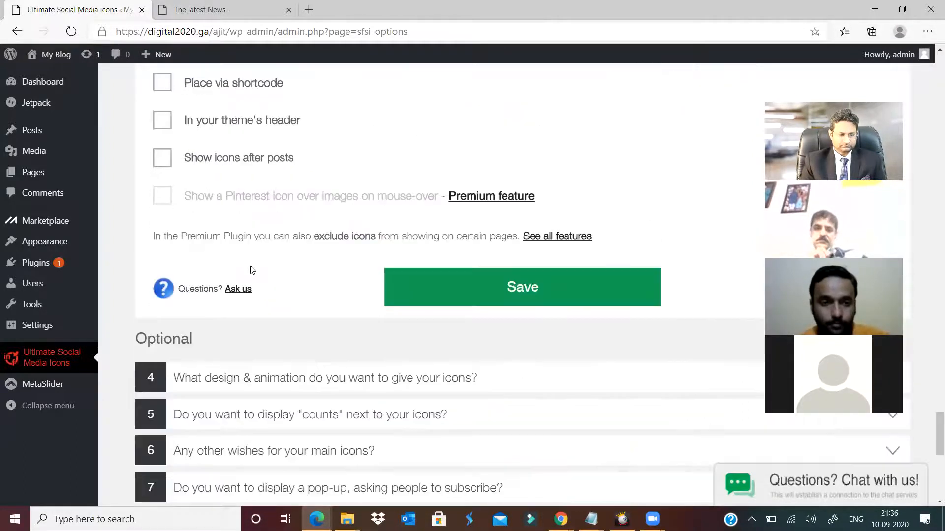
click(163, 121)
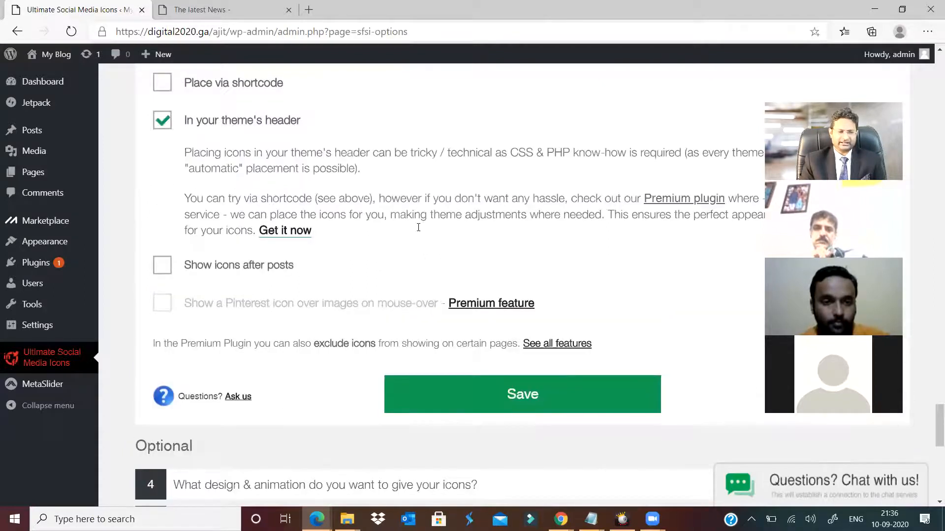
click(539, 400)
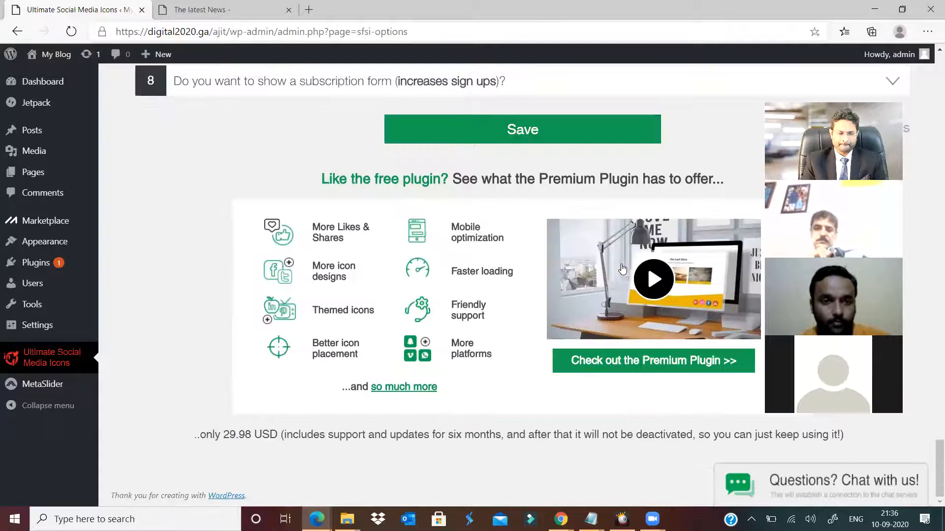
scroll(302, 148, up, 7)
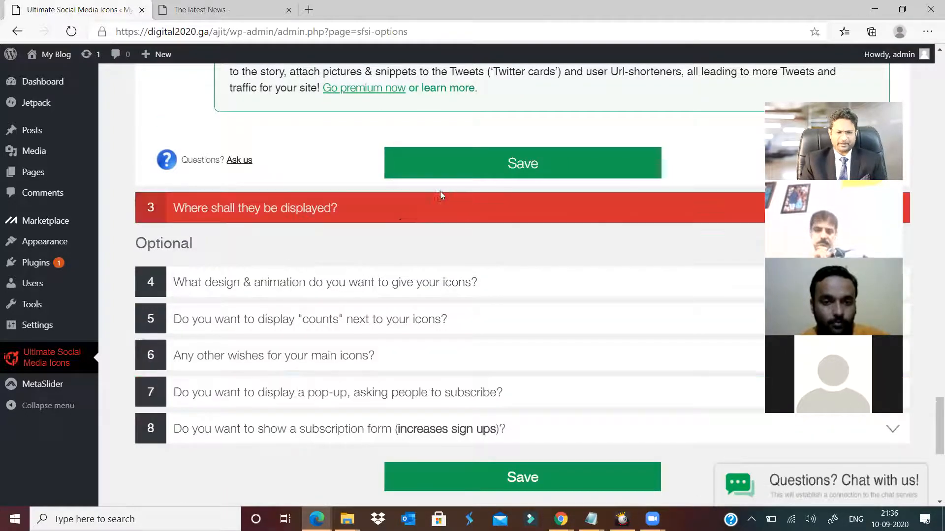
Step: Reload the live About us page in Chrome to check for the new icons
mouse_move(561, 519)
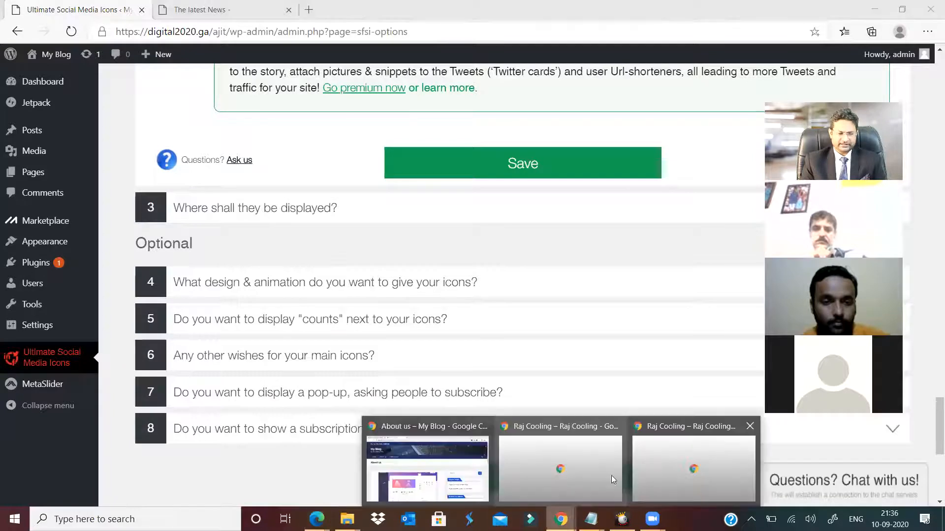
click(407, 474)
click(53, 32)
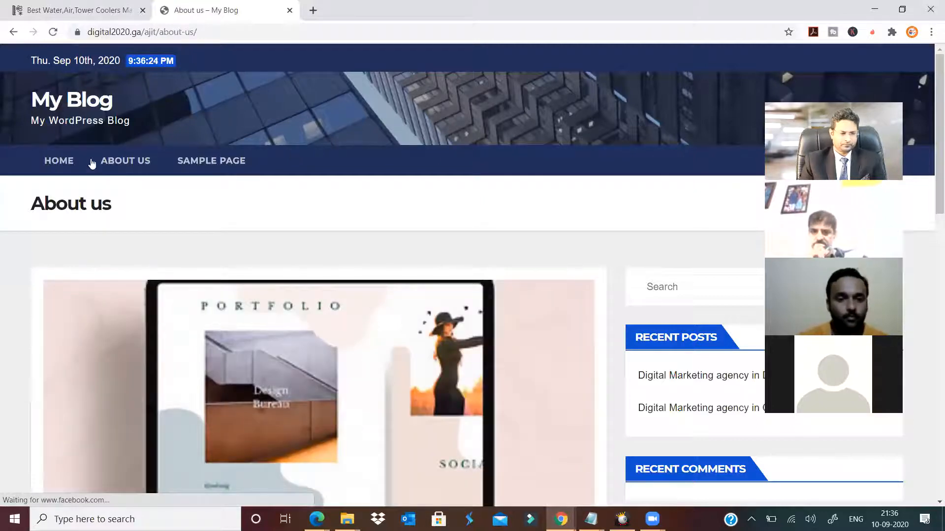
Step: From the blog home, open the 'Digital Marketing agency in Chandigarh' post and find its share icons
click(56, 167)
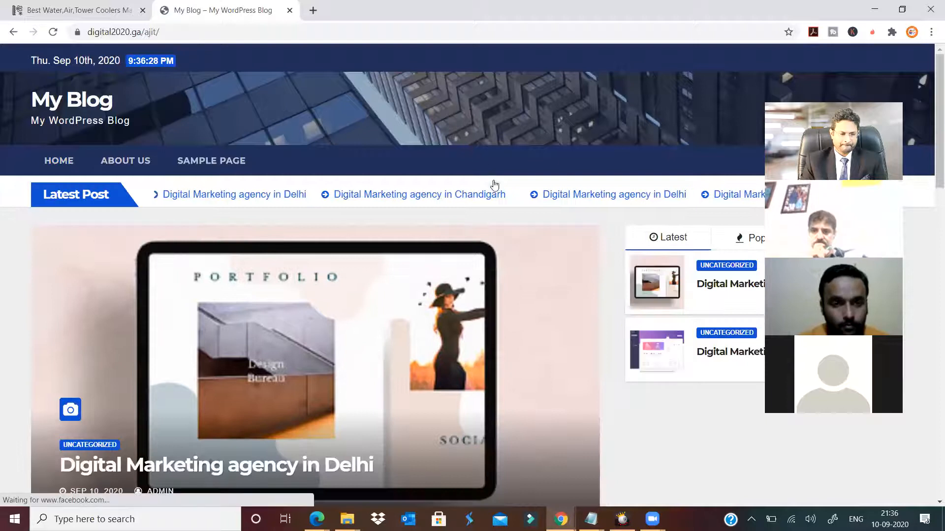
scroll(381, 231, down, 9)
scroll(343, 248, up, 5)
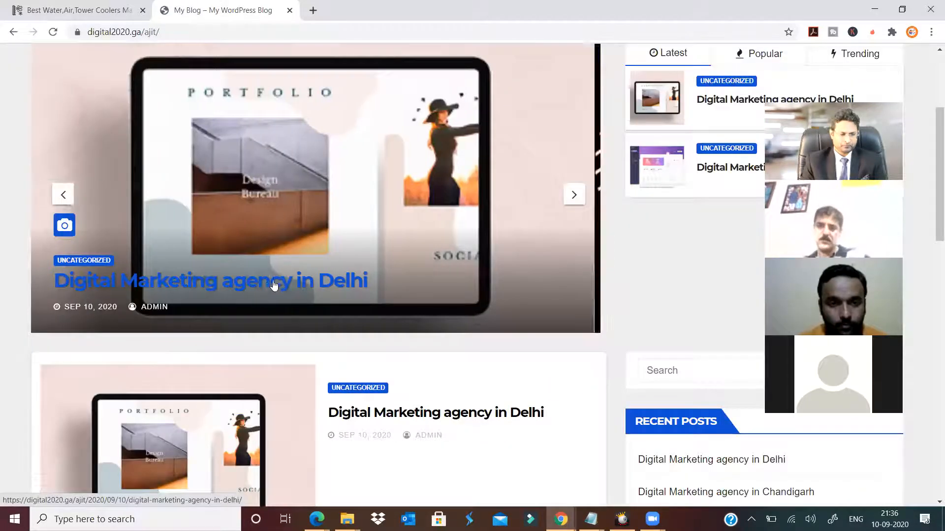
click(306, 290)
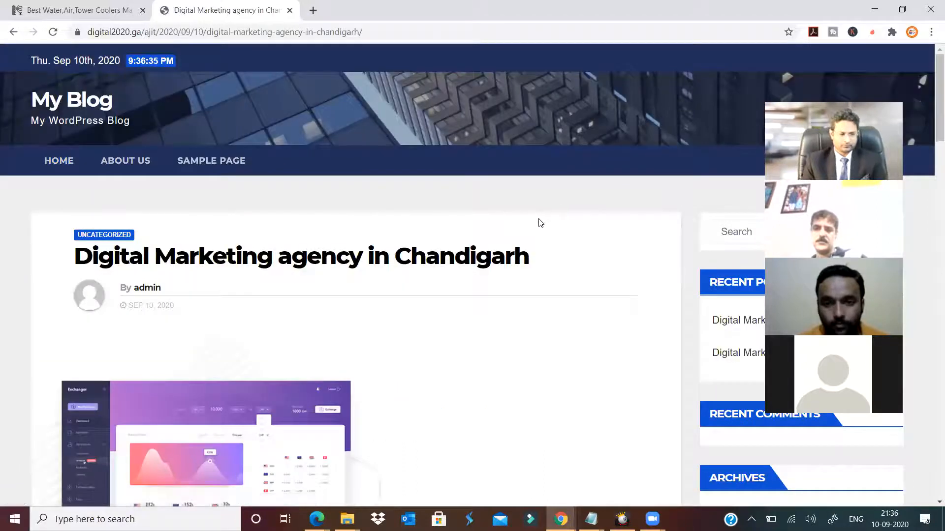
scroll(542, 222, down, 15)
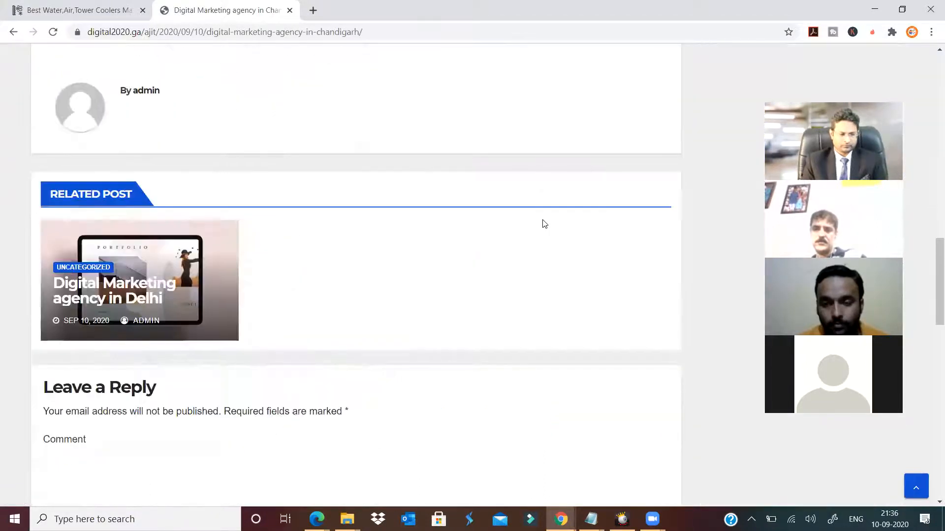
scroll(544, 224, up, 6)
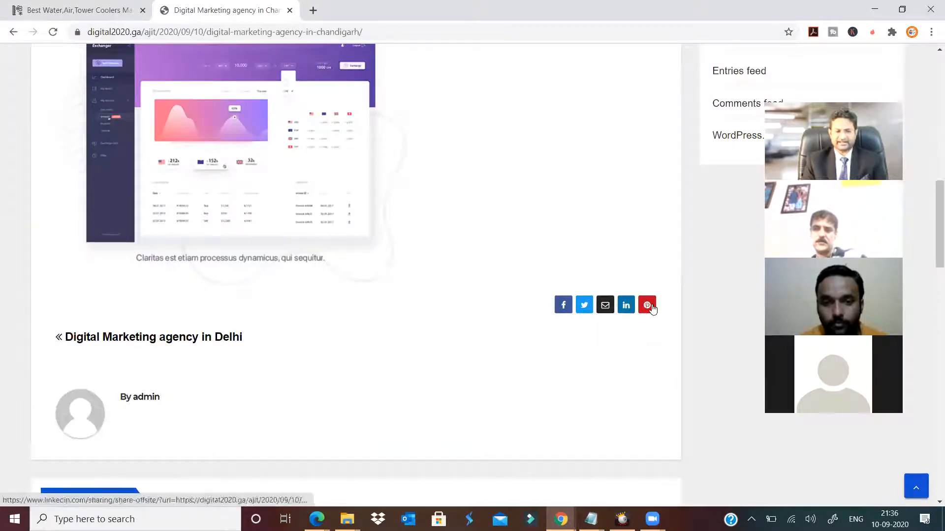
Step: Share the Chandigarh post via its Facebook icon, then go back to the blog post tab
click(563, 307)
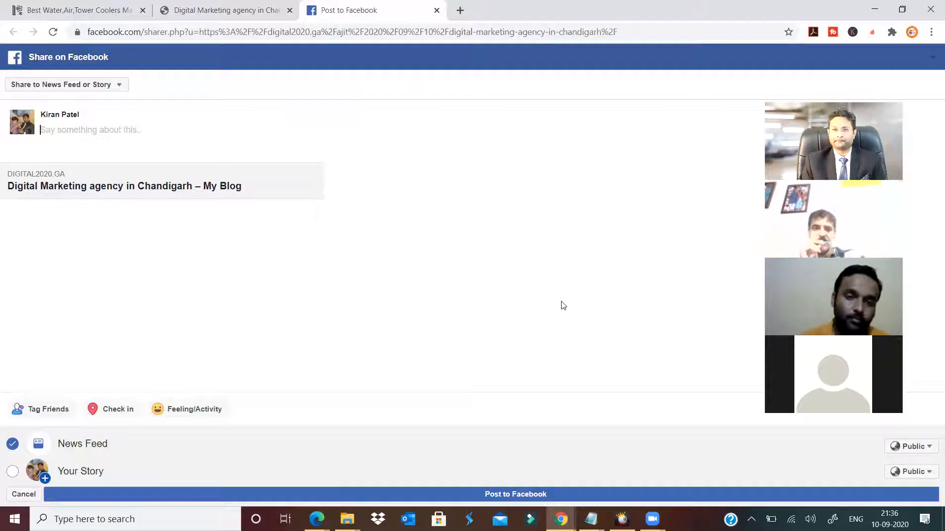
click(238, 15)
scroll(560, 267, up, 3)
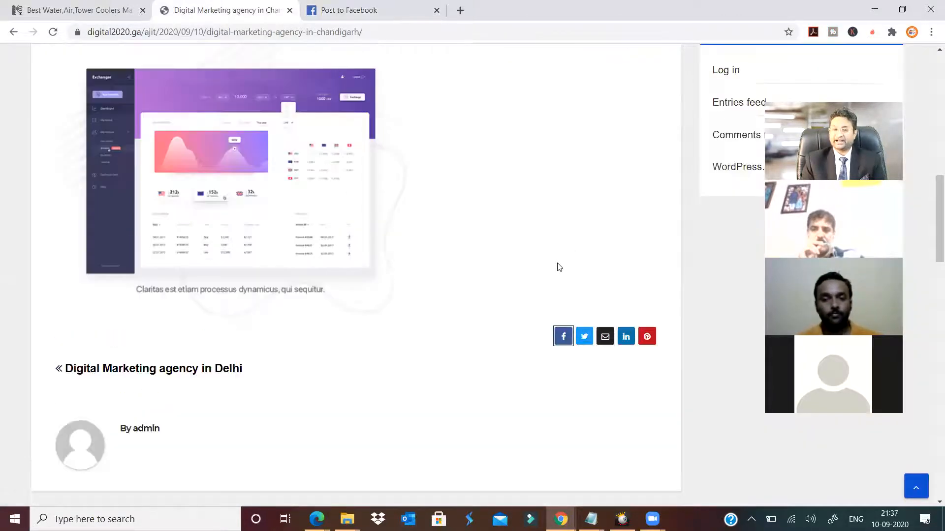
scroll(559, 267, up, 10)
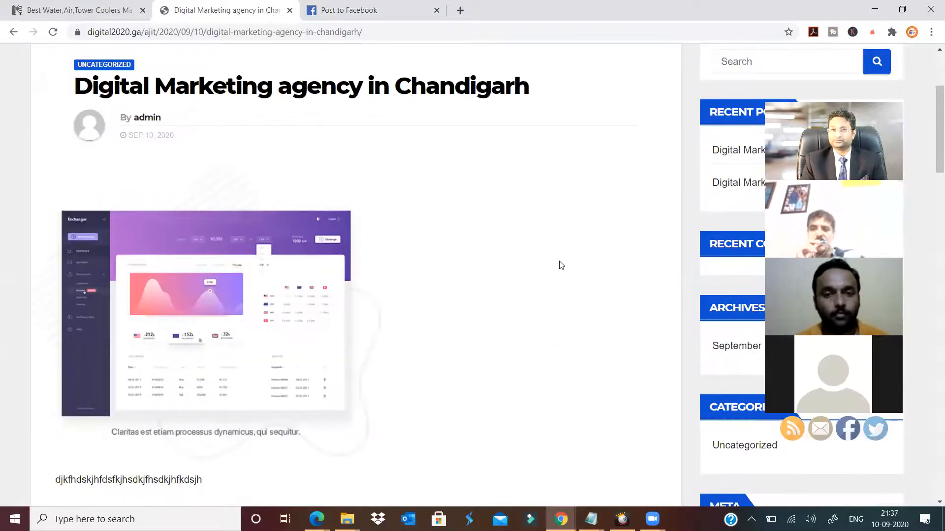
scroll(931, 227, down, 5)
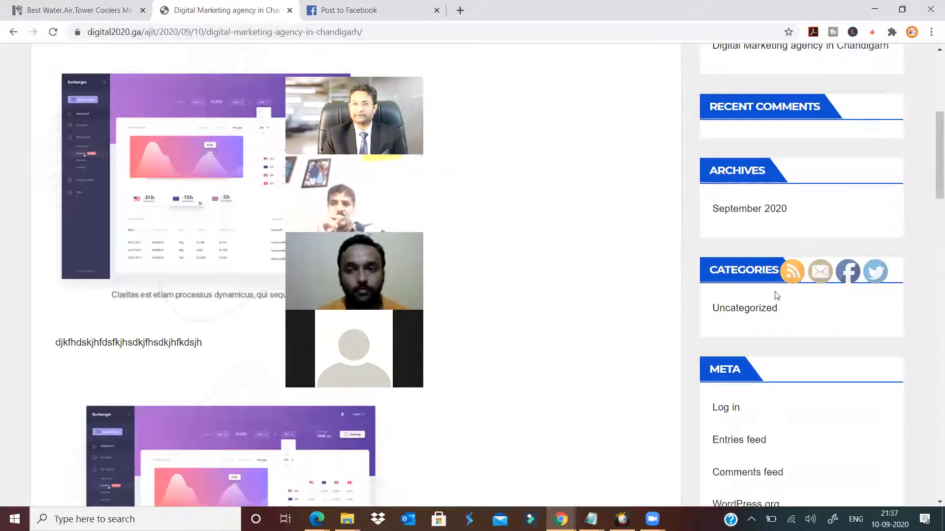
scroll(776, 295, up, 2)
scroll(852, 281, down, 2)
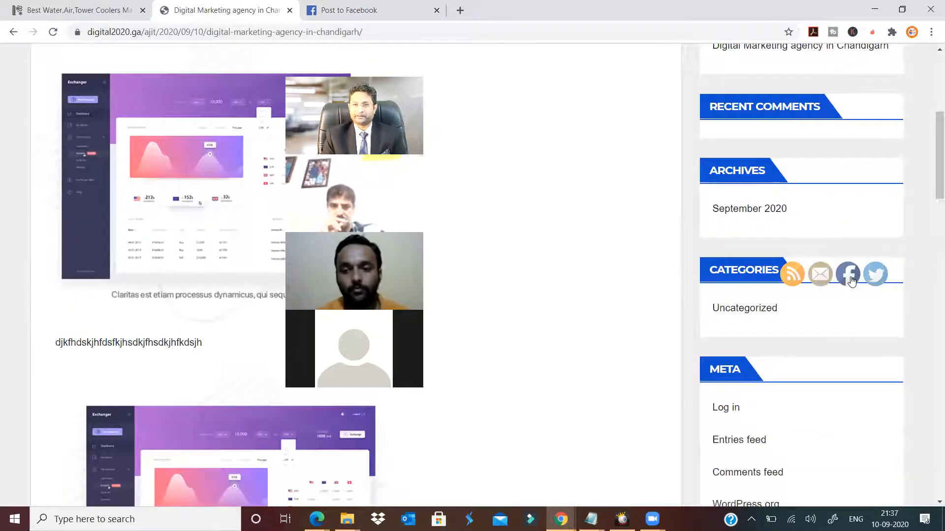
mouse_move(852, 280)
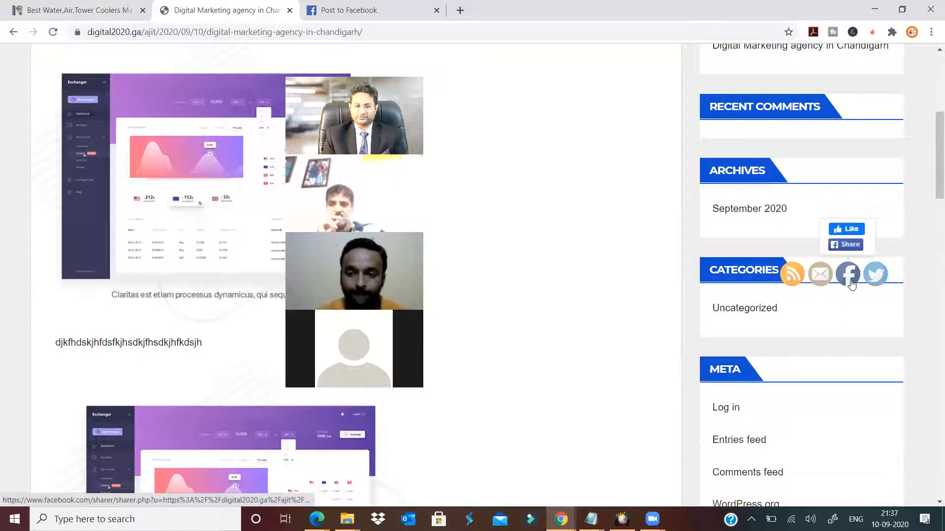
click(852, 284)
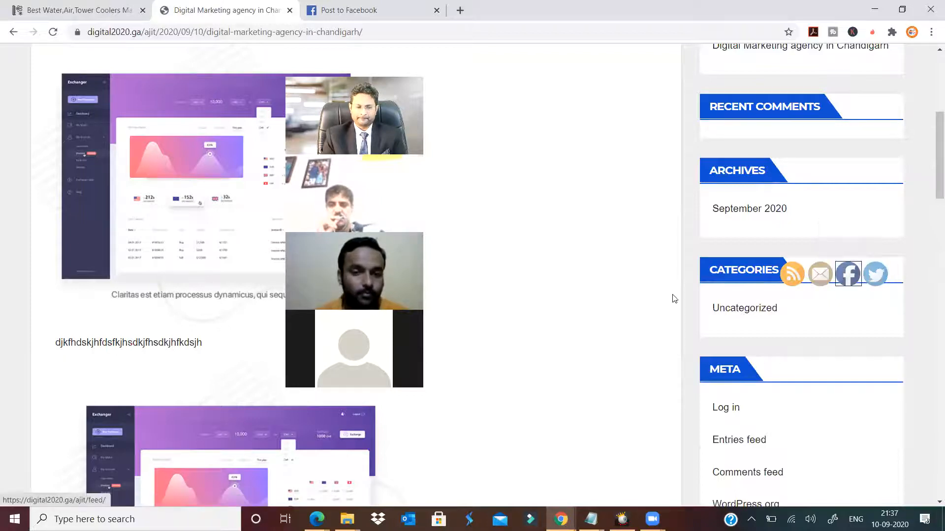
click(820, 274)
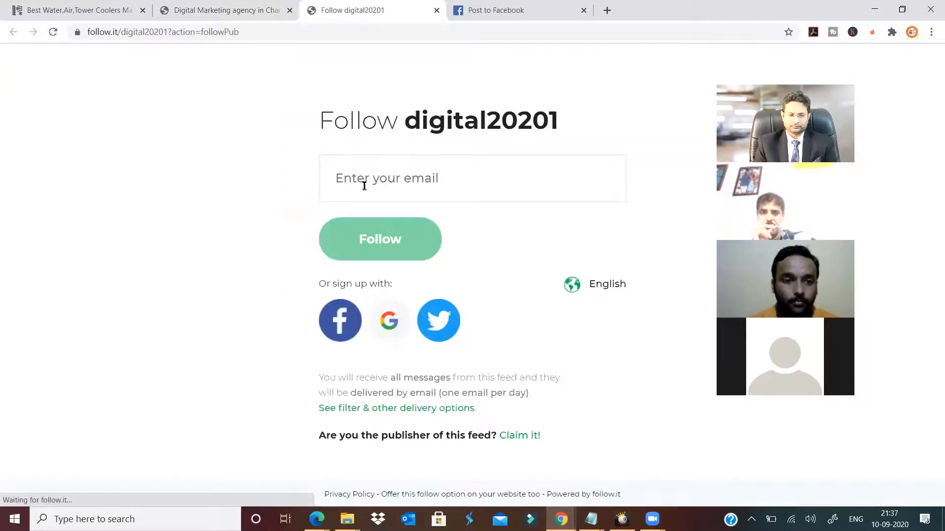
click(436, 11)
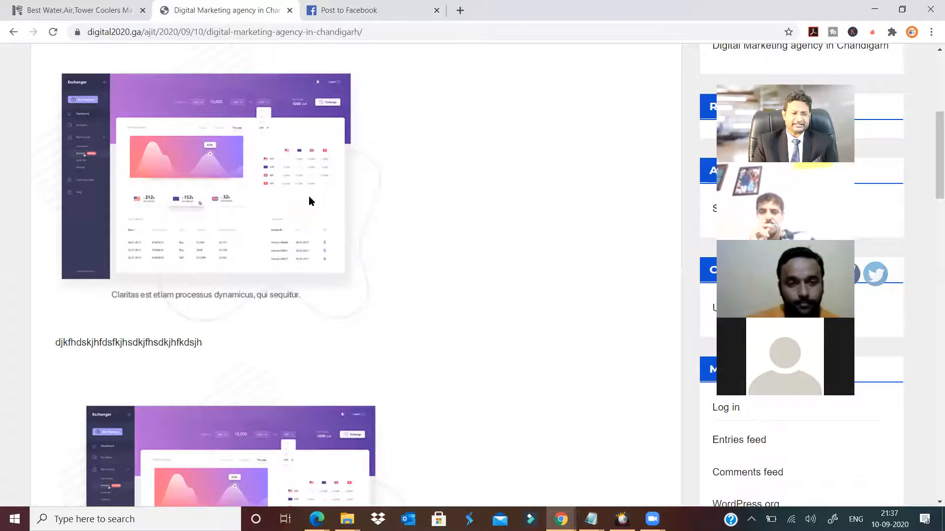
scroll(309, 197, up, 6)
click(317, 519)
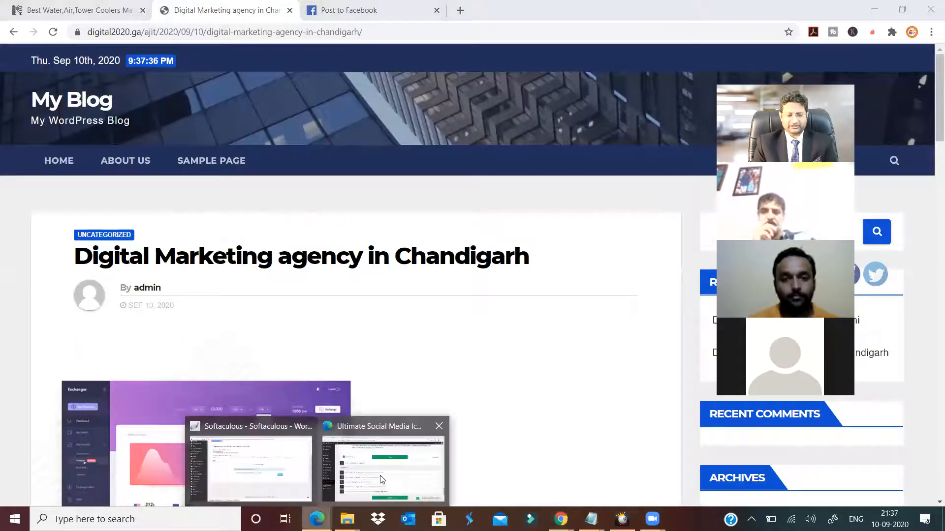
Step: Leave the social icons settings for the admin Dashboard > Home
click(382, 472)
scroll(158, 233, up, 8)
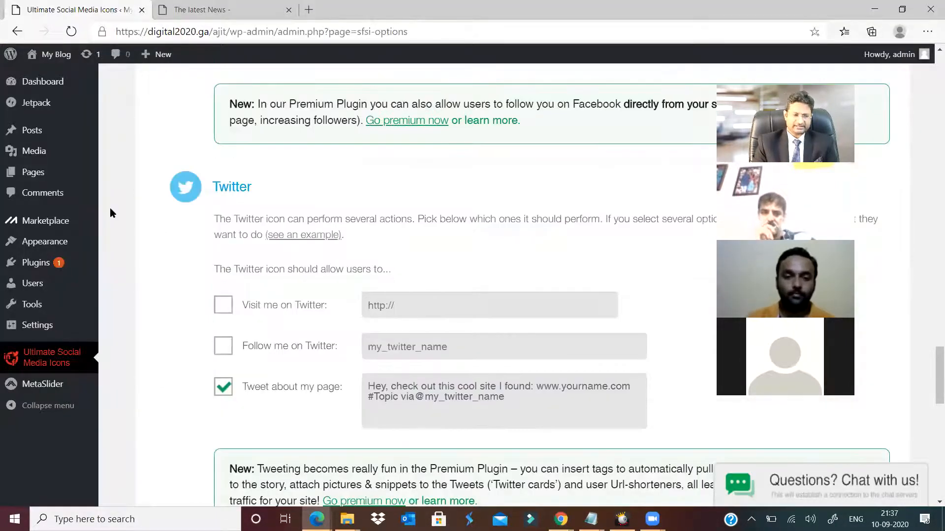
scroll(123, 78, up, 10)
mouse_move(43, 81)
click(118, 84)
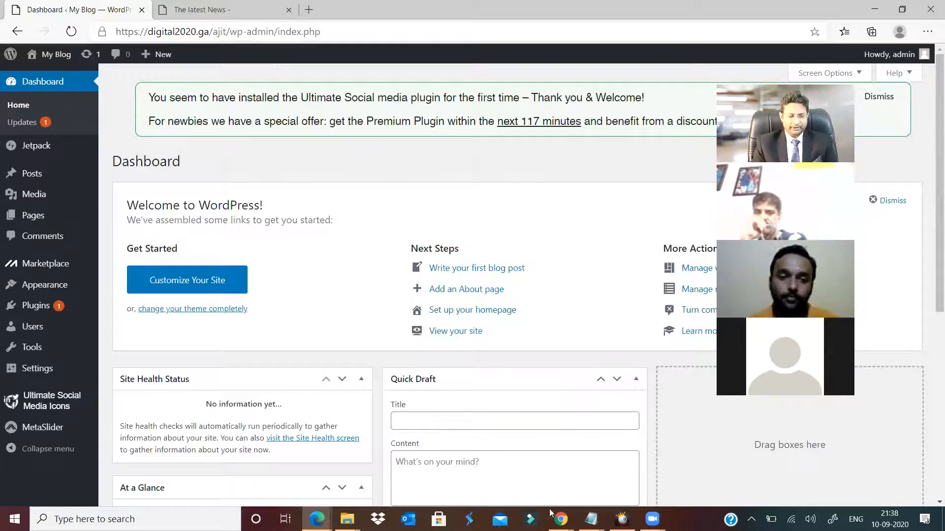
Step: Briefly view the live Chandigarh post, then return to the WordPress admin Dashboard
mouse_move(561, 518)
click(430, 487)
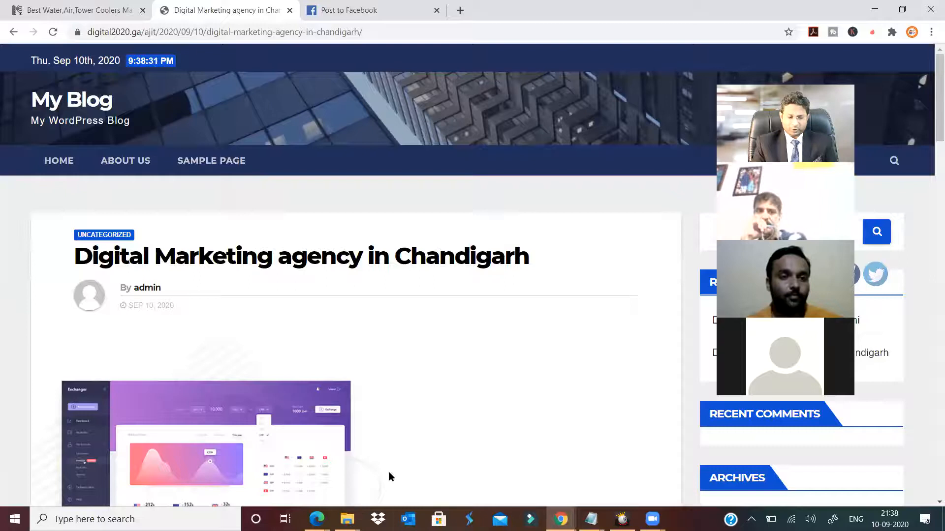
click(316, 519)
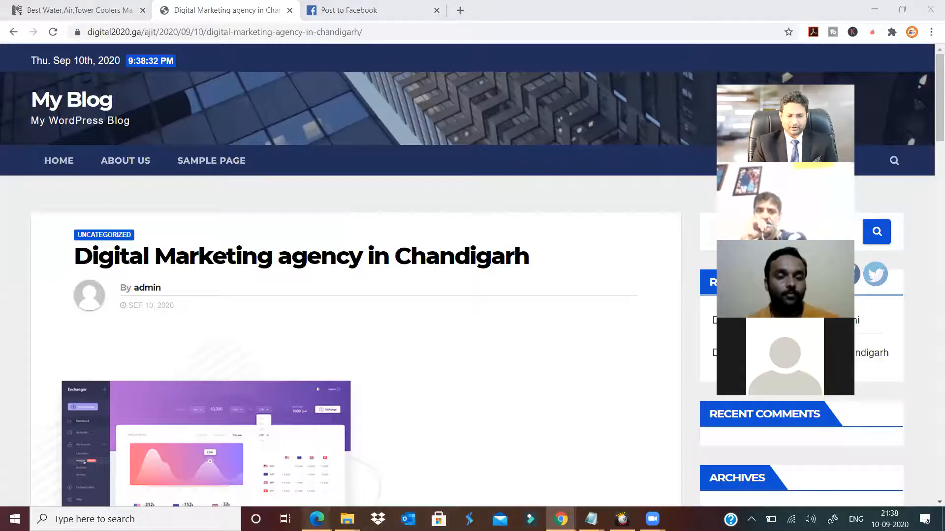
click(373, 482)
mouse_move(48, 290)
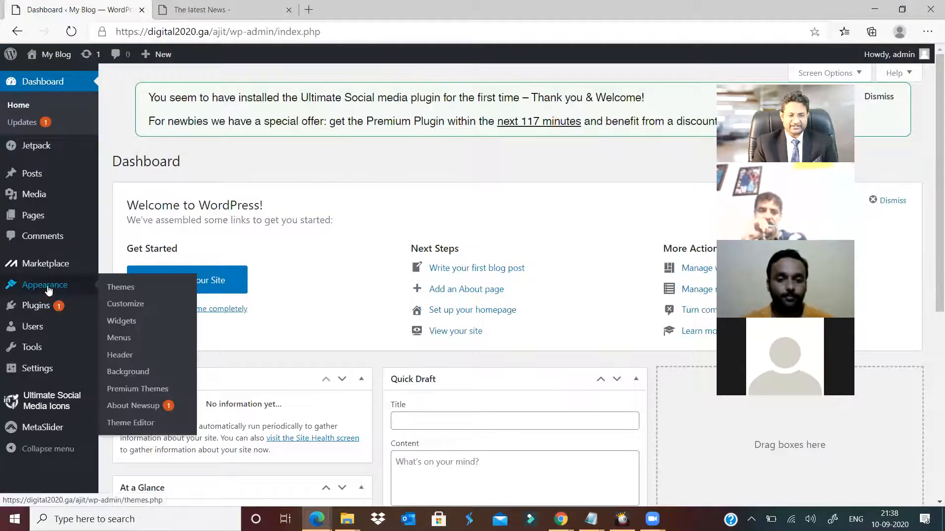
Step: On the Menus screen, create a menu named main_menu with Primary menu ticked as its location
click(130, 339)
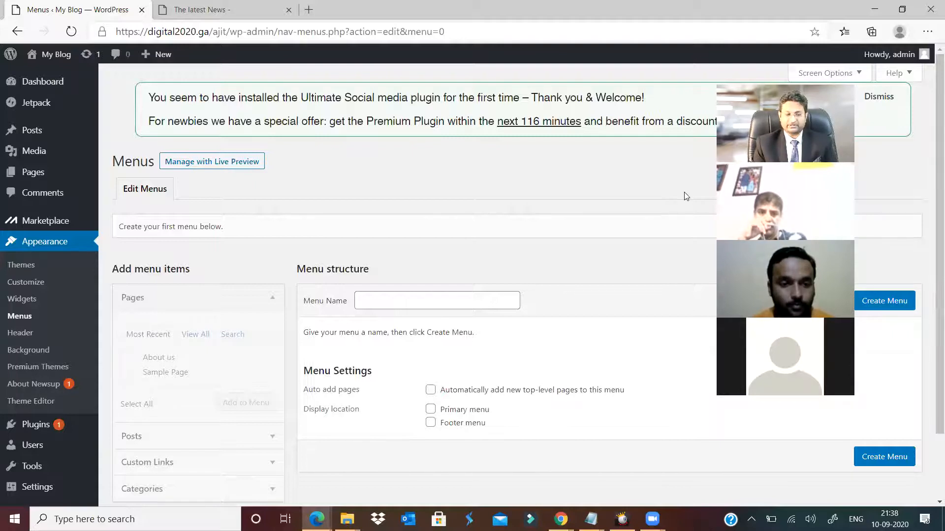
click(882, 303)
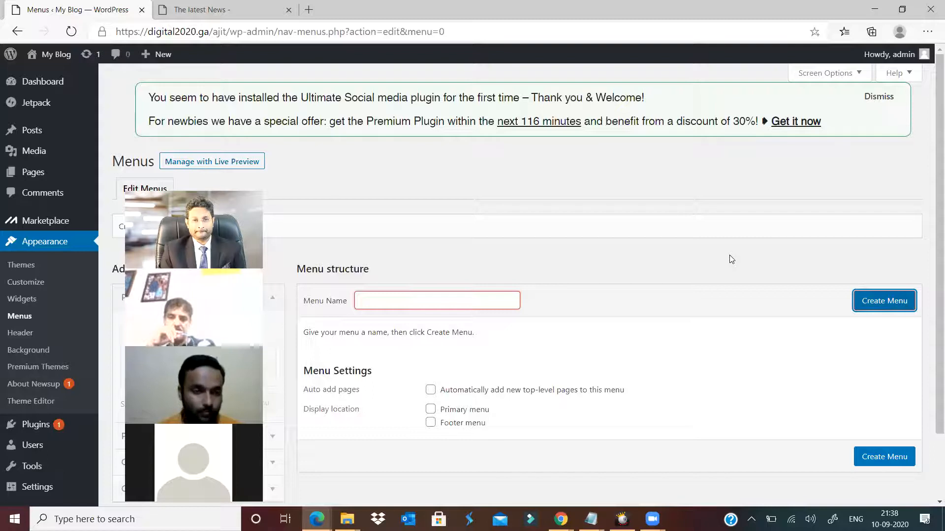
click(407, 301)
text(main_menu)
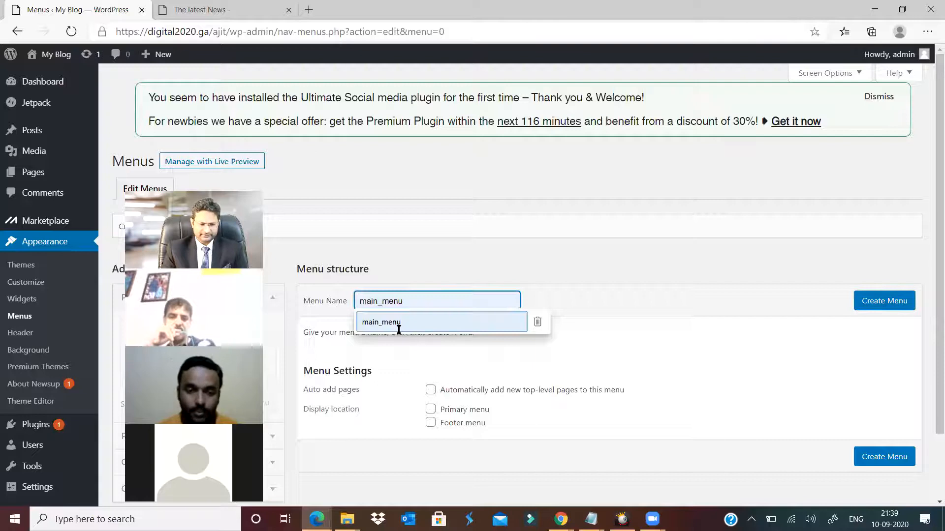
click(381, 322)
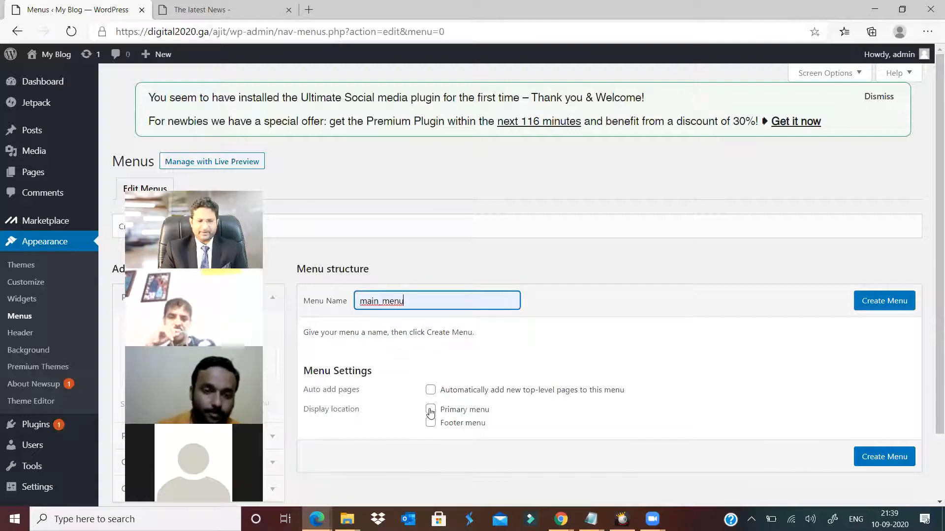
click(430, 410)
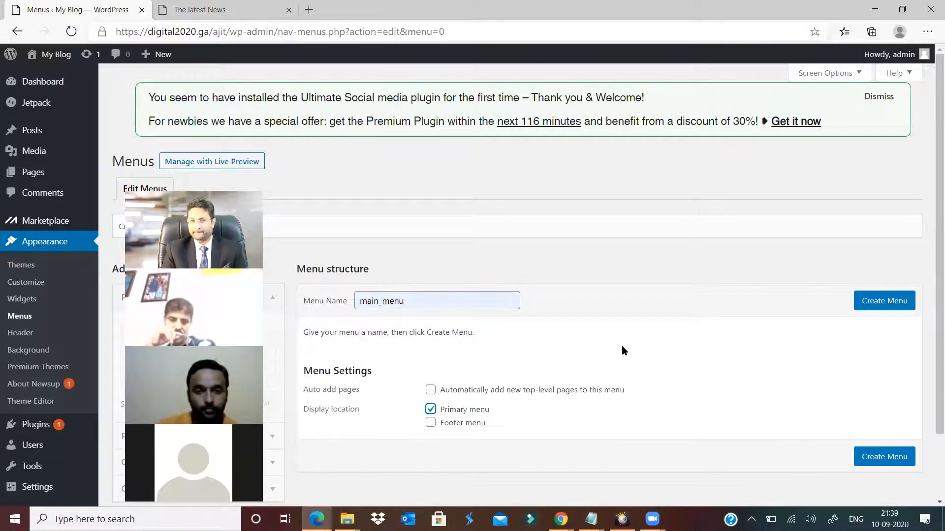
click(892, 307)
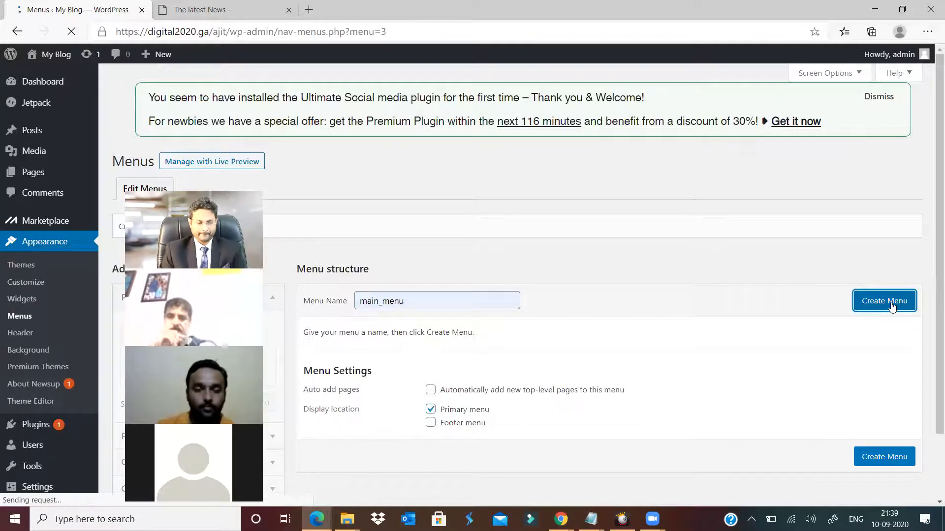
Step: Add the About us page to main_menu
scroll(587, 340, down, 2)
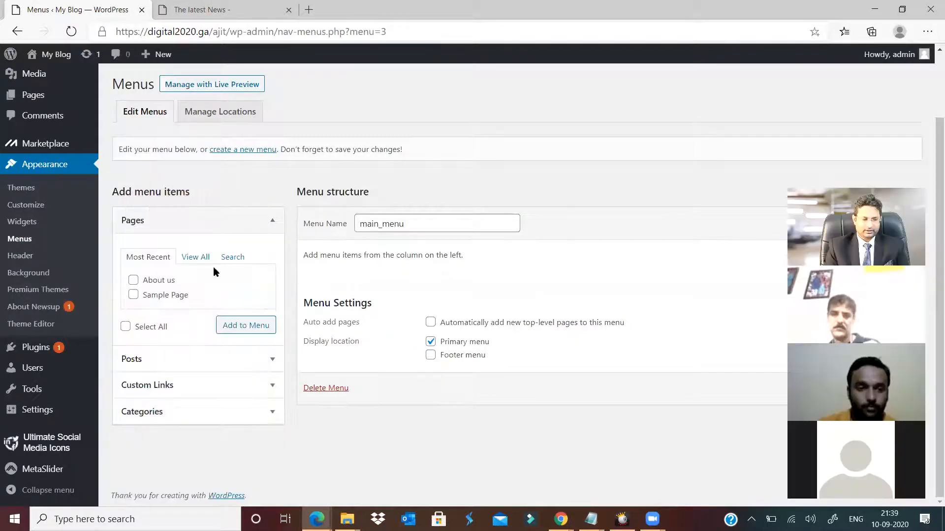
click(133, 283)
click(258, 330)
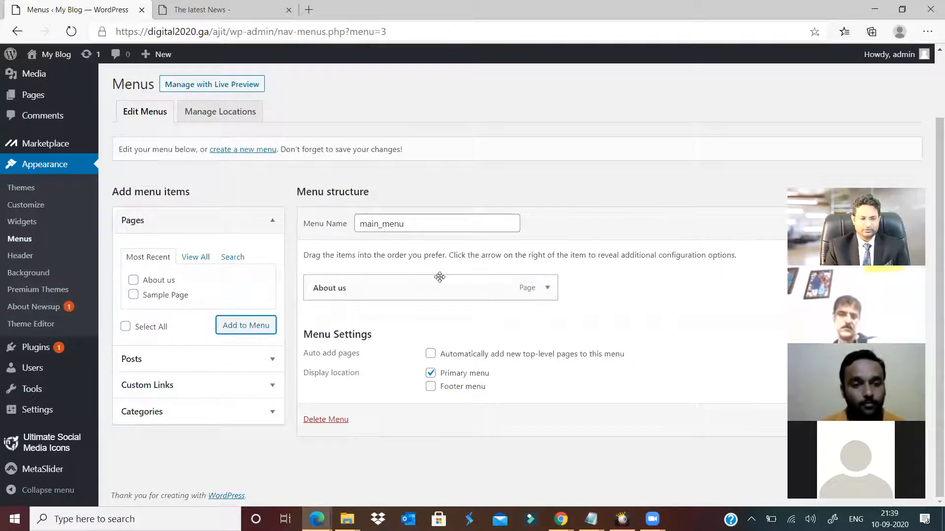
Step: Add both Digital Marketing agency posts, save main_menu, and bring up the live Chandigarh post
click(277, 364)
scroll(228, 363, up, 2)
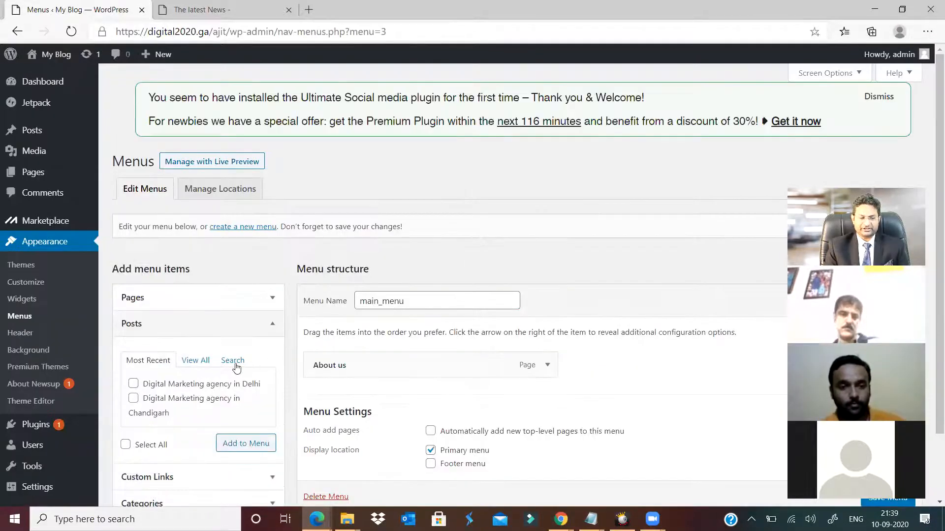
click(133, 385)
click(133, 399)
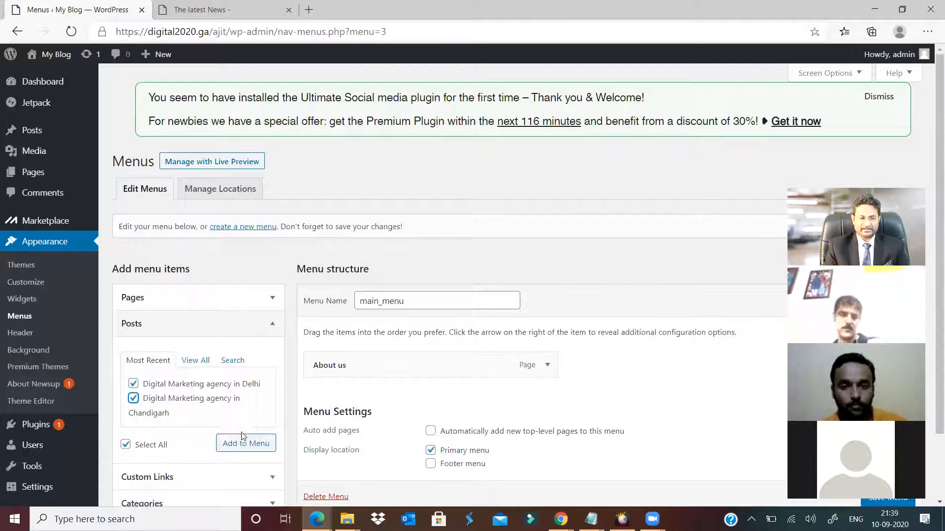
click(260, 445)
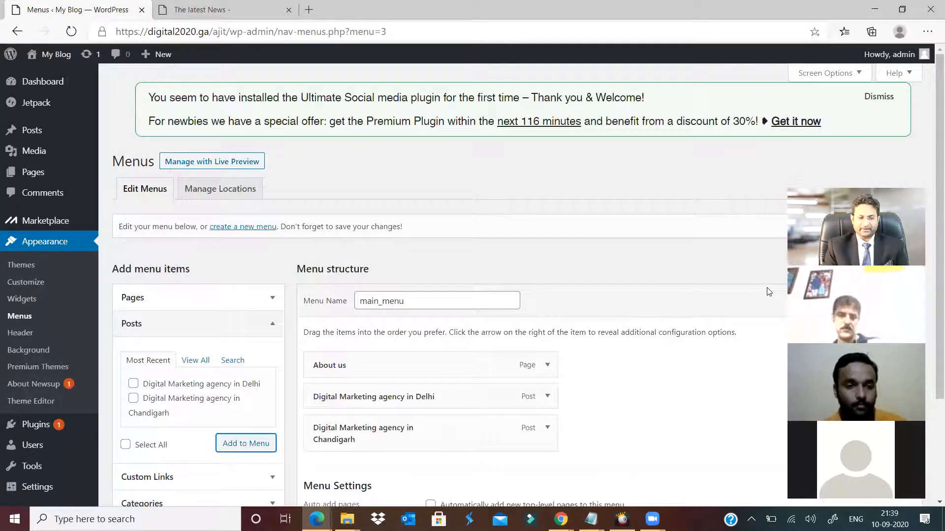
click(887, 300)
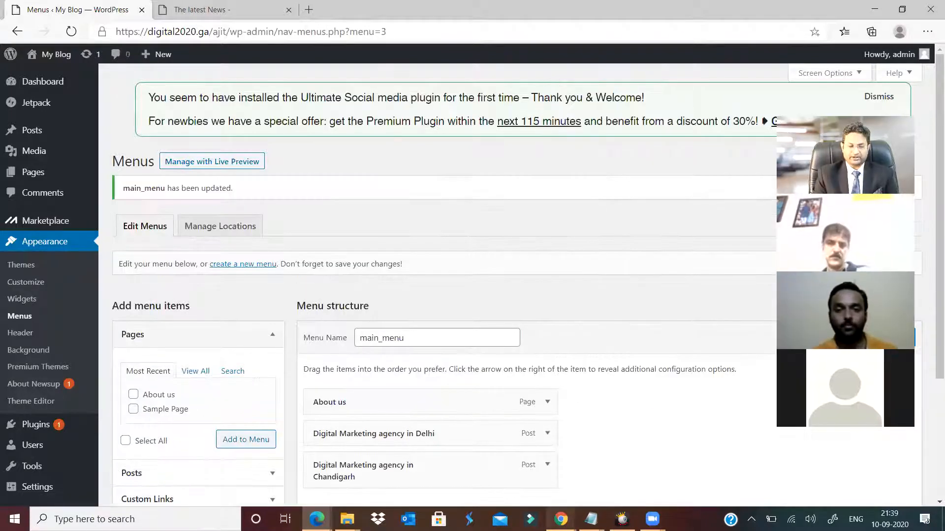
mouse_move(561, 520)
click(442, 497)
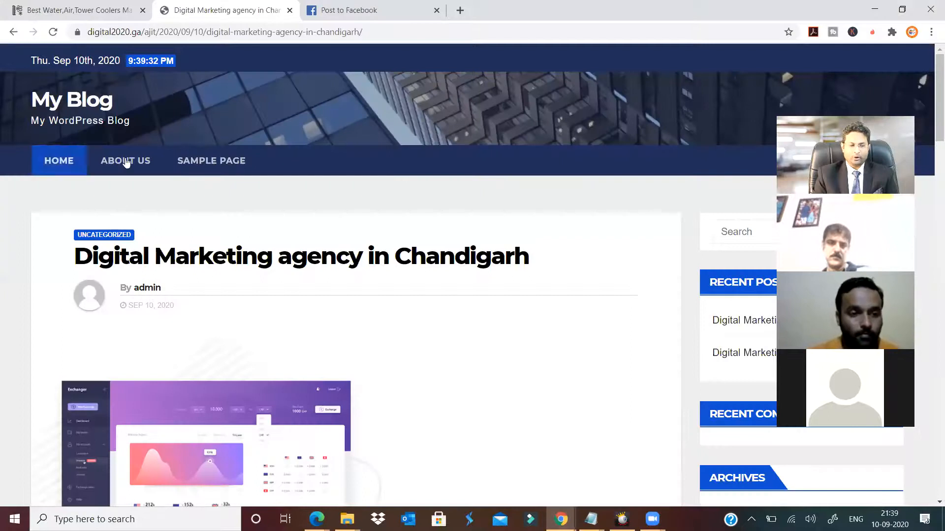
Step: Reload the Chandigarh post to see the new menu items, then return to the Menus editor
click(53, 32)
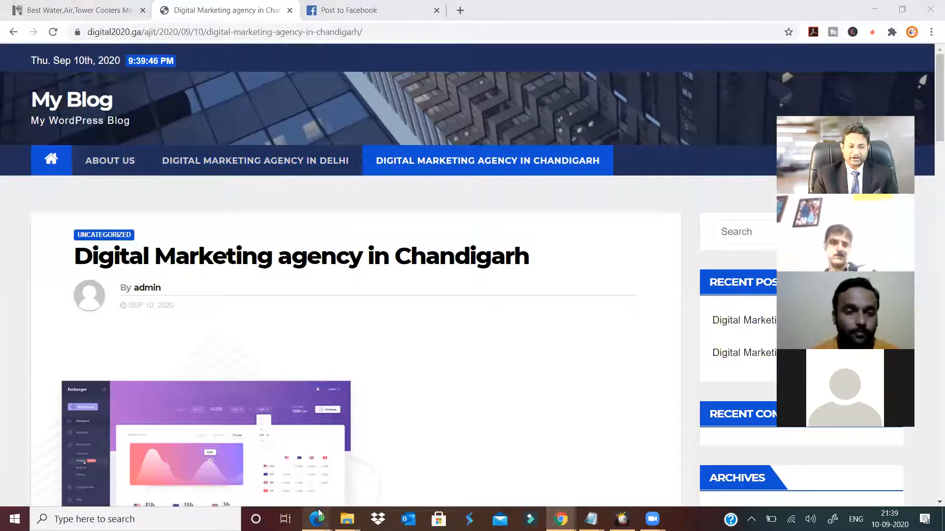
mouse_move(318, 512)
click(383, 467)
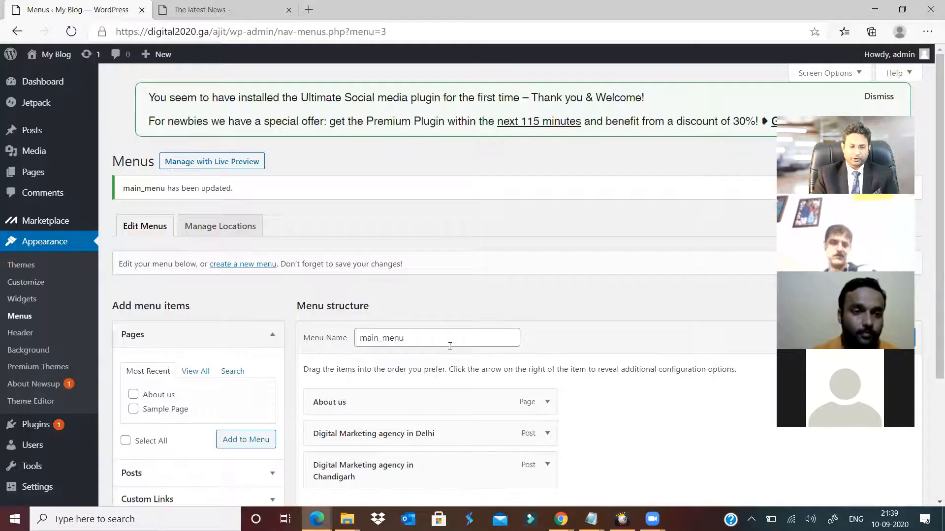
Step: Move About us after the Chandigarh item, nest the Delhi post beneath it, and save main_menu
scroll(386, 241, down, 3)
drag(393, 232, 401, 334)
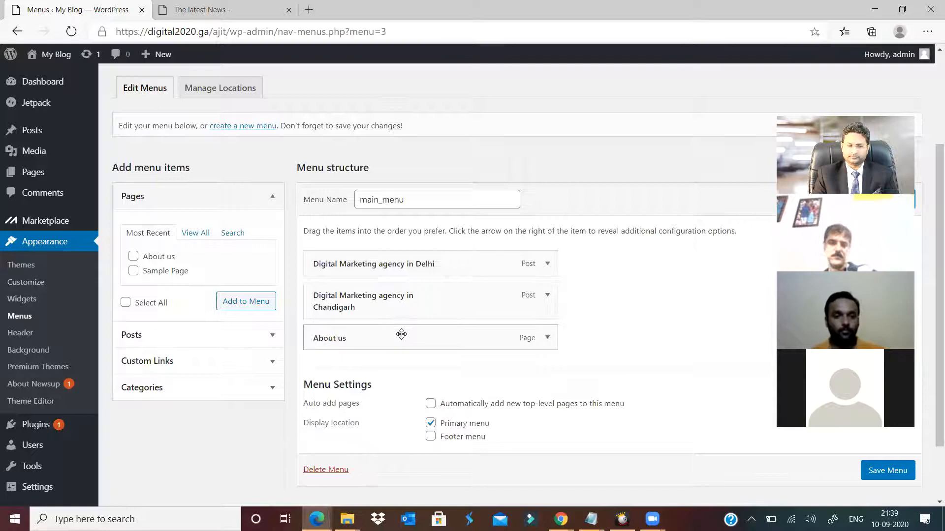
drag(490, 335, 492, 334)
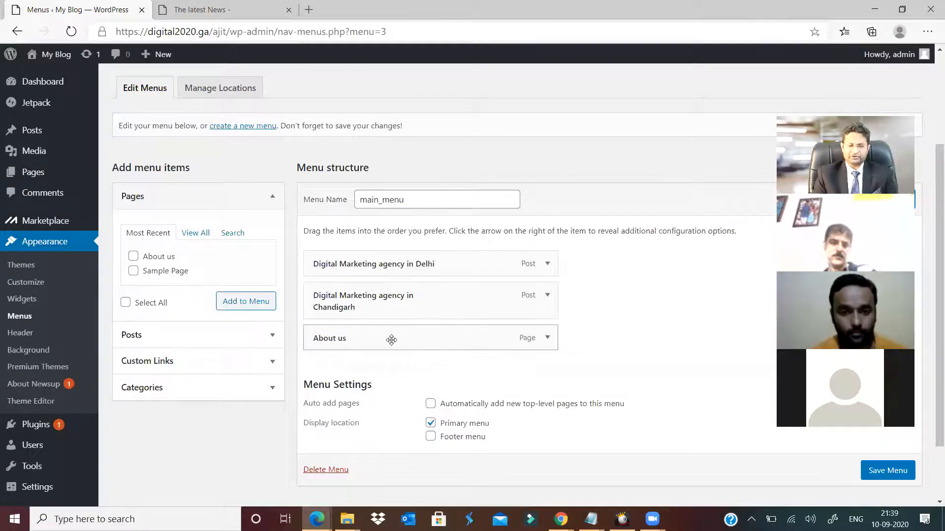
drag(428, 265, 556, 337)
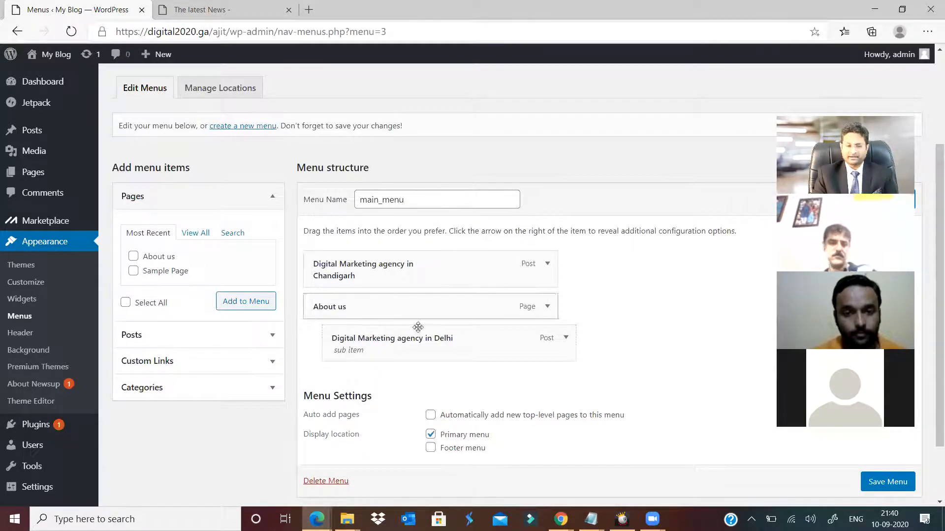
click(885, 482)
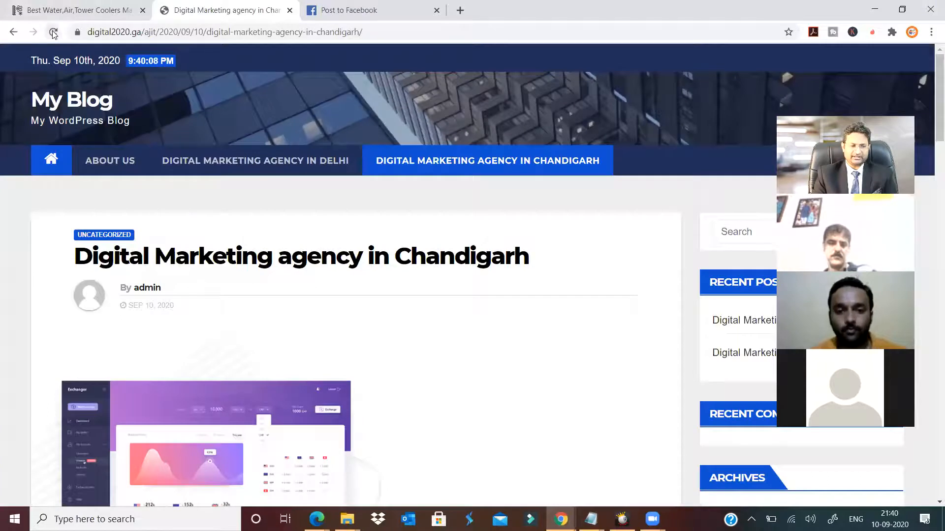
Step: Reload the blog and open the Delhi post from the About Us submenu
click(53, 32)
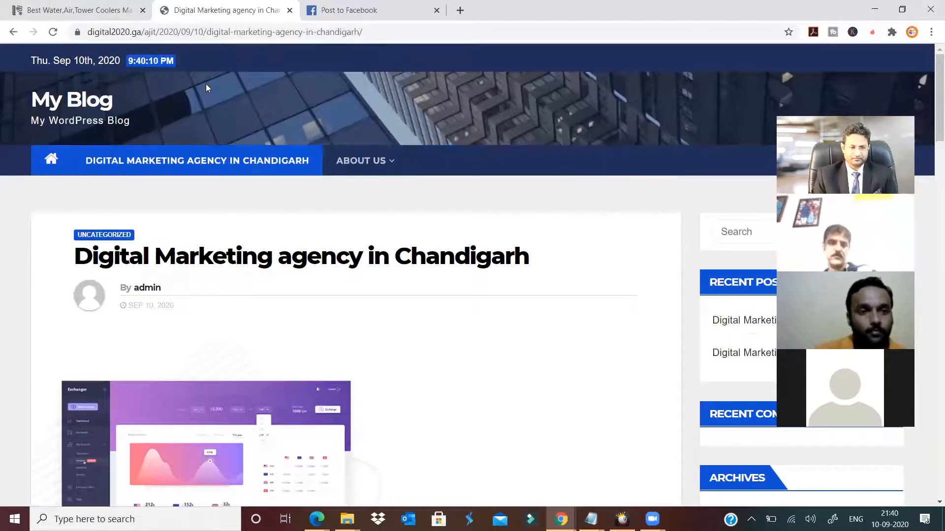
mouse_move(379, 160)
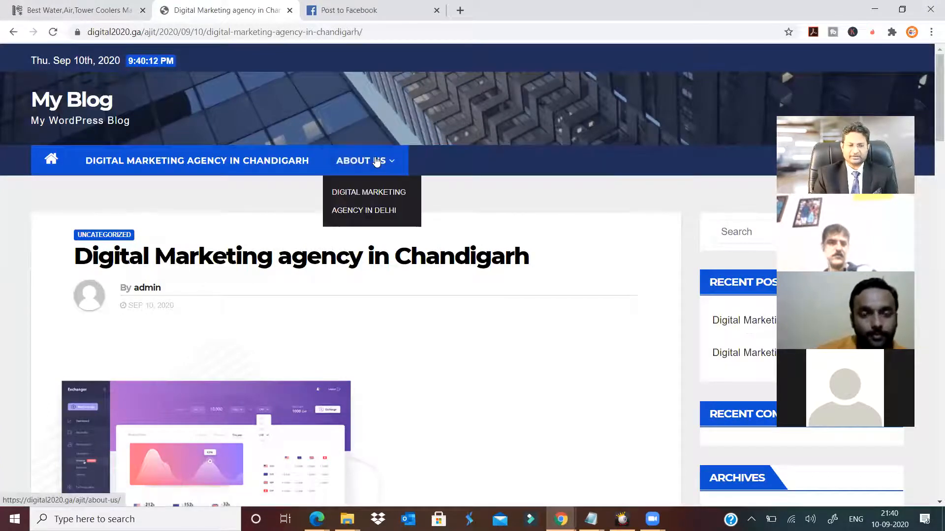
click(370, 201)
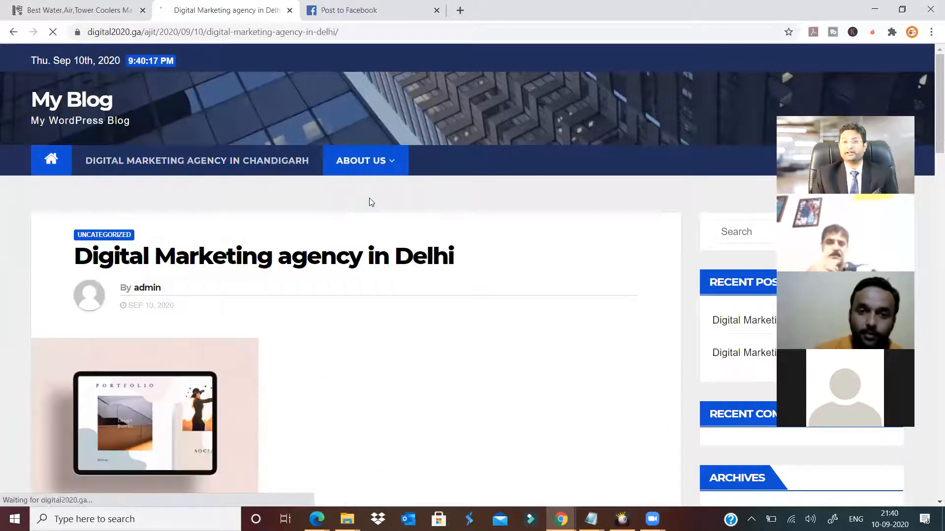
Step: Scroll through the live Delhi post, then switch to the Softaculous installation-success window
scroll(312, 330, down, 6)
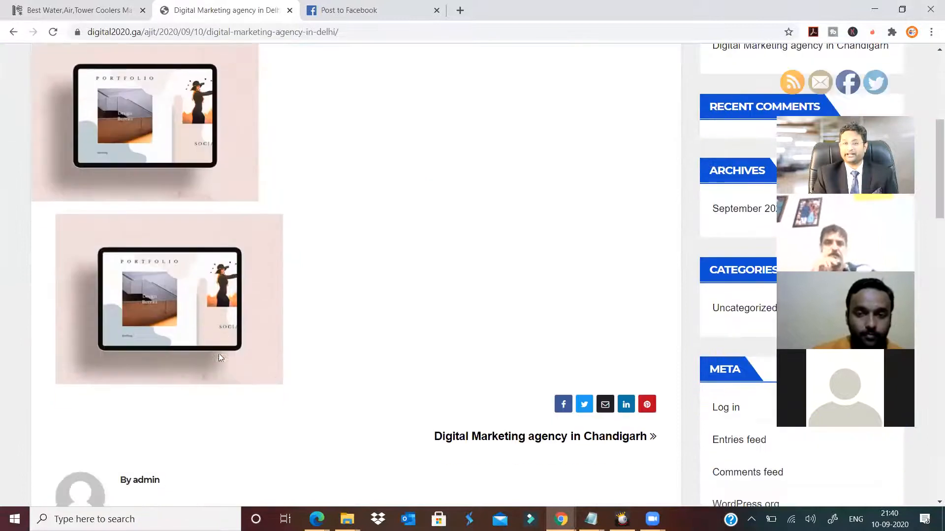
scroll(197, 308, up, 6)
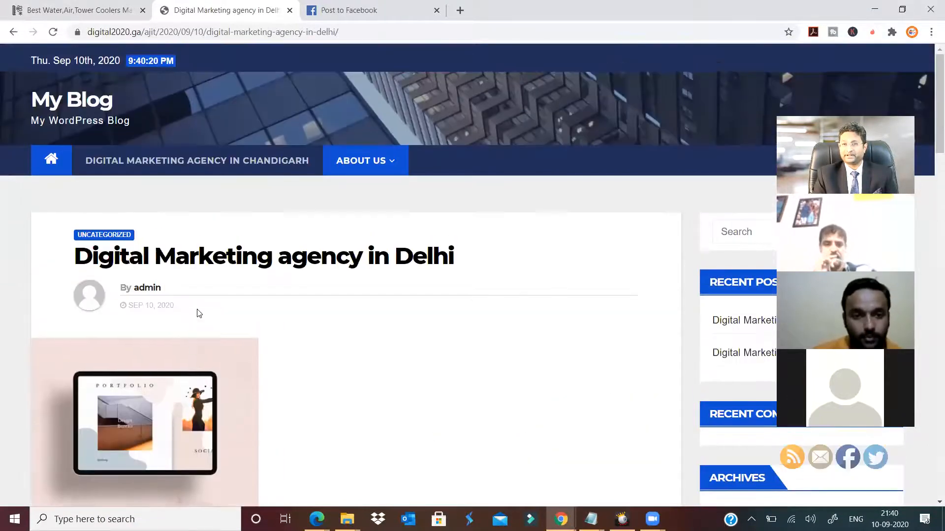
scroll(198, 312, down, 4)
scroll(199, 313, down, 6)
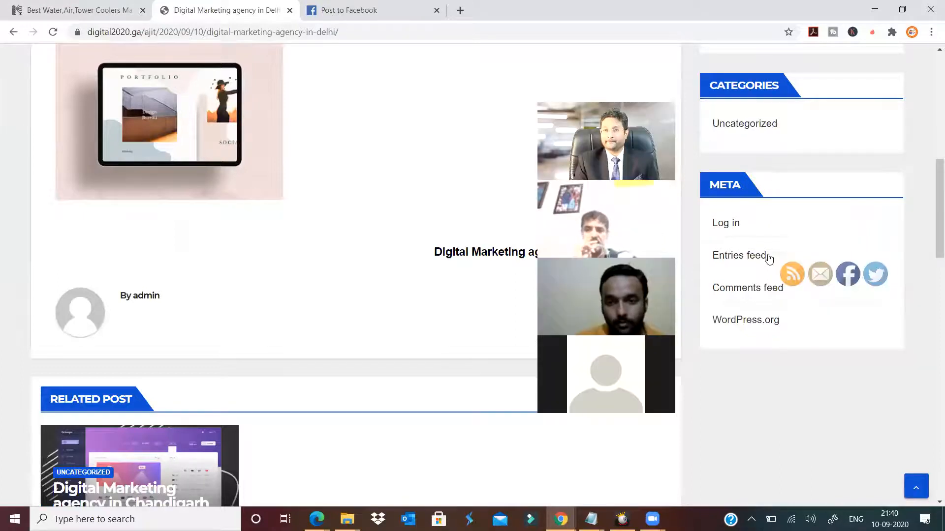
scroll(869, 294, down, 2)
scroll(869, 296, up, 12)
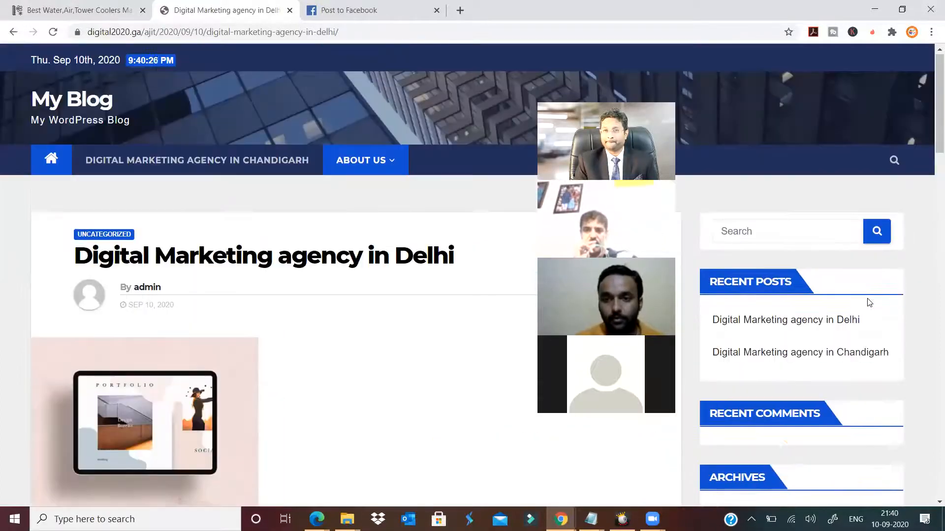
scroll(869, 302, down, 7)
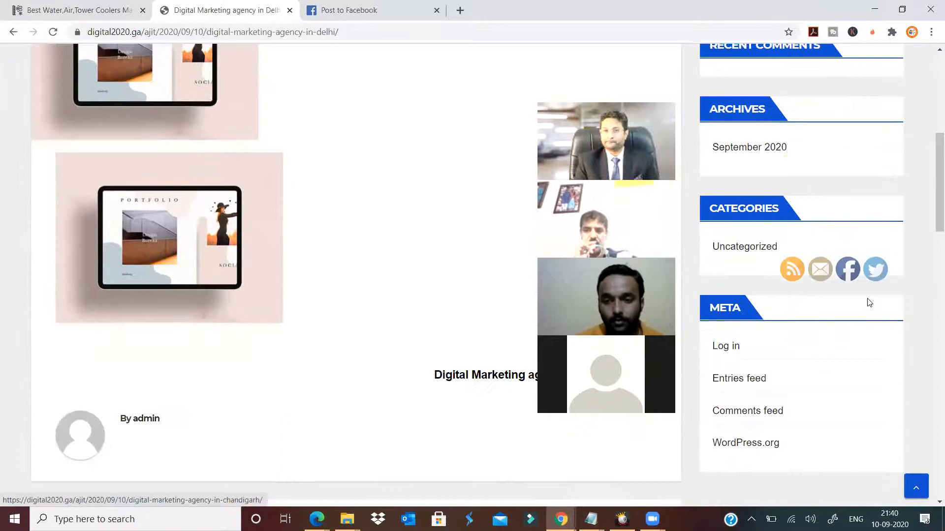
scroll(797, 302, up, 6)
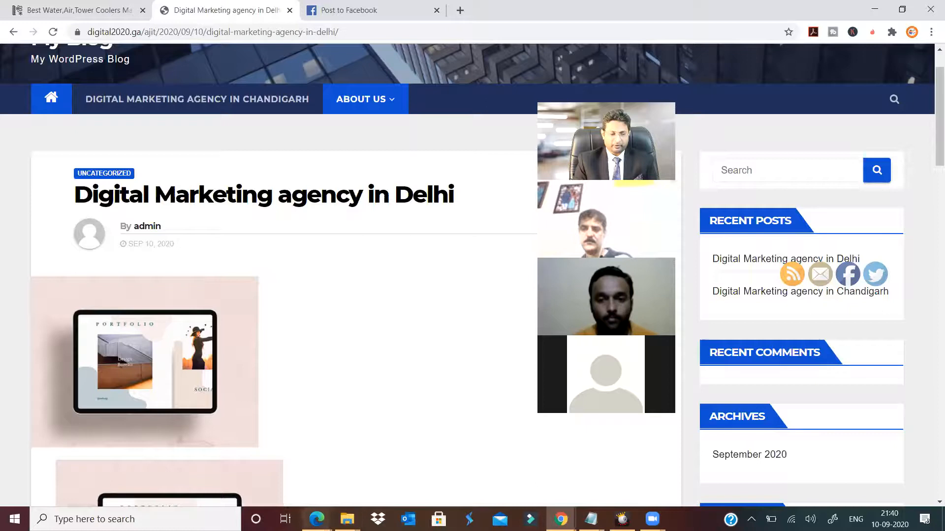
click(317, 519)
click(246, 457)
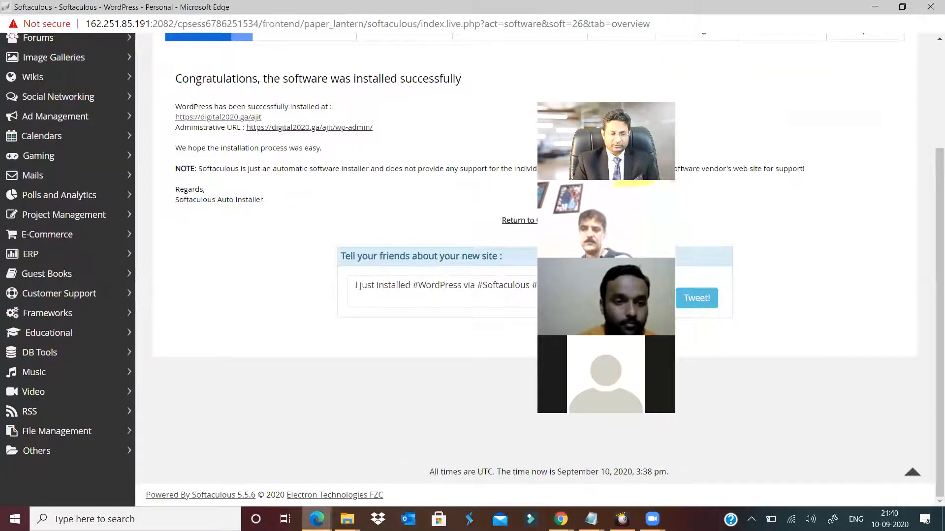
Step: Return to the WordPress admin and open the All Posts list
click(316, 519)
click(382, 458)
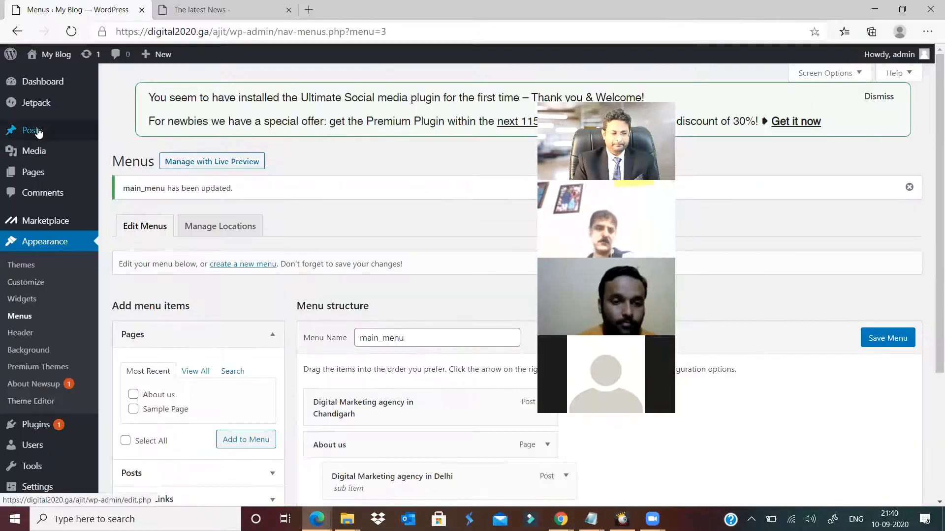
mouse_move(38, 132)
click(130, 141)
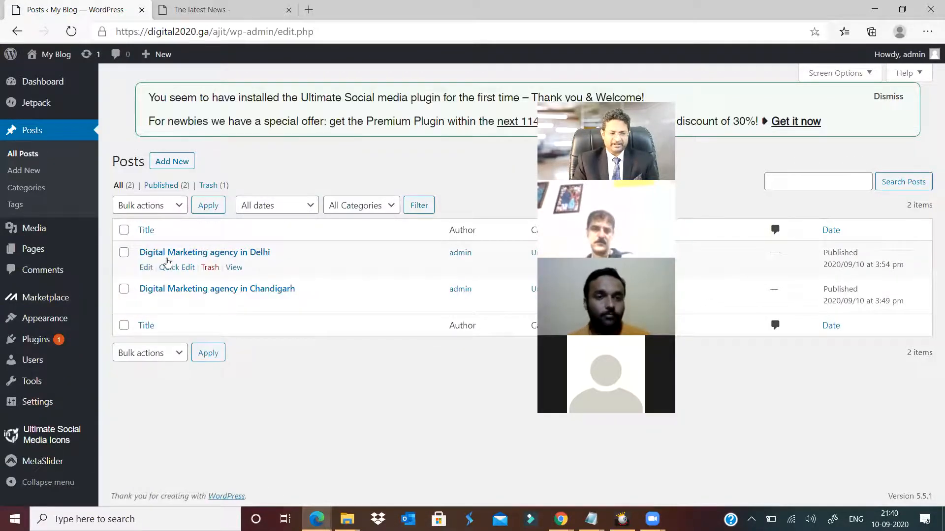
Step: Open the Delhi post in the editor, confirm its portfolio featured image, and leave for the dashboard
click(146, 268)
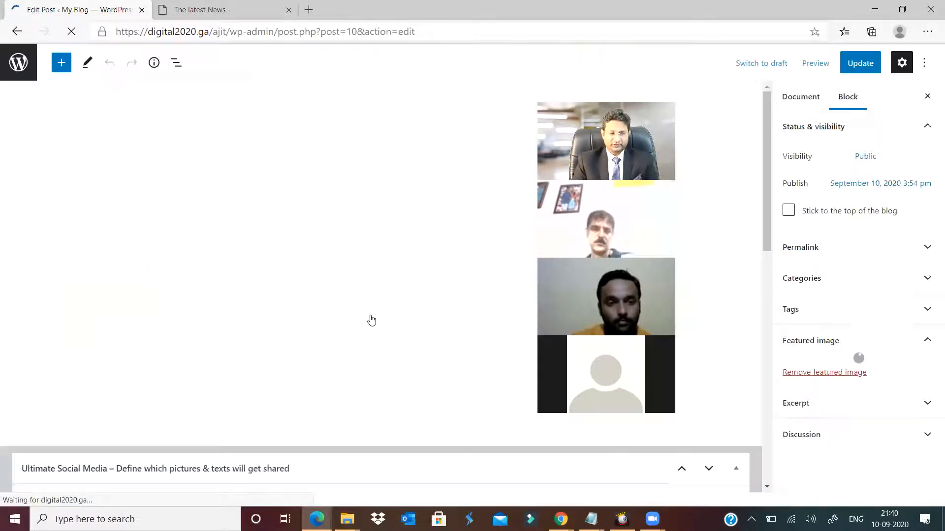
scroll(867, 356, down, 2)
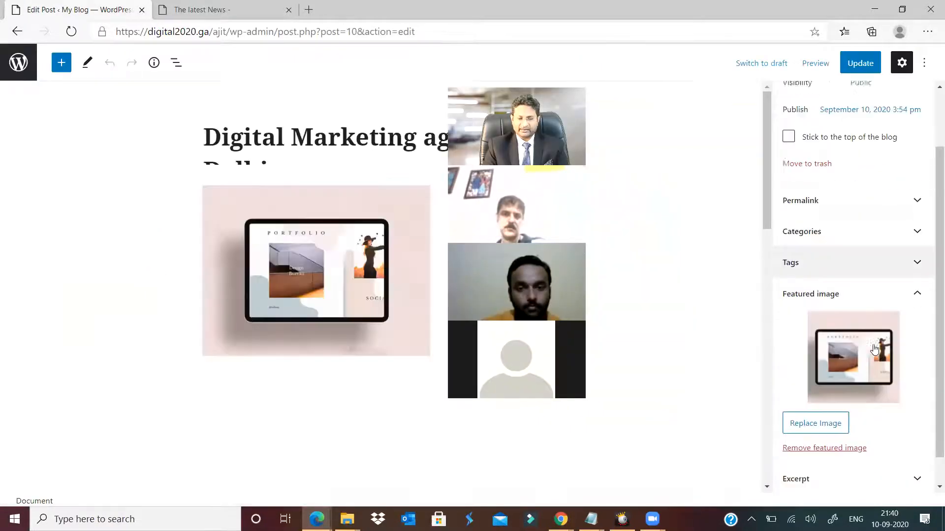
scroll(839, 443, up, 2)
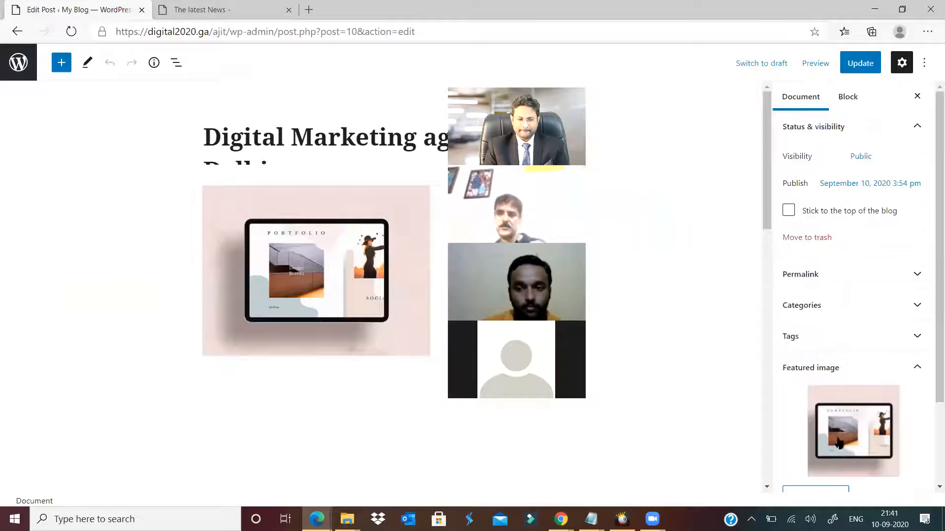
click(844, 100)
click(803, 100)
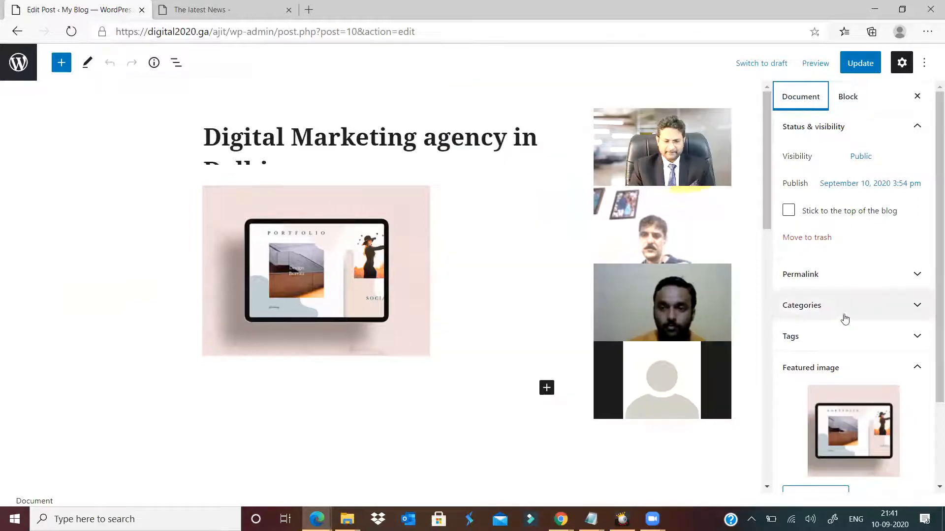
scroll(839, 287, down, 2)
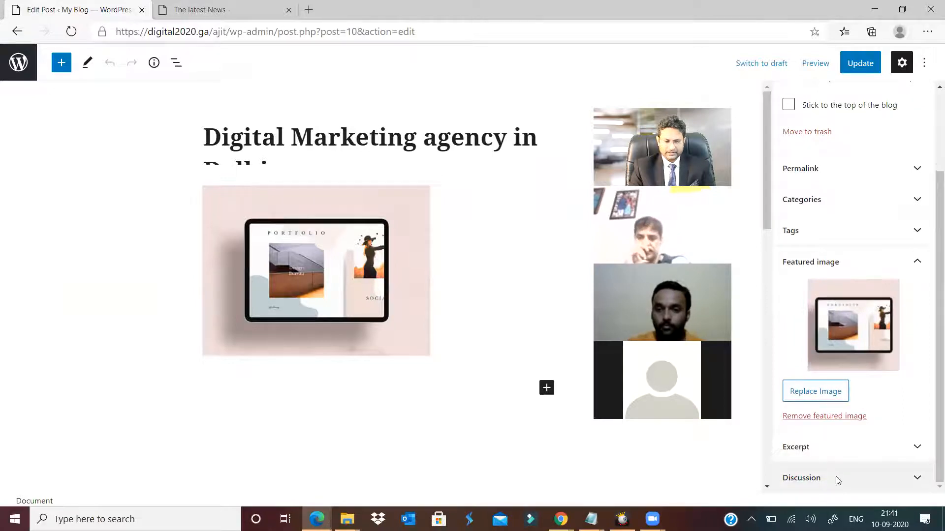
click(23, 67)
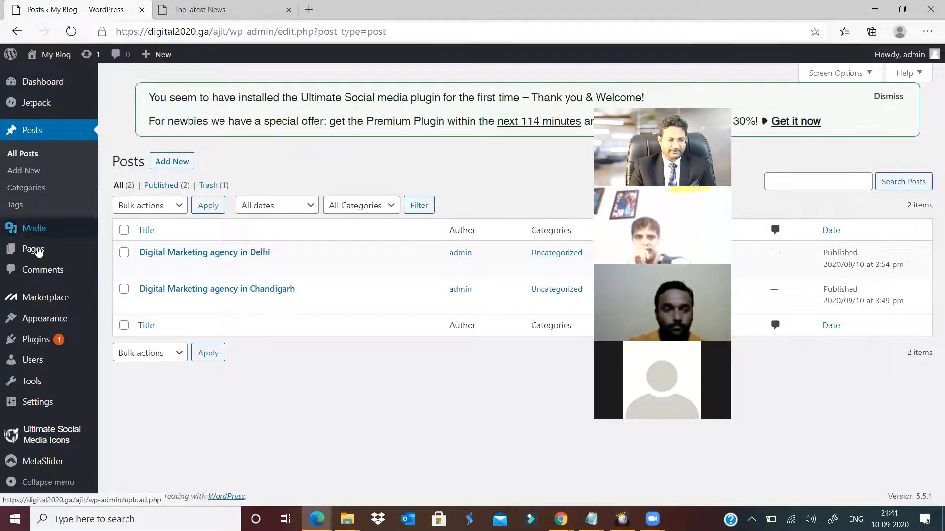
Step: Edit About us from All Pages, set its Page Attributes template to Full Width Page, and update
mouse_move(40, 252)
click(124, 252)
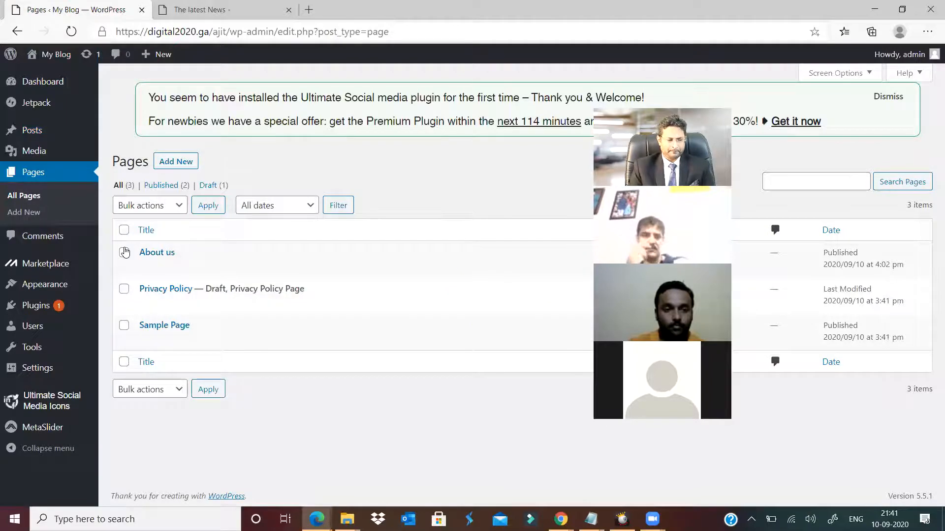
click(144, 268)
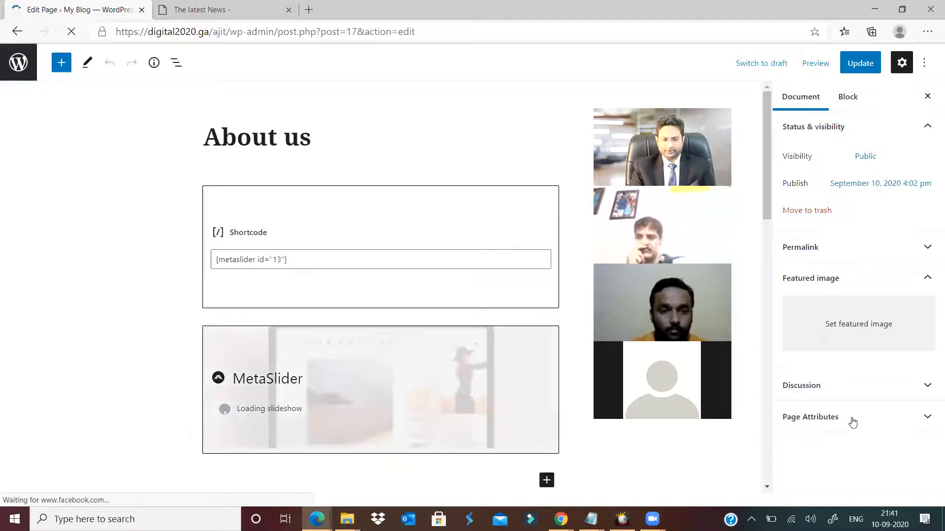
click(858, 421)
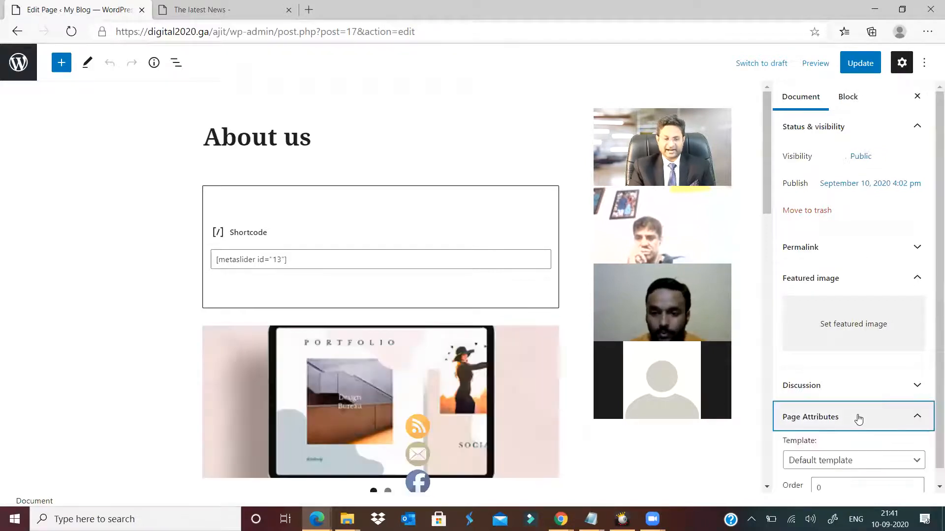
click(870, 405)
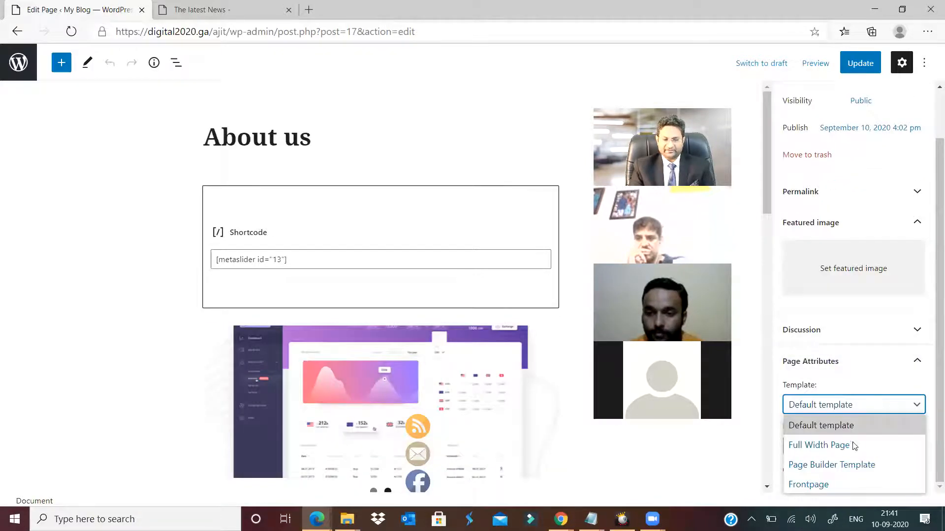
click(852, 446)
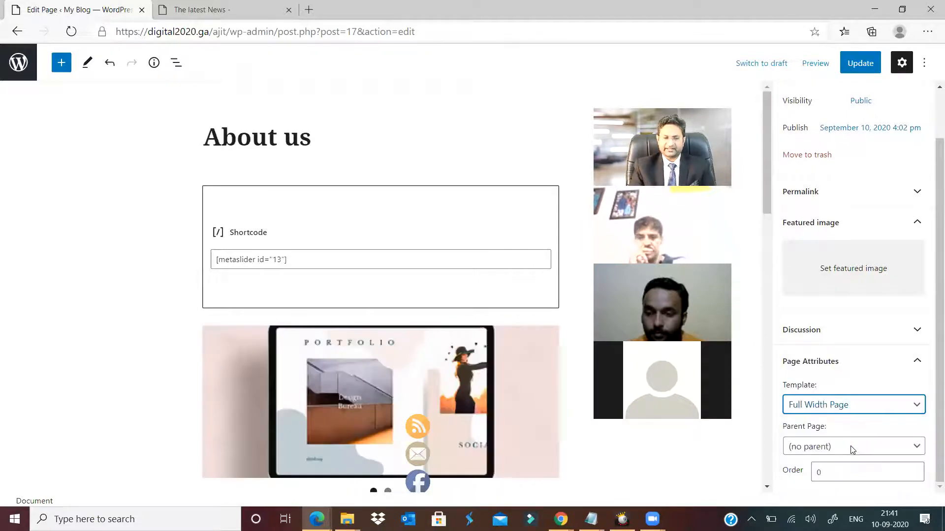
key(Return)
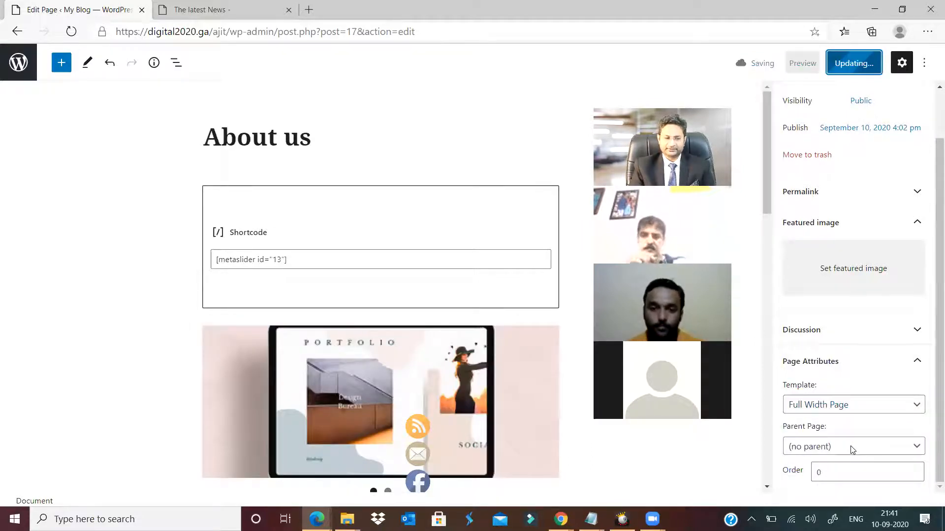
key(super+9)
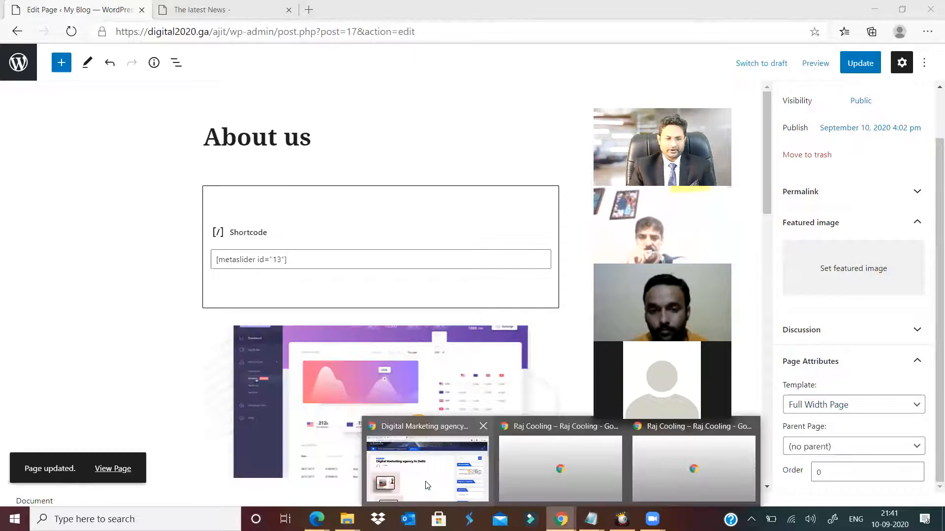
Step: Open the live About us page from the ABOUT US menu item and scroll through it
key(Return)
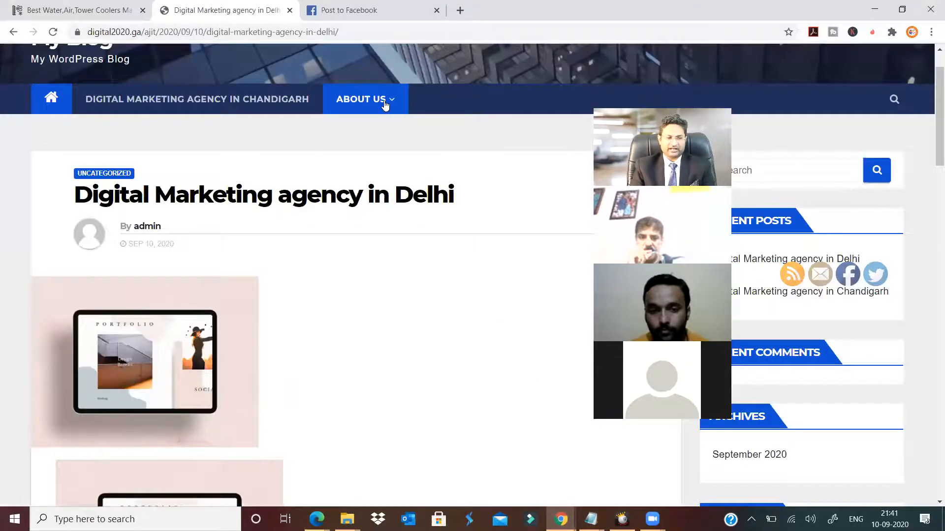
mouse_move(367, 105)
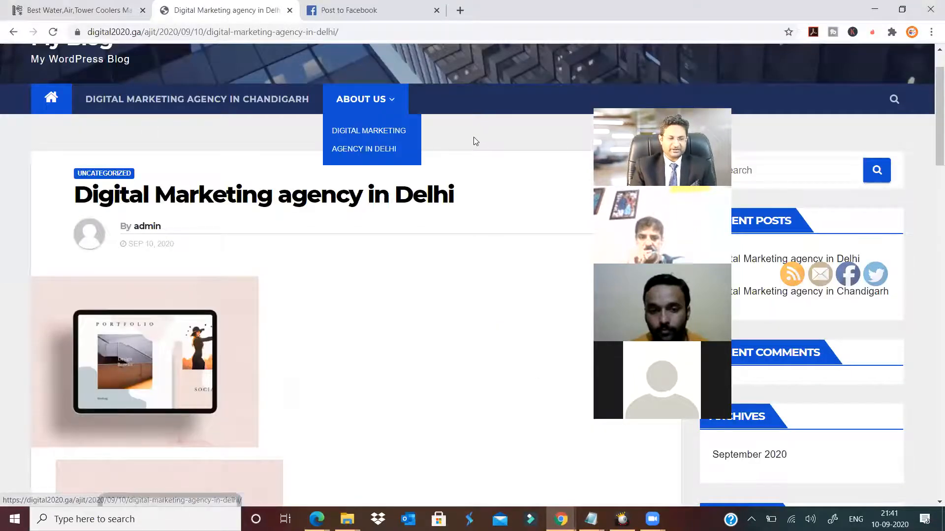
click(368, 100)
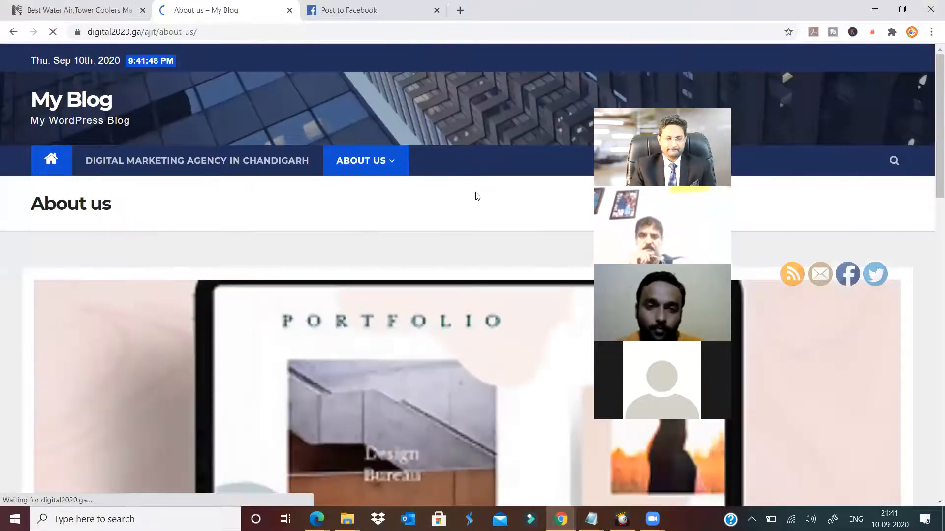
scroll(475, 197, down, 5)
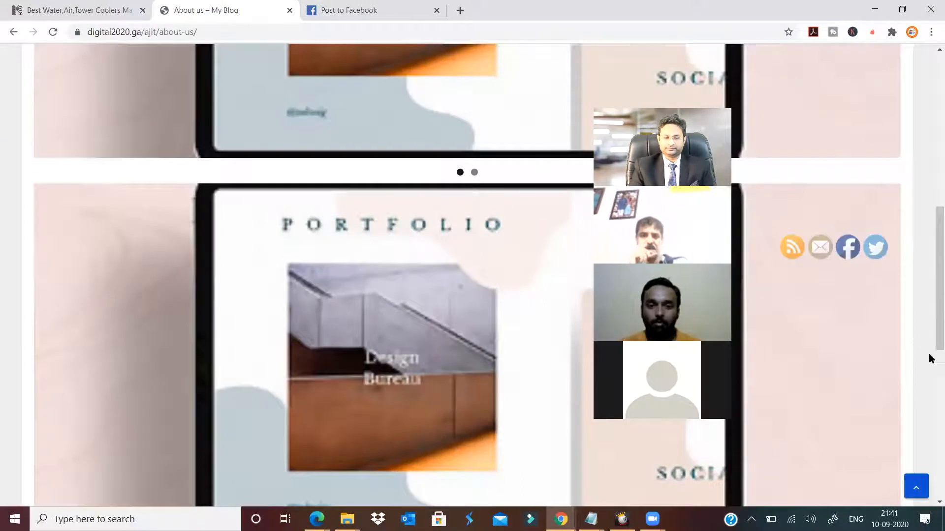
scroll(872, 360, down, 2)
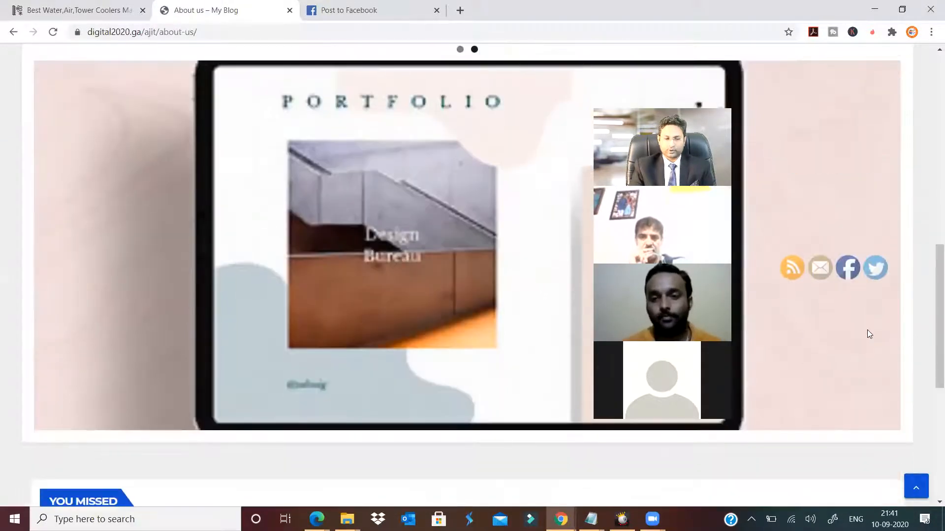
scroll(788, 321, down, 5)
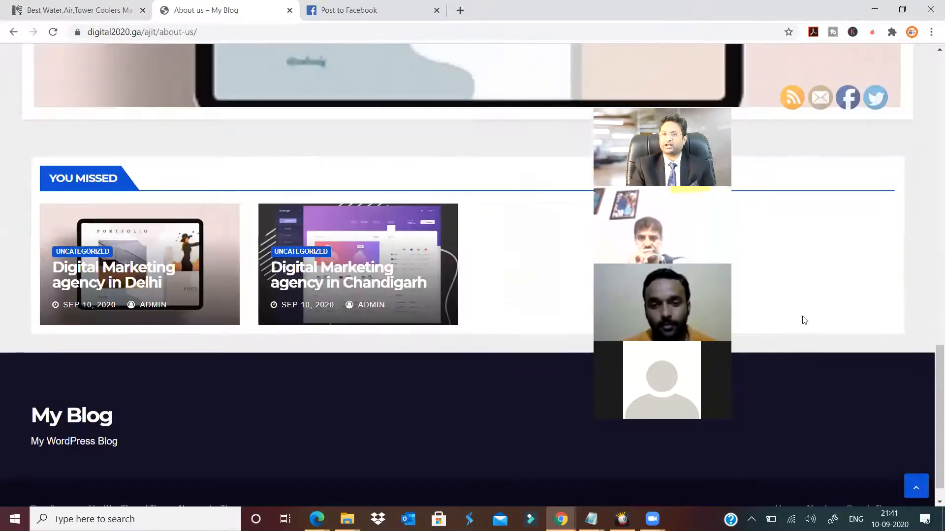
scroll(802, 320, up, 10)
scroll(802, 316, up, 2)
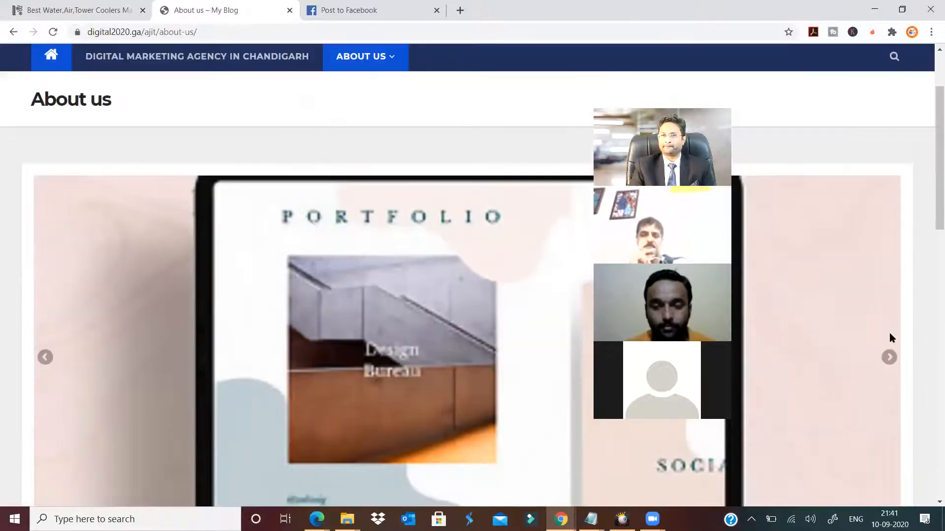
Step: Advance the MetaSlider slideshow five times, alternating portfolio and dashboard slides
click(888, 359)
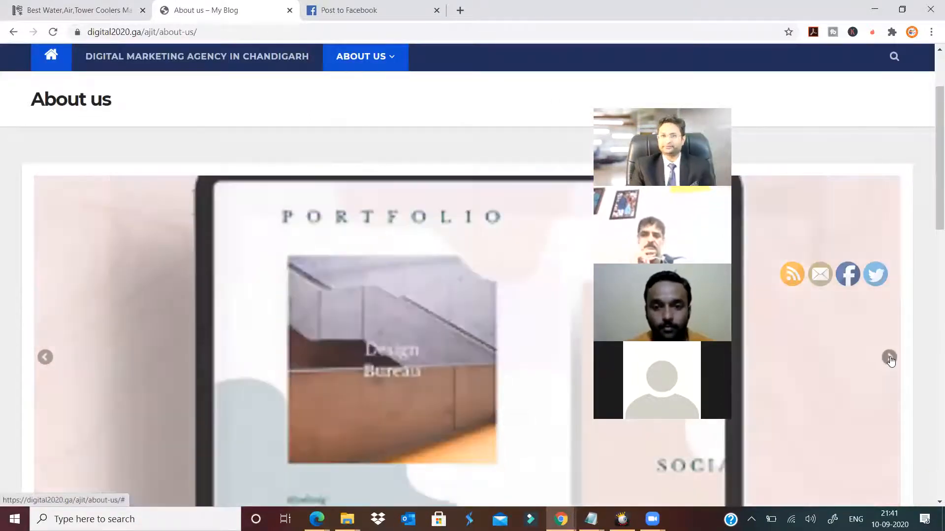
click(890, 359)
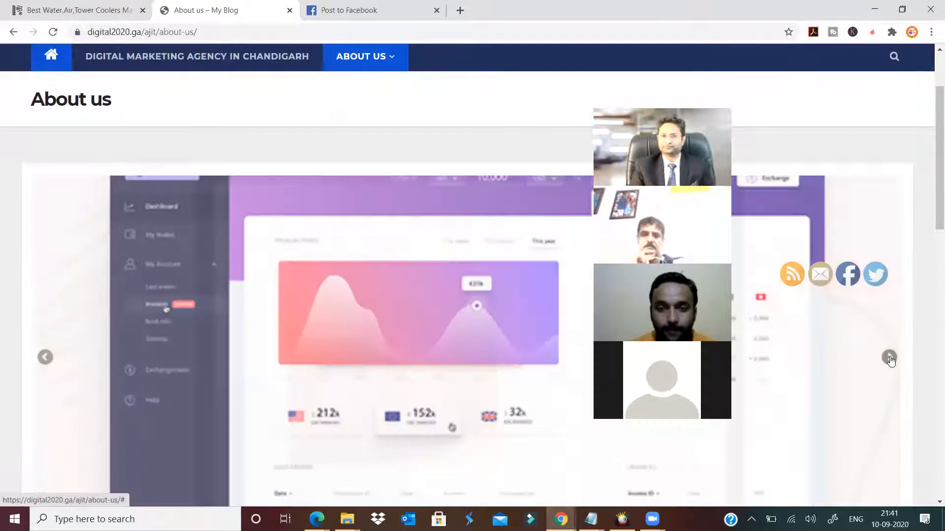
click(890, 358)
click(889, 358)
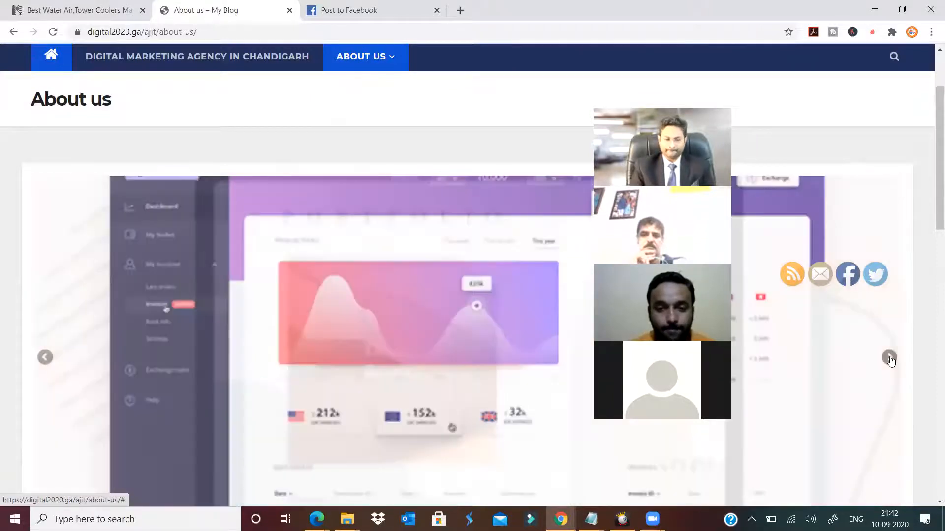
click(890, 359)
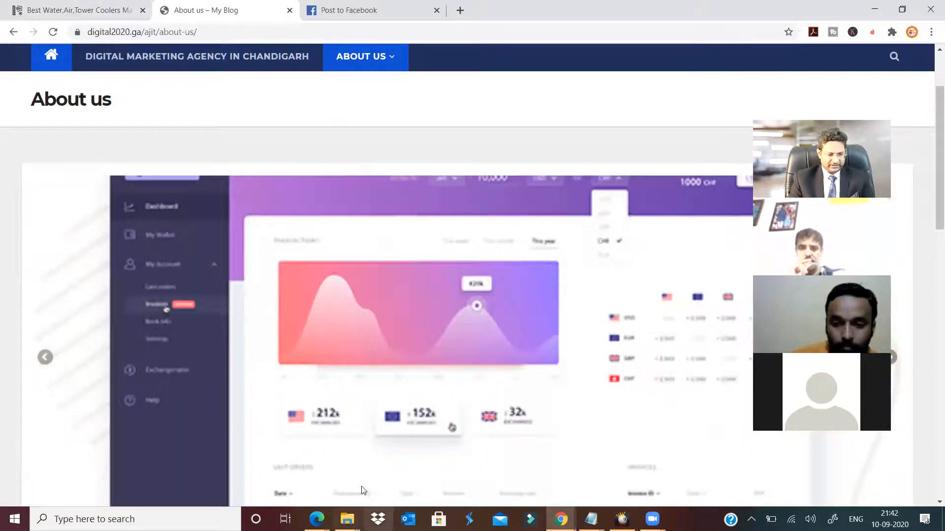
click(317, 519)
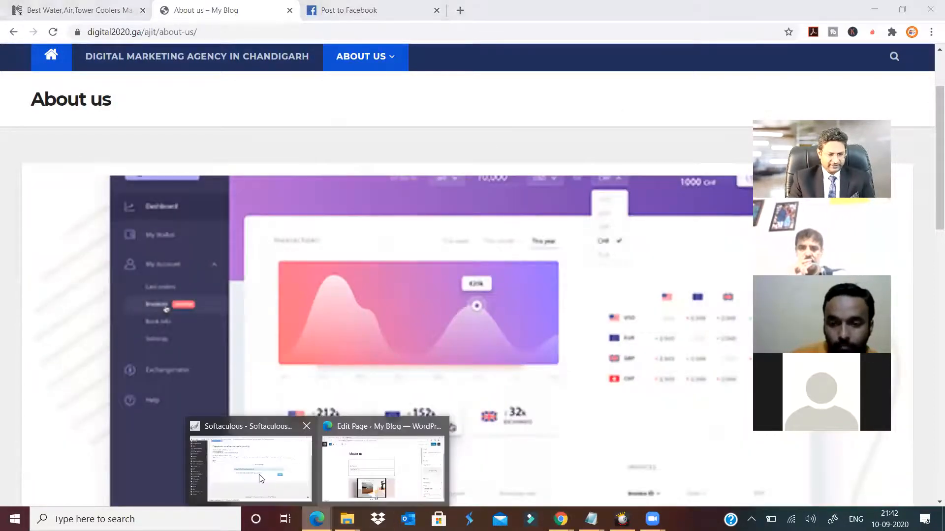
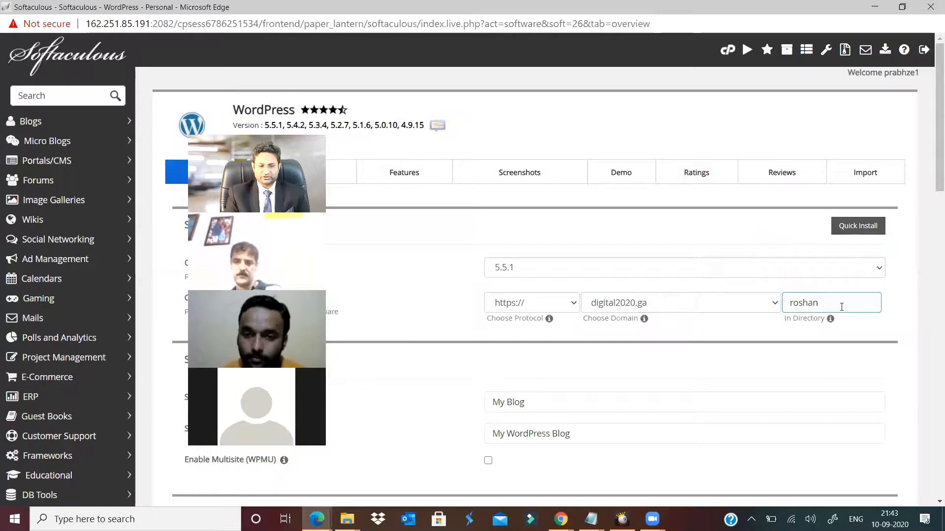
Step: Replace the default admin account password with a stronger one
scroll(899, 312, down, 7)
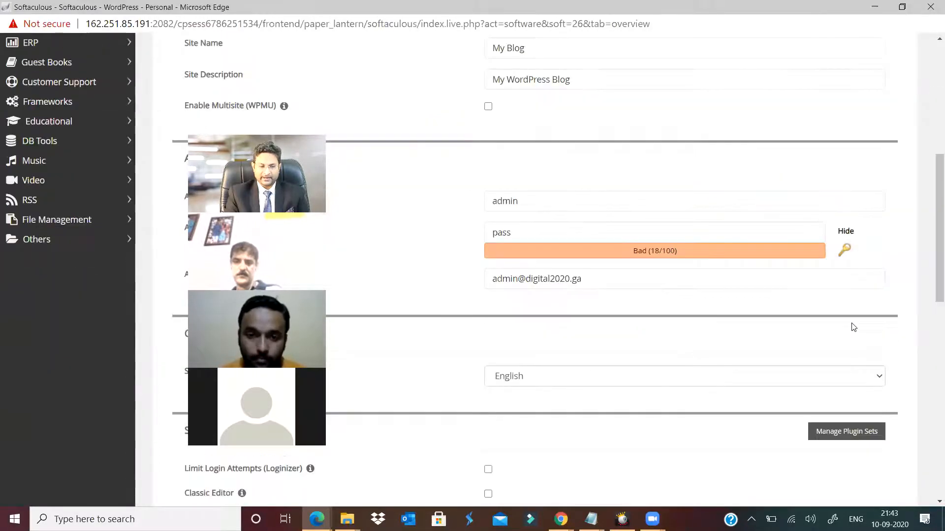
click(526, 200)
drag(524, 233, 439, 243)
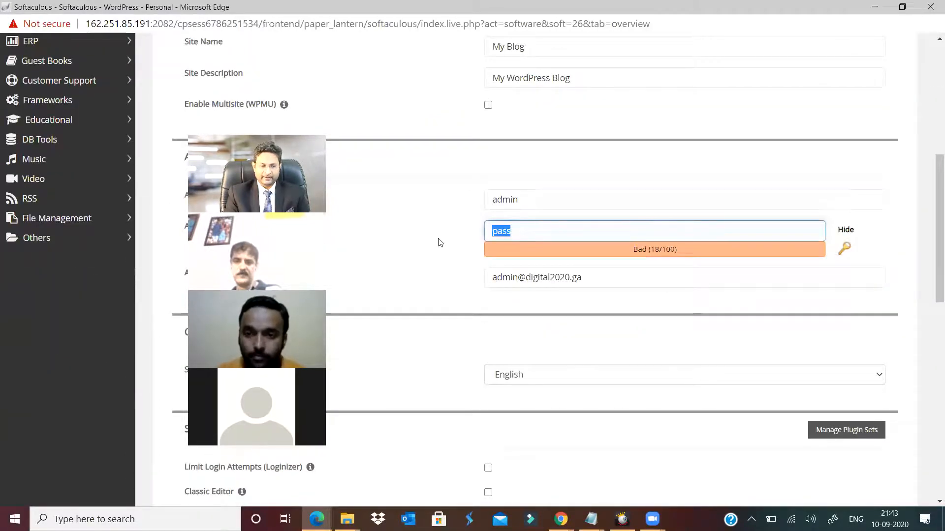
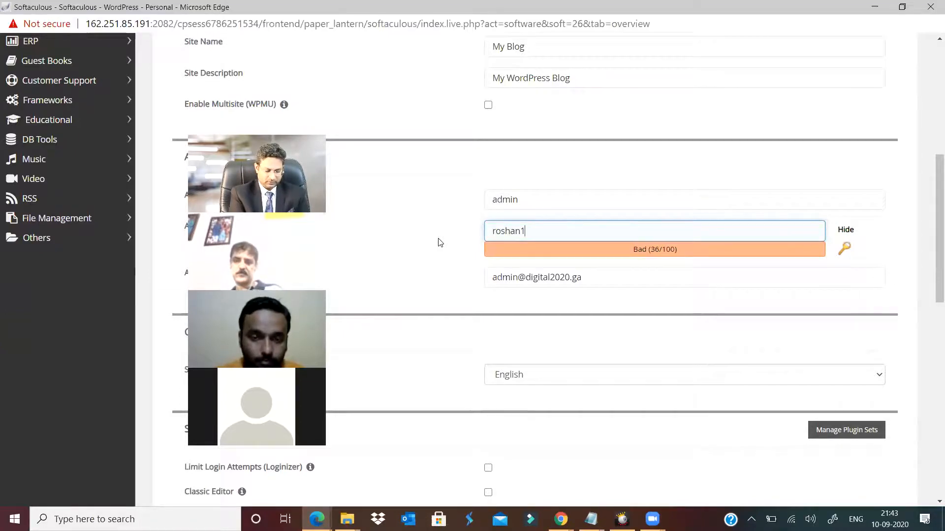
click(439, 242)
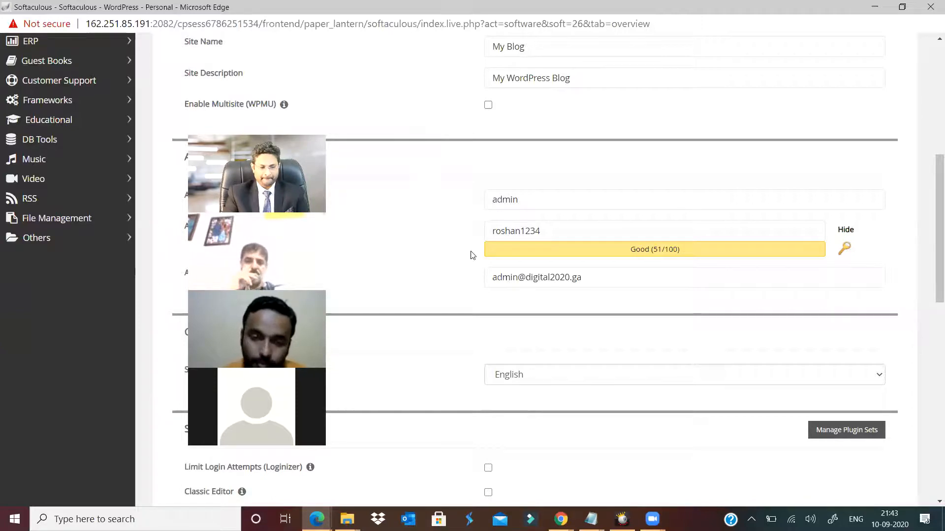
Step: Install WordPress at digital2020.ga/roshan and wait for the success page
scroll(710, 344, down, 7)
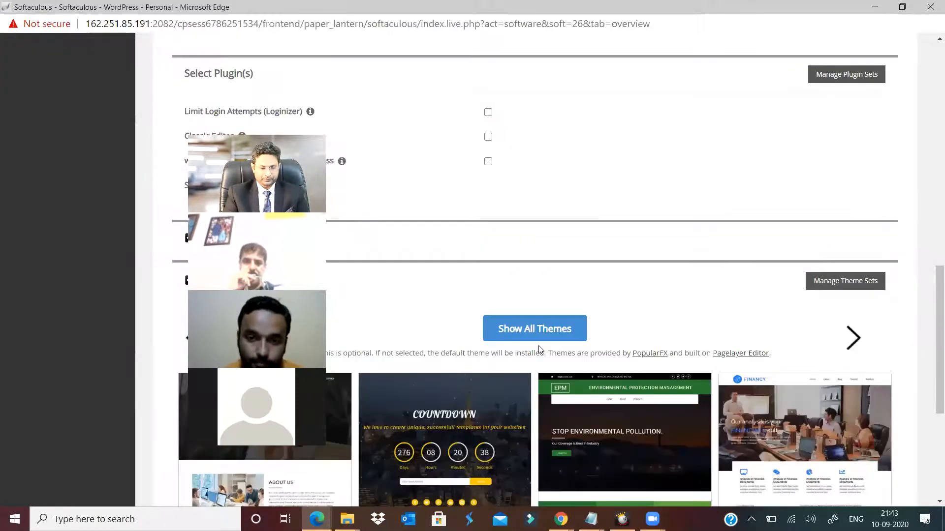
scroll(546, 359, down, 5)
click(536, 359)
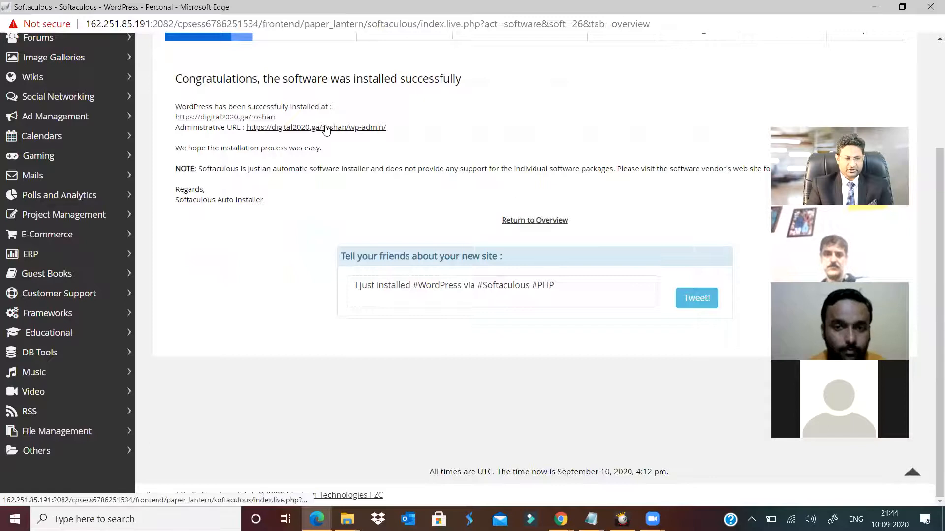
Step: Remove the digital2020.ga/ajit installation with its directory, database and database user
scroll(68, 98, up, 3)
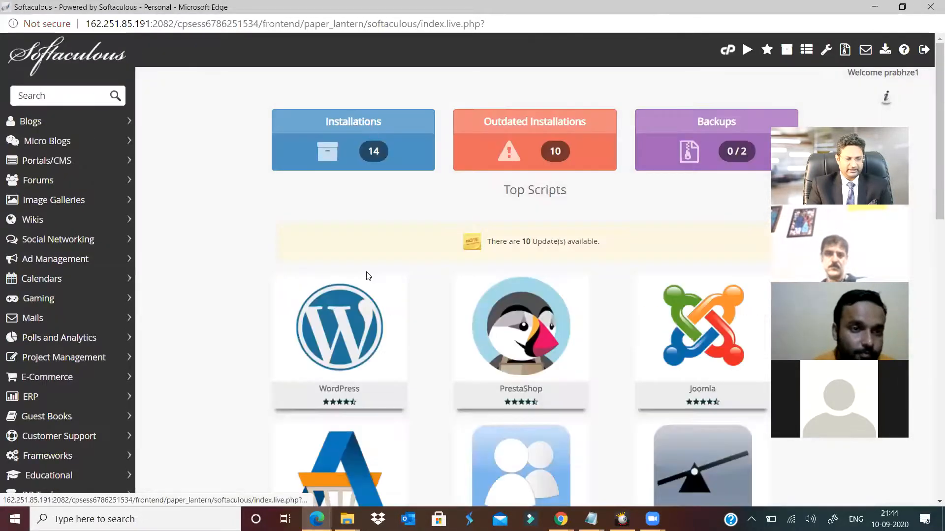
click(349, 334)
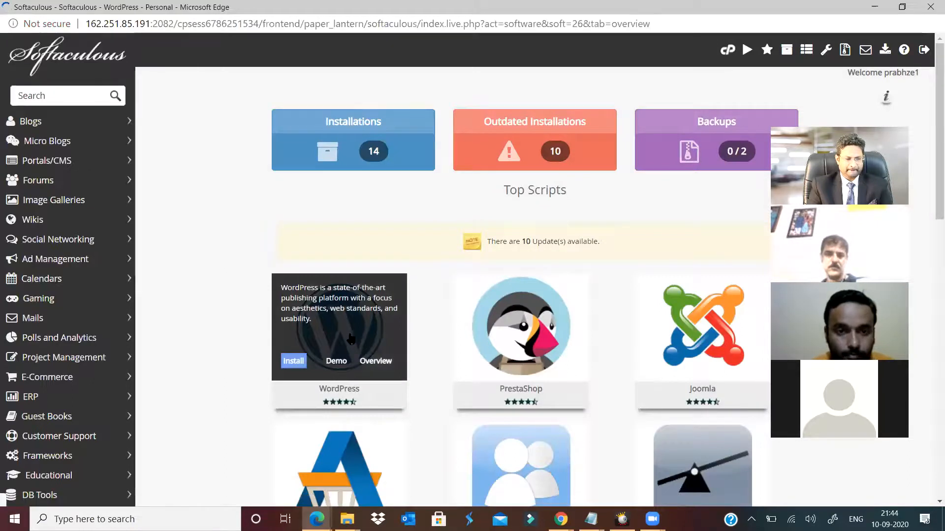
scroll(483, 327, down, 12)
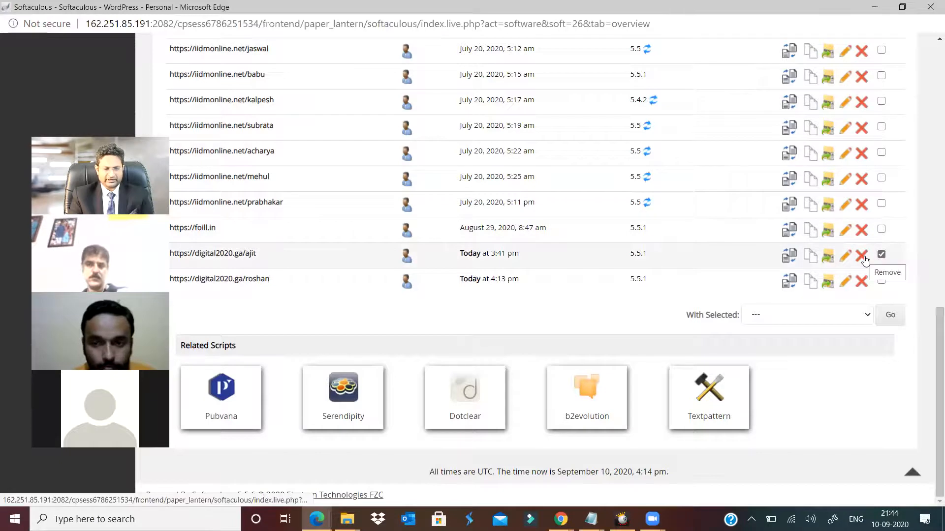
click(865, 259)
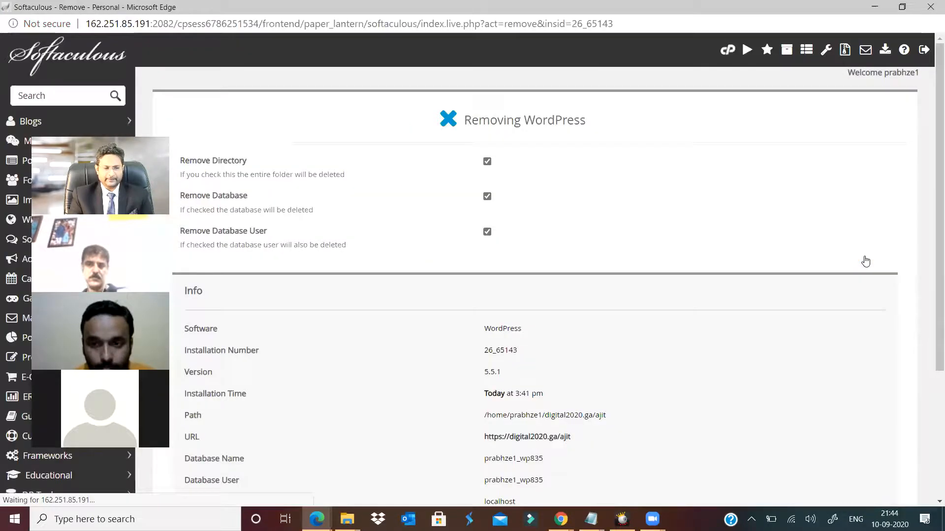
scroll(591, 258, down, 4)
click(535, 375)
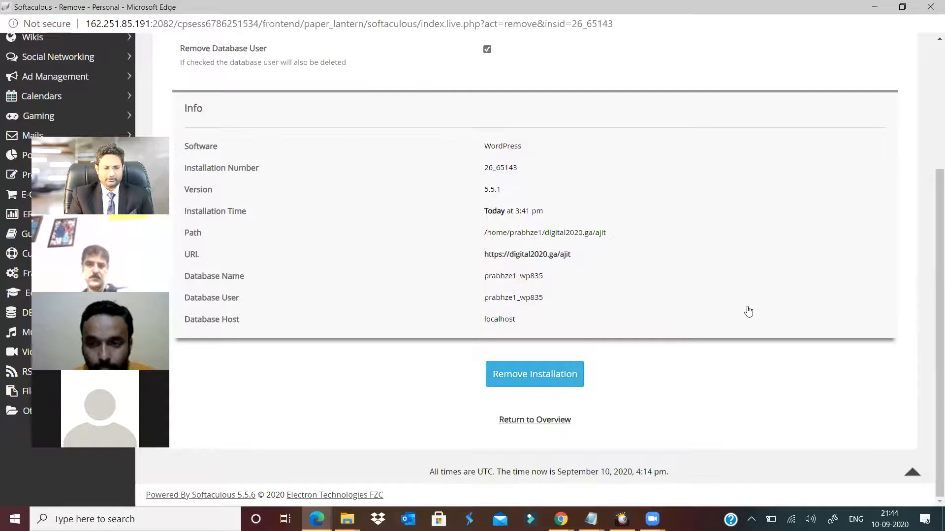
click(533, 99)
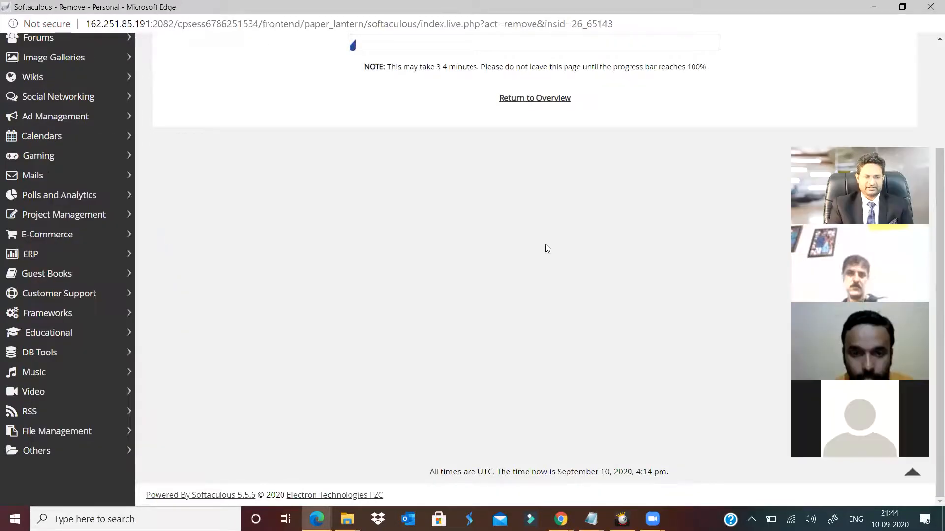
click(533, 175)
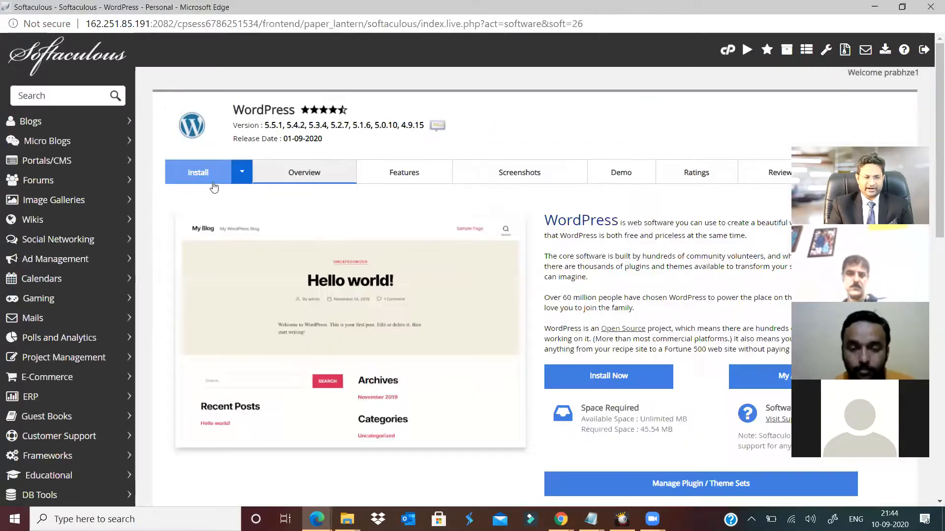
Step: Start a new WordPress install on domain digital2020.ga in directory ajit
click(633, 386)
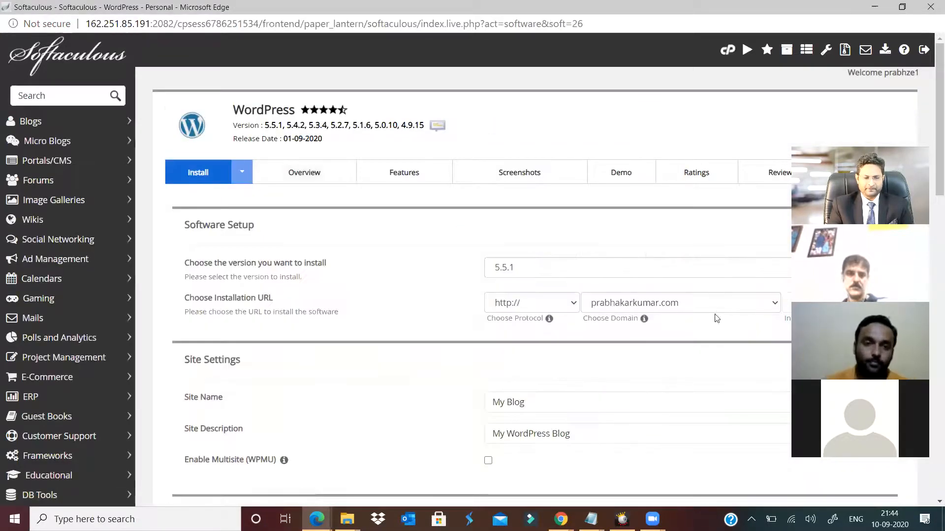
click(674, 301)
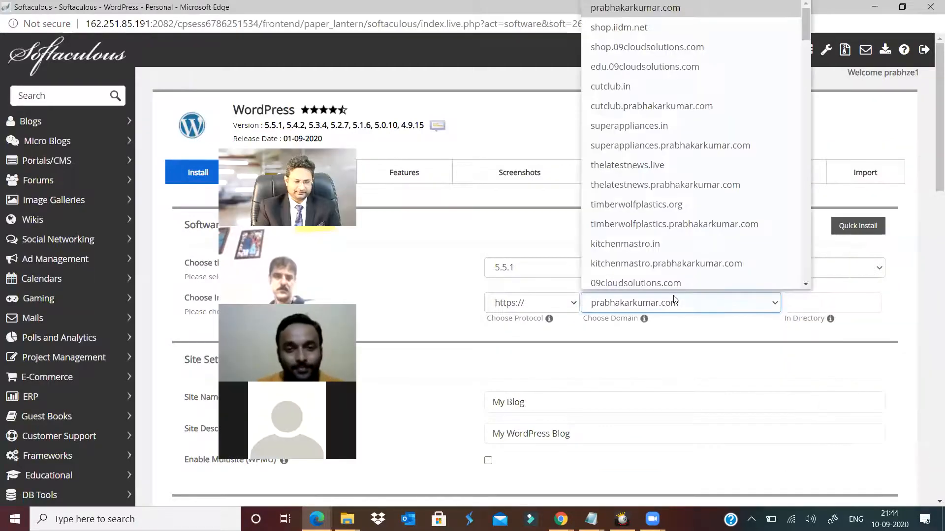
text(digital2020.ga)
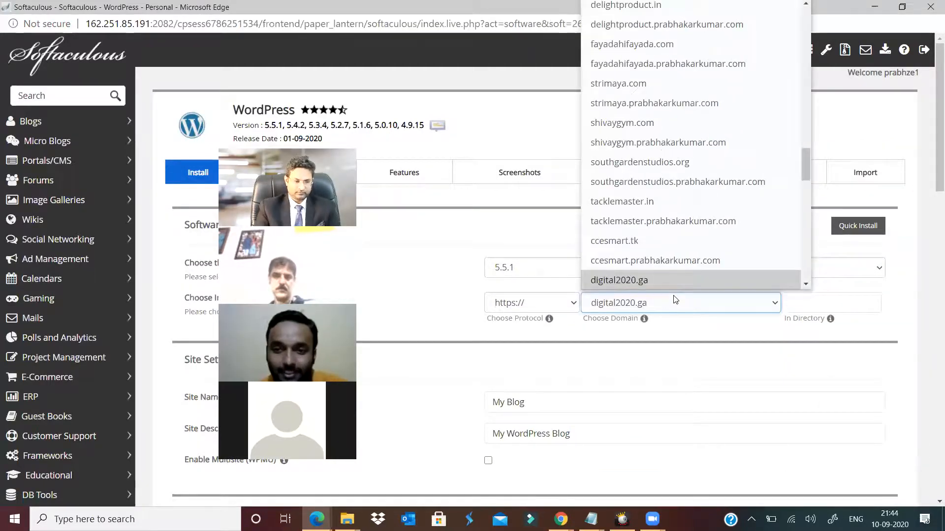
click(681, 279)
click(839, 301)
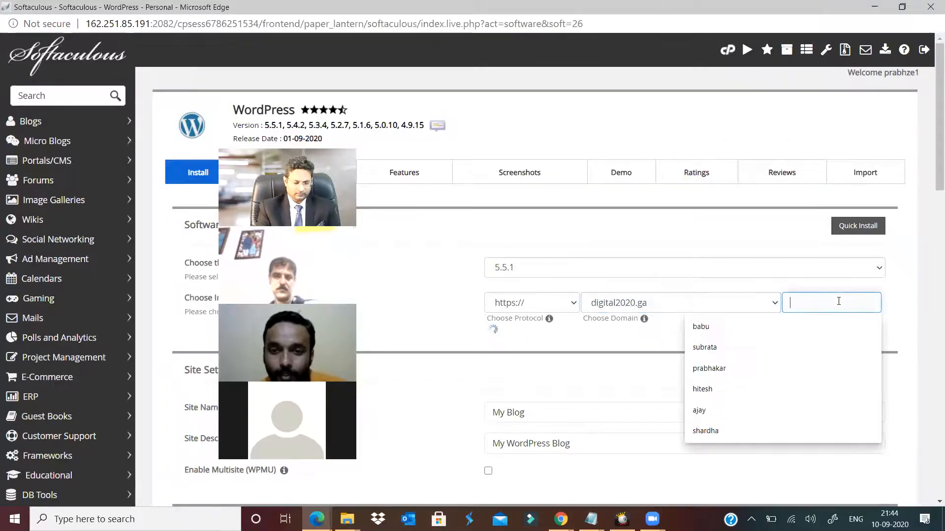
text(ajit)
click(903, 309)
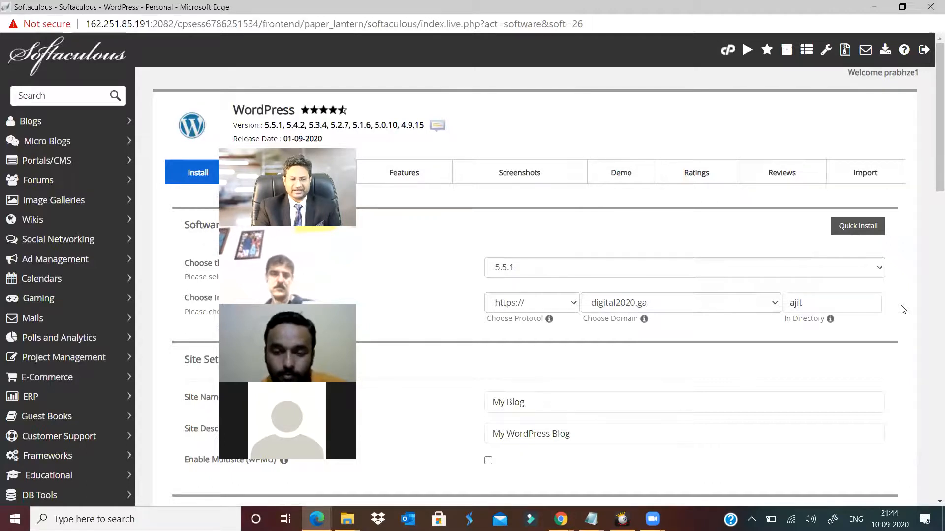
Step: Change the admin password and run the installation through to the success message
scroll(903, 309, down, 3)
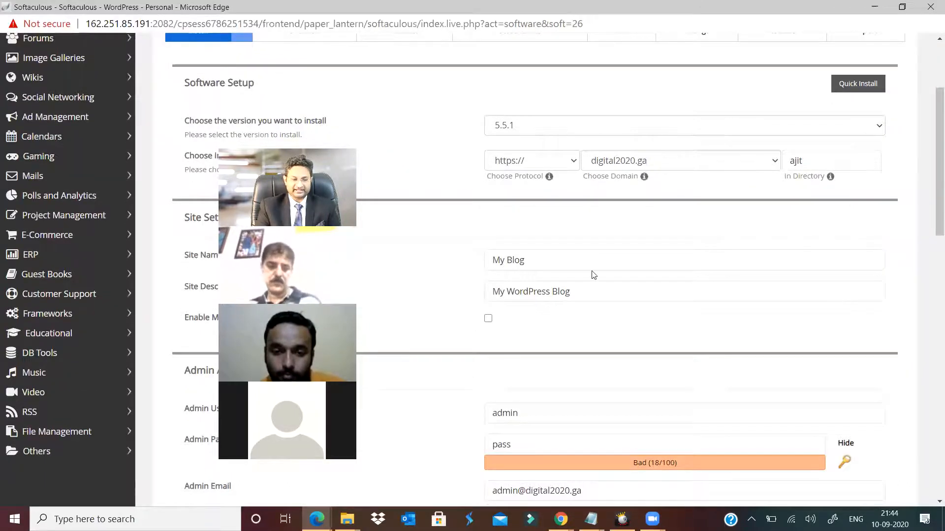
scroll(558, 374, down, 3)
drag(523, 302, 473, 304)
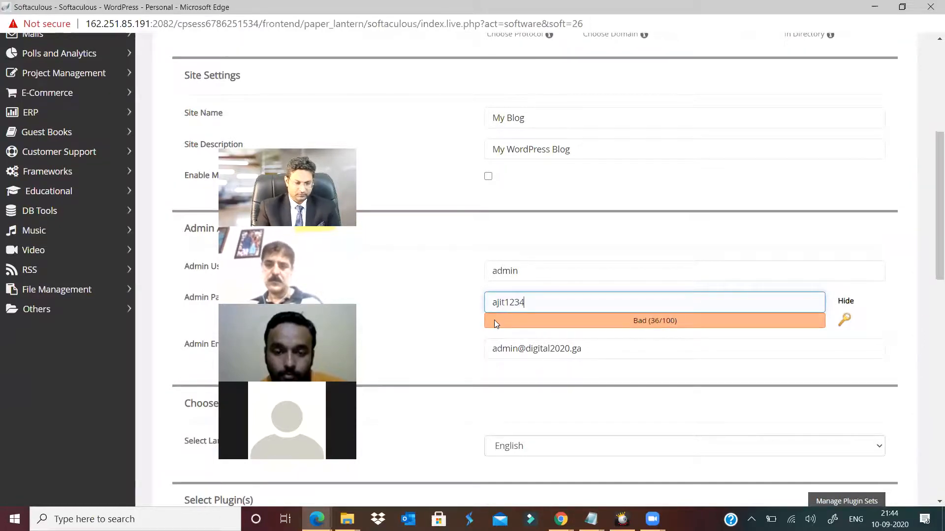
click(434, 329)
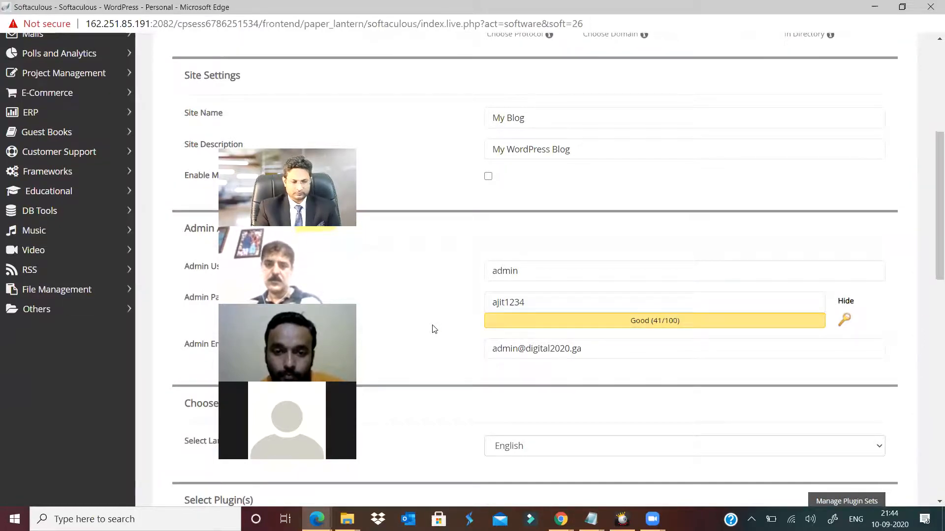
scroll(440, 321, down, 10)
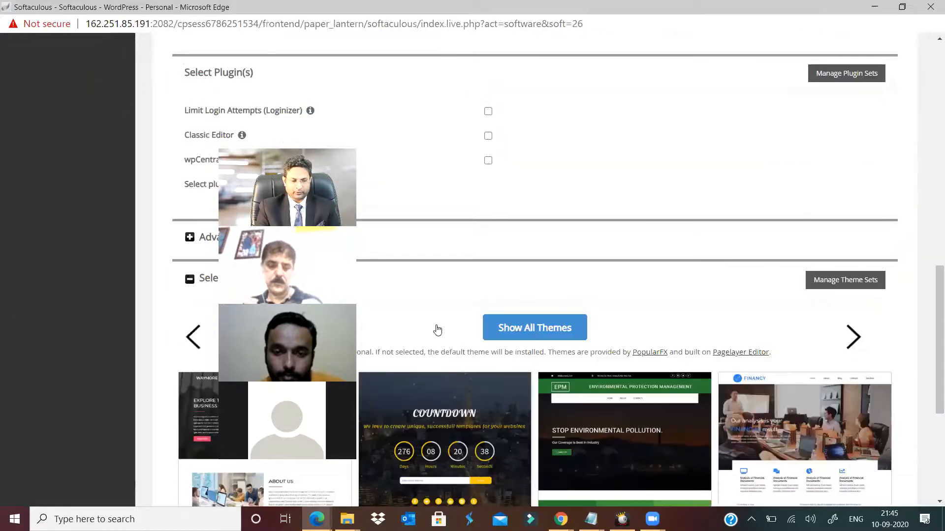
click(579, 485)
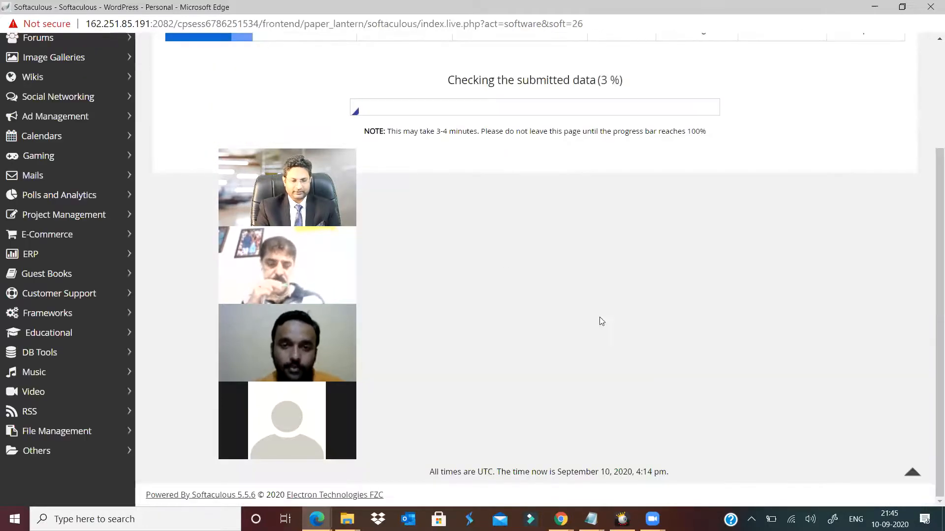
scroll(566, 265, up, 3)
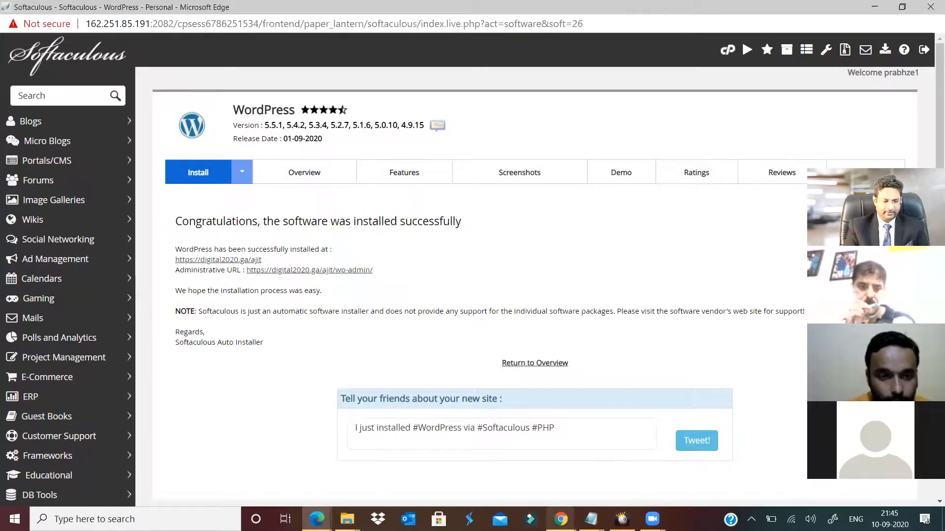
Step: In Chrome, load the new ajit blog's home page at digital2020.ga/ajit
mouse_move(561, 520)
click(426, 475)
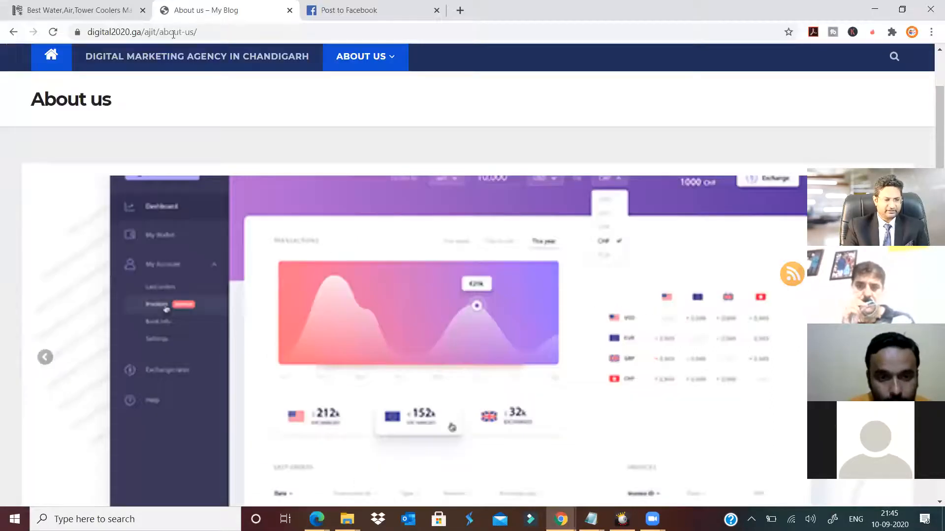
drag(160, 32, 322, 30)
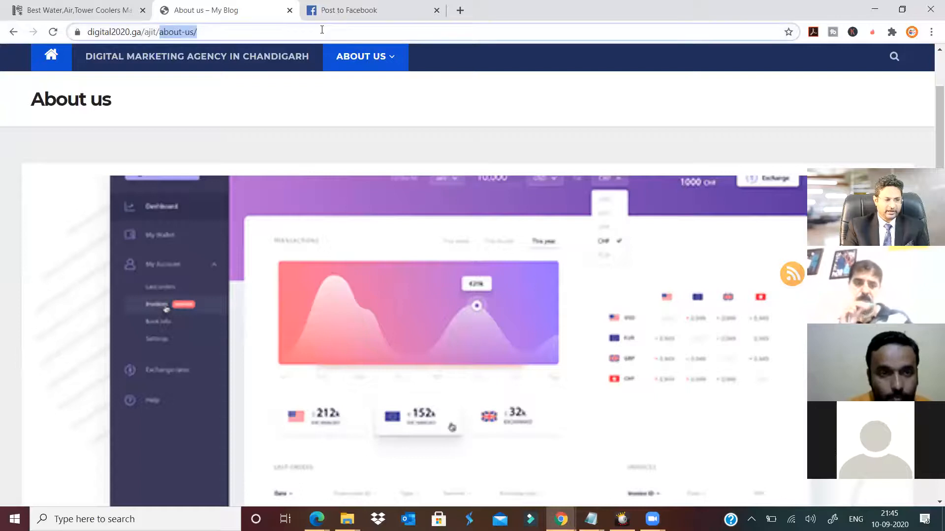
key(BackSpace)
key(BackSpace)
key(BackSpace)
key(BackSpace)
key(BackSpace)
key(BackSpace)
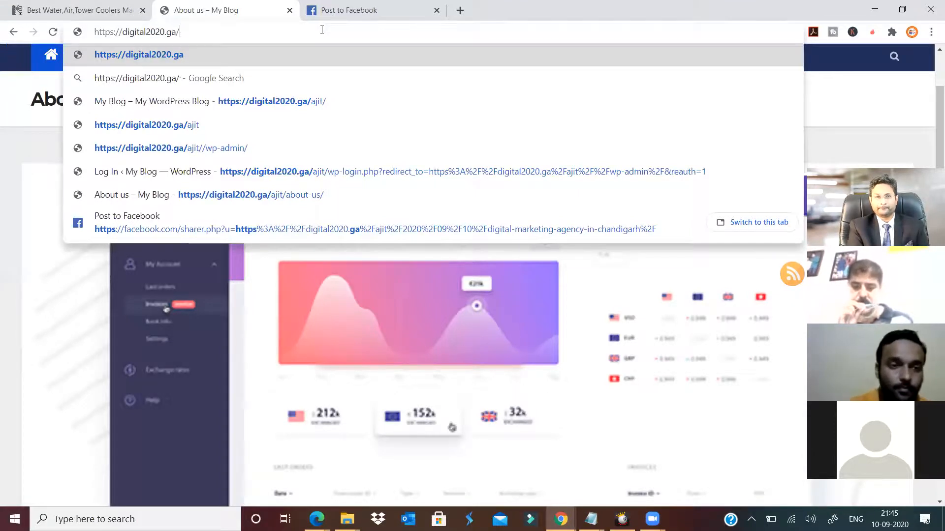
text(ajit)
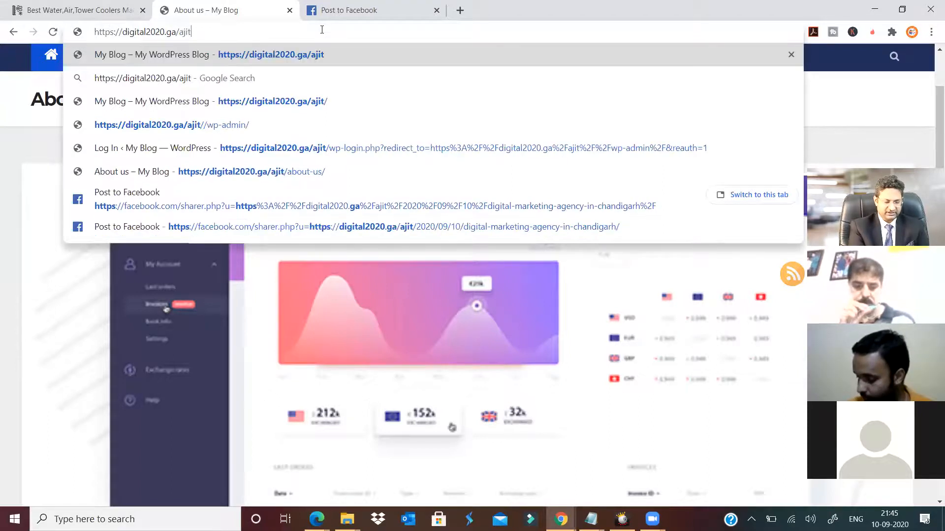
key(Return)
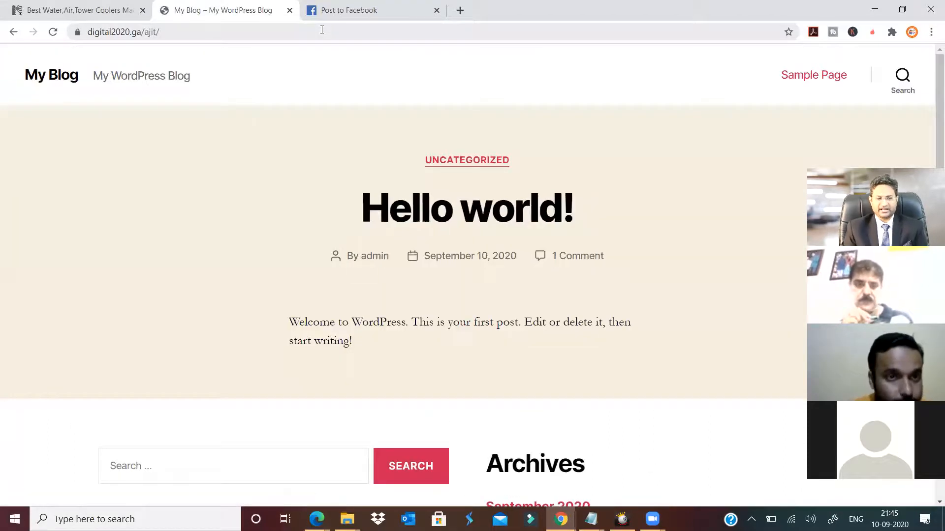
Step: Append wp-admin to the ajit address and load it
click(322, 30)
click(322, 30)
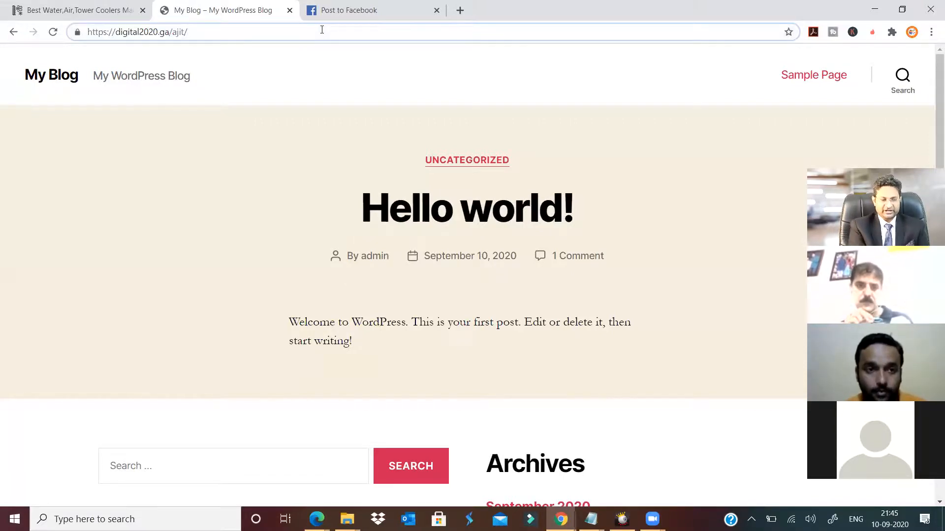
text(wp)
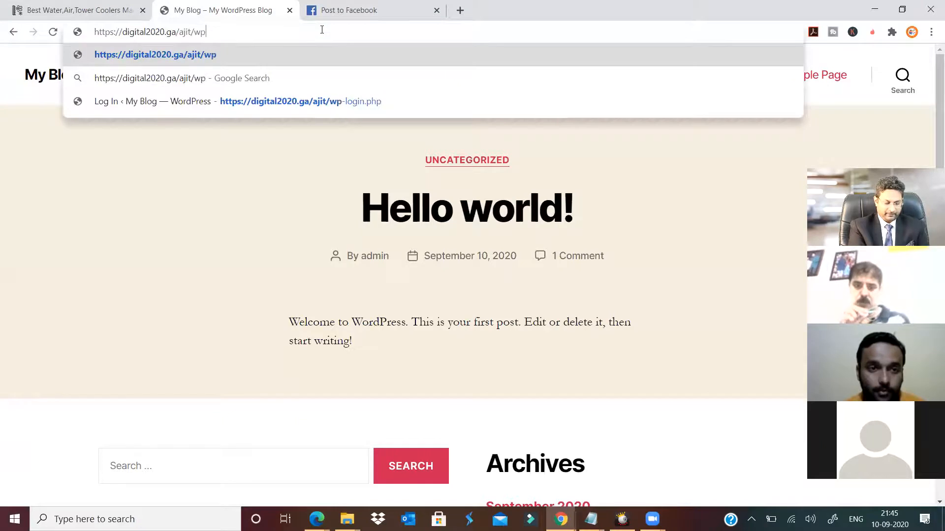
text(-admin)
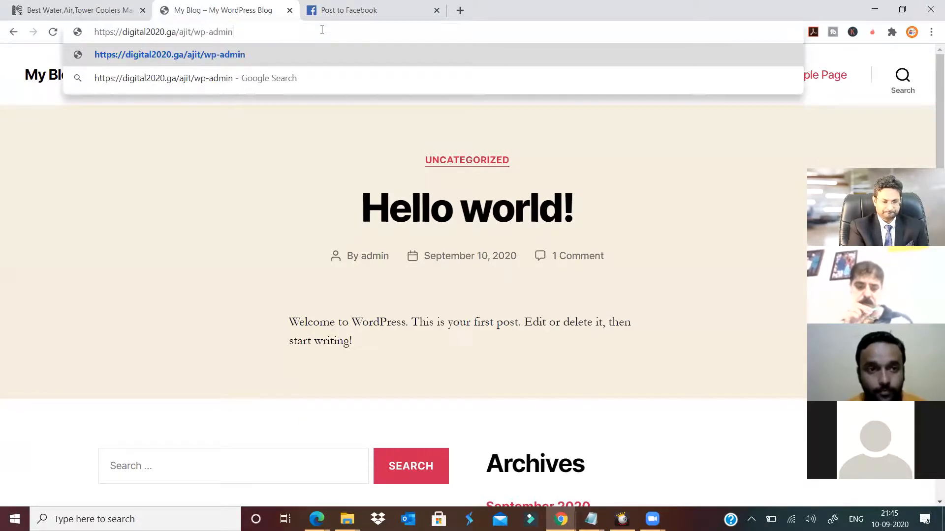
key(Return)
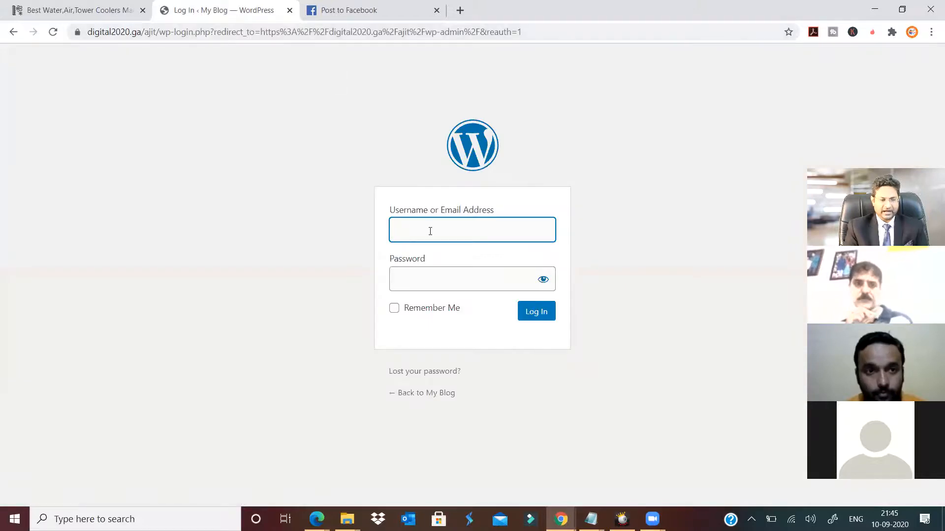
Step: Enter admin as the username with the password and submit the login
click(430, 231)
text(admin)
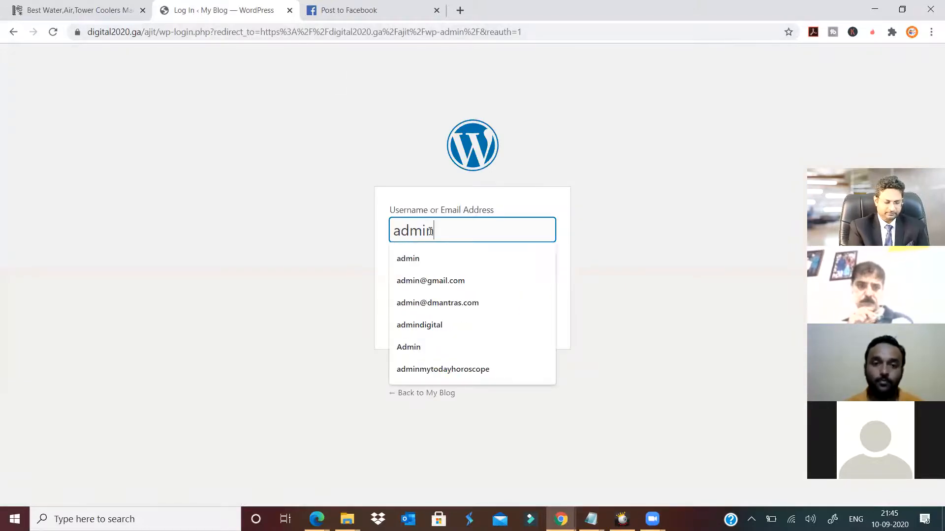
key(Tab)
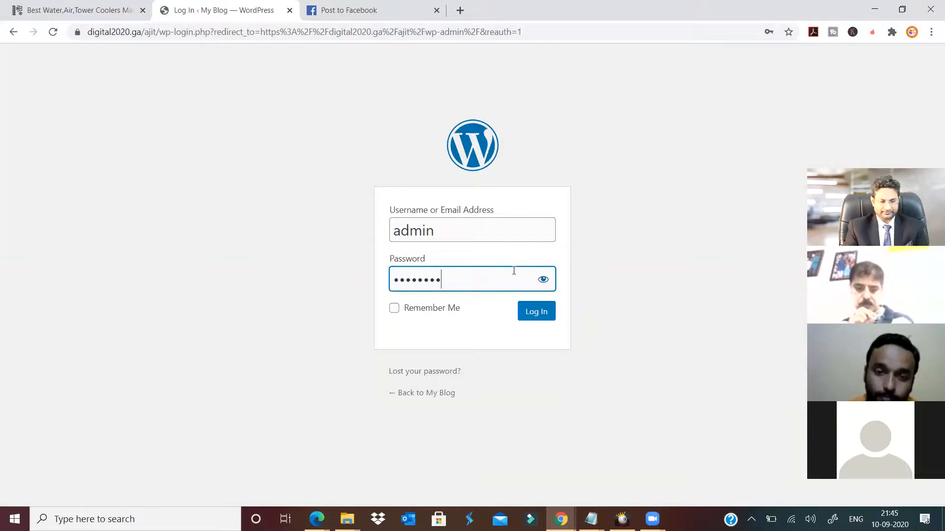
click(537, 315)
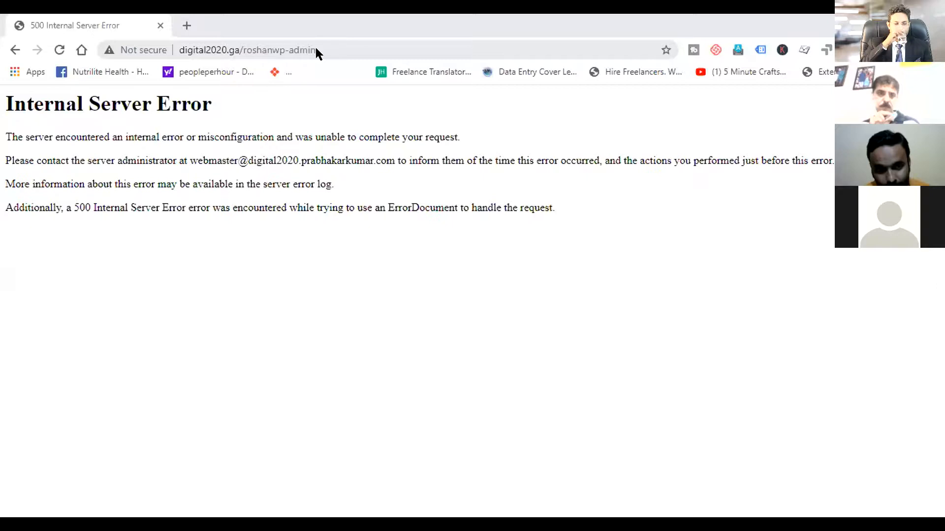
Step: Insert the missing slash so the address reads digital2020.ga/roshan/wp-admin
click(316, 50)
click(327, 48)
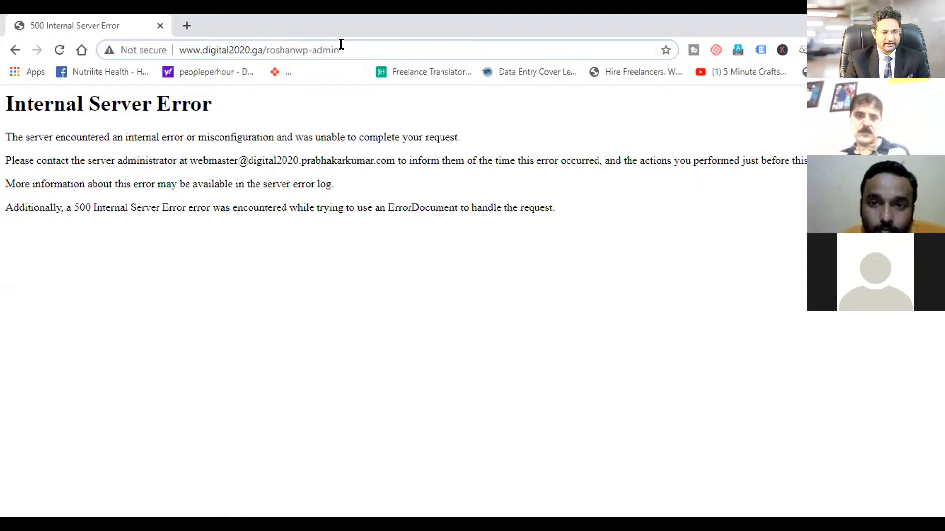
text(/)
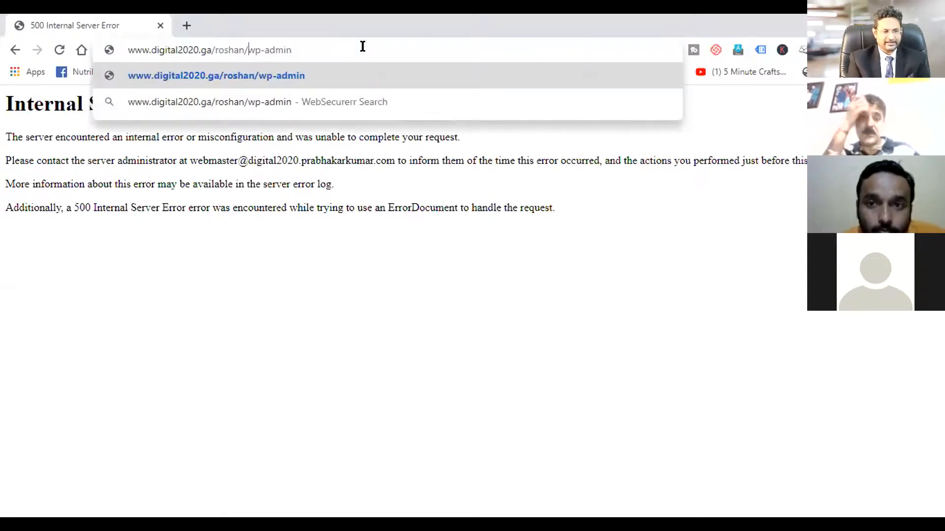
key(Return)
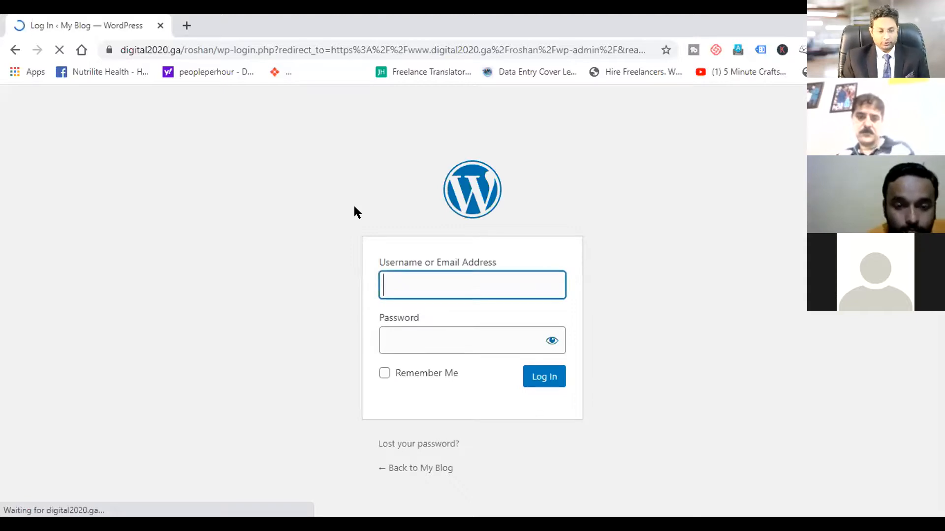
Step: Log in to the roshan dashboard as admin and save the password in Chrome
text(adimn)
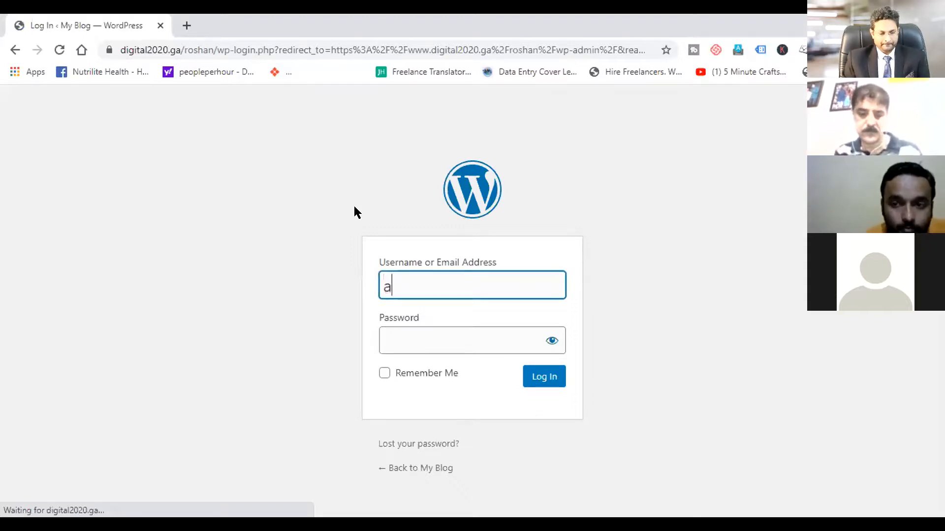
key(BackSpace)
key(BackSpace)
key(BackSpace)
text(min)
key(Tab)
text(••••••)
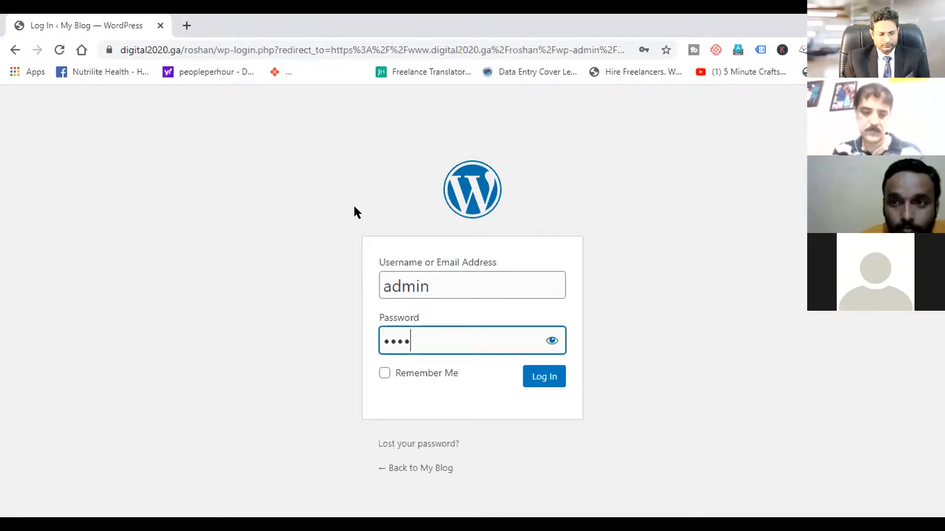
text(•••)
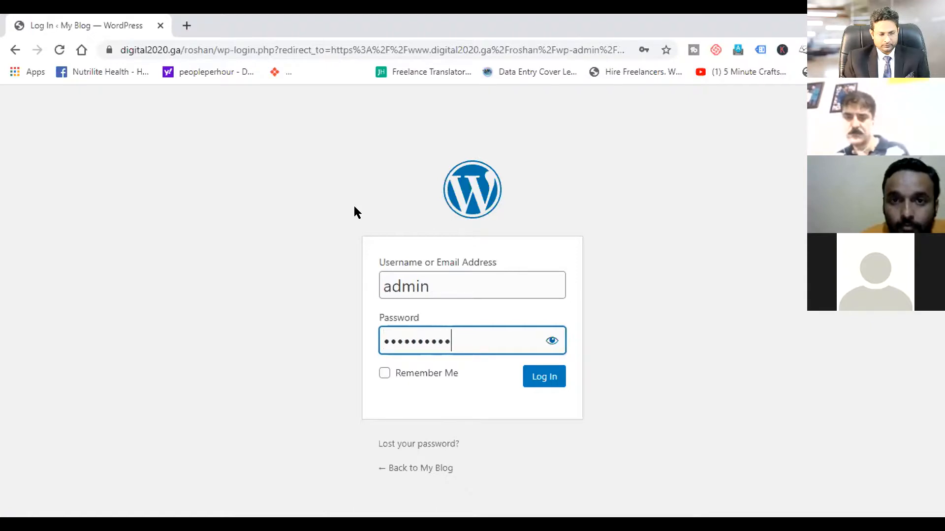
click(532, 380)
click(377, 375)
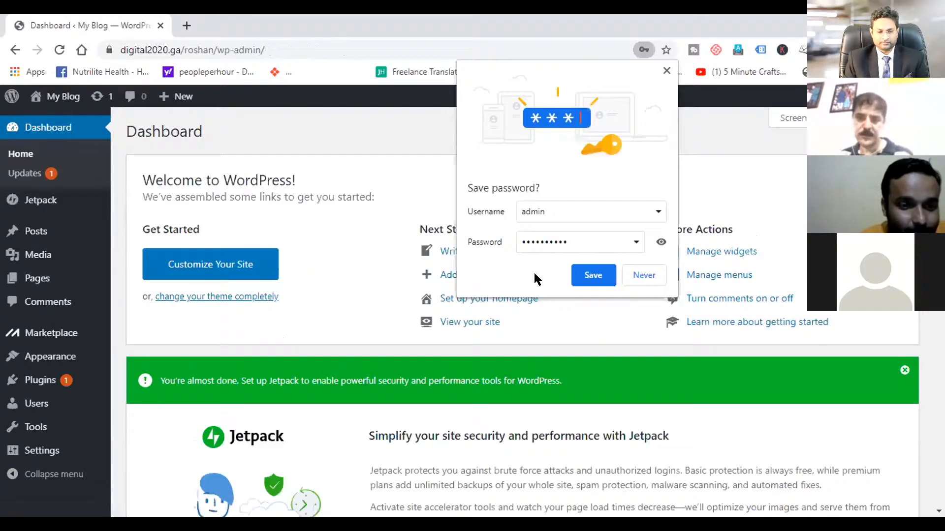
click(592, 277)
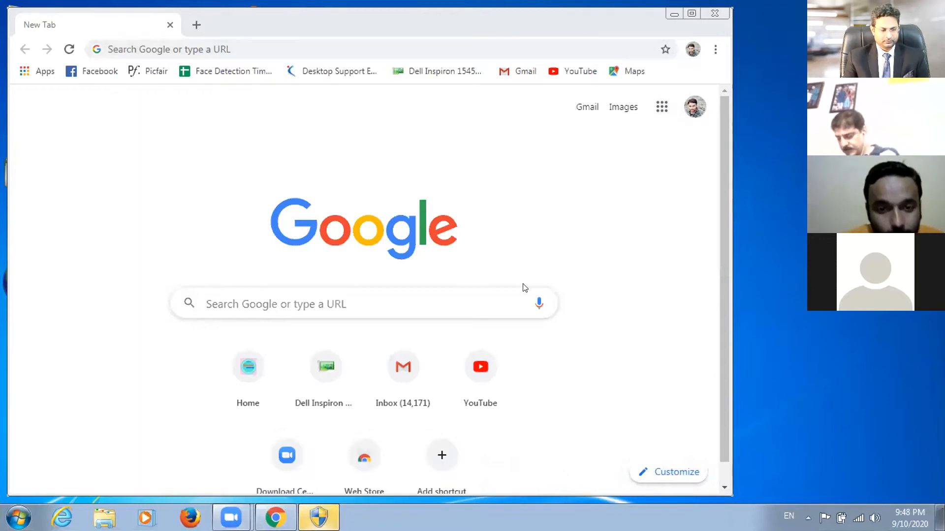
Step: Maximize Chrome and load digital2020.ga/ajit/wp-admin to reach the ajit login page
click(262, 44)
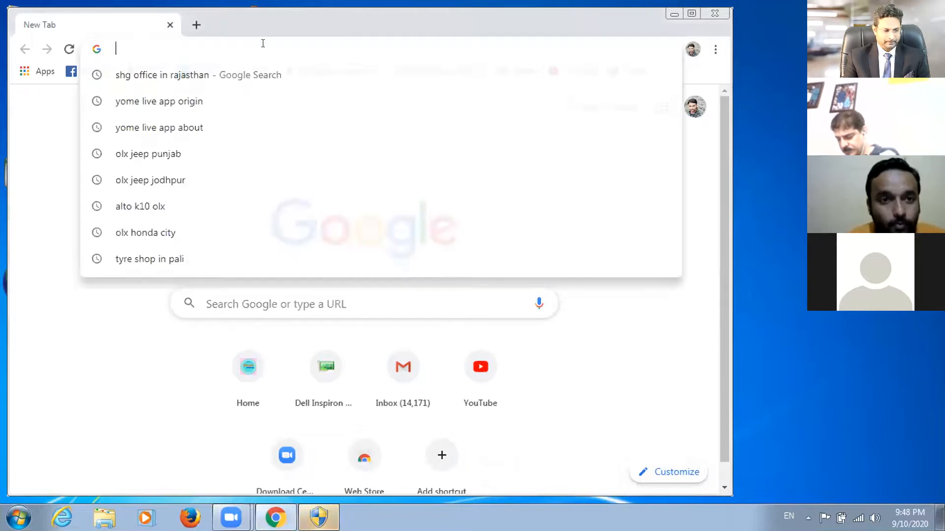
text(dig)
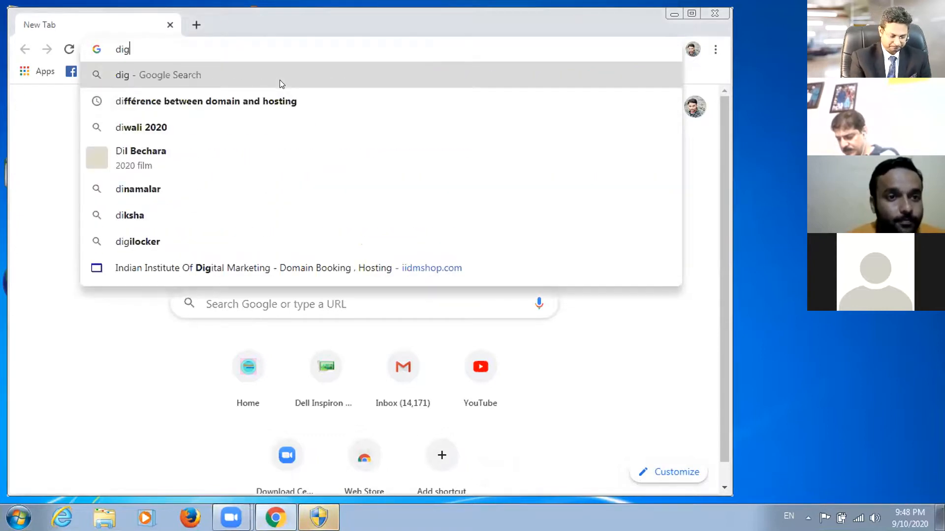
text(ital20)
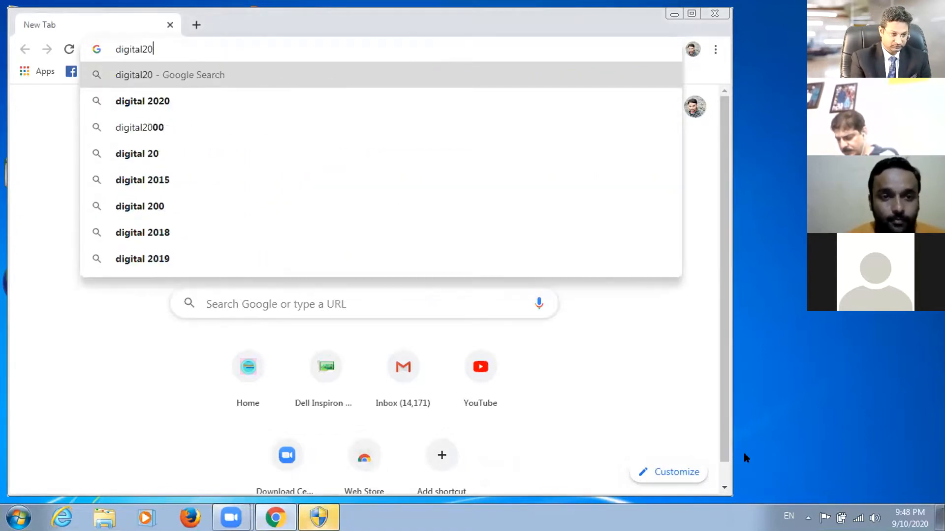
text(20.)
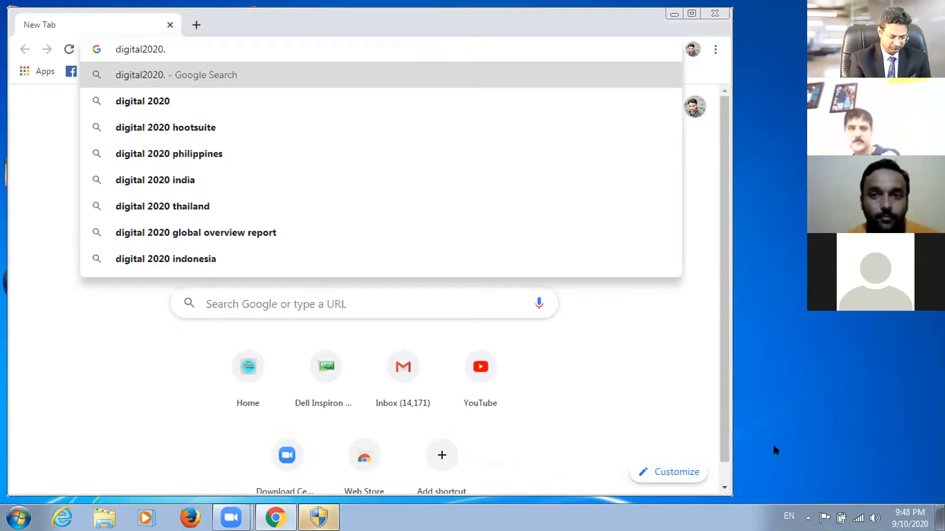
text(ga/v)
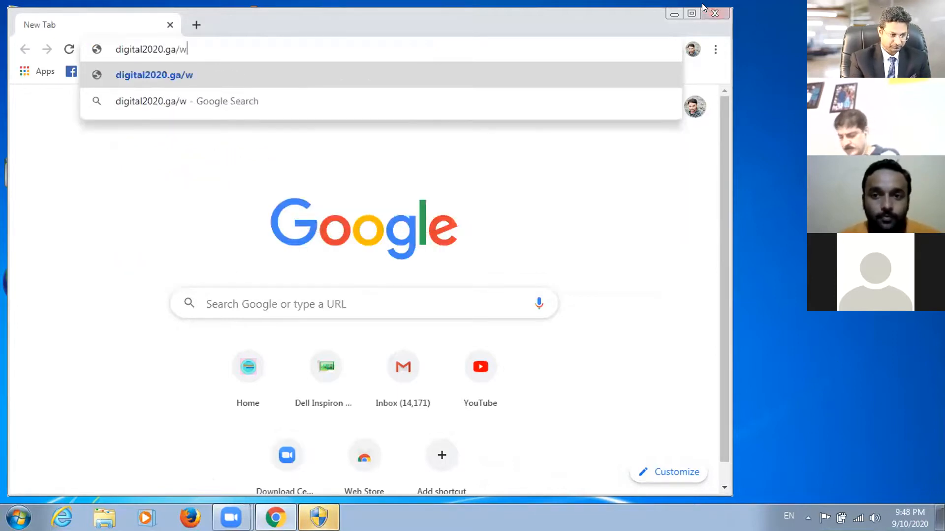
key(BackSpace)
click(692, 15)
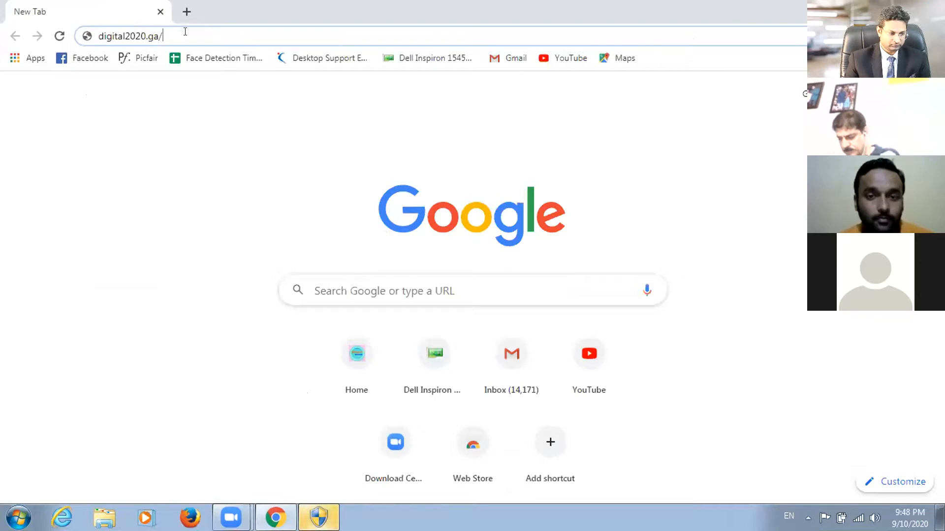
text(ajit)
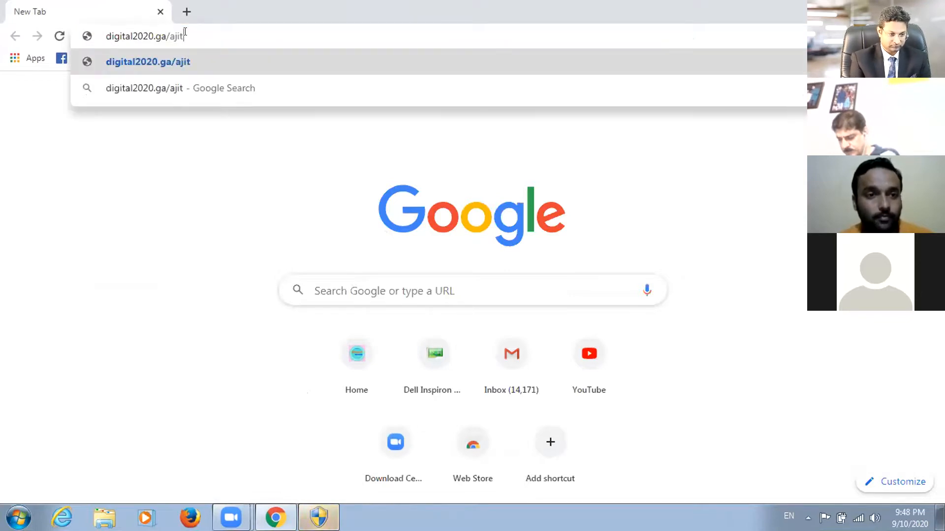
text(/wp-adm)
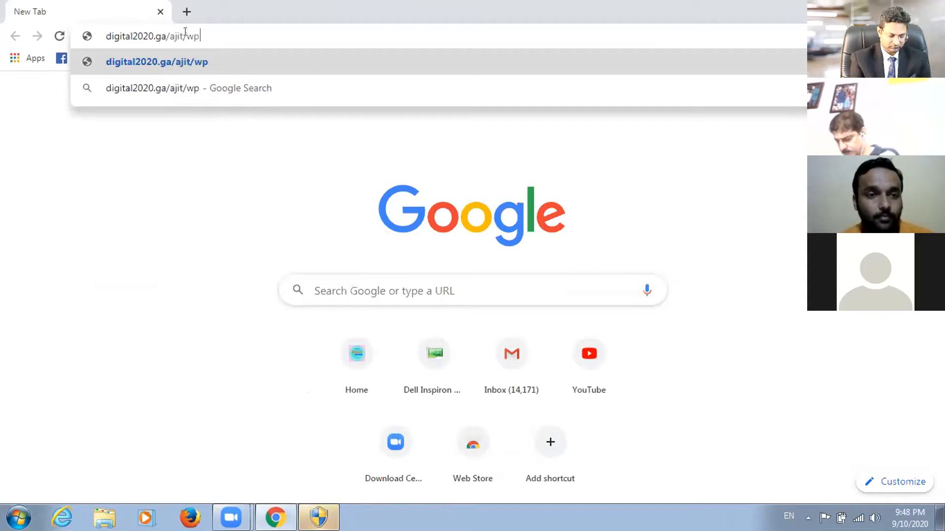
text(in)
key(Return)
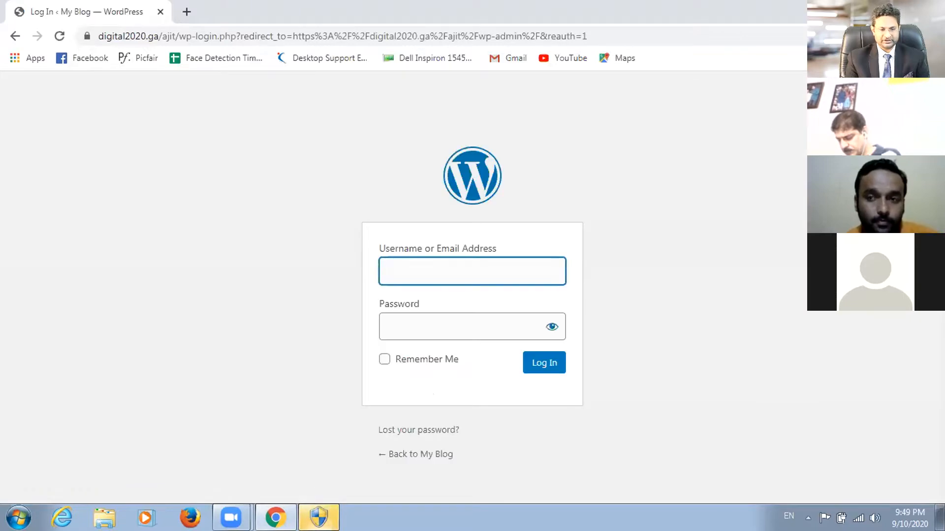
Step: Bookmark the ajit login page as 'Log In ‹ My Blog — WordPress' and verify it
key(alt+f)
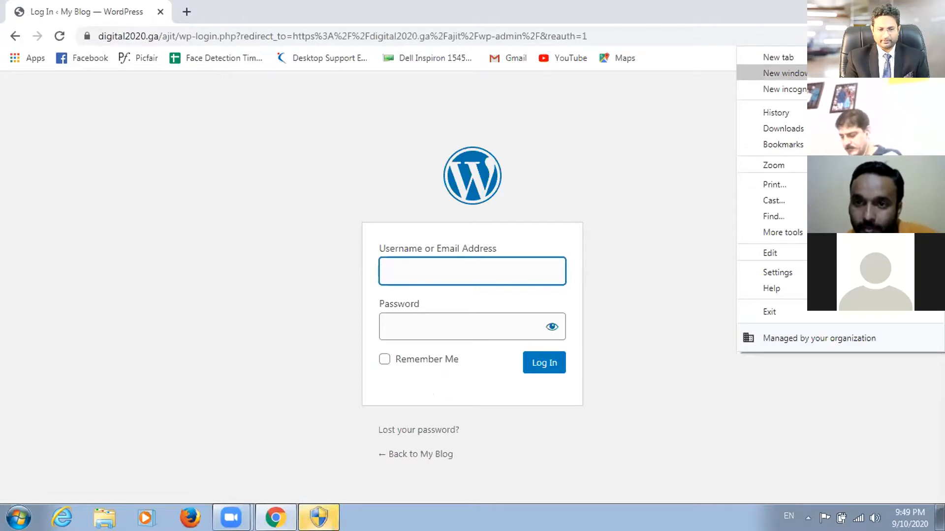
mouse_move(779, 142)
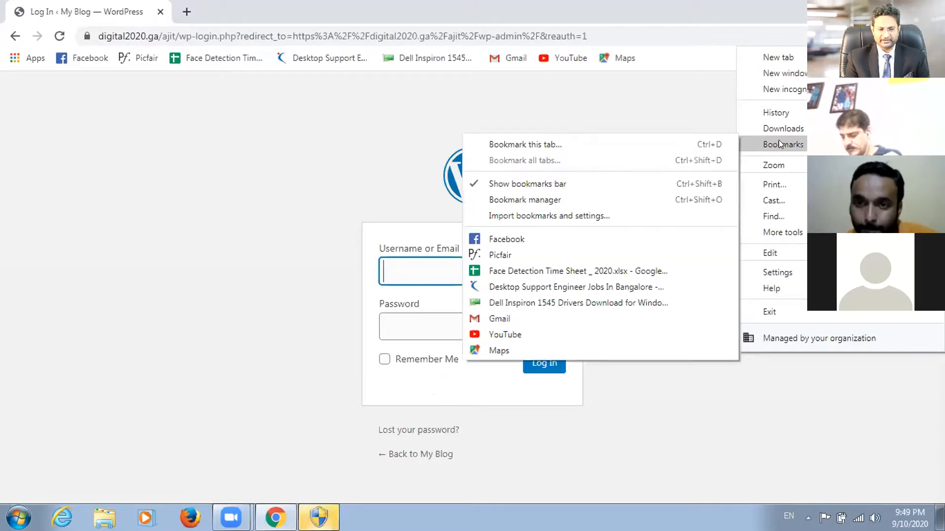
click(546, 144)
key(Return)
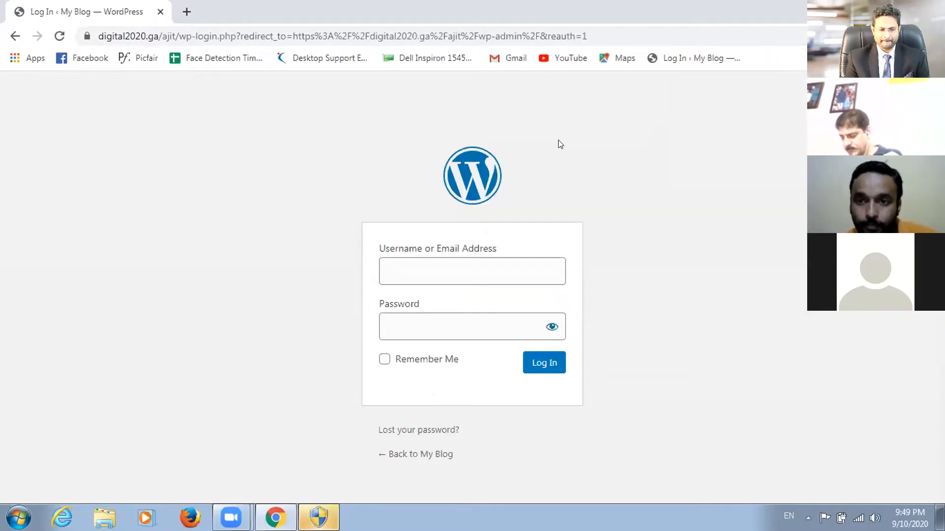
click(933, 36)
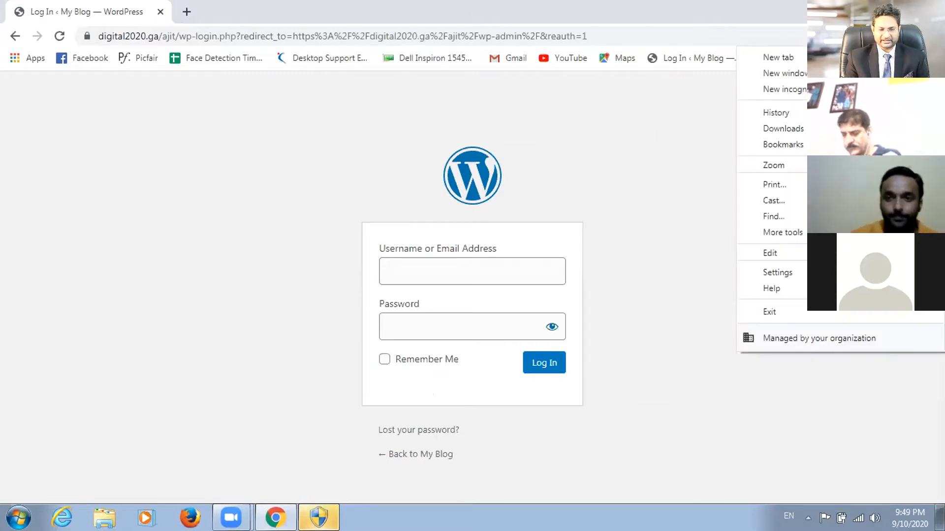
mouse_move(798, 143)
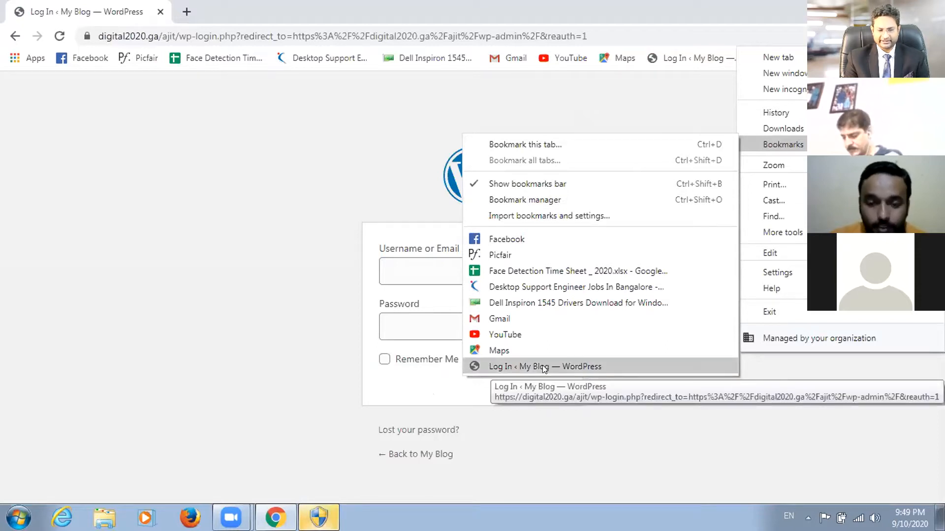
click(253, 303)
Step: Sign in to the ajit site as admin with Remember Me, saving the password in Chrome
click(405, 272)
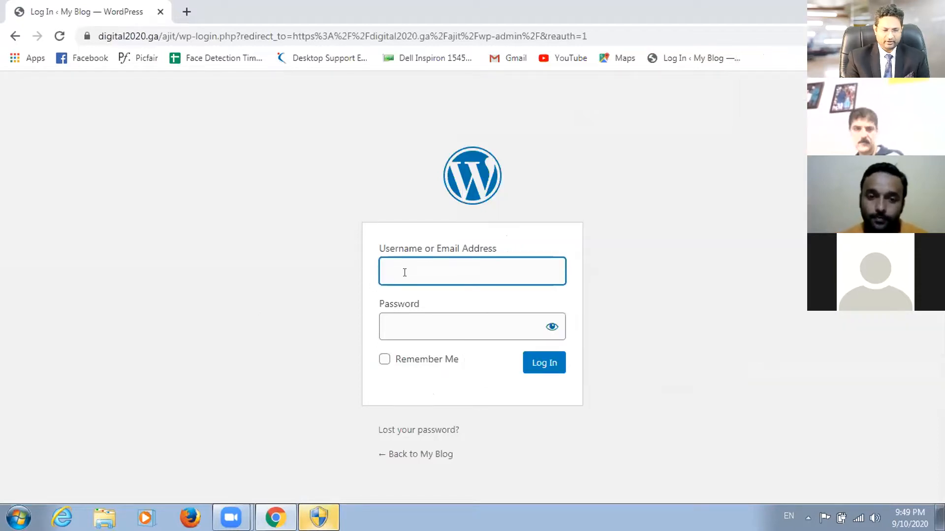
text(admin)
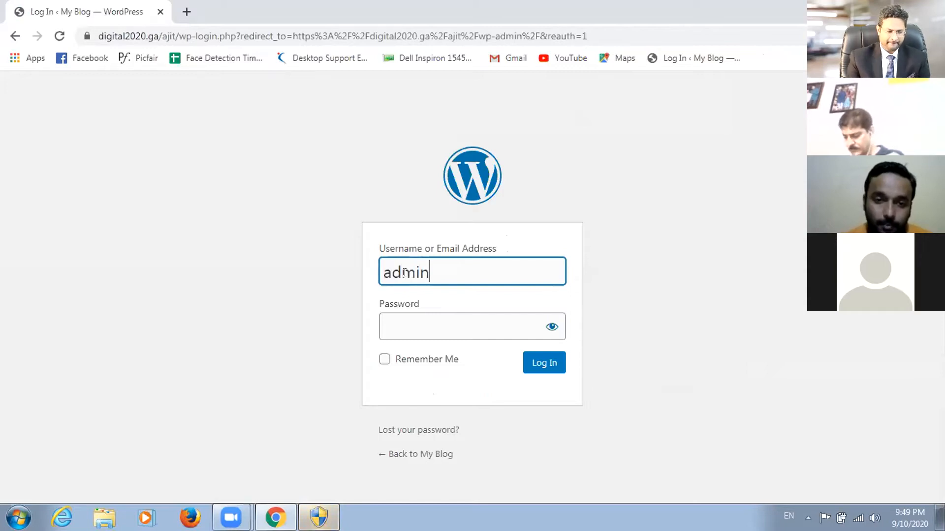
click(420, 328)
text(••••••••)
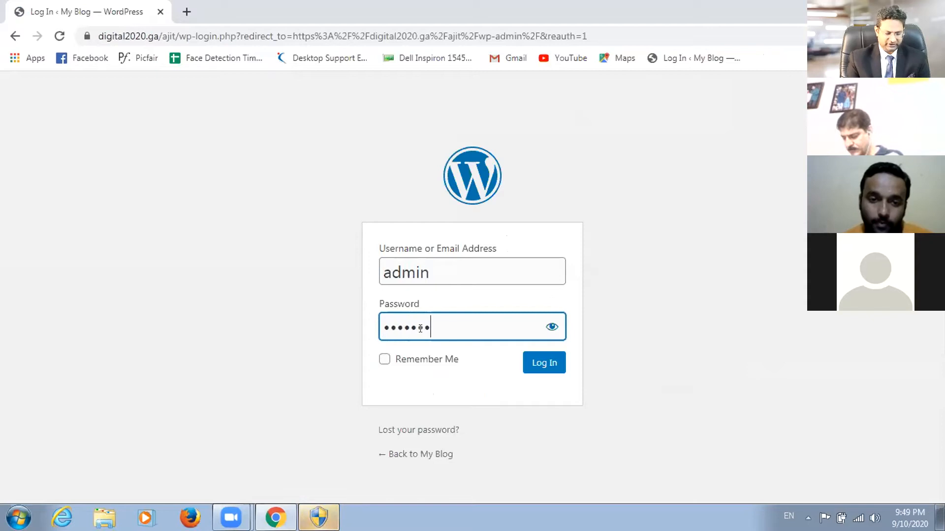
click(384, 360)
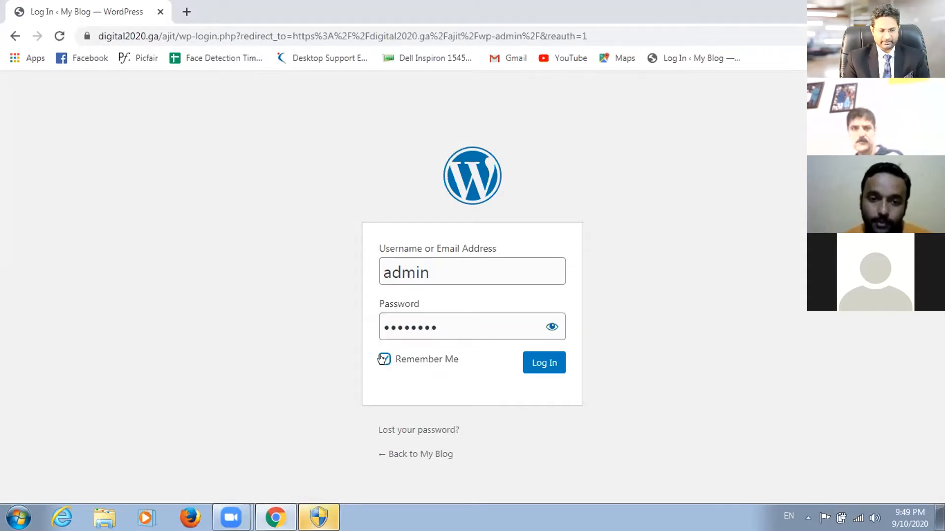
click(546, 363)
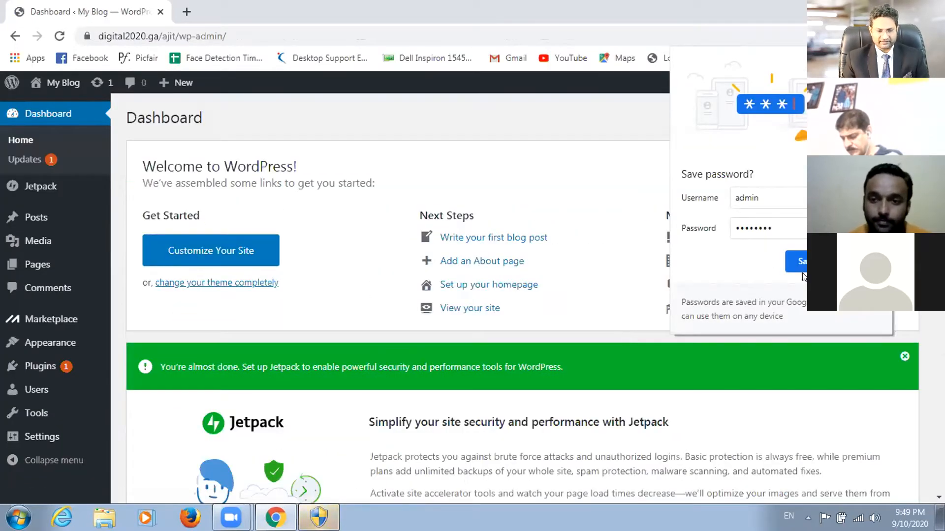
click(792, 262)
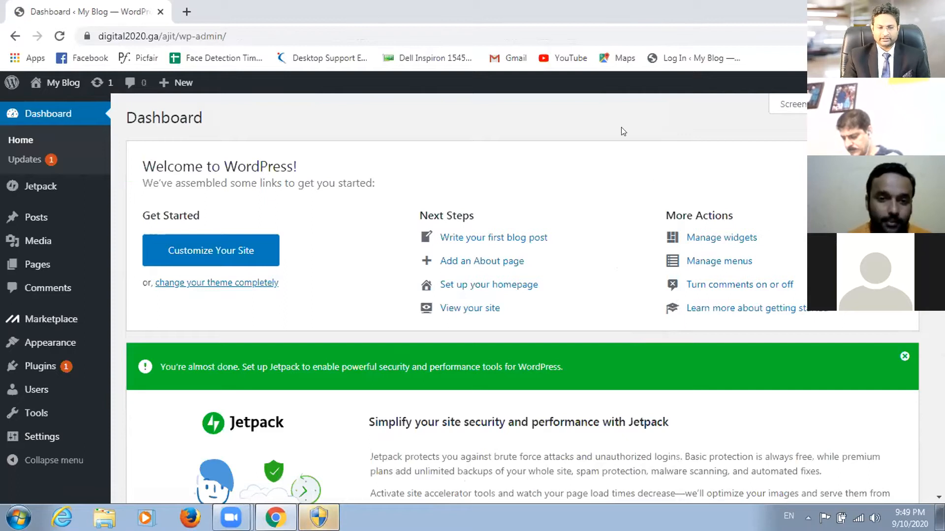